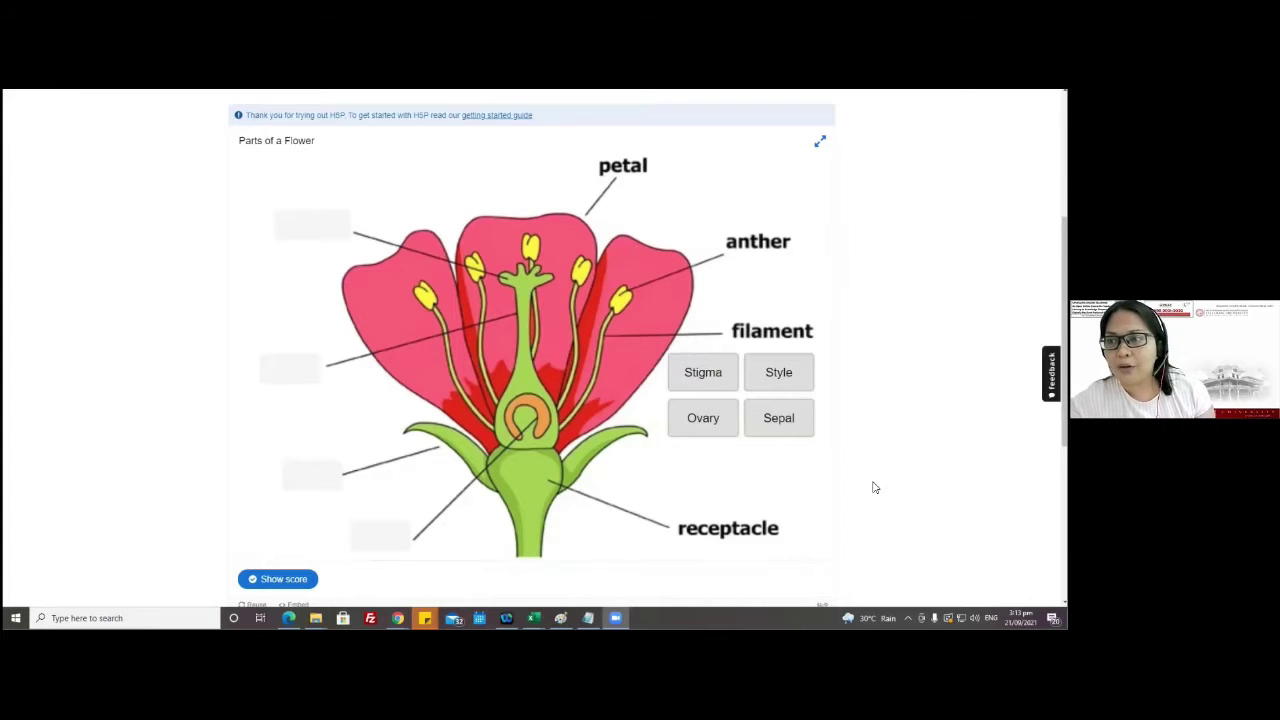
{"action": "scroll", "coordinate": [874, 487], "scroll_direction": "down", "scroll_amount": 1}
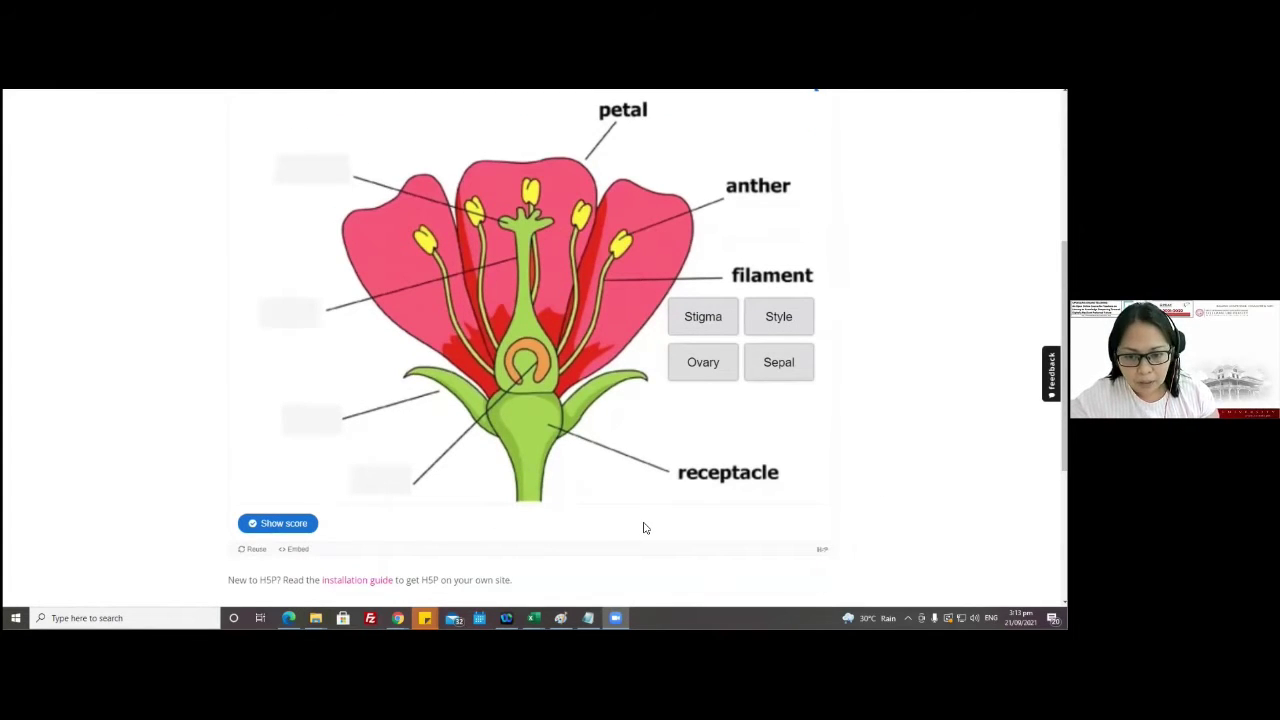
{"action": "scroll", "coordinate": [644, 528], "scroll_direction": "up", "scroll_amount": 1}
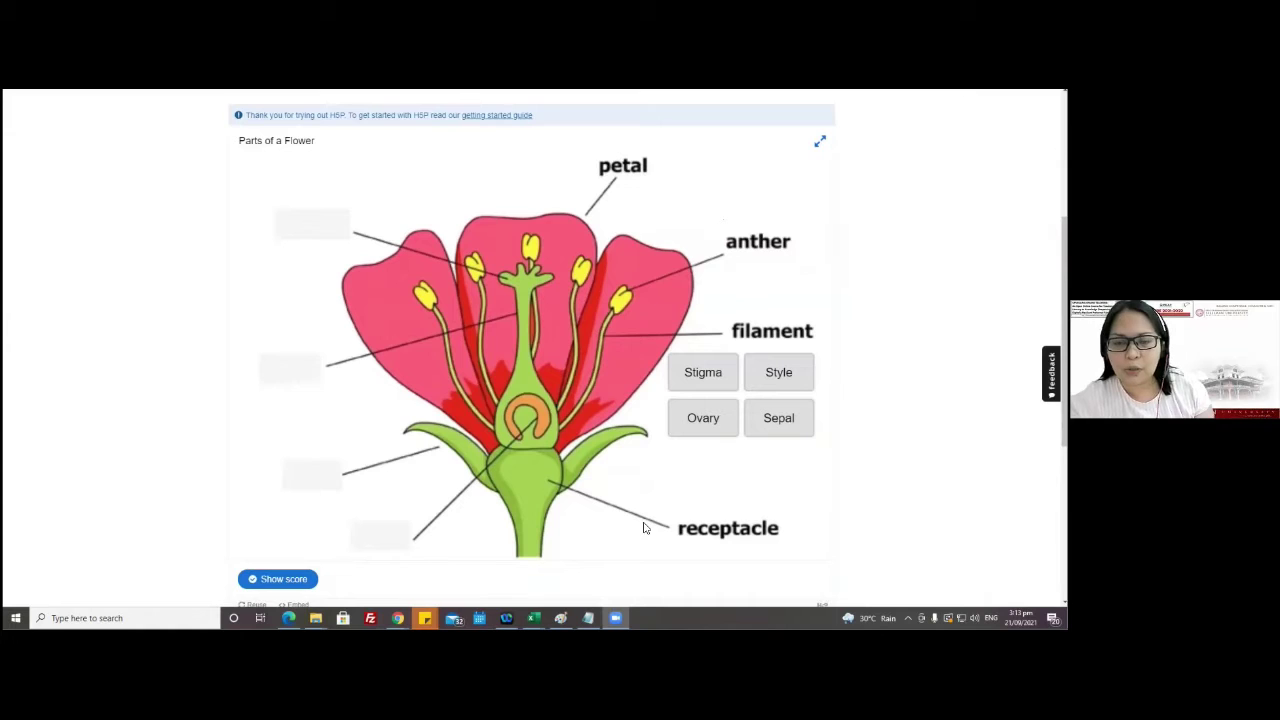
{"action": "scroll", "coordinate": [644, 528], "scroll_direction": "down", "scroll_amount": 1}
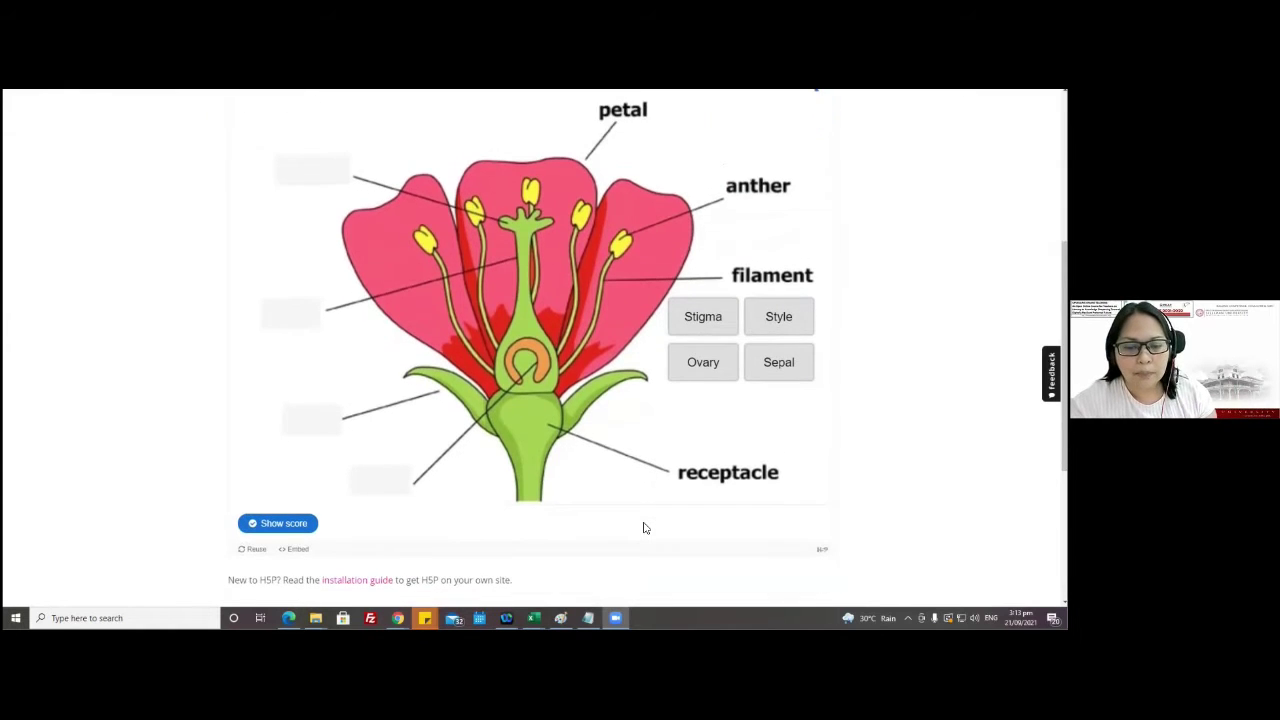
{"action": "scroll", "coordinate": [644, 528], "scroll_direction": "up", "scroll_amount": 1}
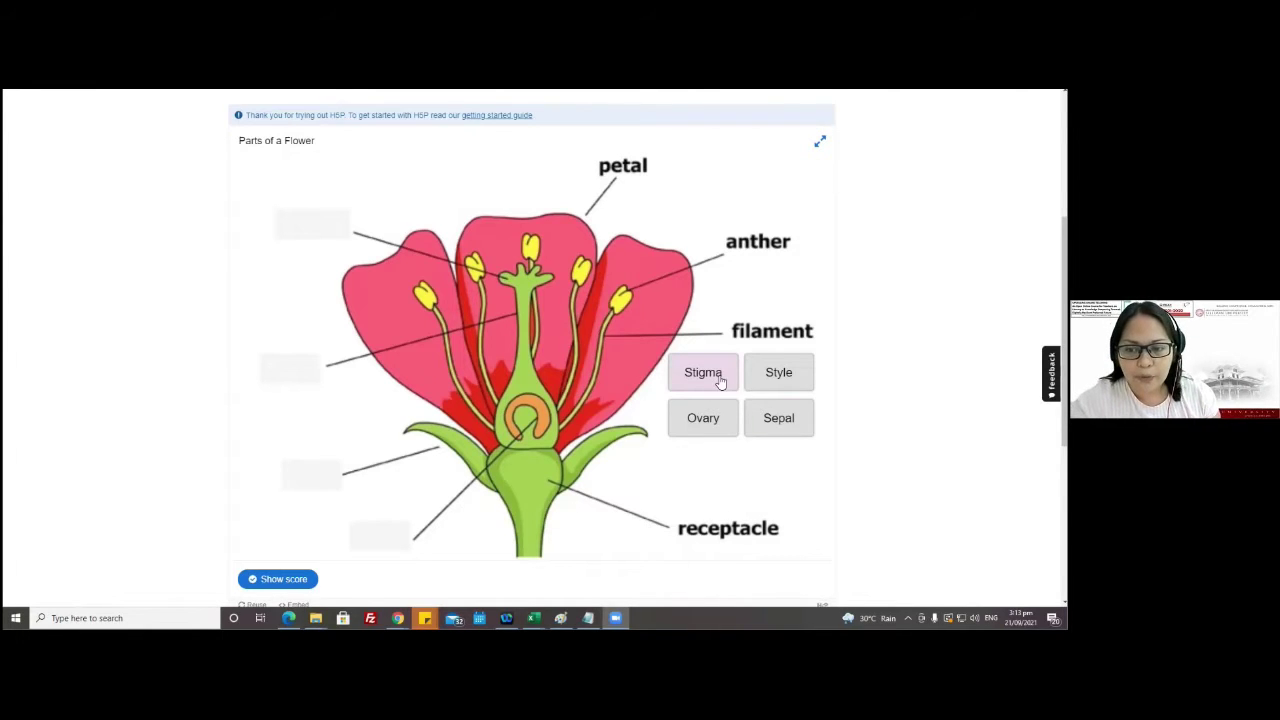
- Answer the flower quiz with Ovary at the stigma, Style at the style, Stigma at the sepal and Sepal at the ovary, show the score and retry
{"action": "left_click_drag", "start_coordinate": [719, 383], "coordinate": [292, 486]}
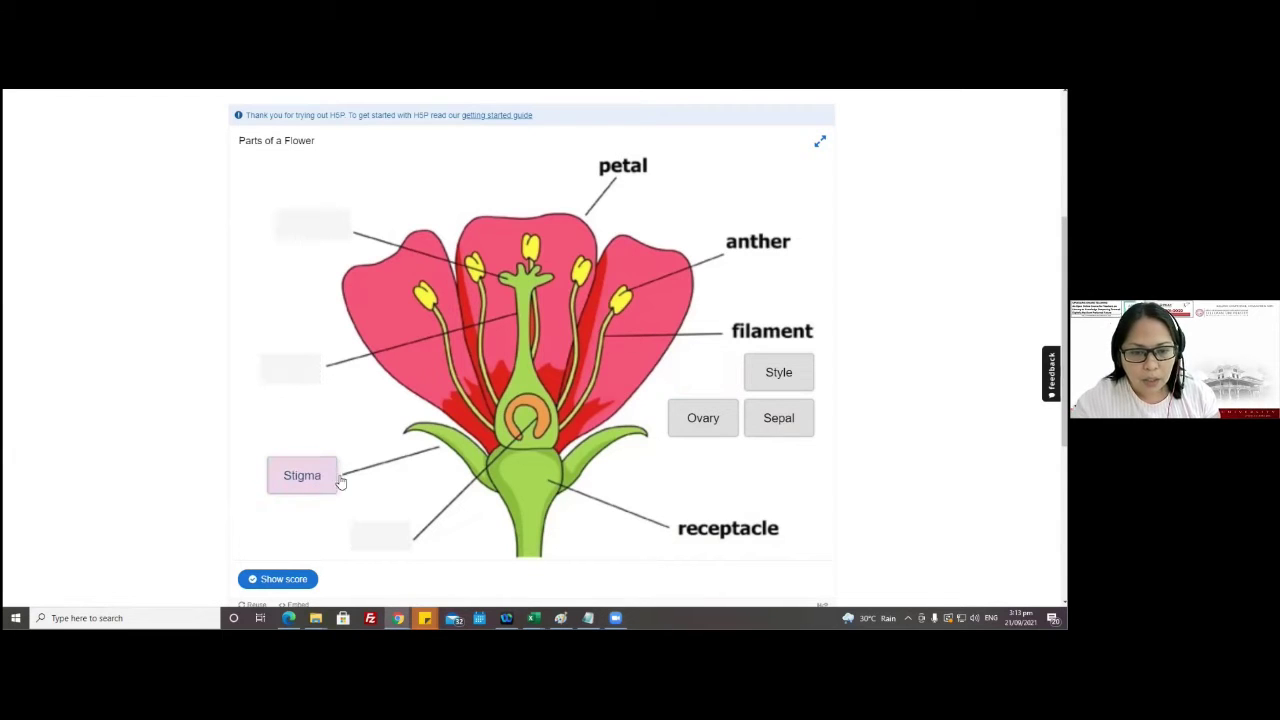
{"action": "left_click_drag", "start_coordinate": [766, 383], "coordinate": [270, 388]}
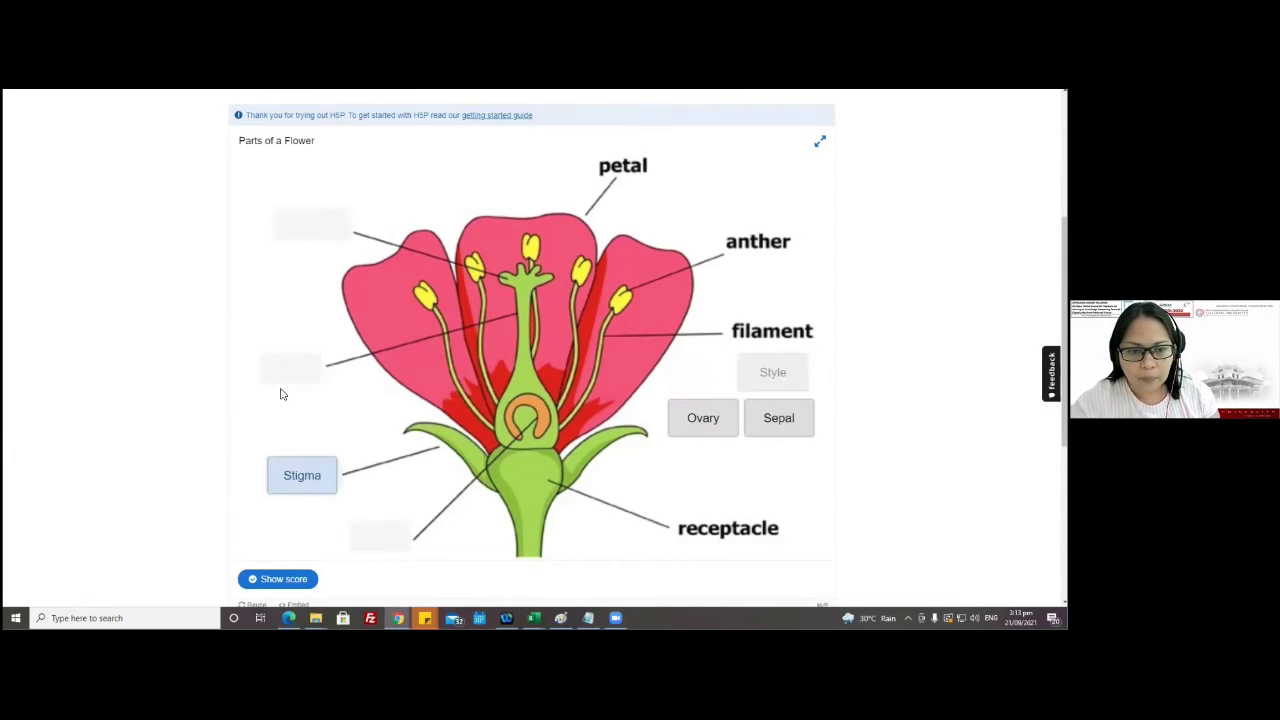
{"action": "left_click_drag", "start_coordinate": [780, 377], "coordinate": [308, 375]}
{"action": "left_click_drag", "start_coordinate": [706, 434], "coordinate": [333, 224]}
{"action": "left_click_drag", "start_coordinate": [760, 400], "coordinate": [383, 534]}
{"action": "scroll", "coordinate": [606, 477], "scroll_direction": "down", "scroll_amount": 2}
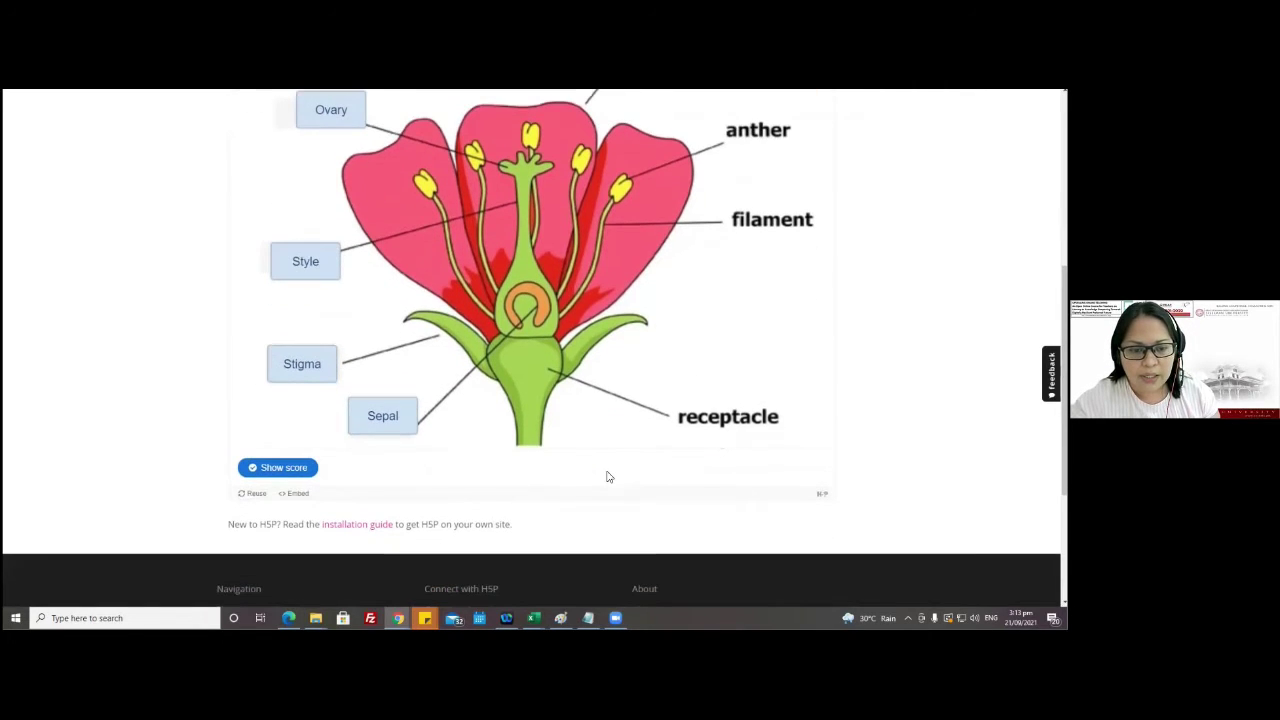
{"action": "scroll", "coordinate": [606, 477], "scroll_direction": "up", "scroll_amount": 1}
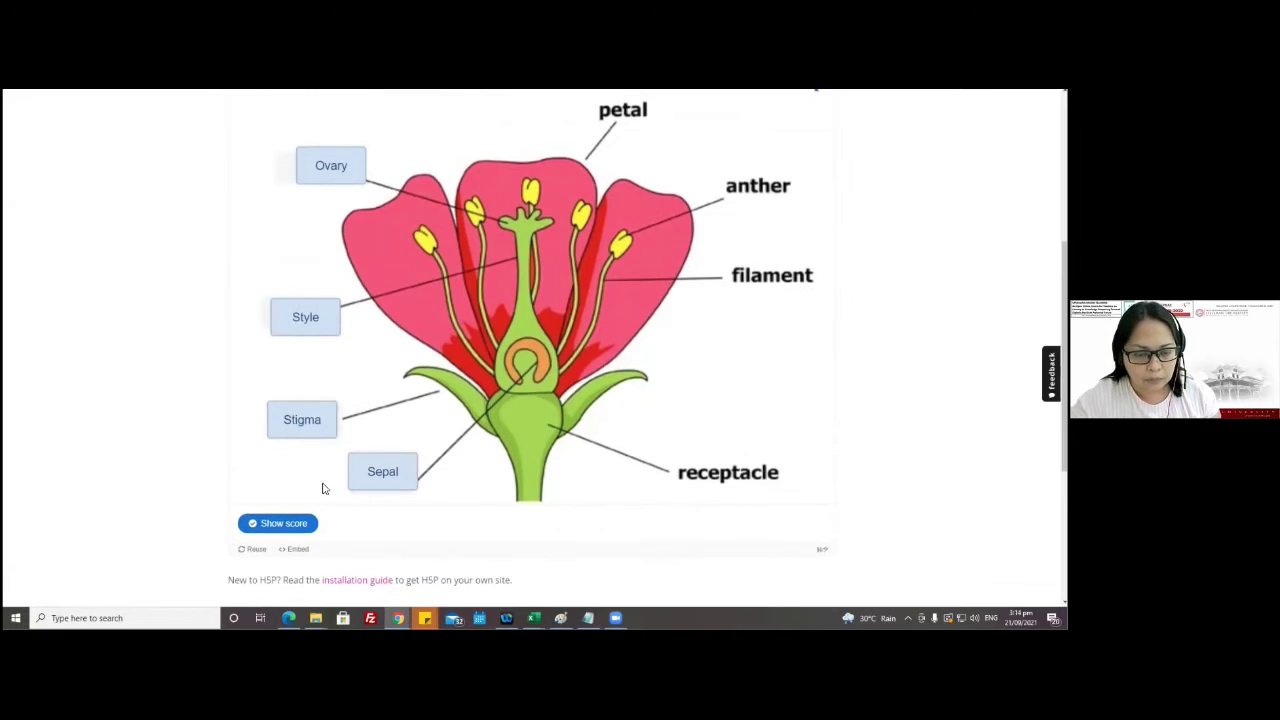
{"action": "left_click", "coordinate": [285, 529]}
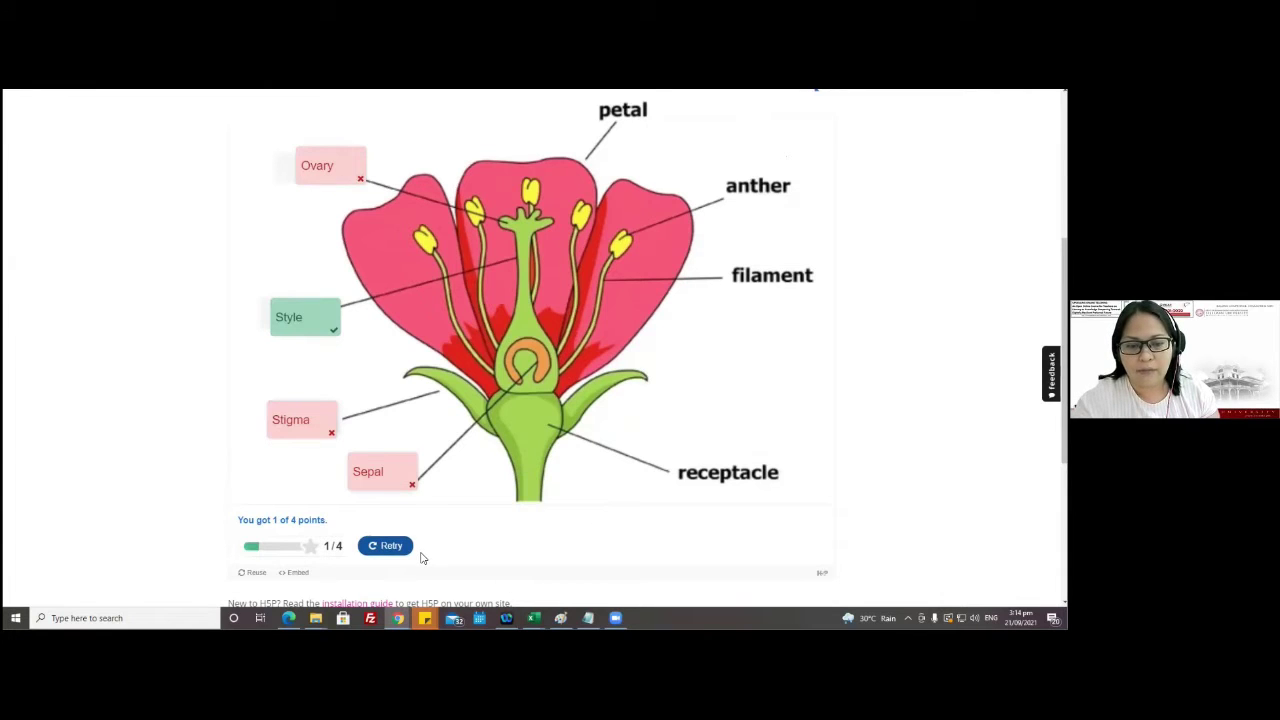
{"action": "scroll", "coordinate": [390, 548], "scroll_direction": "down", "scroll_amount": 1}
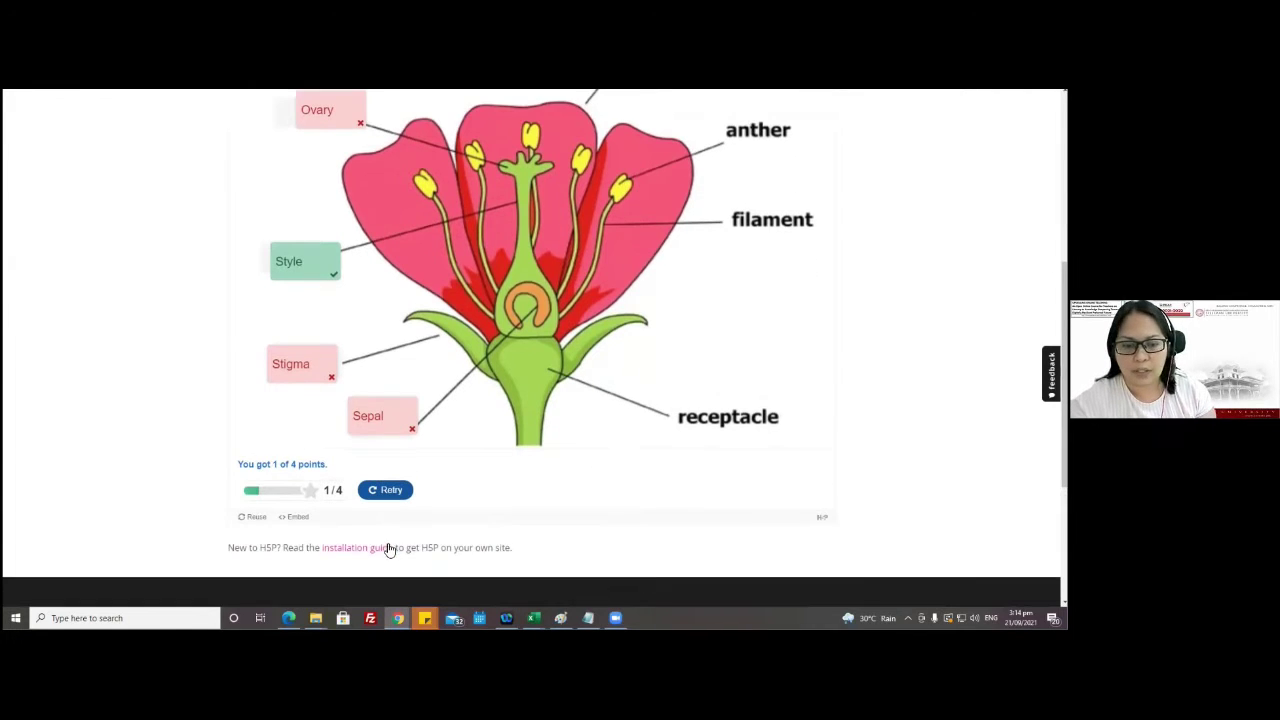
{"action": "left_click", "coordinate": [390, 490]}
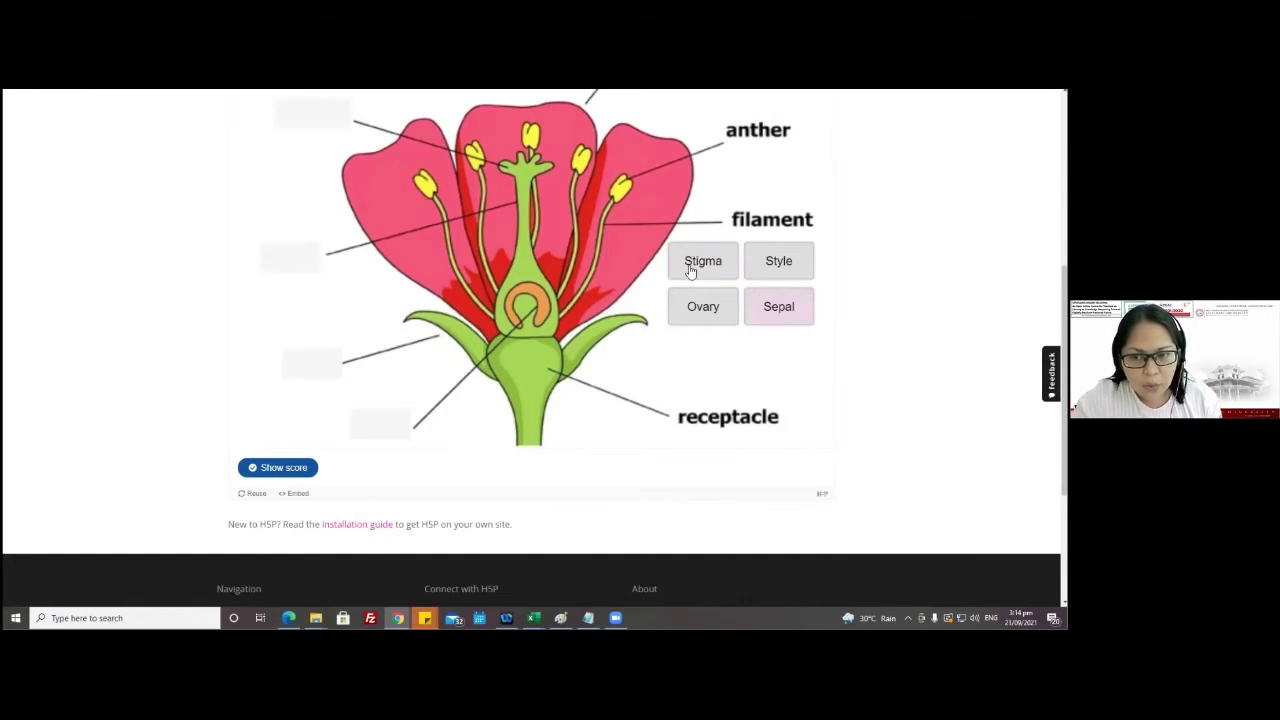
- Place the Stigma label on the style's blank, Style on the stigma's blank and Ovary on the sepal's blank
{"action": "left_click_drag", "start_coordinate": [689, 270], "coordinate": [338, 272]}
{"action": "scroll", "coordinate": [638, 335], "scroll_direction": "up", "scroll_amount": 1}
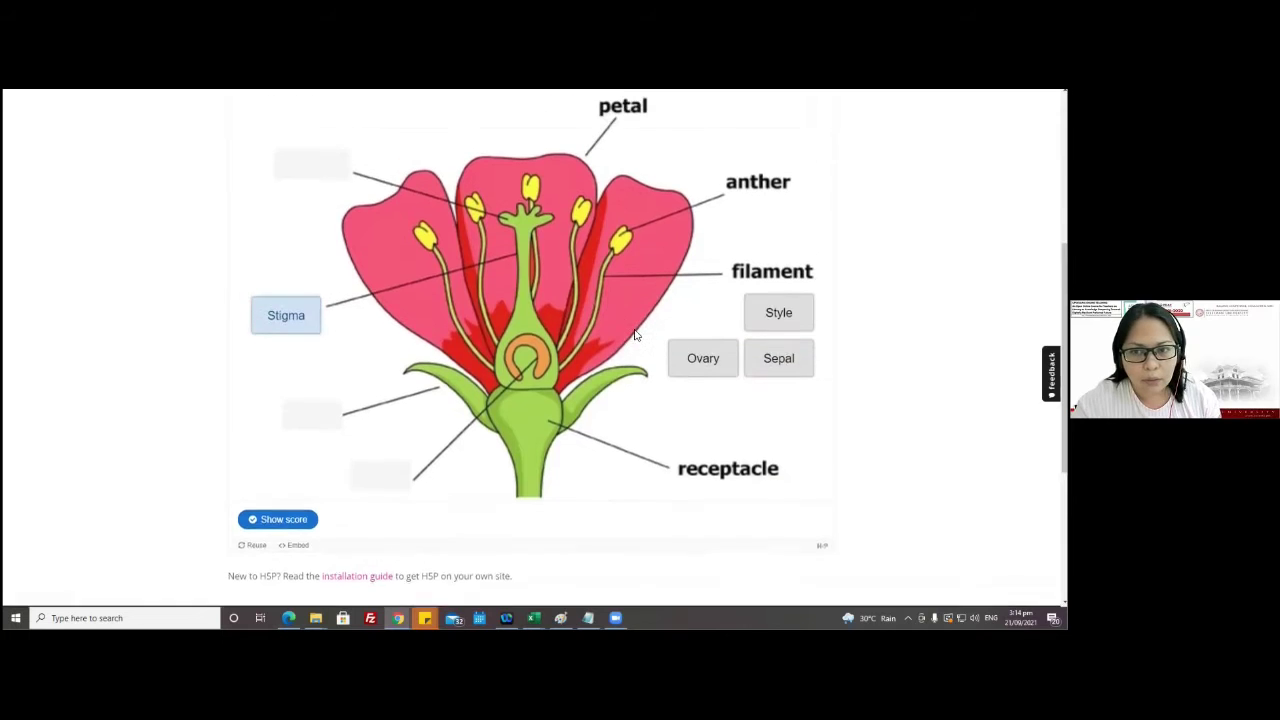
{"action": "left_click_drag", "start_coordinate": [774, 369], "coordinate": [300, 222]}
{"action": "left_click_drag", "start_coordinate": [682, 420], "coordinate": [320, 479]}
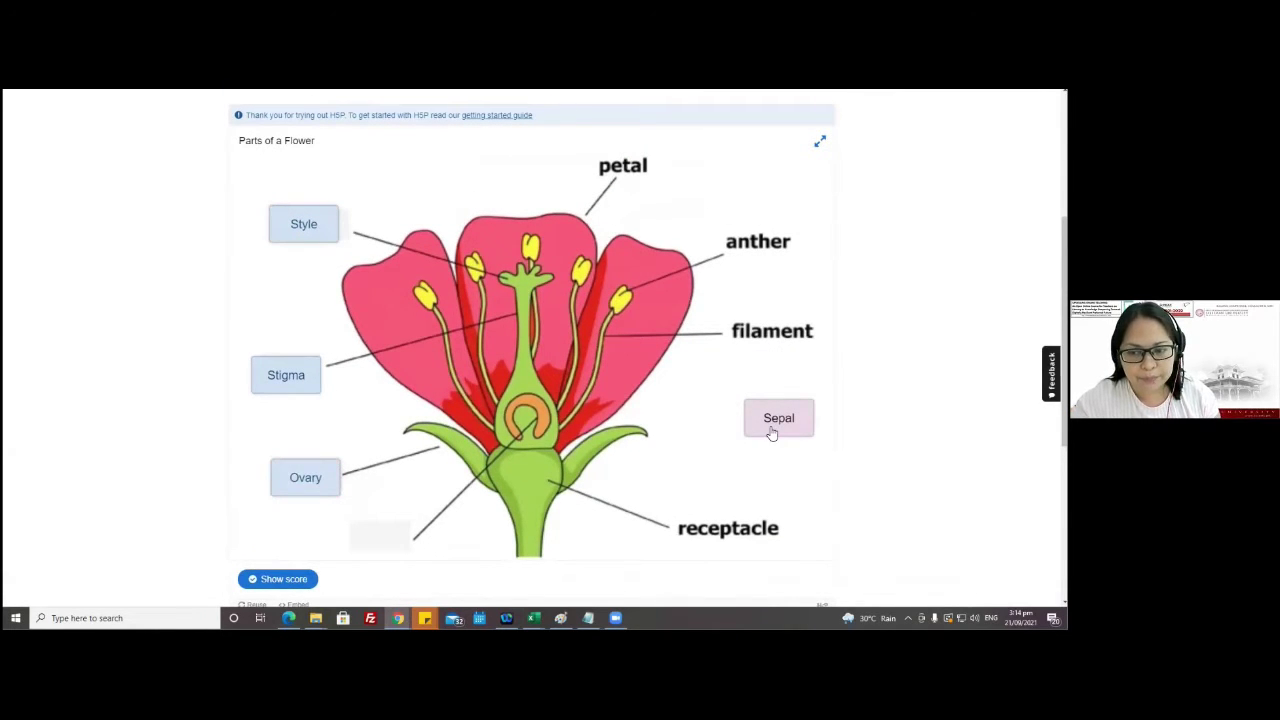
- Match the Stigma, Style, Ovary and Sepal labels to their correct flower parts and show the score
{"action": "left_click_drag", "start_coordinate": [306, 232], "coordinate": [778, 372]}
{"action": "left_click_drag", "start_coordinate": [285, 378], "coordinate": [312, 243]}
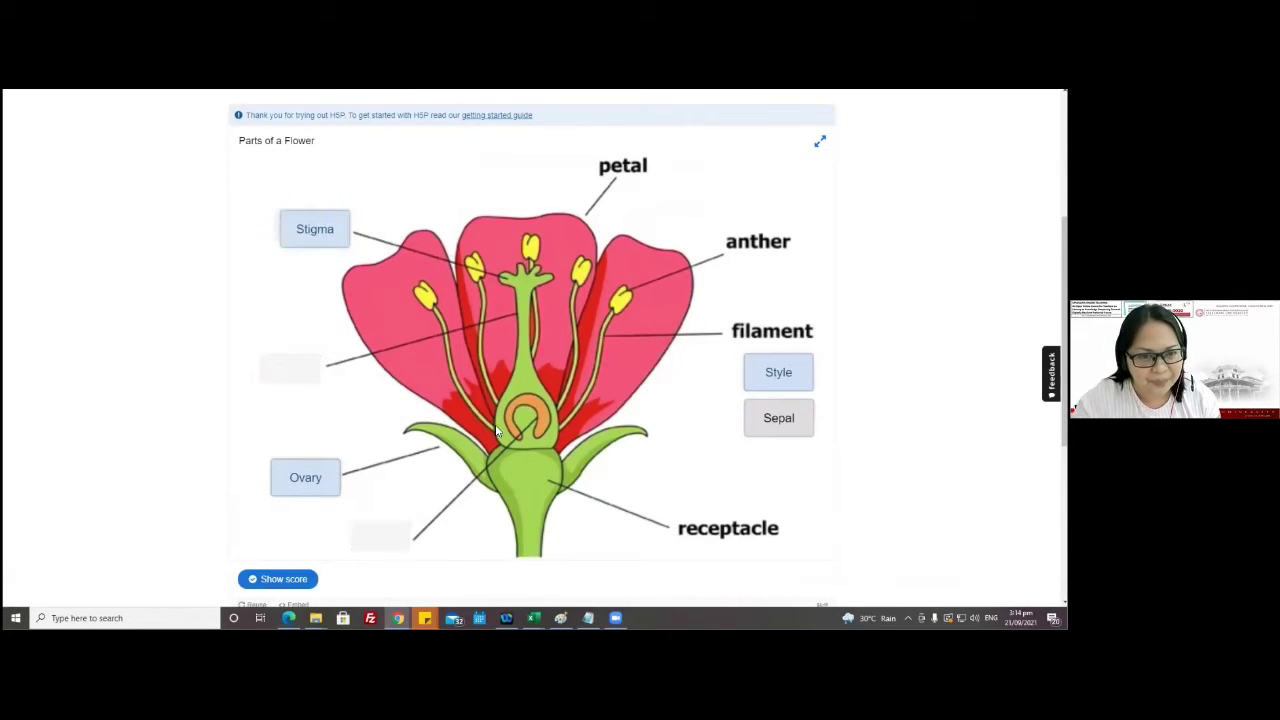
{"action": "left_click_drag", "start_coordinate": [788, 369], "coordinate": [285, 372]}
{"action": "left_click_drag", "start_coordinate": [306, 477], "coordinate": [388, 555]}
{"action": "left_click_drag", "start_coordinate": [771, 417], "coordinate": [310, 477]}
{"action": "left_click_drag", "start_coordinate": [358, 542], "coordinate": [362, 545]}
{"action": "scroll", "coordinate": [480, 534], "scroll_direction": "down", "scroll_amount": 2}
{"action": "left_click", "coordinate": [301, 469]}
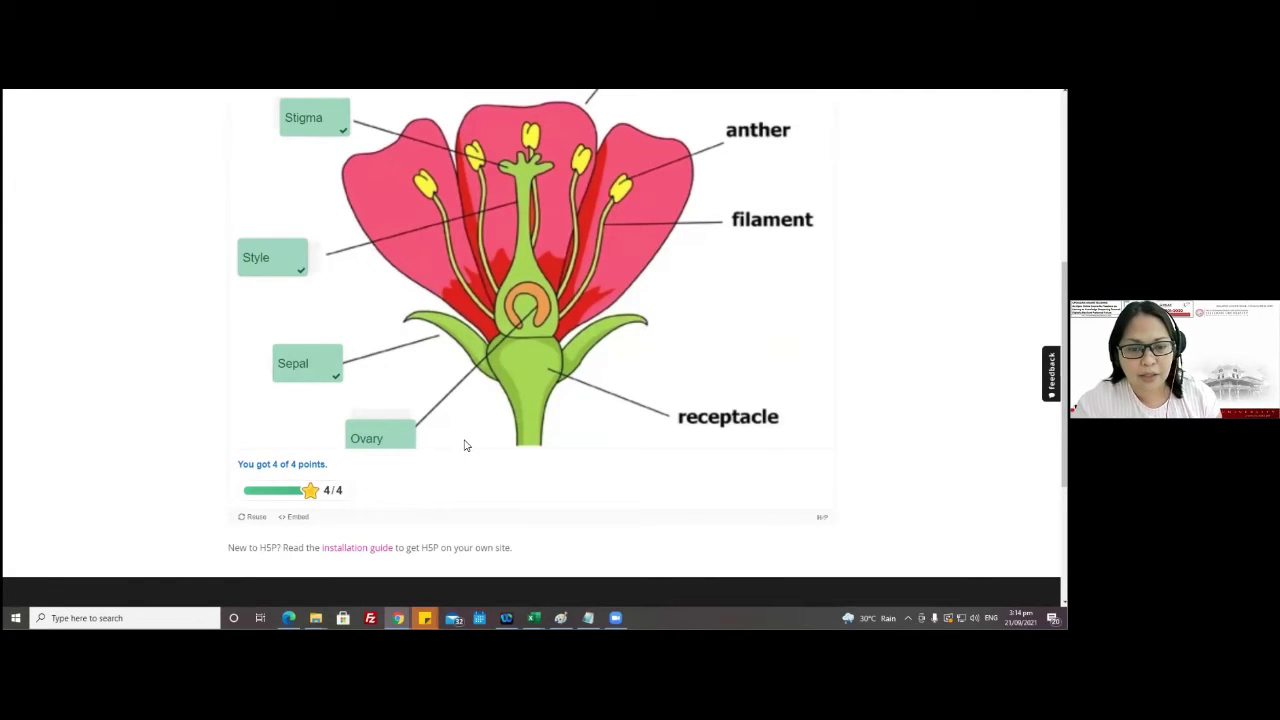
{"action": "scroll", "coordinate": [464, 445], "scroll_direction": "down", "scroll_amount": 1}
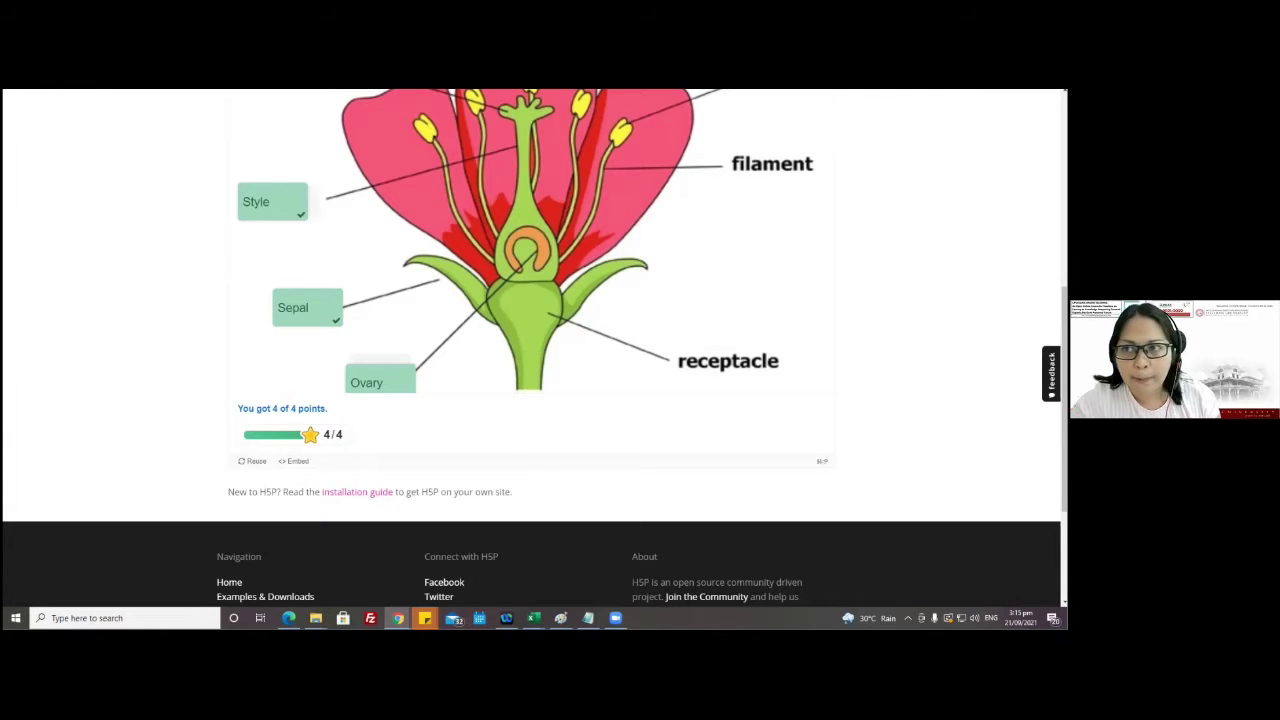
- Open the H5P website in a new browser tab
{"action": "key", "text": "ctrl+t"}
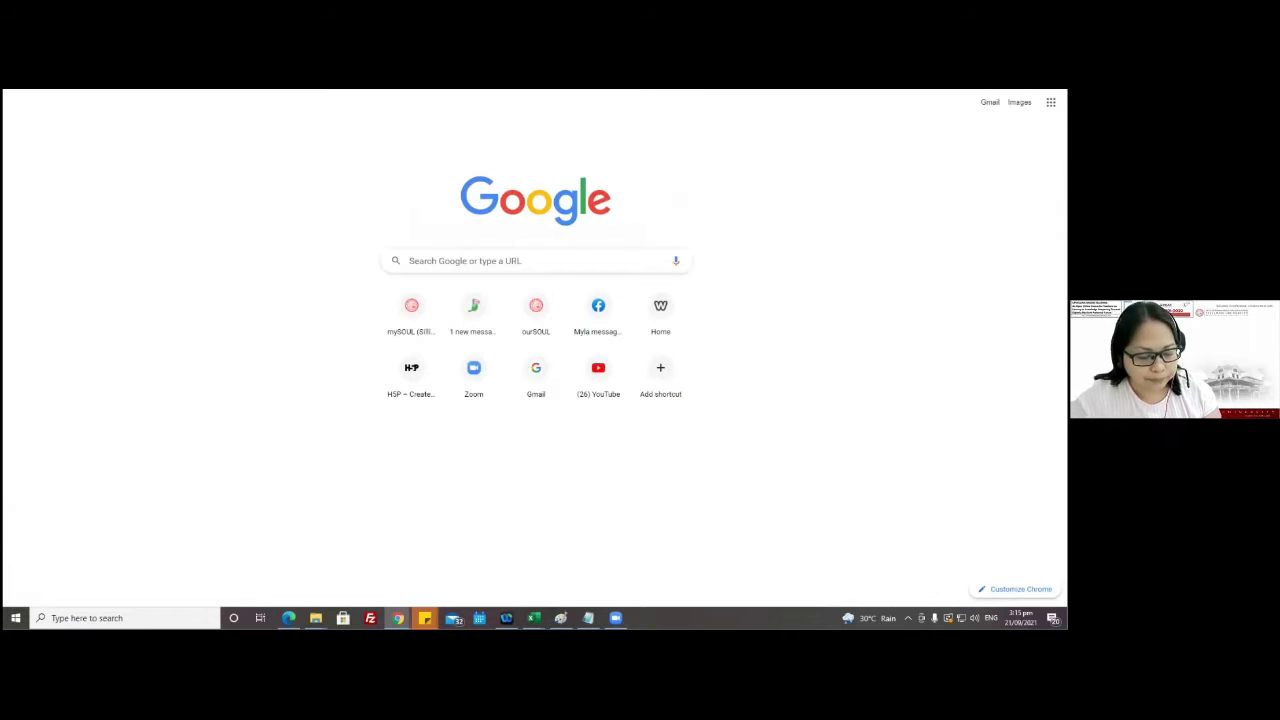
{"action": "type", "text": "h5p"}
{"action": "key", "text": "Return"}
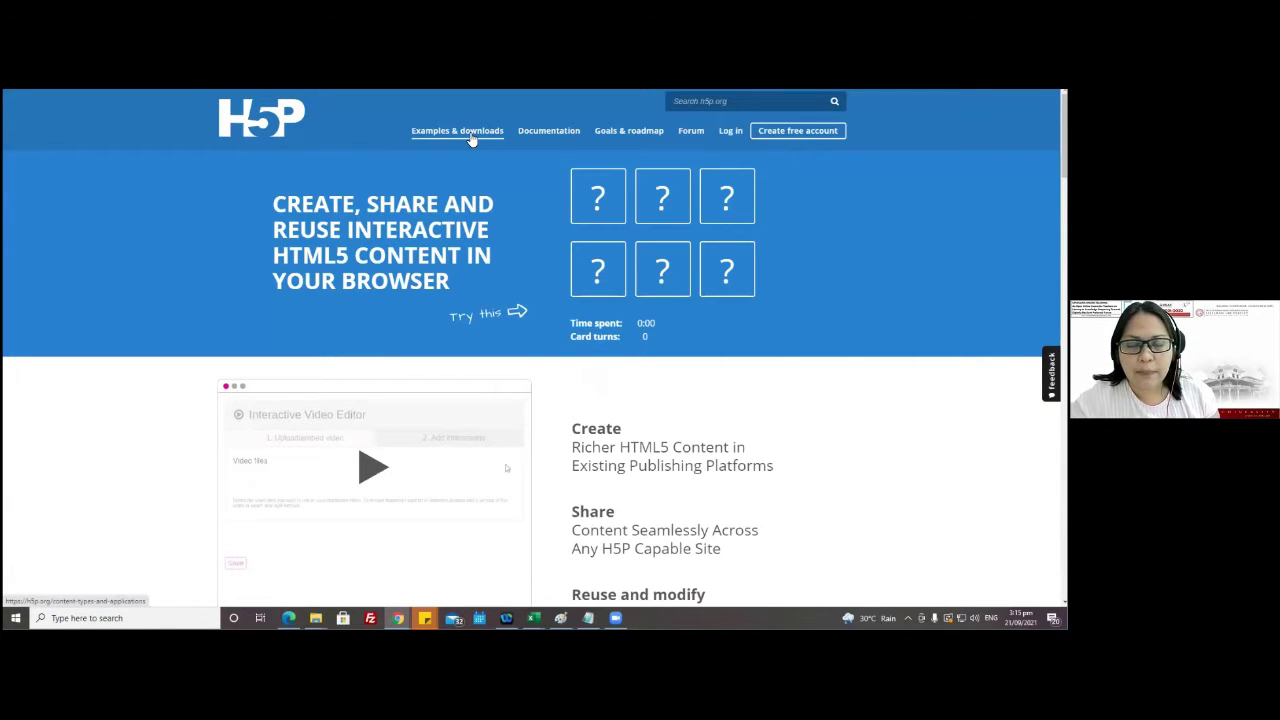
- Open the Drag and Drop content type from the site's examples and downloads
{"action": "left_click", "coordinate": [471, 140]}
{"action": "scroll", "coordinate": [480, 200], "scroll_direction": "down", "scroll_amount": 5}
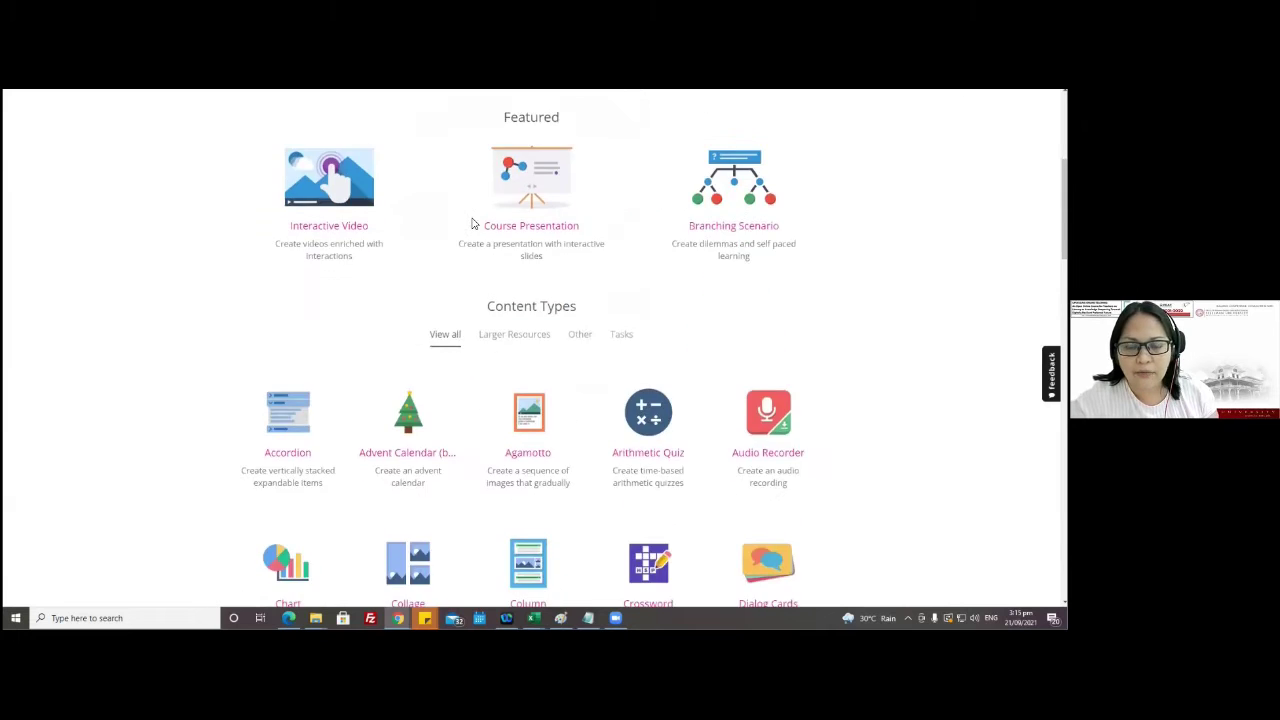
{"action": "scroll", "coordinate": [473, 223], "scroll_direction": "down", "scroll_amount": 2}
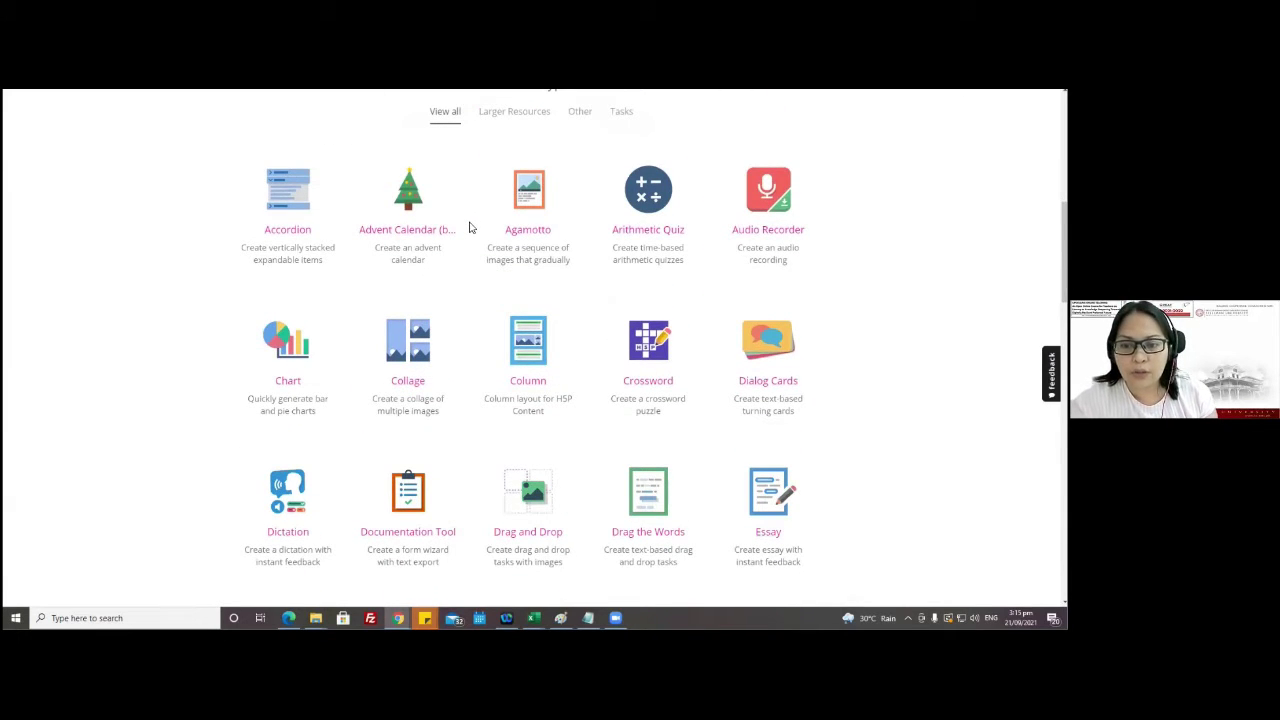
{"action": "scroll", "coordinate": [467, 370], "scroll_direction": "down", "scroll_amount": 1}
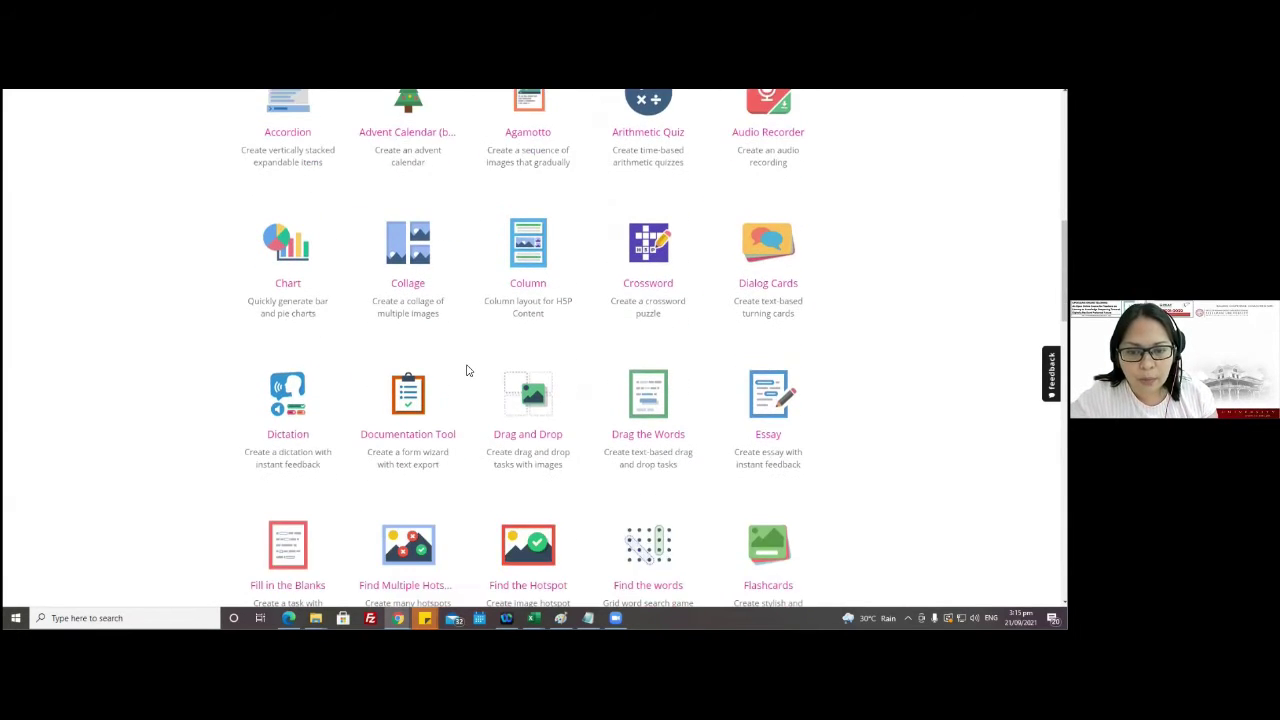
{"action": "left_click", "coordinate": [545, 424]}
{"action": "scroll", "coordinate": [698, 372], "scroll_direction": "down", "scroll_amount": 1}
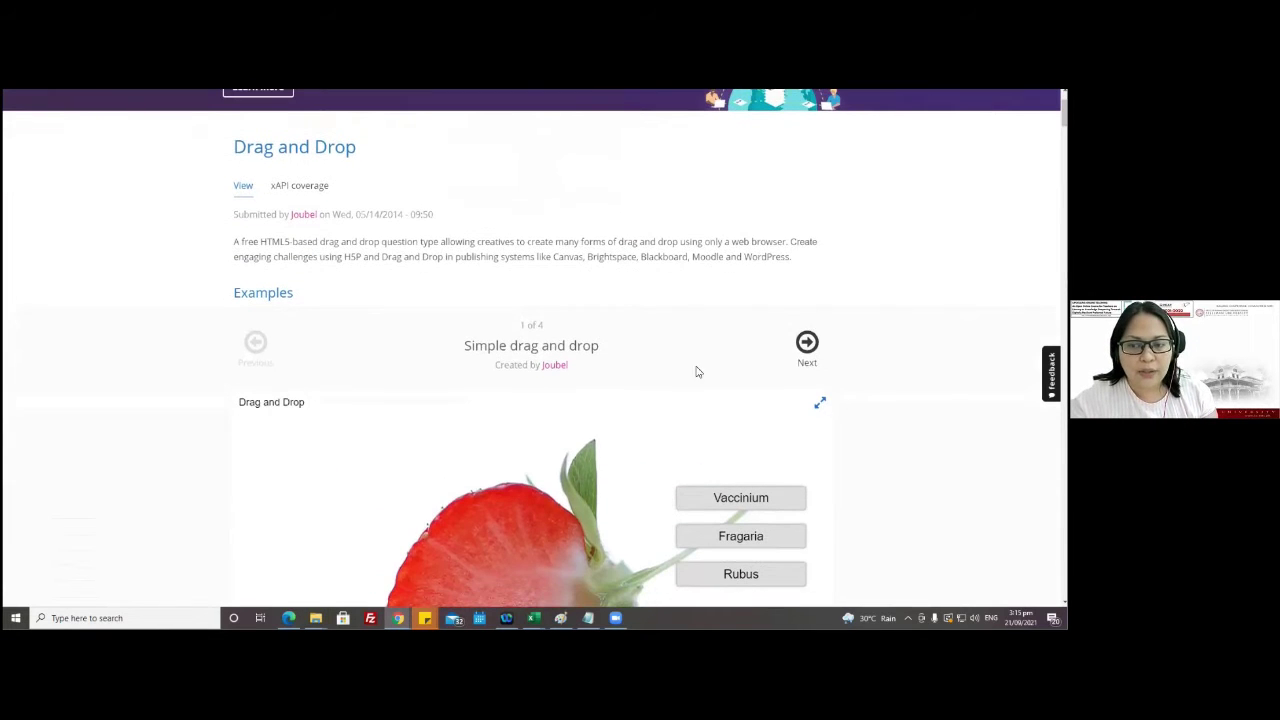
- Browse the Drag and Drop examples up to Matching game with auto align and go back to Simple matching game
{"action": "left_click", "coordinate": [808, 344]}
{"action": "left_click", "coordinate": [808, 344]}
{"action": "scroll", "coordinate": [812, 300], "scroll_direction": "down", "scroll_amount": 1}
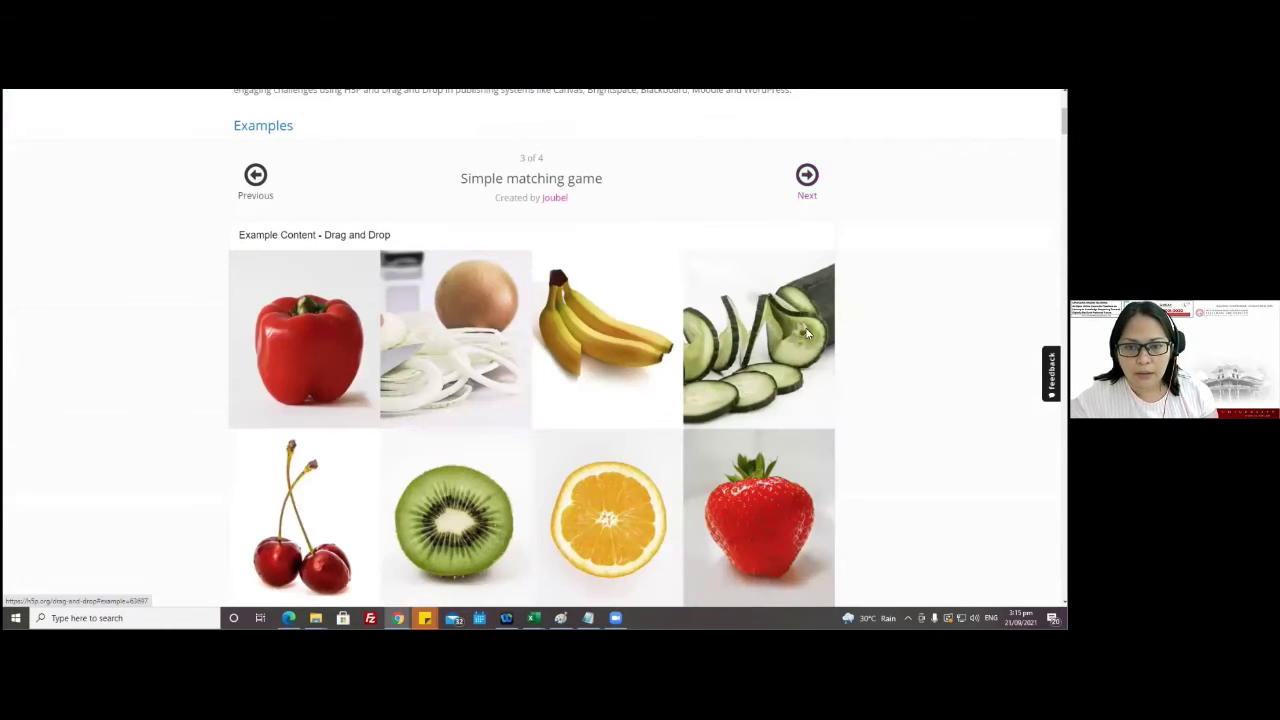
{"action": "left_click", "coordinate": [807, 177]}
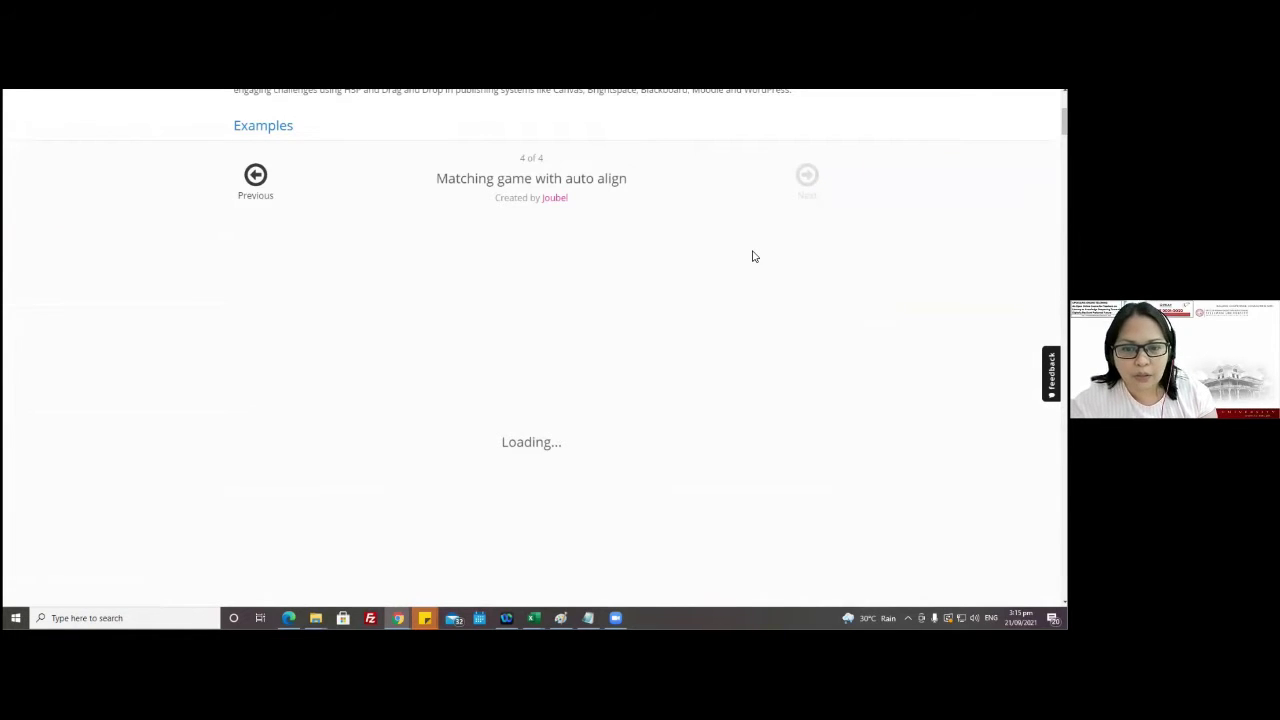
{"action": "left_click", "coordinate": [256, 178]}
- Download the Simple matching game example as a reusable .h5p file
{"action": "scroll", "coordinate": [640, 325], "scroll_direction": "down", "scroll_amount": 3}
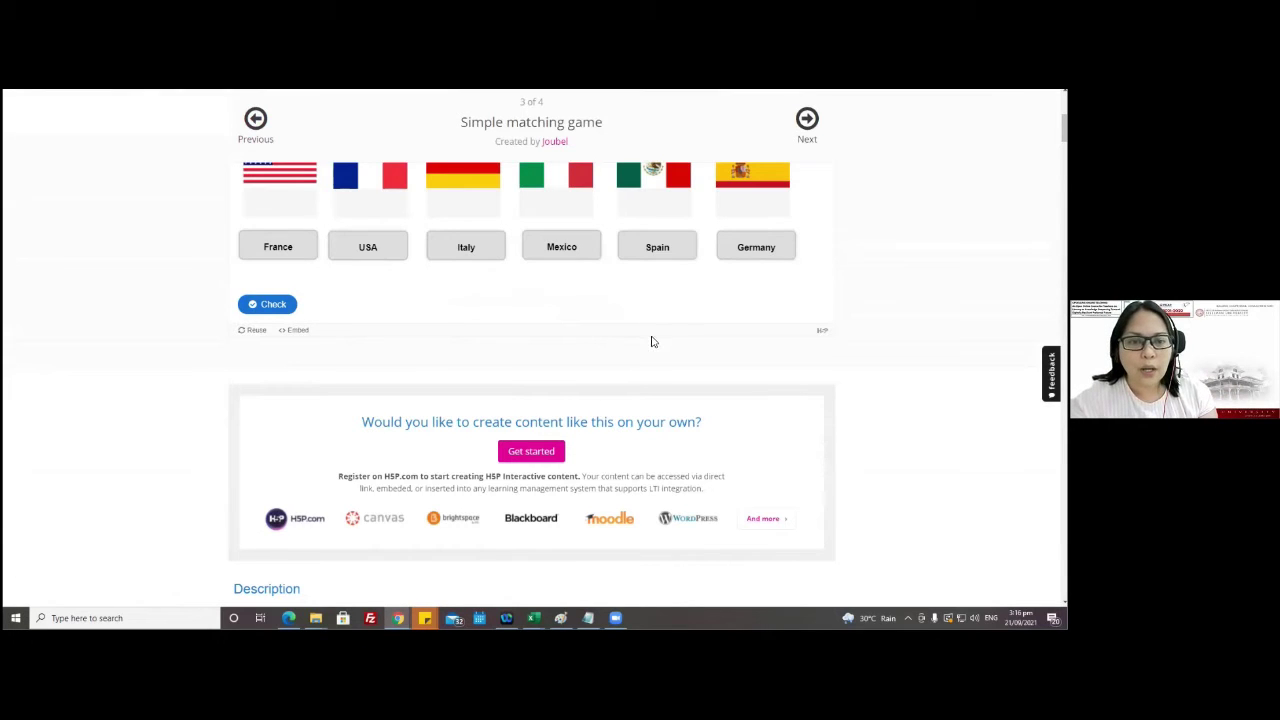
{"action": "scroll", "coordinate": [651, 340], "scroll_direction": "up", "scroll_amount": 2}
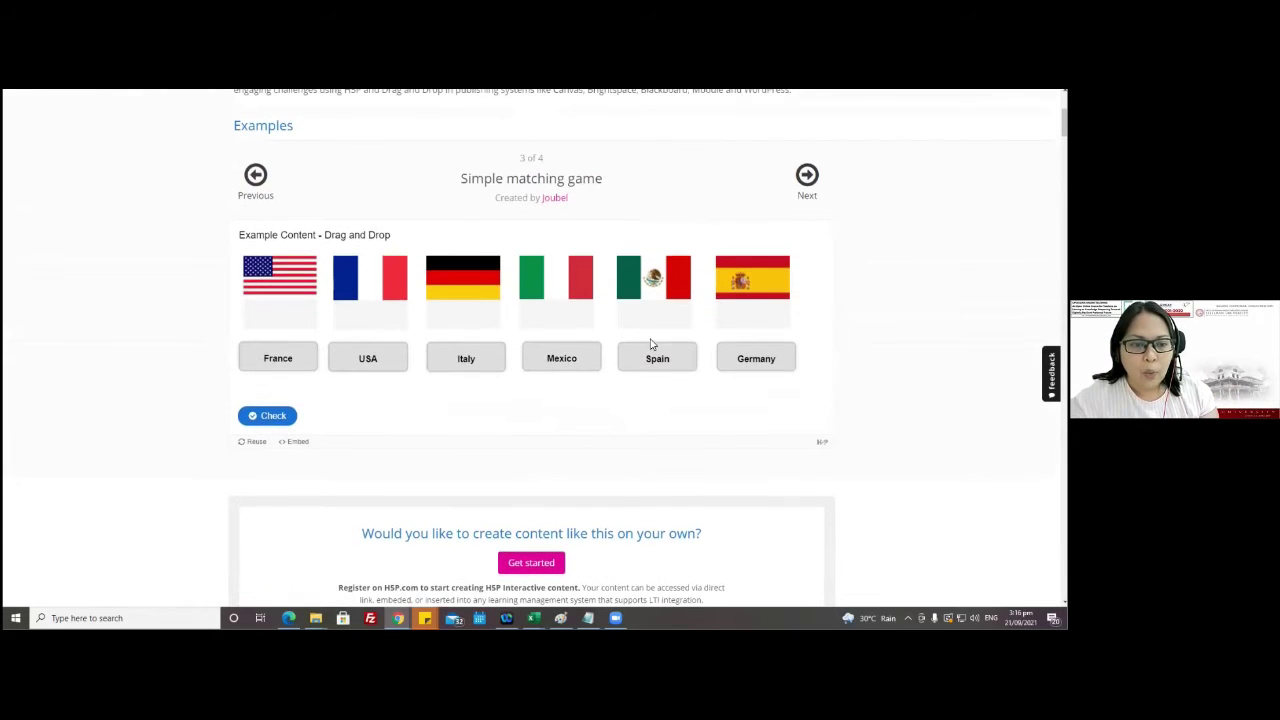
{"action": "left_click", "coordinate": [255, 441]}
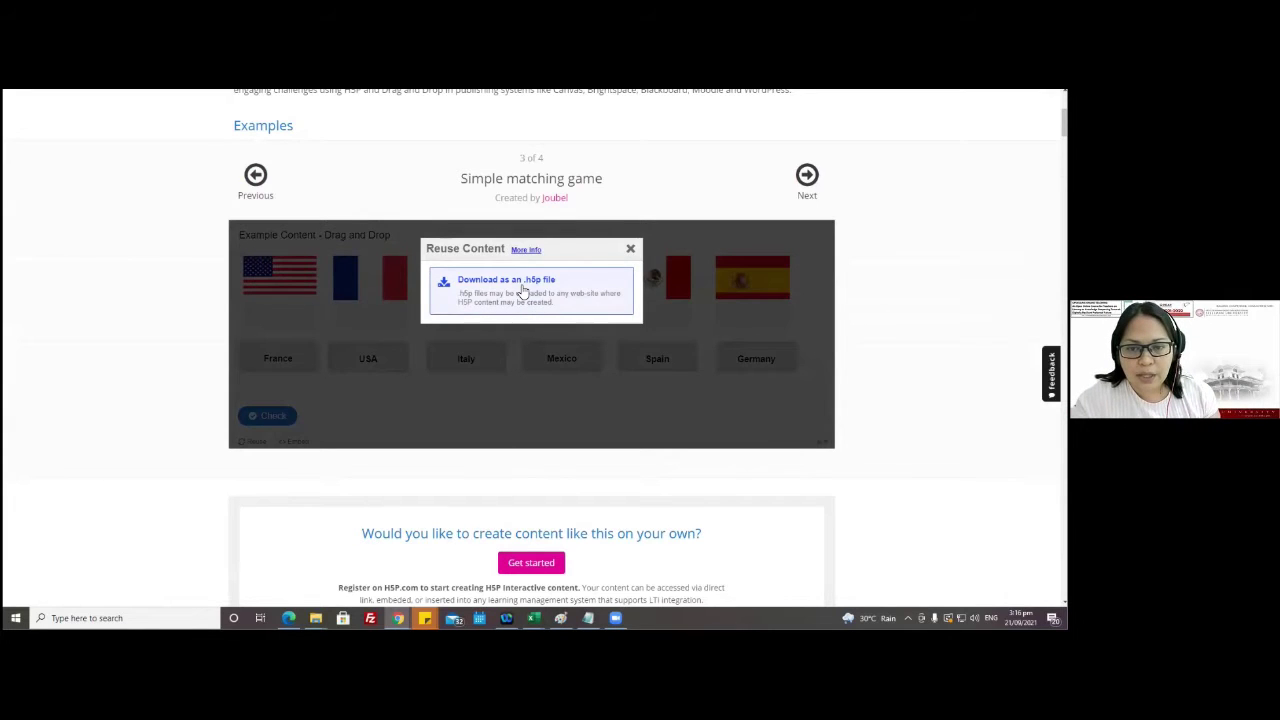
{"action": "left_click", "coordinate": [521, 290]}
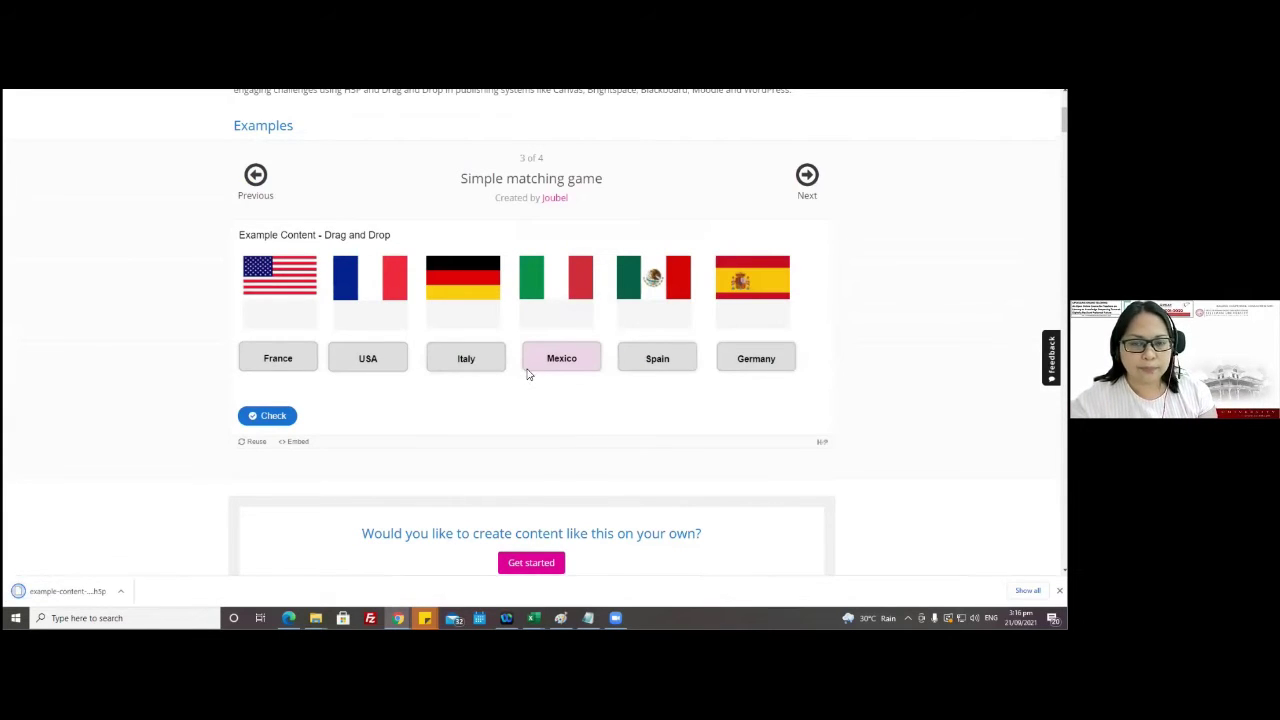
- Log in to the H5P account and open its list of own contents
{"action": "scroll", "coordinate": [529, 374], "scroll_direction": "up", "scroll_amount": 4}
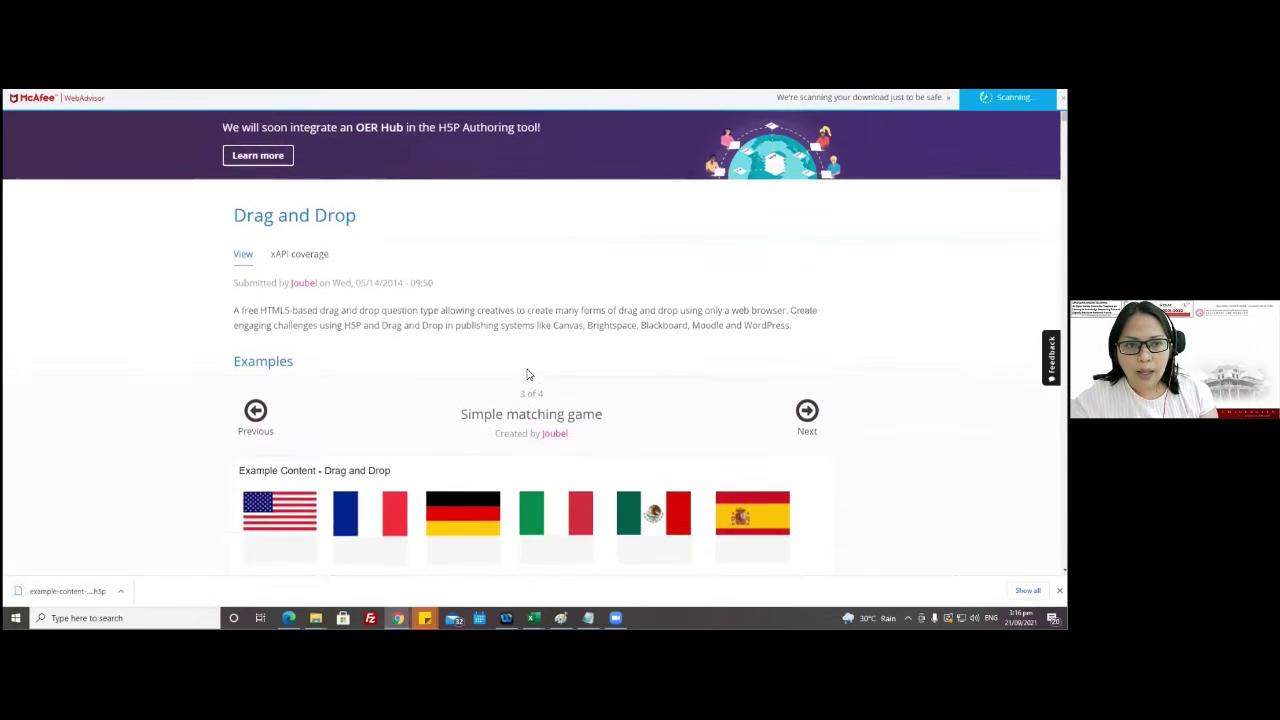
{"action": "scroll", "coordinate": [529, 374], "scroll_direction": "up", "scroll_amount": 1}
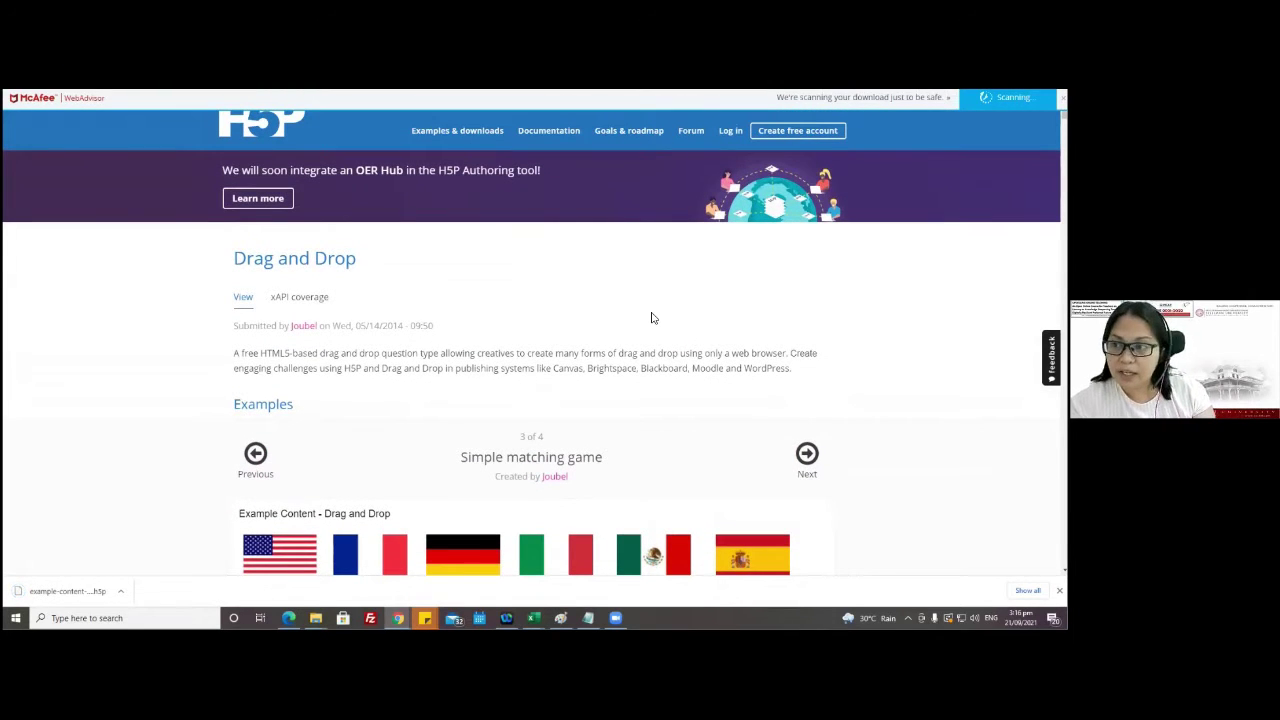
{"action": "left_click", "coordinate": [732, 137]}
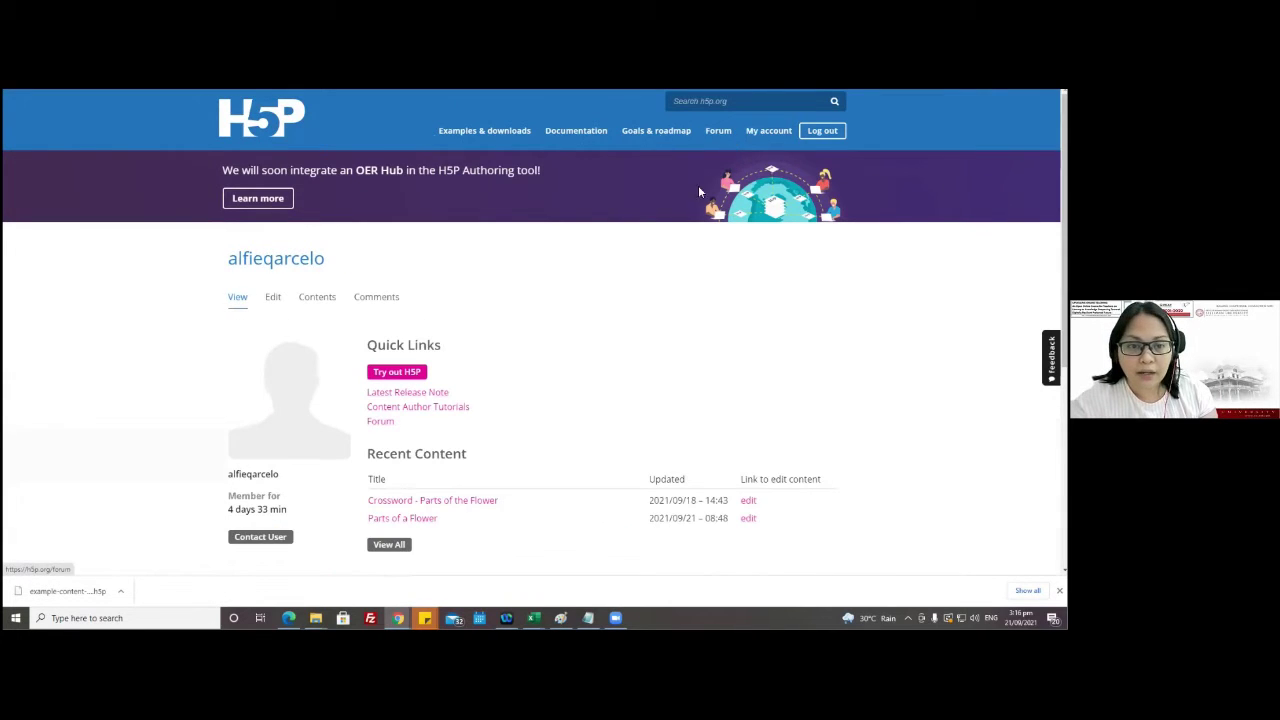
{"action": "scroll", "coordinate": [627, 328], "scroll_direction": "down", "scroll_amount": 1}
{"action": "scroll", "coordinate": [627, 328], "scroll_direction": "down", "scroll_amount": 1}
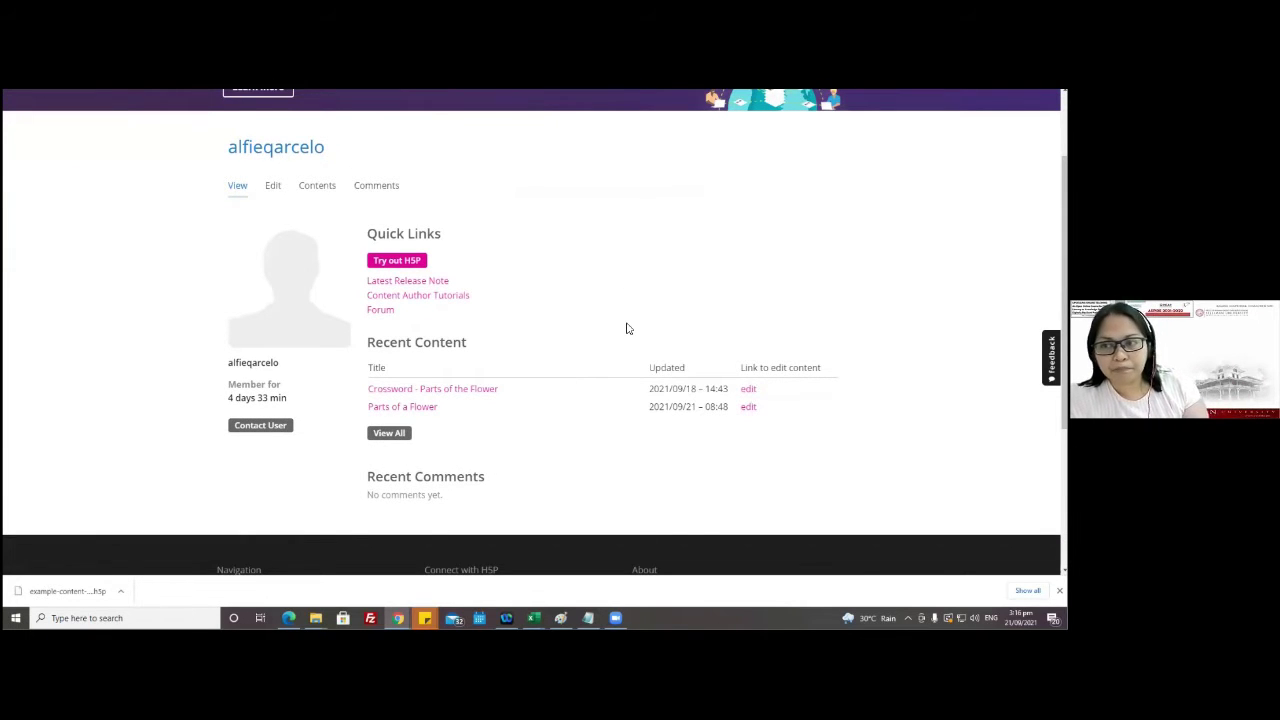
{"action": "scroll", "coordinate": [627, 328], "scroll_direction": "up", "scroll_amount": 2}
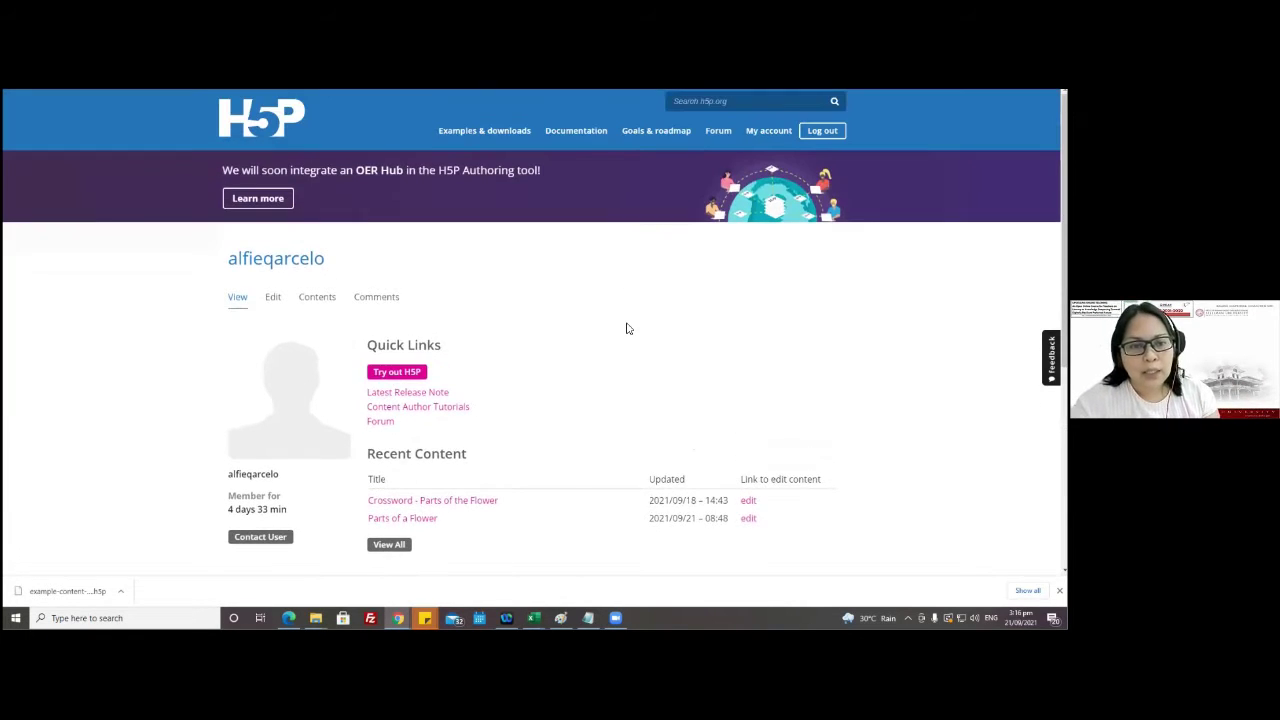
{"action": "left_click", "coordinate": [317, 302]}
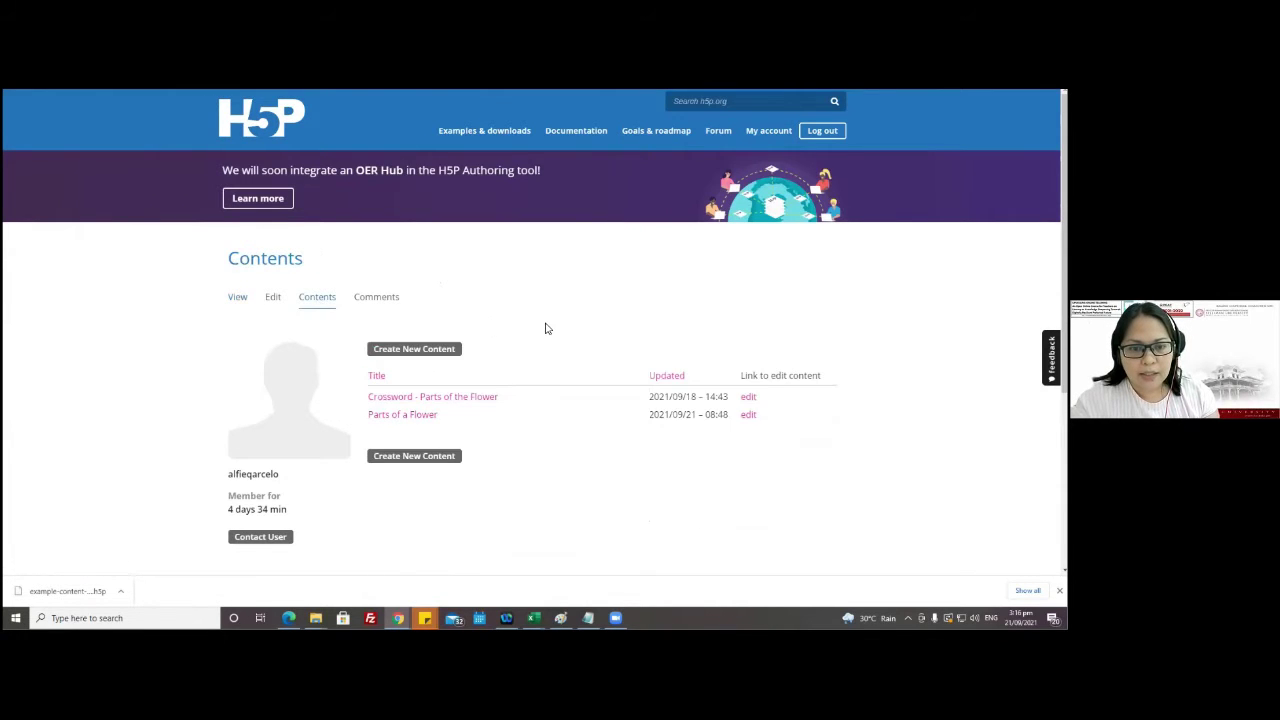
{"action": "scroll", "coordinate": [546, 328], "scroll_direction": "down", "scroll_amount": 2}
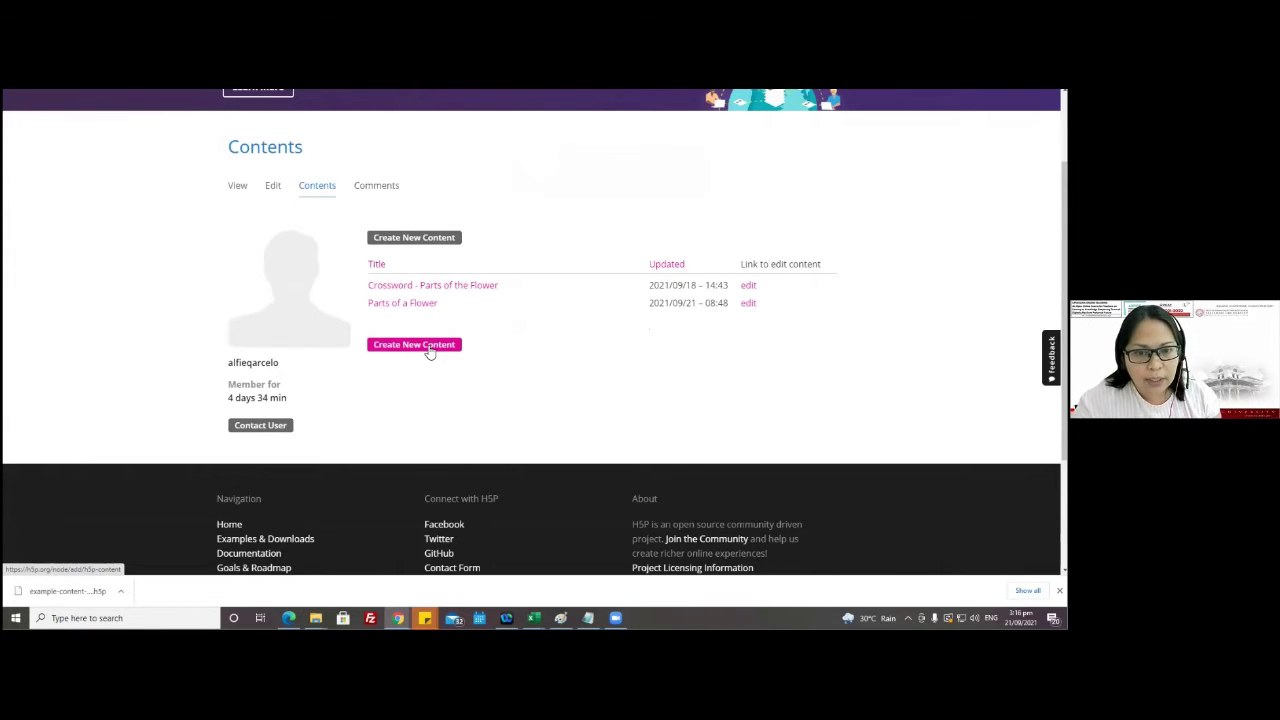
- Start a new interactive content item and switch its source to uploading an H5P file
{"action": "left_click", "coordinate": [428, 348]}
{"action": "scroll", "coordinate": [425, 350], "scroll_direction": "down", "scroll_amount": 3}
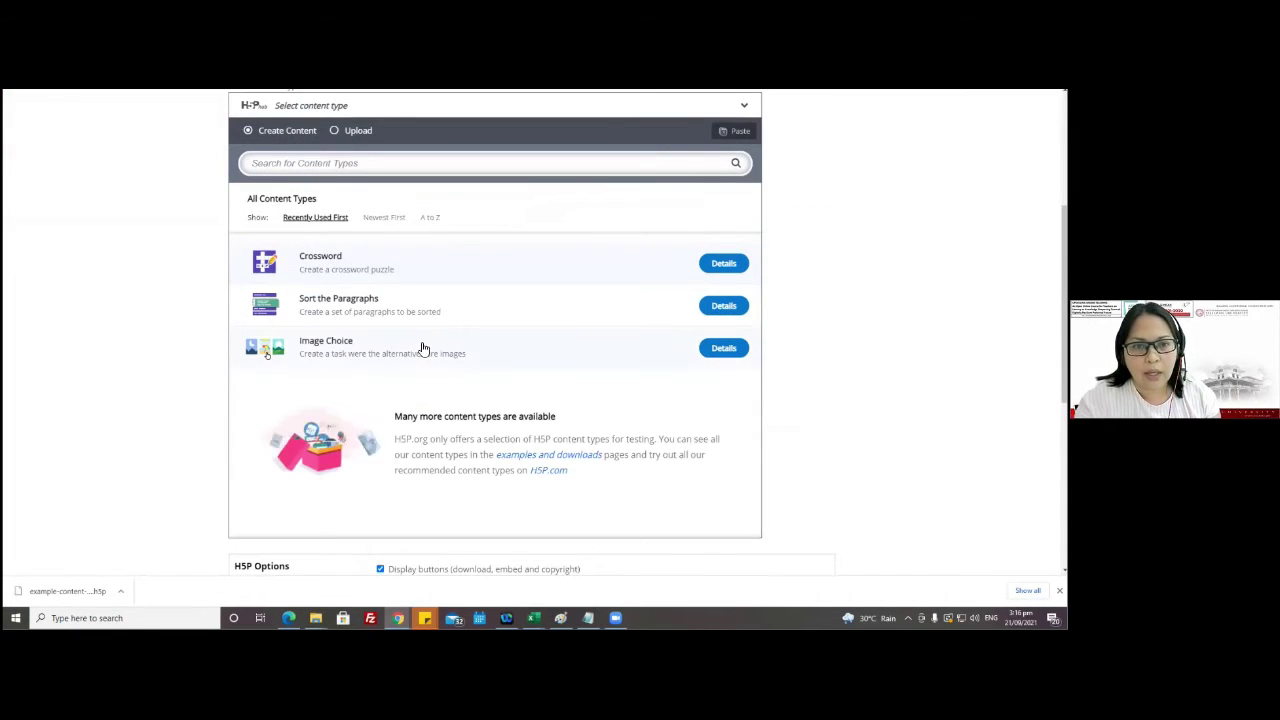
{"action": "scroll", "coordinate": [429, 345], "scroll_direction": "up", "scroll_amount": 2}
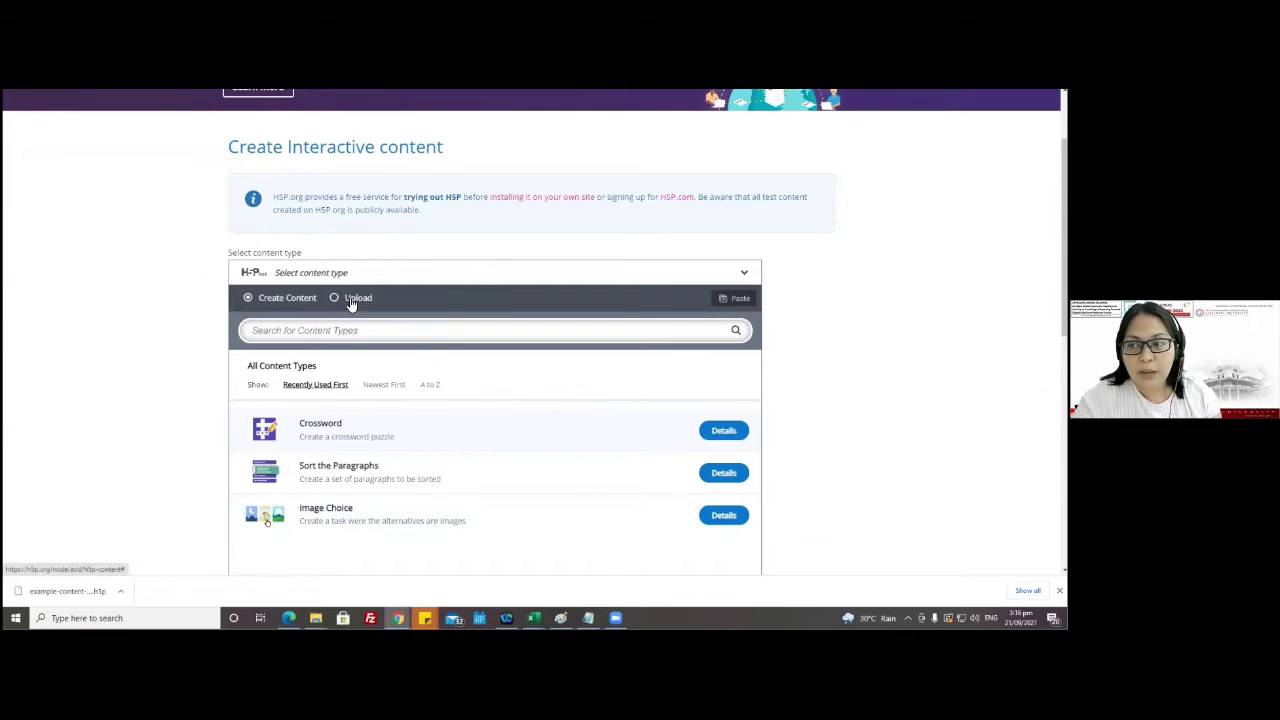
{"action": "left_click", "coordinate": [335, 299]}
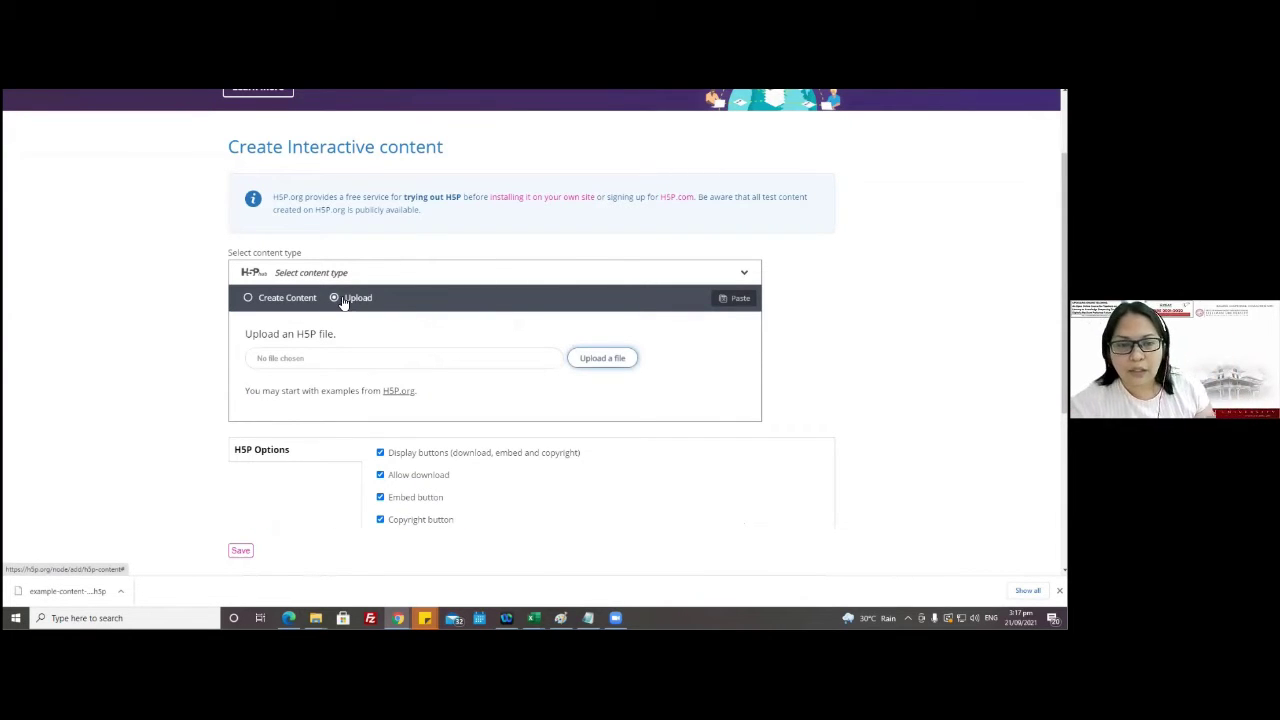
- Upload the downloaded drag-and-drop example .h5p file from the Downloads folder and use it as the new content
{"action": "left_click", "coordinate": [604, 358]}
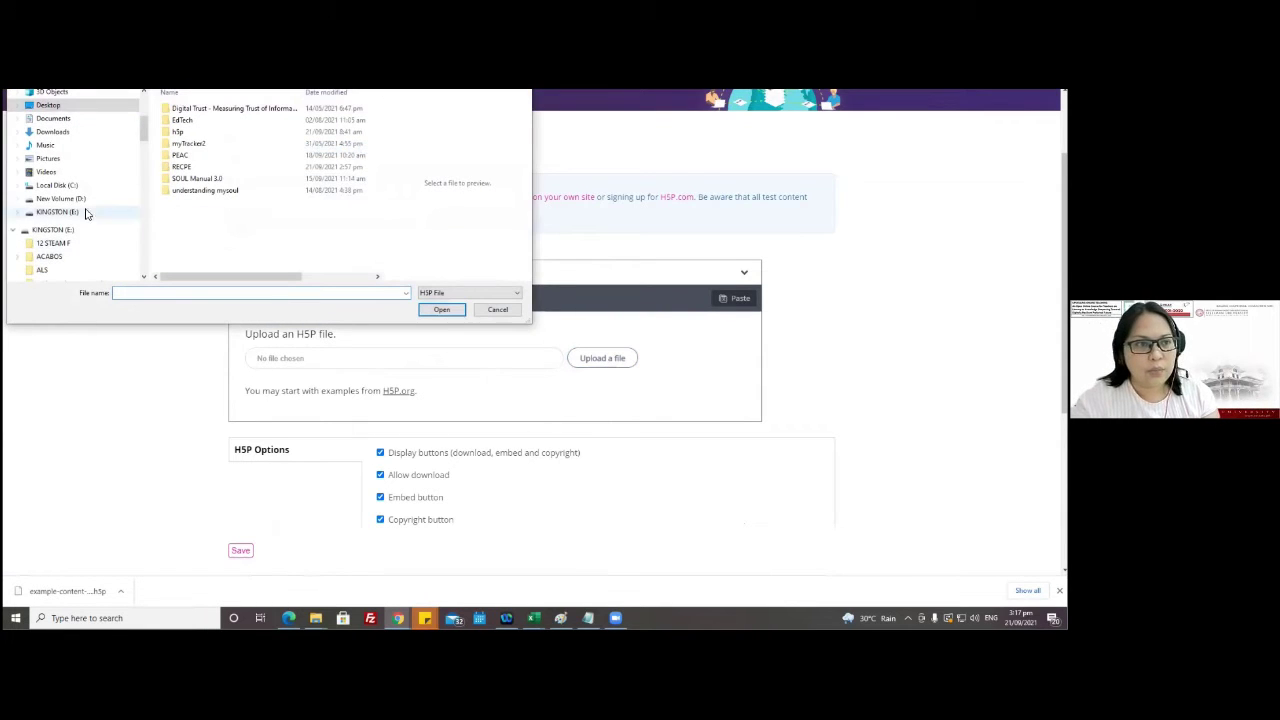
{"action": "scroll", "coordinate": [60, 125], "scroll_direction": "up", "scroll_amount": 4}
{"action": "scroll", "coordinate": [65, 127], "scroll_direction": "up", "scroll_amount": 1}
{"action": "left_click", "coordinate": [60, 127]}
{"action": "left_click", "coordinate": [253, 126]}
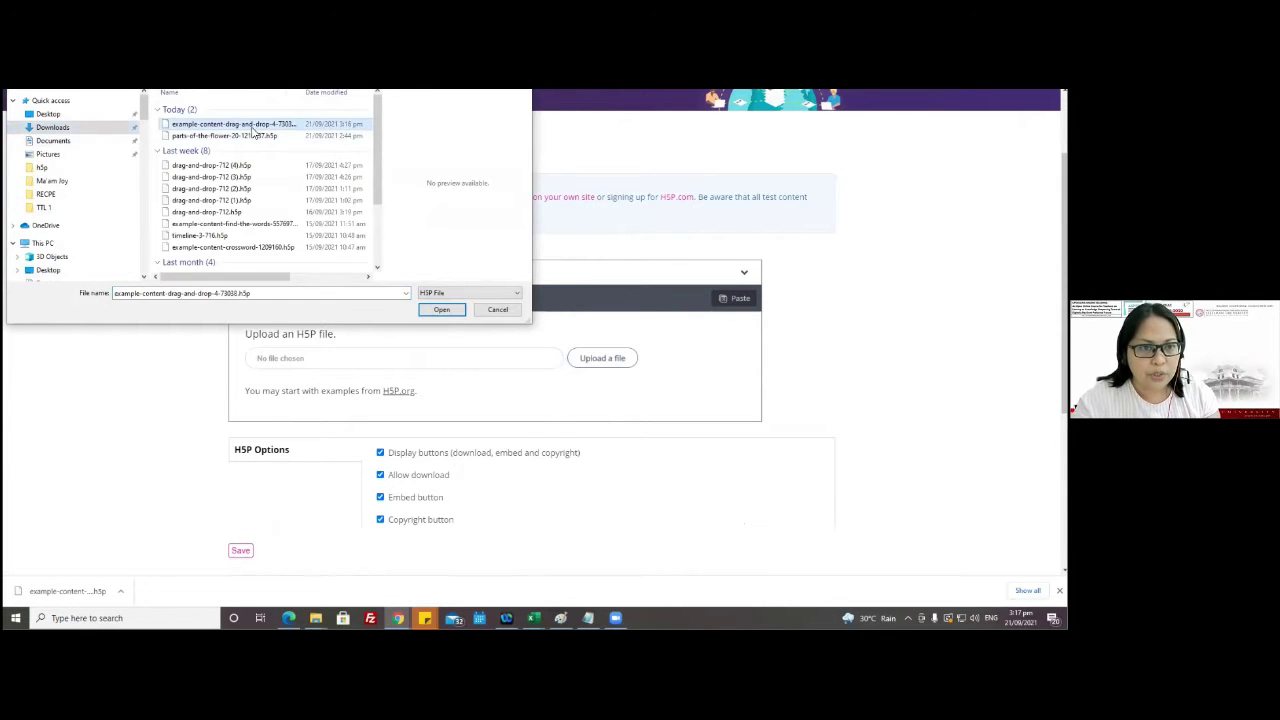
{"action": "left_click", "coordinate": [440, 310]}
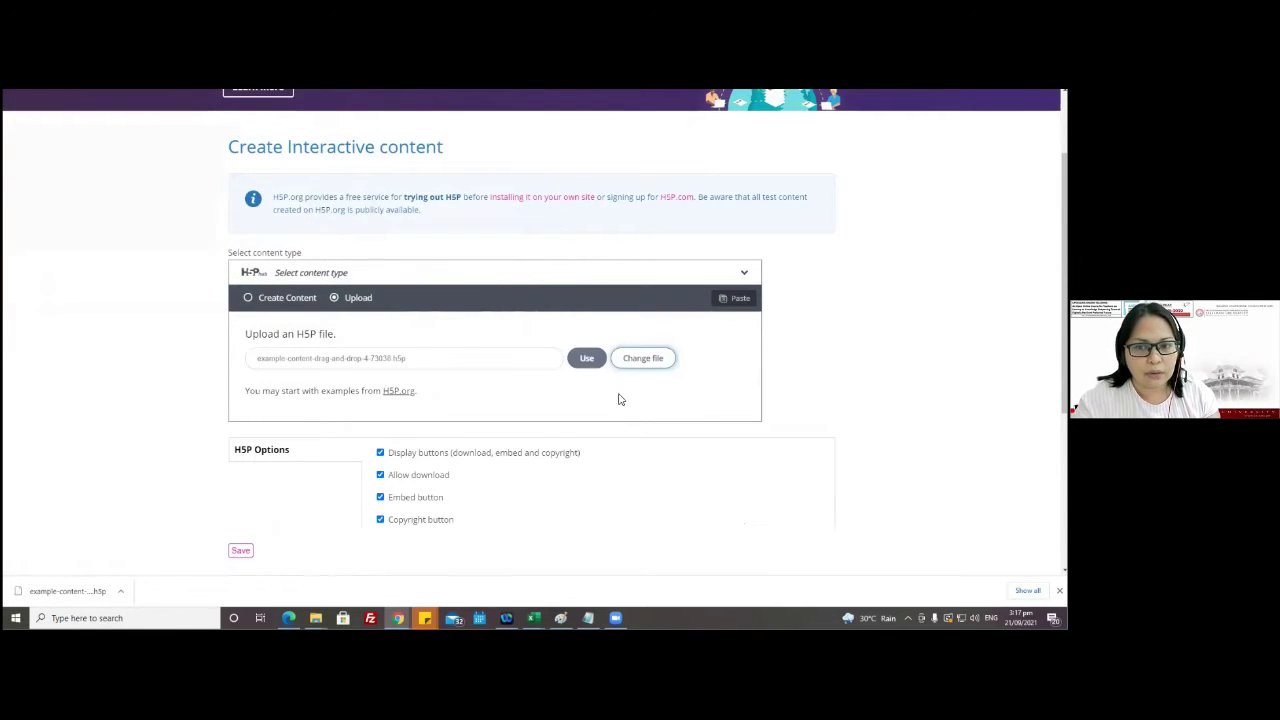
{"action": "left_click", "coordinate": [588, 359]}
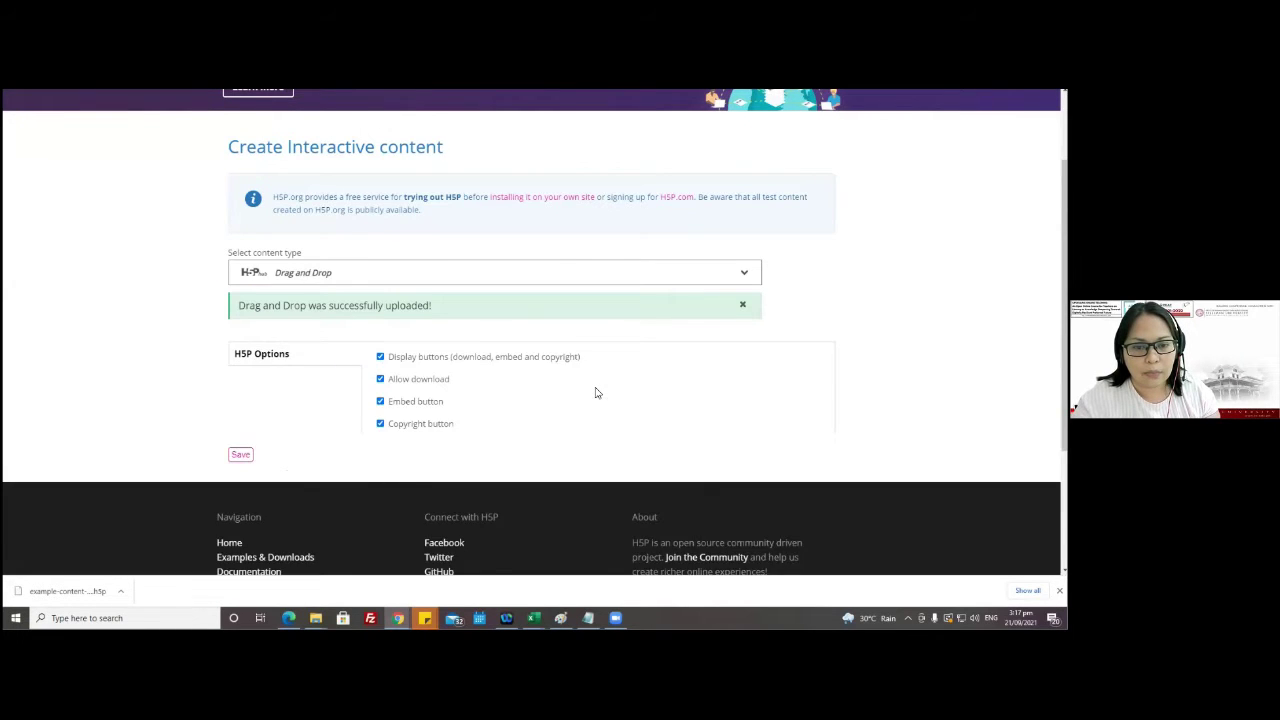
- Review the uploaded Drag and Drop content's editor, including its title, background image and task size fields
{"action": "scroll", "coordinate": [595, 392], "scroll_direction": "down", "scroll_amount": 3}
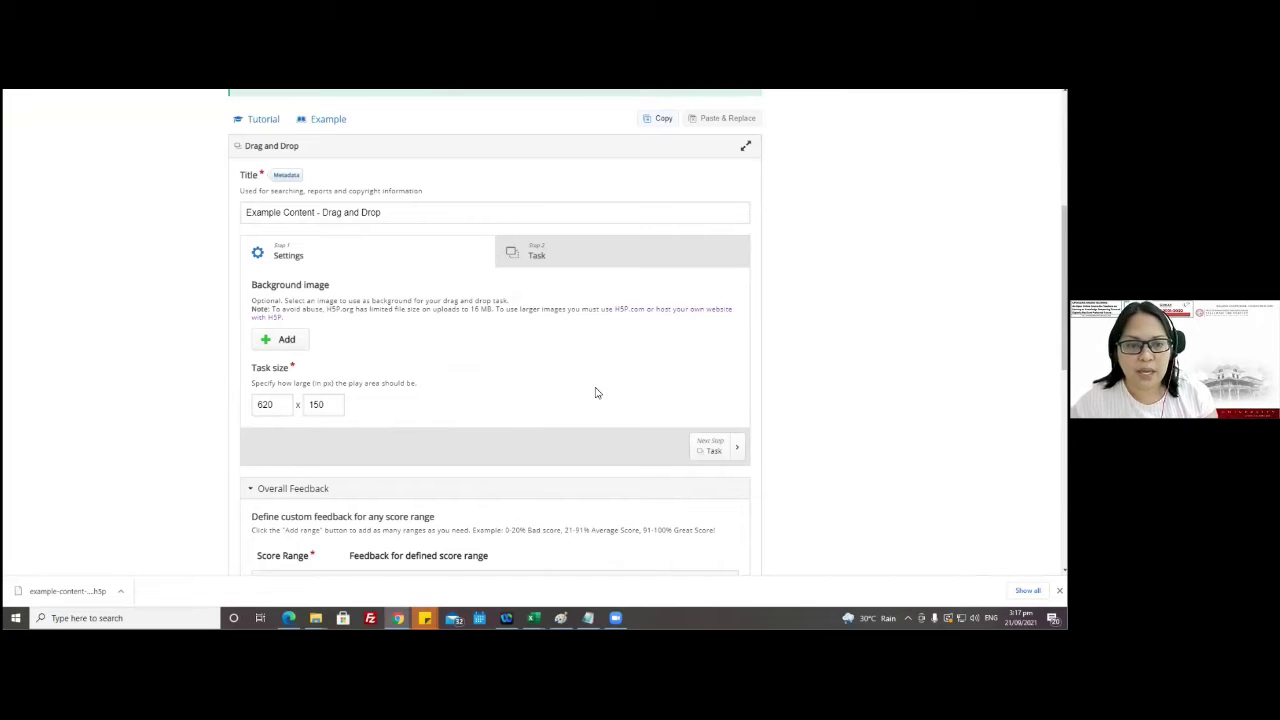
{"action": "scroll", "coordinate": [840, 506], "scroll_direction": "up", "scroll_amount": 3}
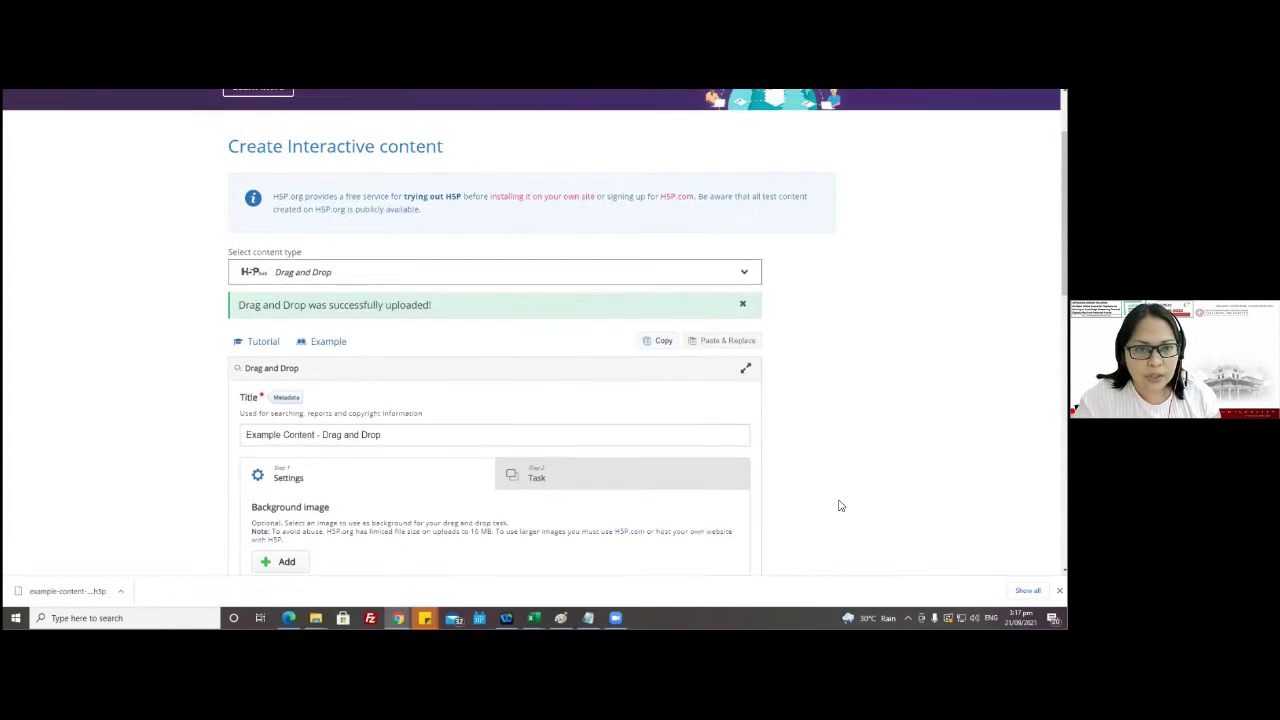
{"action": "scroll", "coordinate": [840, 506], "scroll_direction": "up", "scroll_amount": 2}
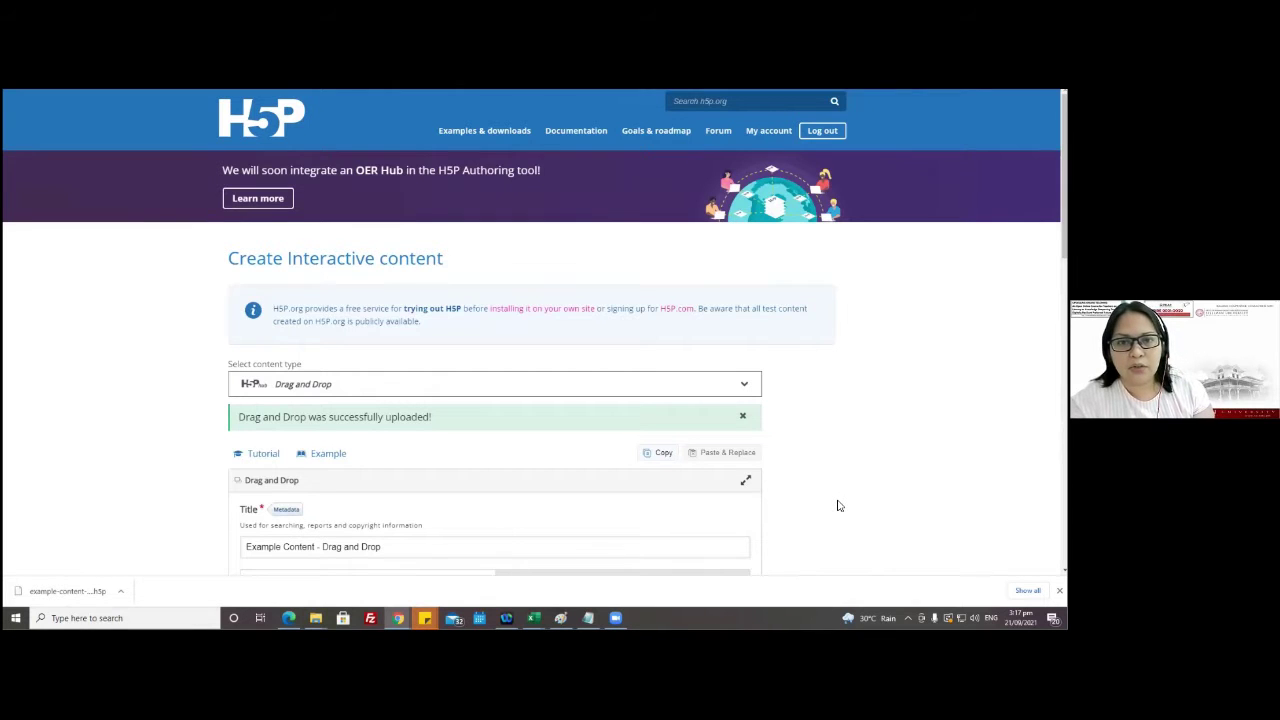
{"action": "scroll", "coordinate": [840, 506], "scroll_direction": "down", "scroll_amount": 3}
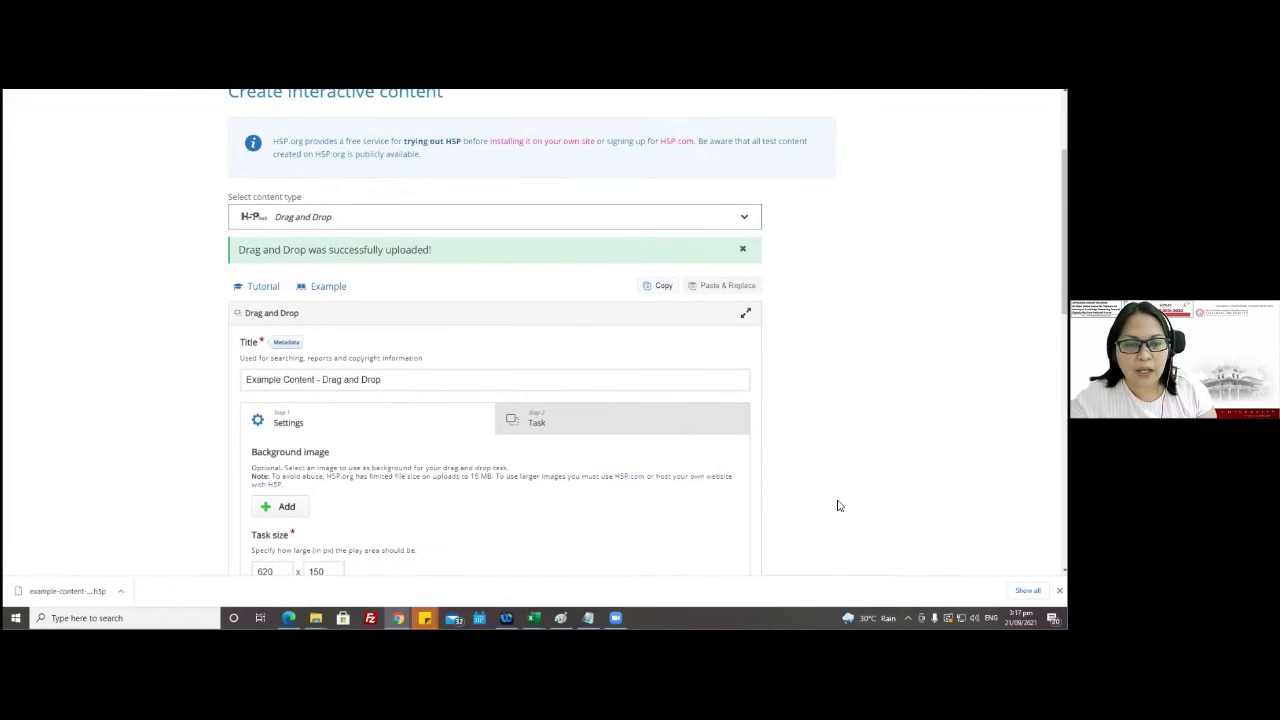
{"action": "scroll", "coordinate": [840, 506], "scroll_direction": "up", "scroll_amount": 3}
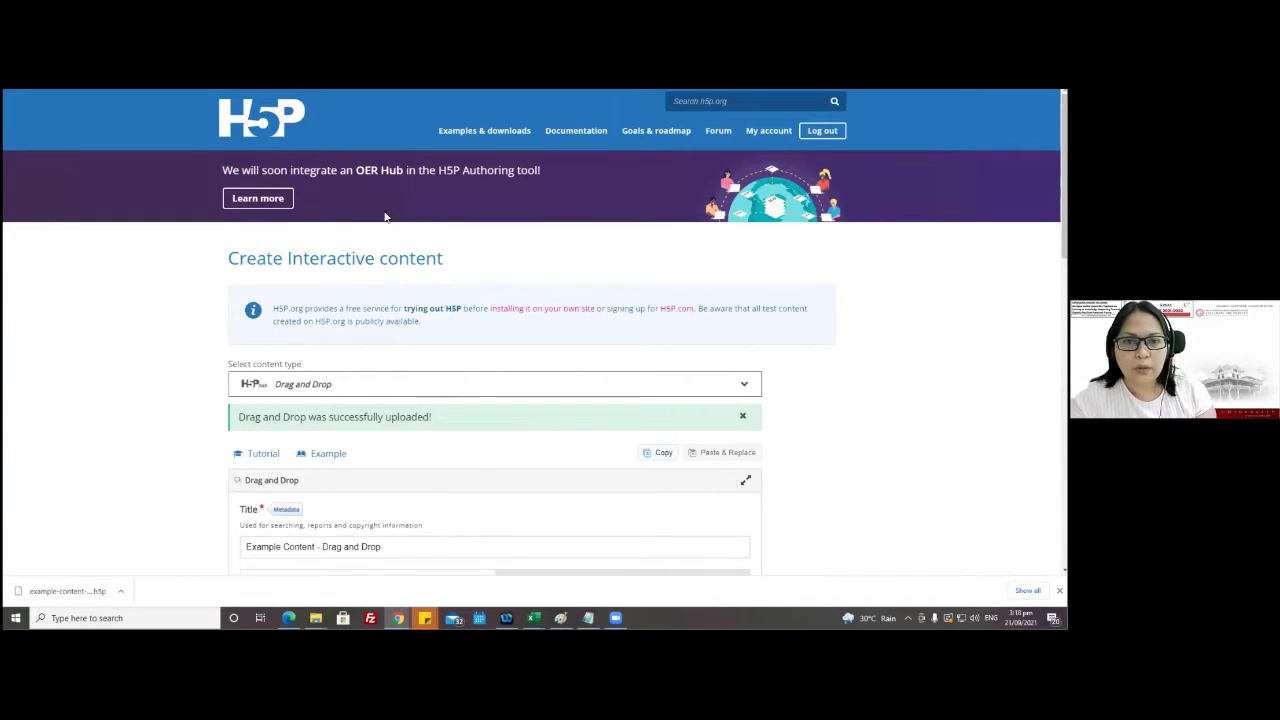
- Open the site's examples and downloads and look through the available H5P content types
{"action": "left_click", "coordinate": [484, 130]}
{"action": "scroll", "coordinate": [806, 395], "scroll_direction": "down", "scroll_amount": 2}
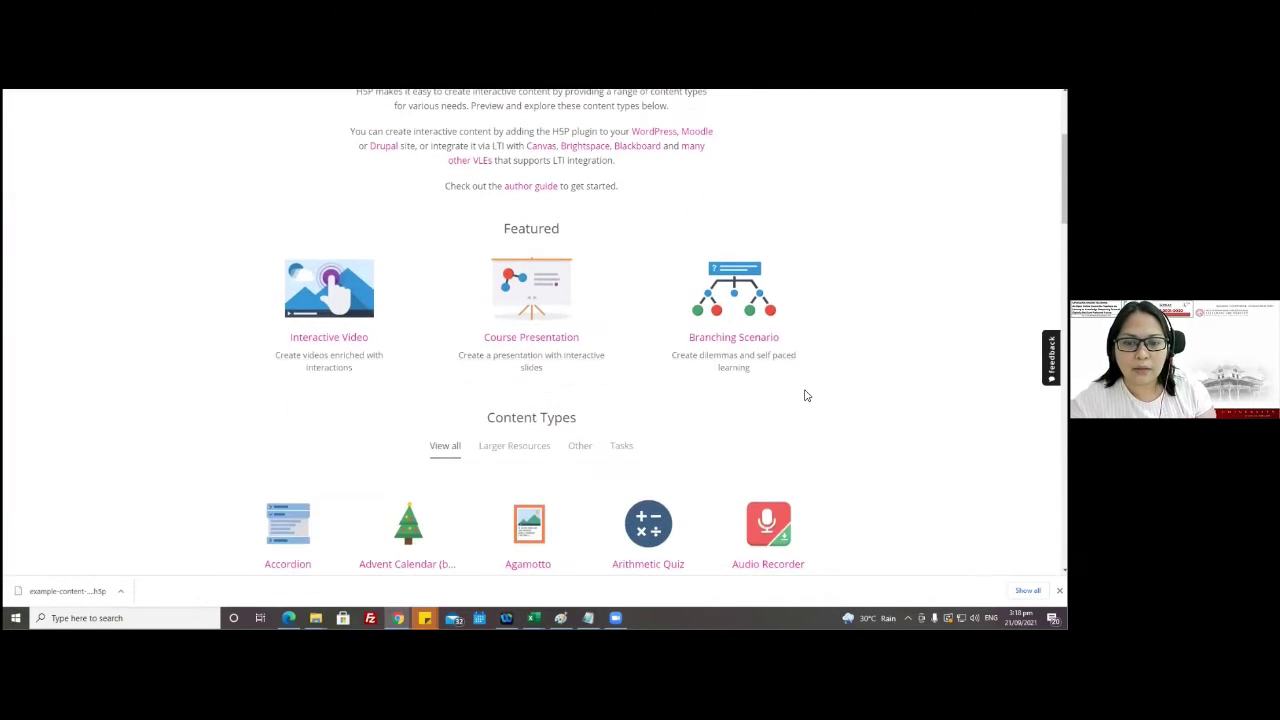
{"action": "scroll", "coordinate": [806, 436], "scroll_direction": "down", "scroll_amount": 2}
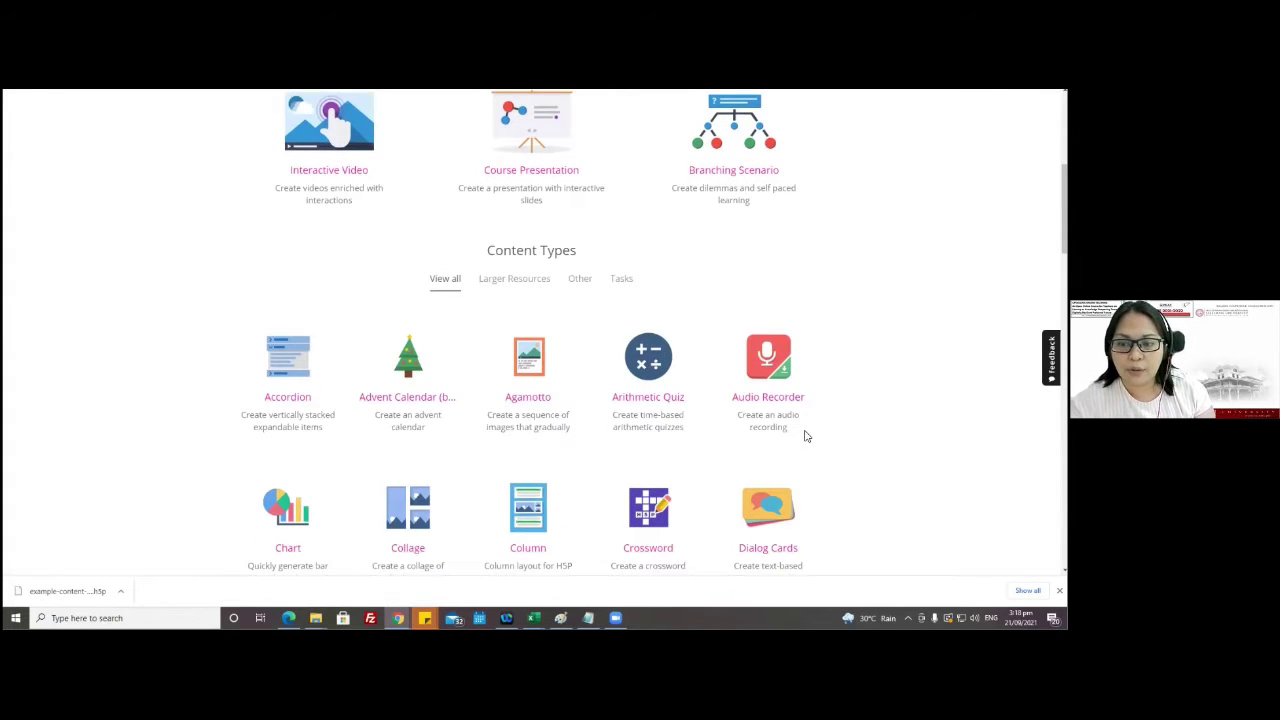
{"action": "scroll", "coordinate": [806, 436], "scroll_direction": "down", "scroll_amount": 1}
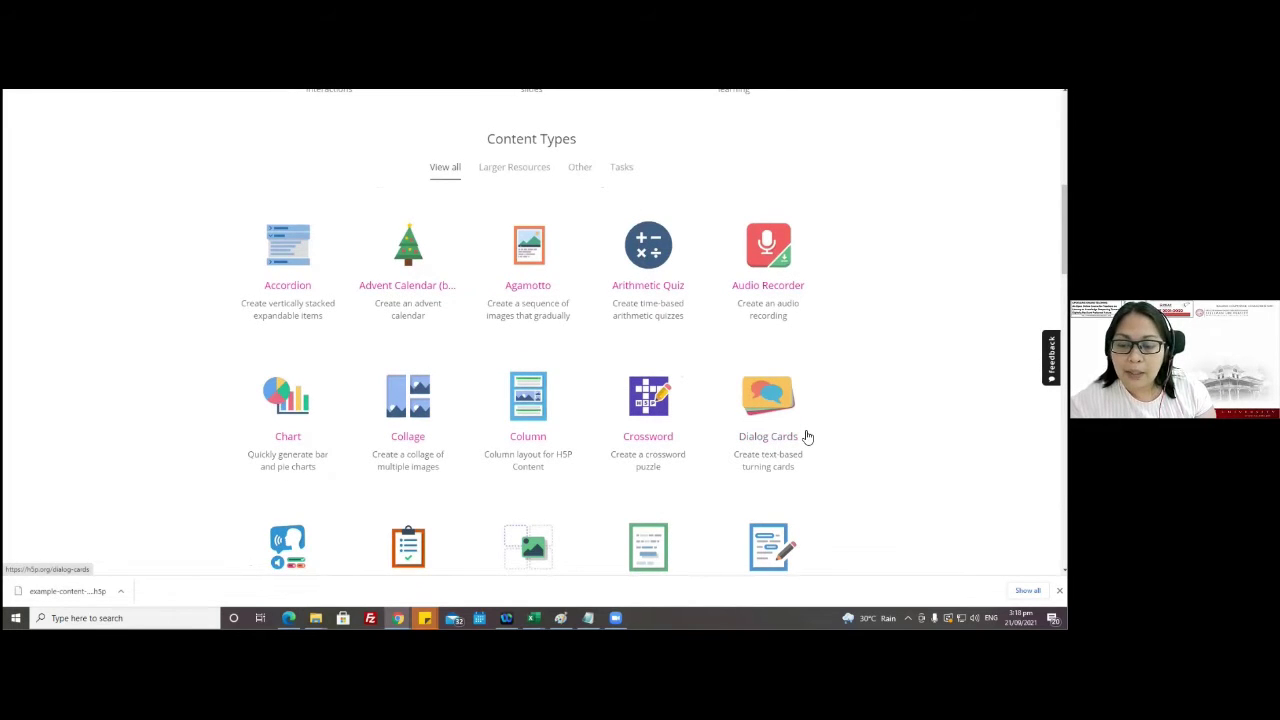
{"action": "scroll", "coordinate": [808, 436], "scroll_direction": "down", "scroll_amount": 2}
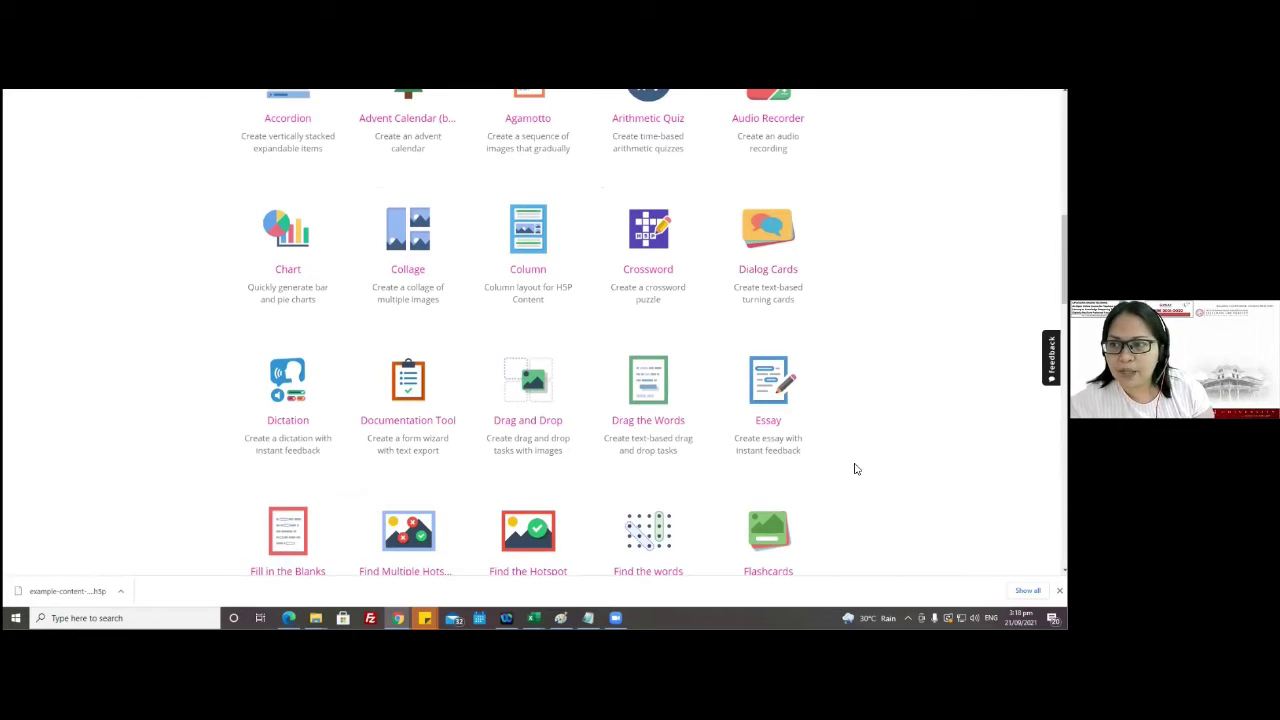
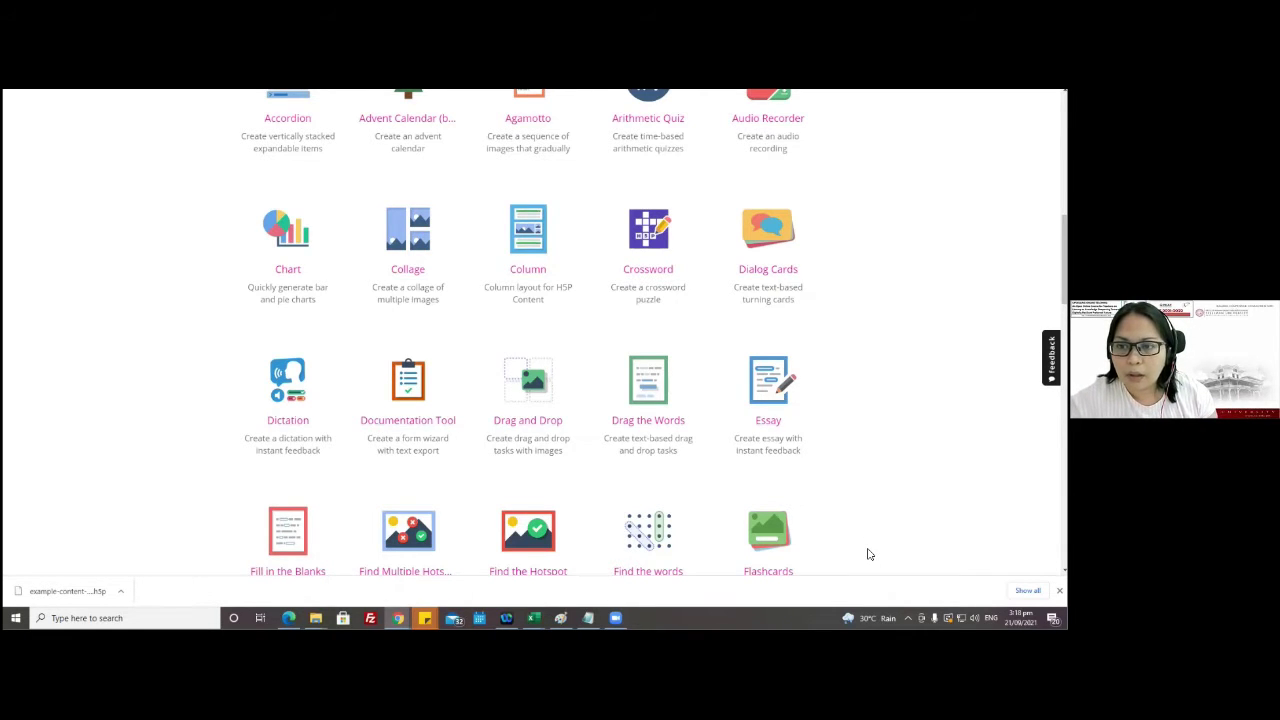
{"action": "scroll", "coordinate": [869, 554], "scroll_direction": "up", "scroll_amount": 2}
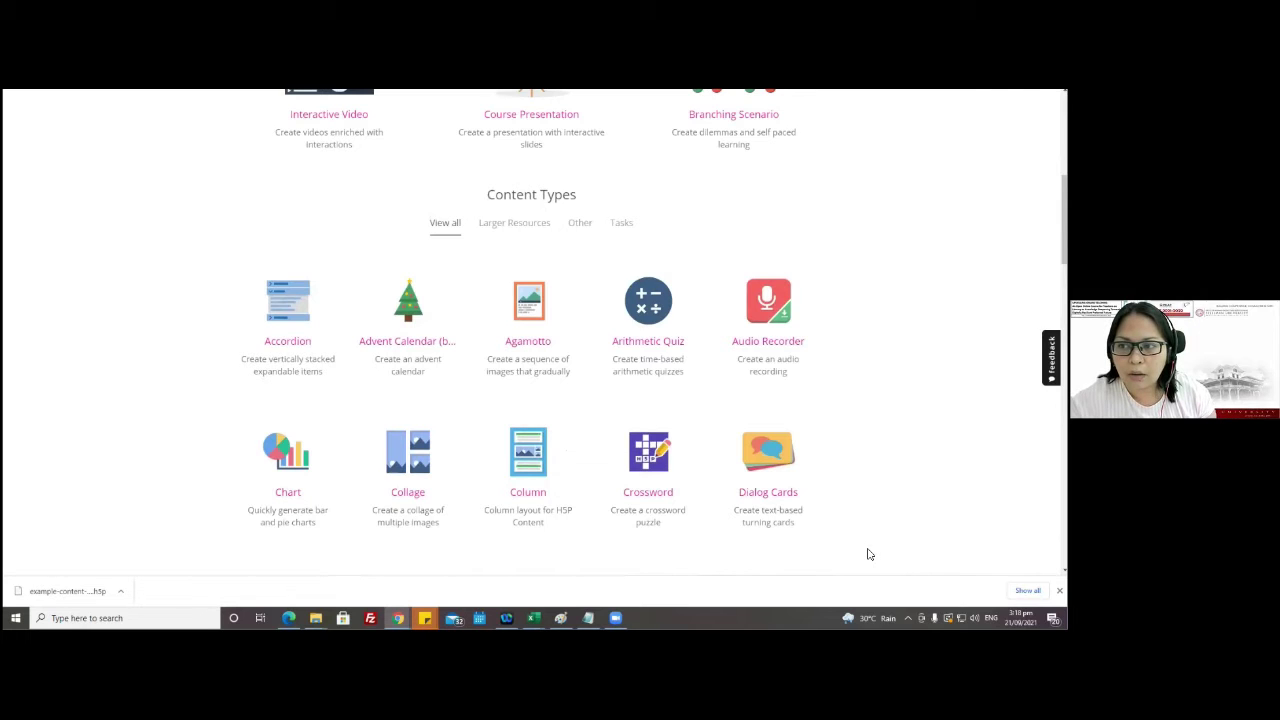
{"action": "scroll", "coordinate": [869, 554], "scroll_direction": "up", "scroll_amount": 1}
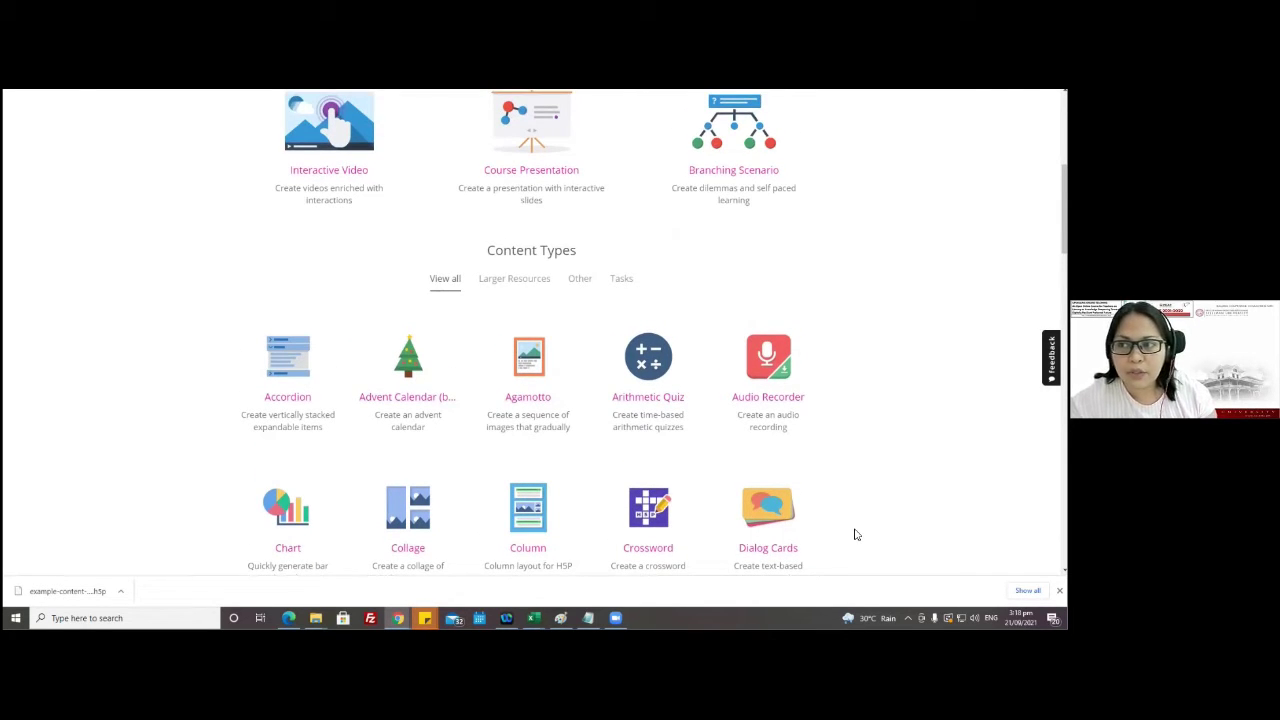
{"action": "scroll", "coordinate": [855, 535], "scroll_direction": "up", "scroll_amount": 2}
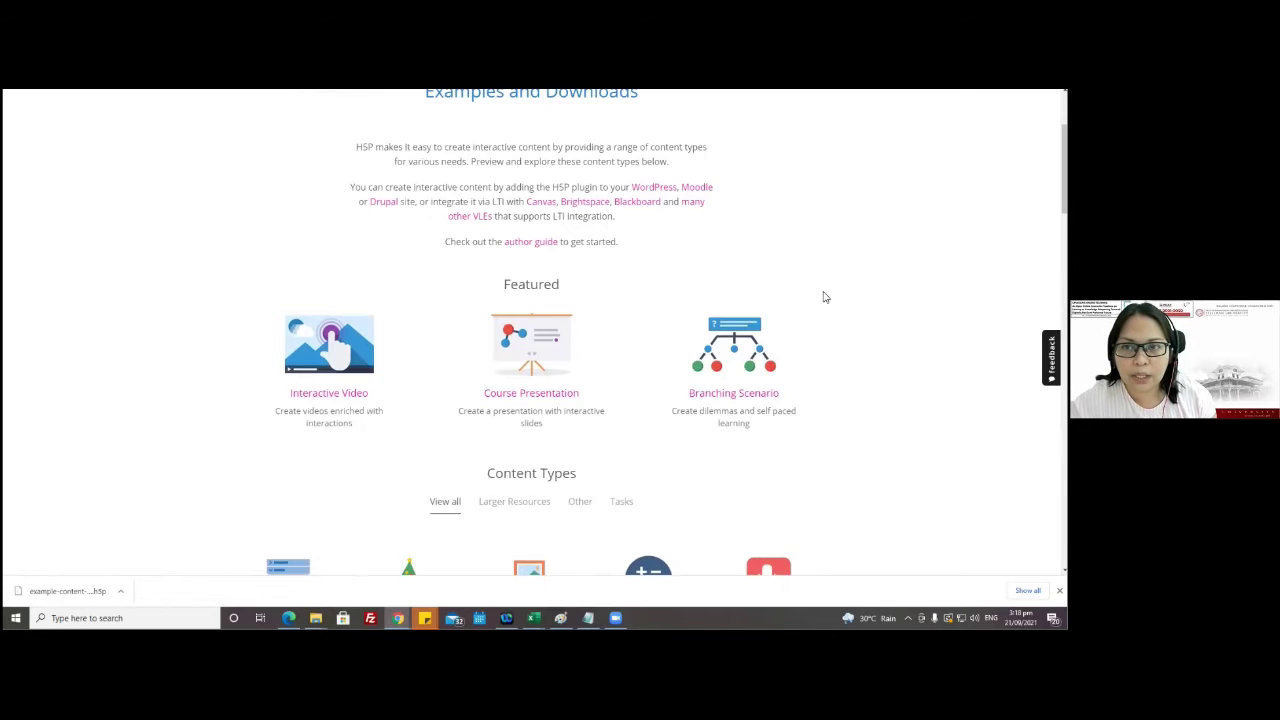
{"action": "scroll", "coordinate": [823, 294], "scroll_direction": "up", "scroll_amount": 2}
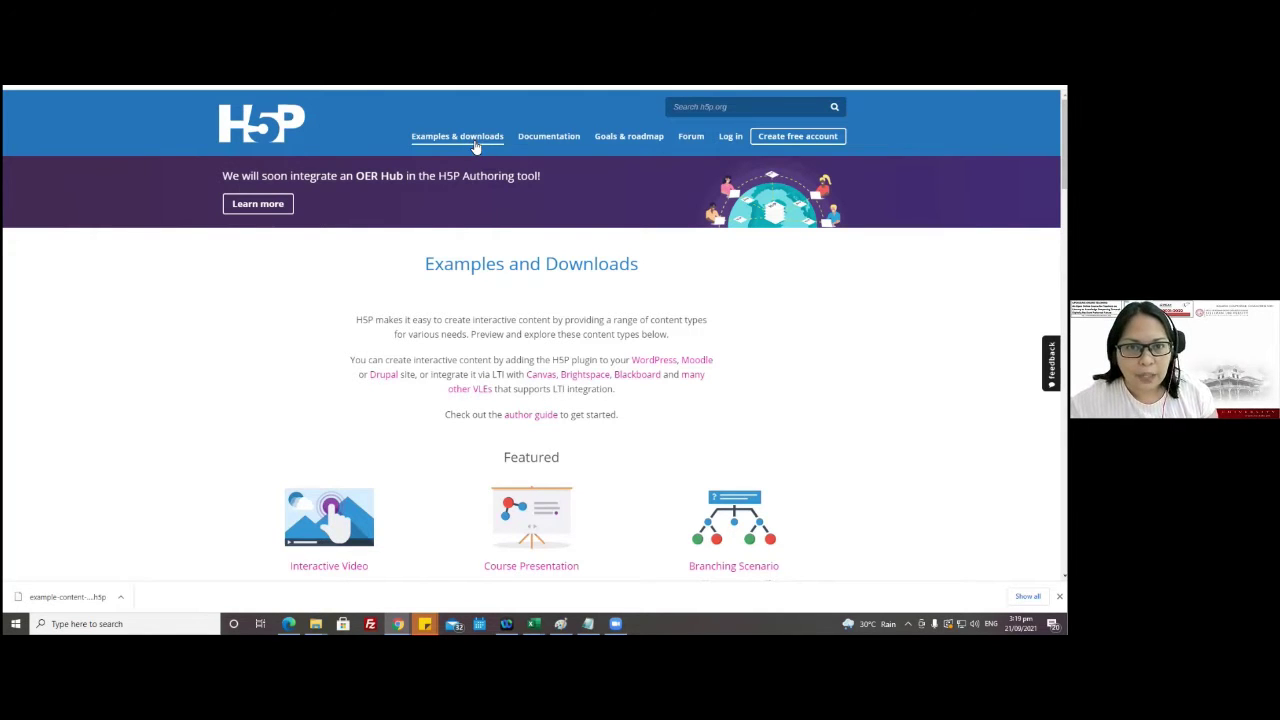
- Open the Arithmetic Quiz content type and browse its examples up to Division quiz
{"action": "scroll", "coordinate": [527, 293], "scroll_direction": "down", "scroll_amount": 4}
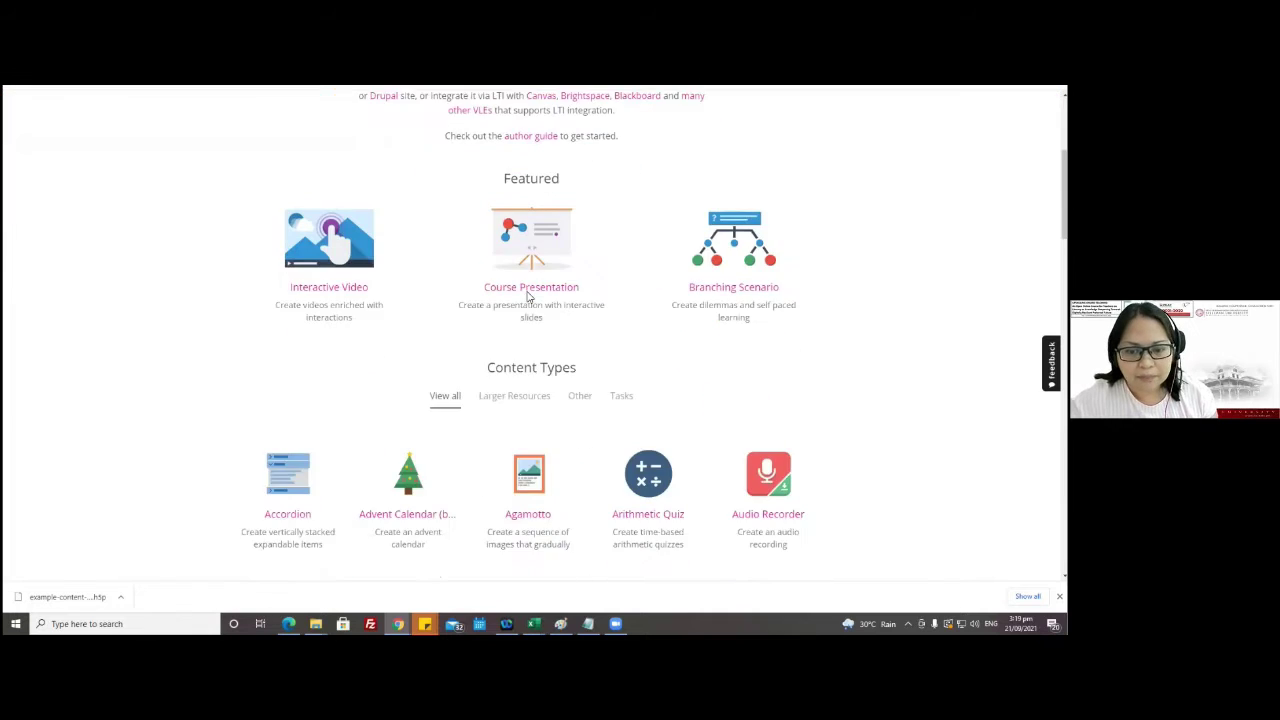
{"action": "scroll", "coordinate": [527, 293], "scroll_direction": "down", "scroll_amount": 4}
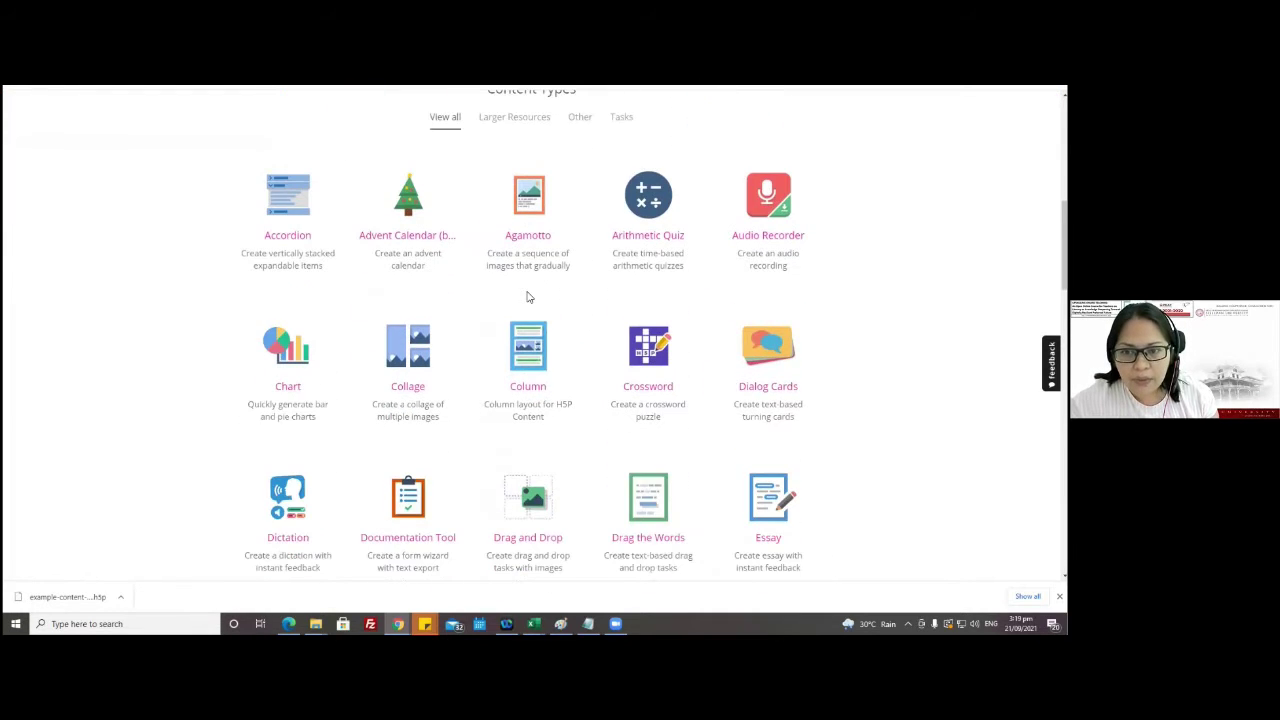
{"action": "left_click", "coordinate": [645, 243]}
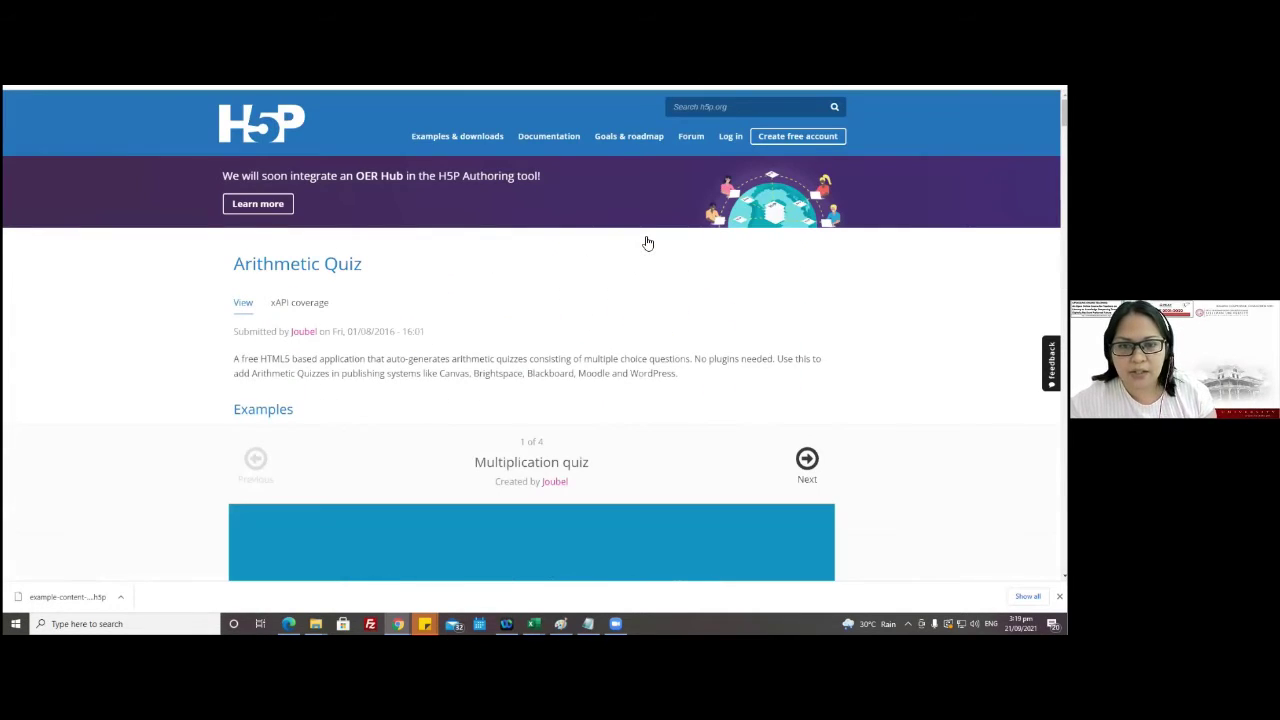
{"action": "scroll", "coordinate": [640, 309], "scroll_direction": "down", "scroll_amount": 2}
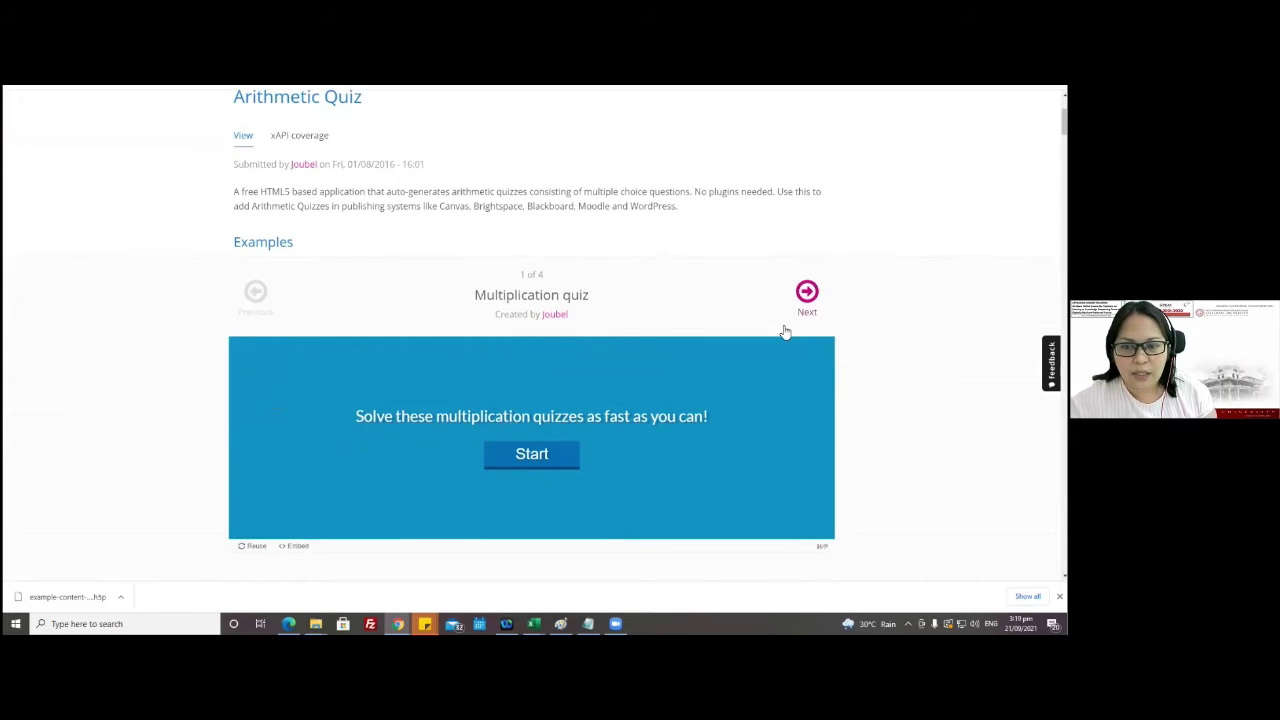
{"action": "left_click", "coordinate": [808, 299]}
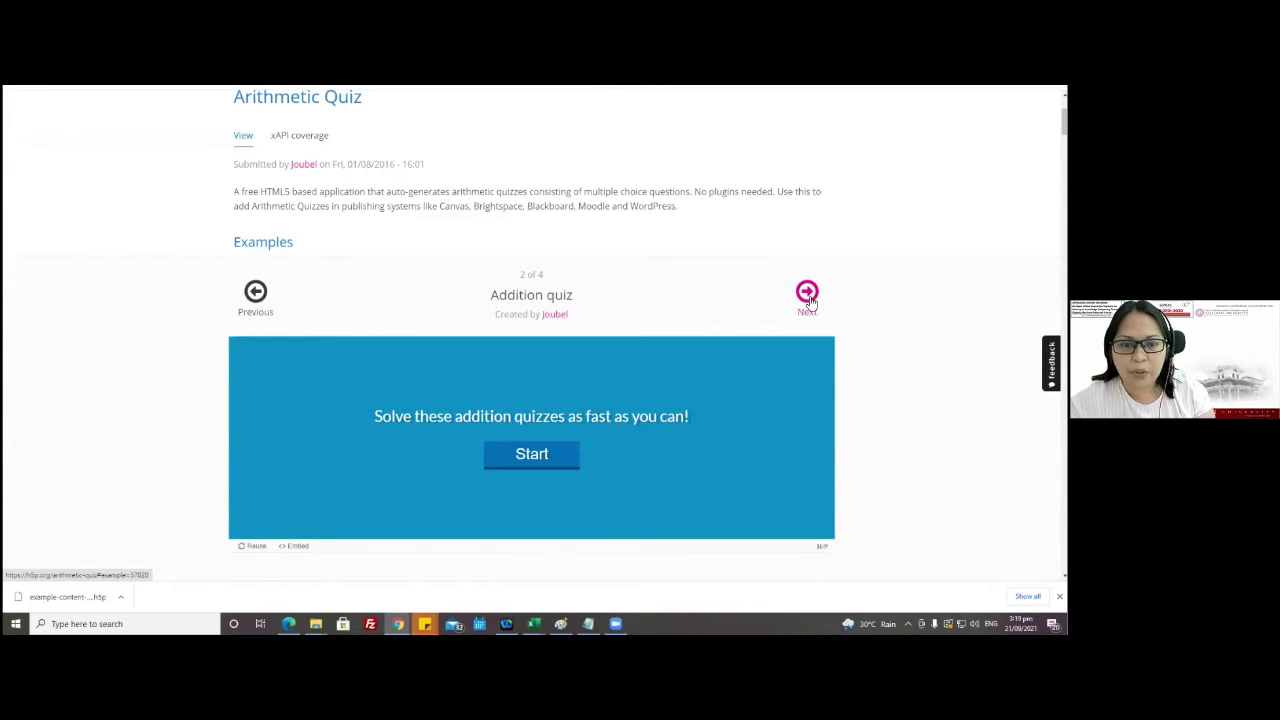
{"action": "left_click", "coordinate": [808, 296]}
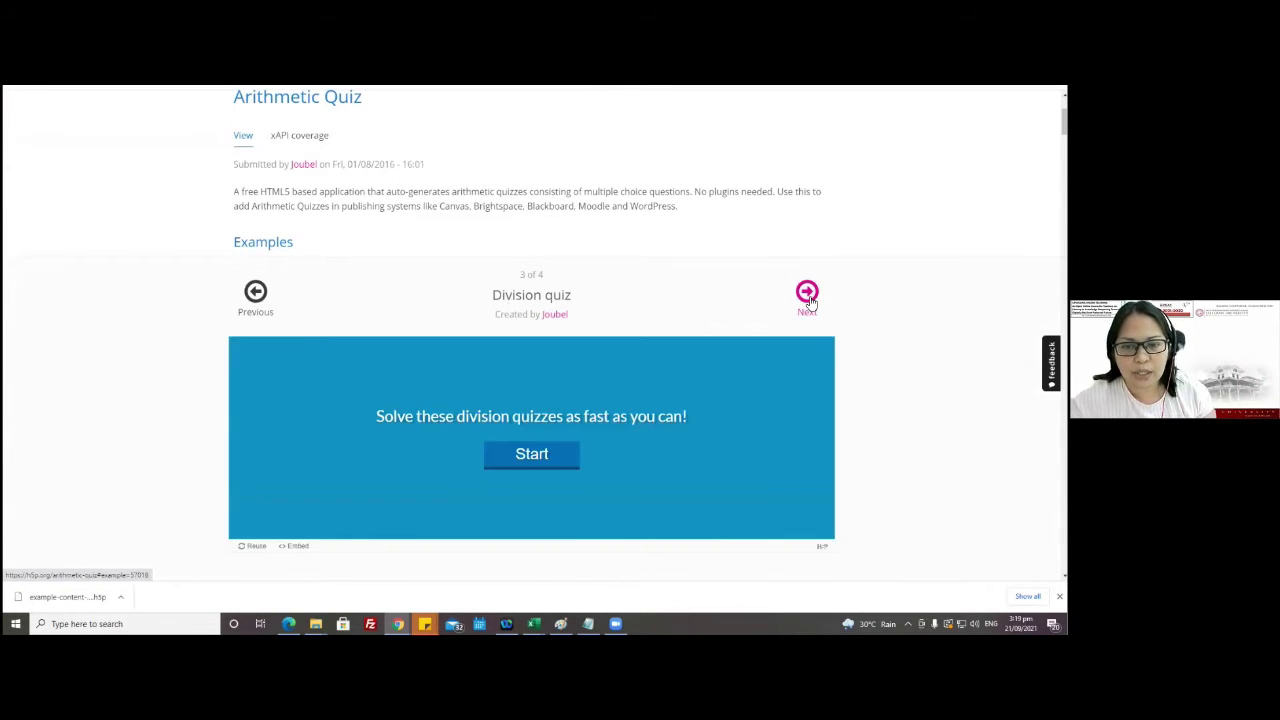
- Download the Division quiz example as a reusable .h5p file
{"action": "scroll", "coordinate": [809, 300], "scroll_direction": "up", "scroll_amount": 2}
{"action": "scroll", "coordinate": [811, 303], "scroll_direction": "down", "scroll_amount": 4}
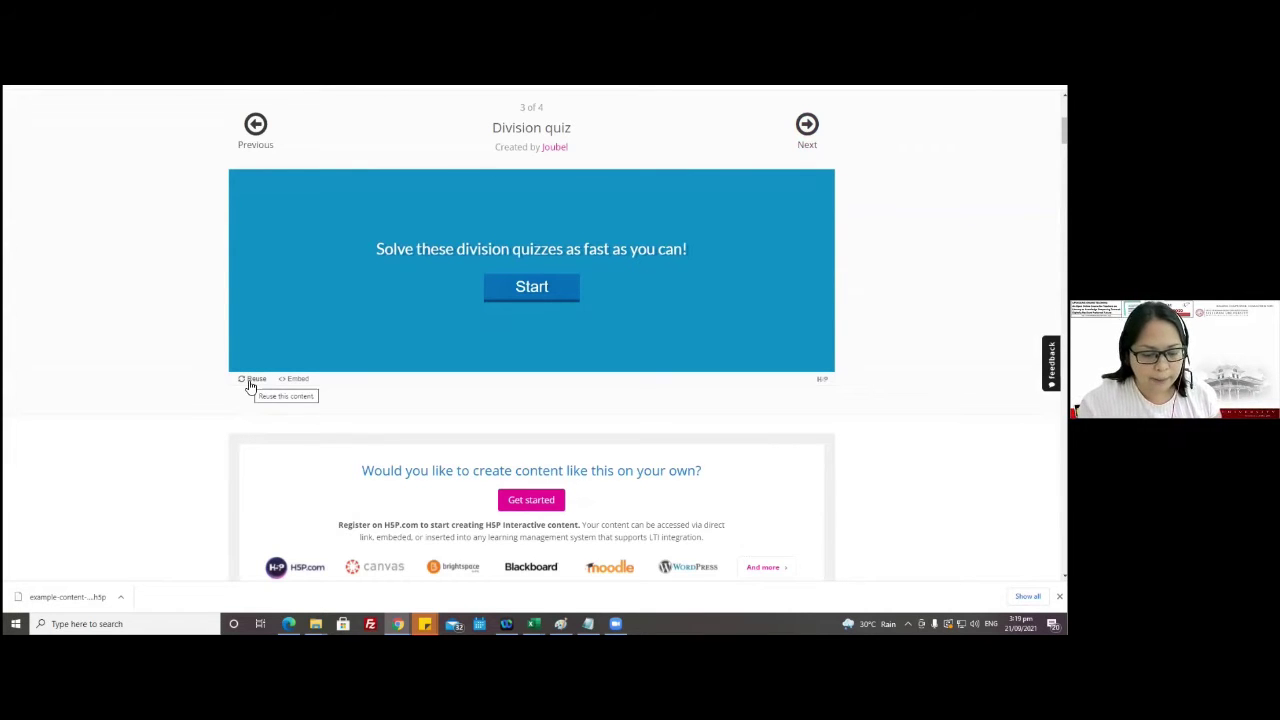
{"action": "key", "text": "ctrl+plus"}
{"action": "key", "text": "ctrl+plus"}
{"action": "key", "text": "ctrl+plus"}
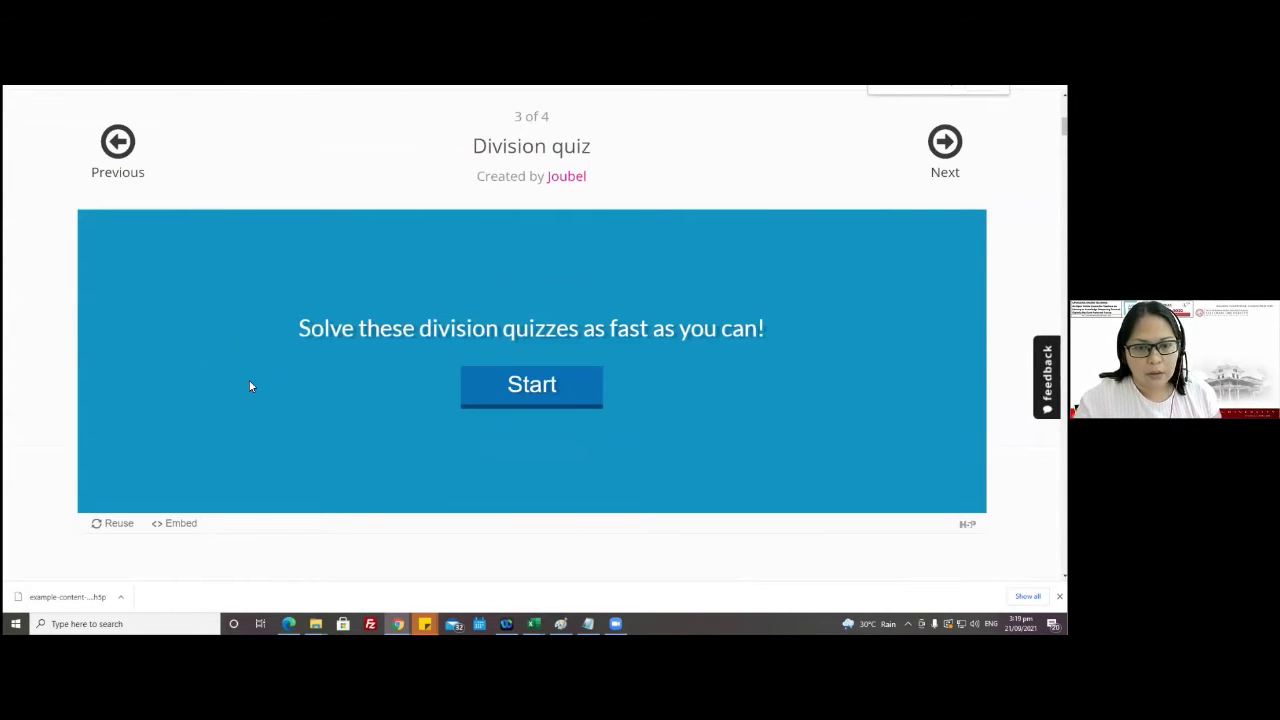
{"action": "scroll", "coordinate": [250, 386], "scroll_direction": "down", "scroll_amount": 2}
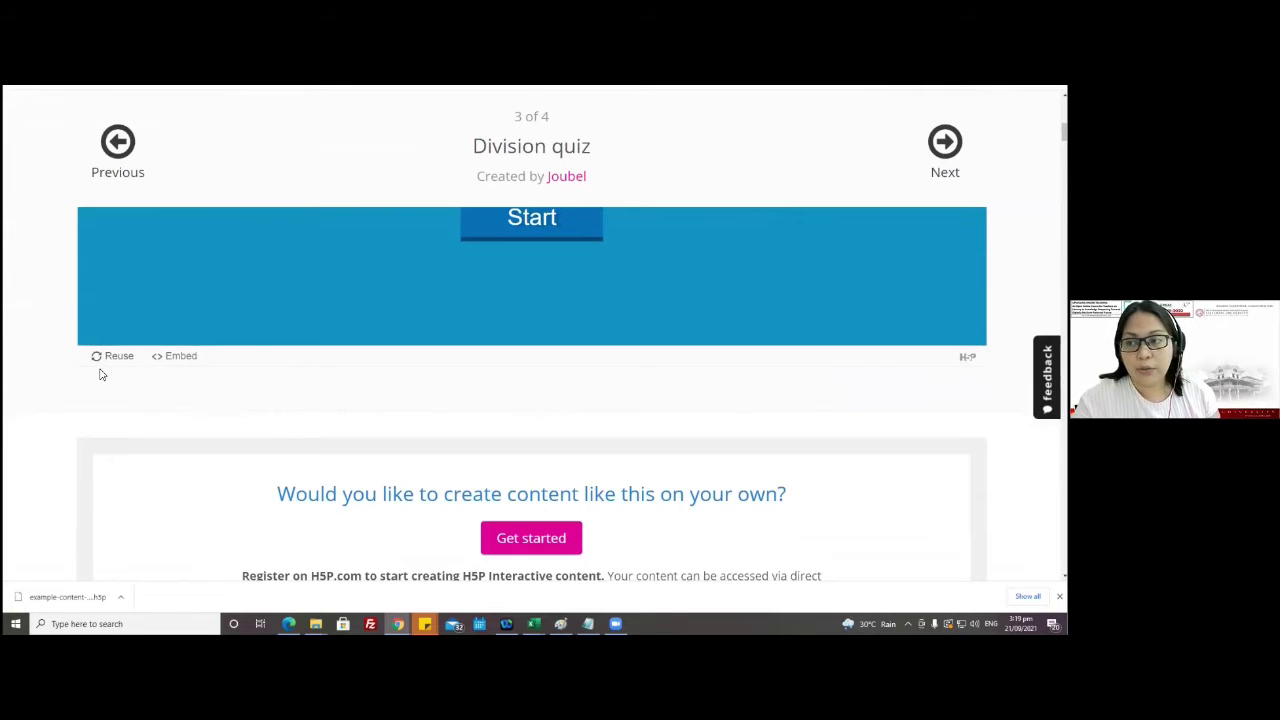
{"action": "left_click", "coordinate": [113, 357]}
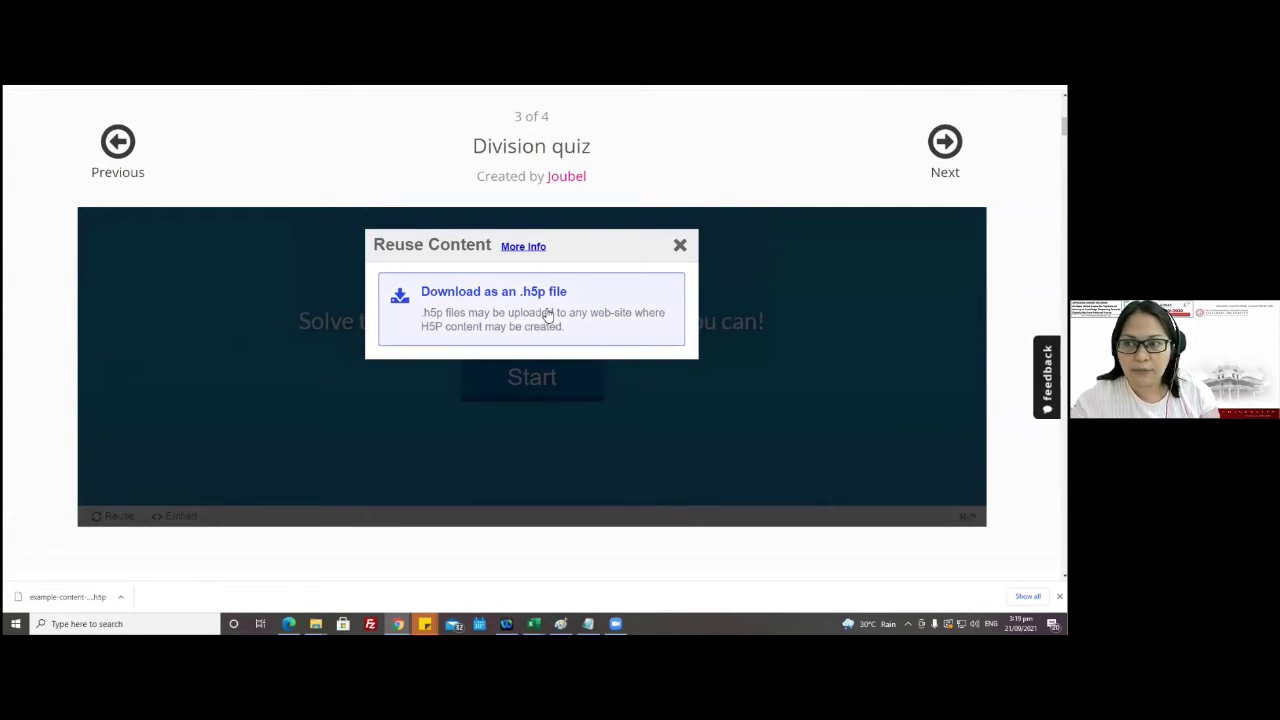
{"action": "left_click", "coordinate": [548, 316]}
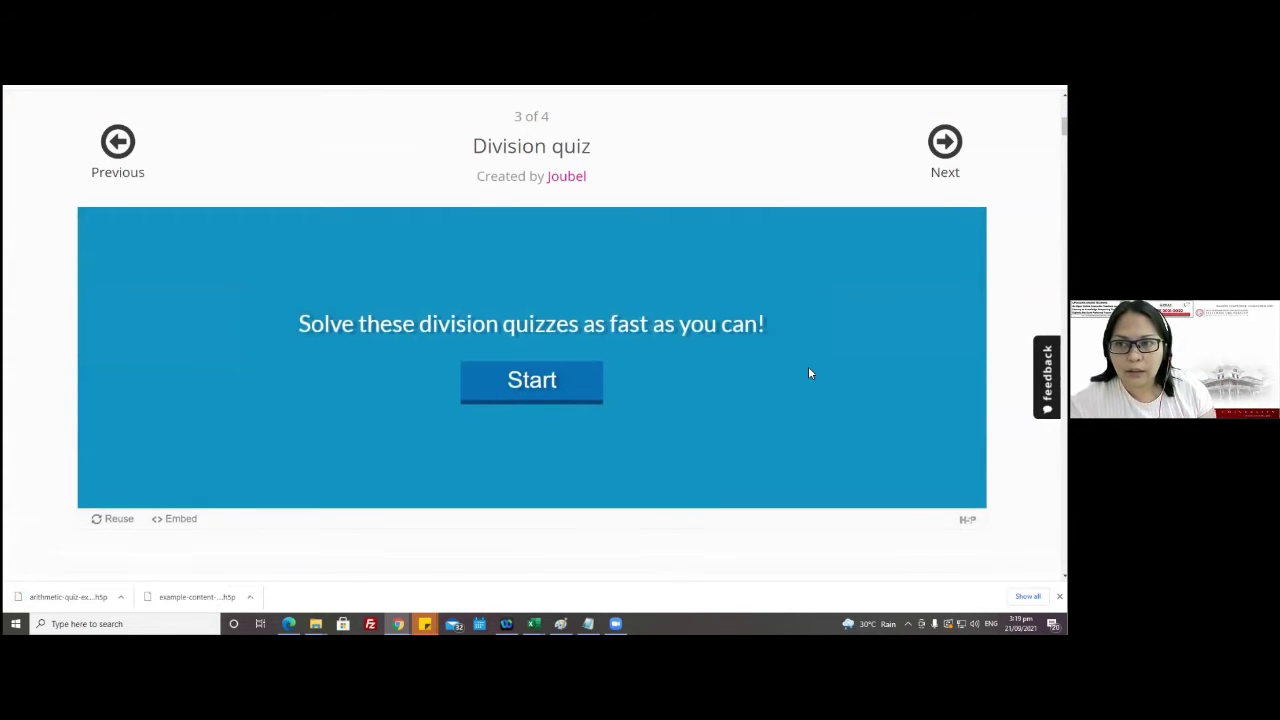
{"action": "scroll", "coordinate": [810, 373], "scroll_direction": "up", "scroll_amount": 3}
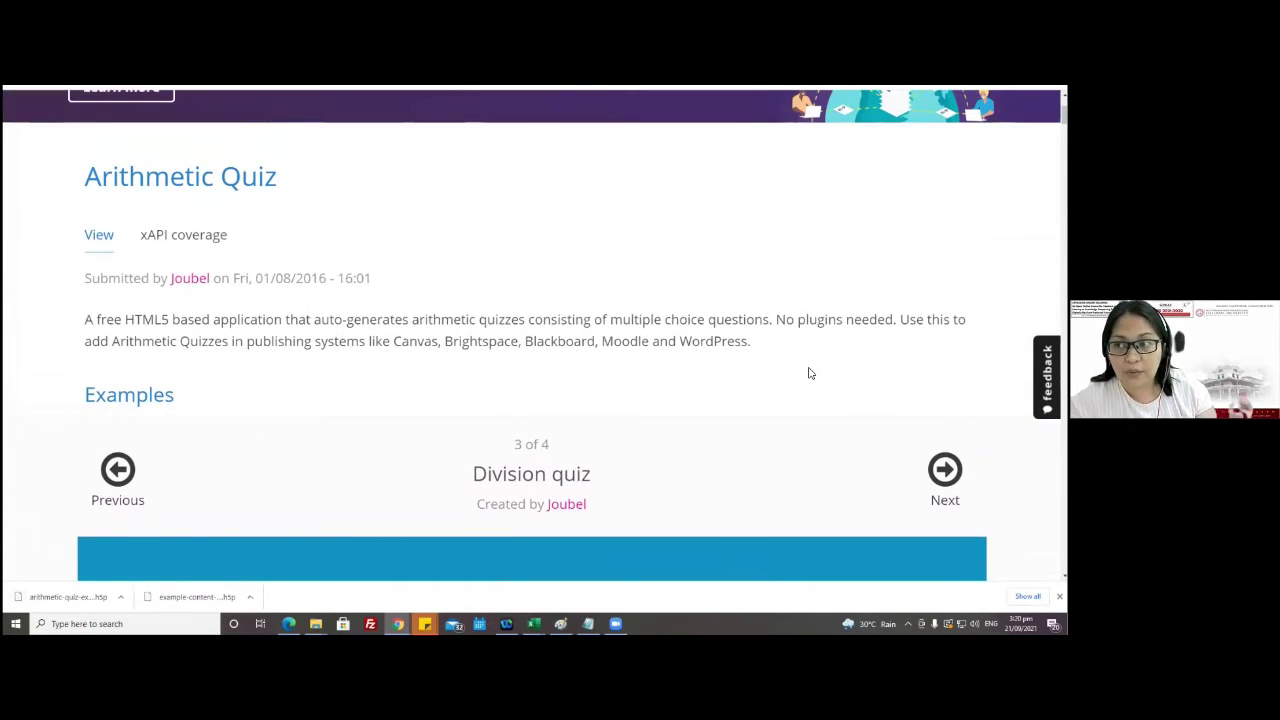
{"action": "scroll", "coordinate": [810, 373], "scroll_direction": "up", "scroll_amount": 2}
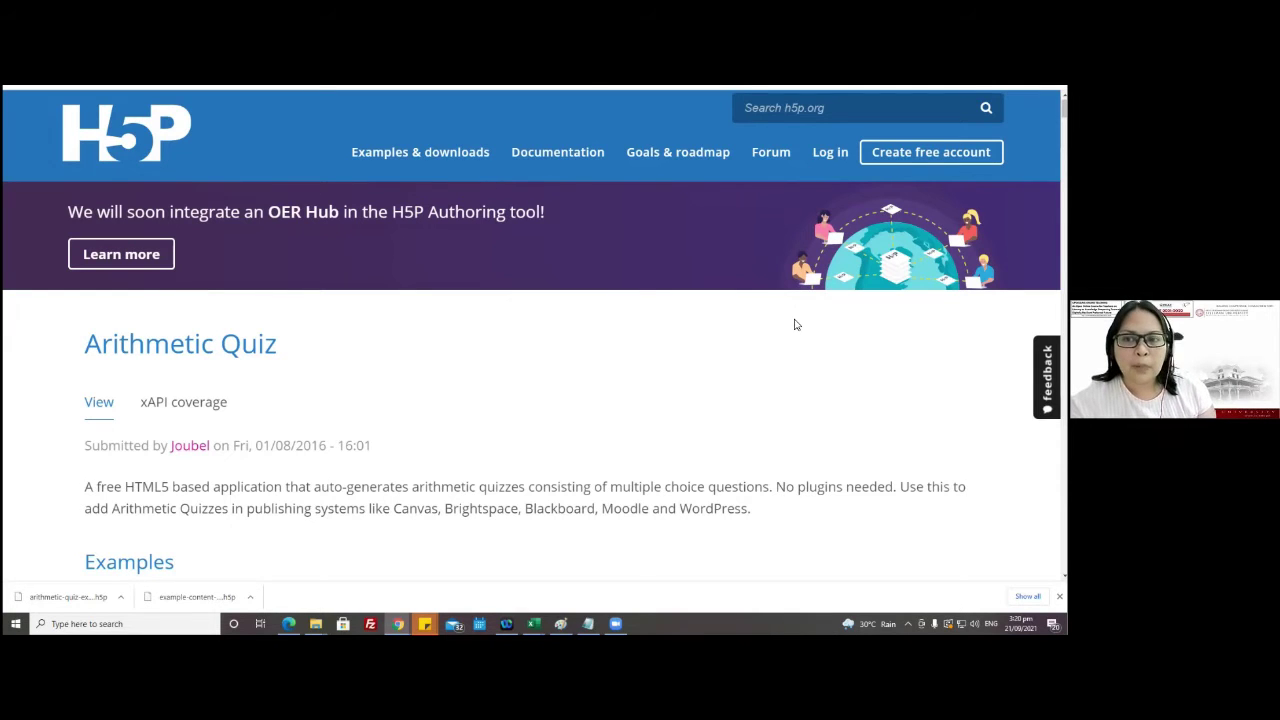
{"action": "scroll", "coordinate": [795, 324], "scroll_direction": "up", "scroll_amount": 1}
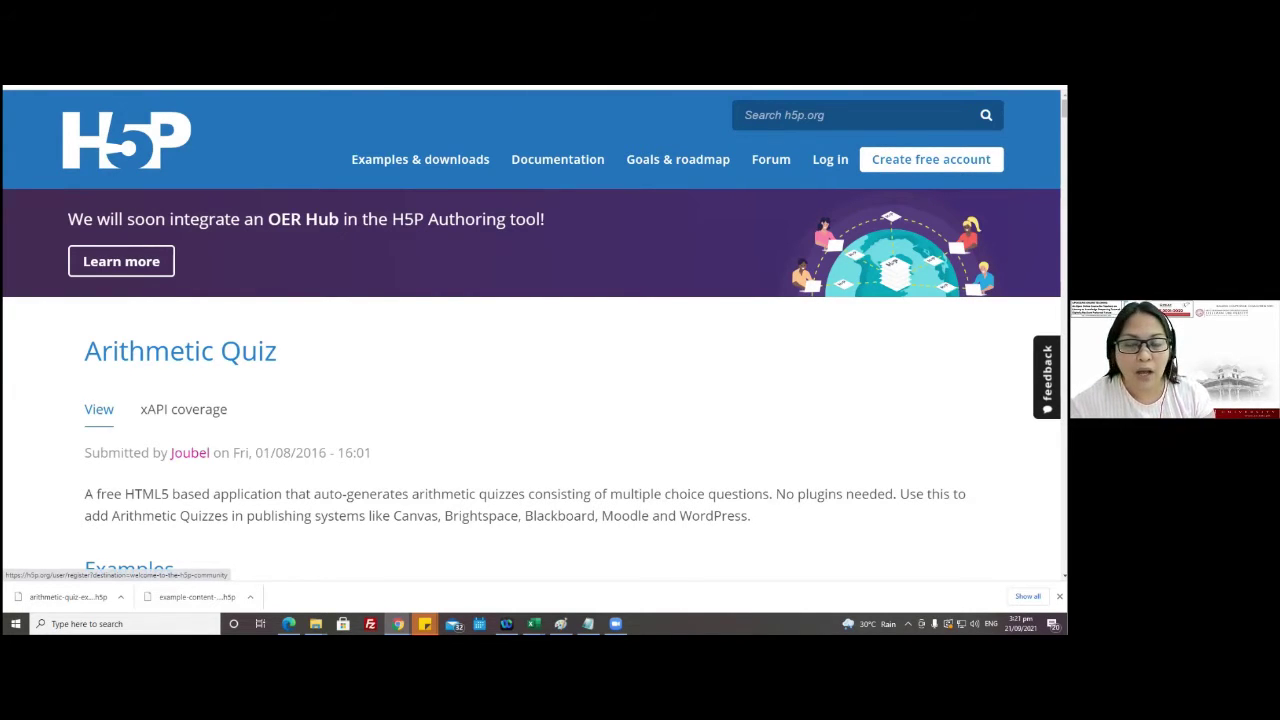
- Attempt to open the free account registration, and log out of the active H5P account
{"action": "left_click", "coordinate": [931, 159]}
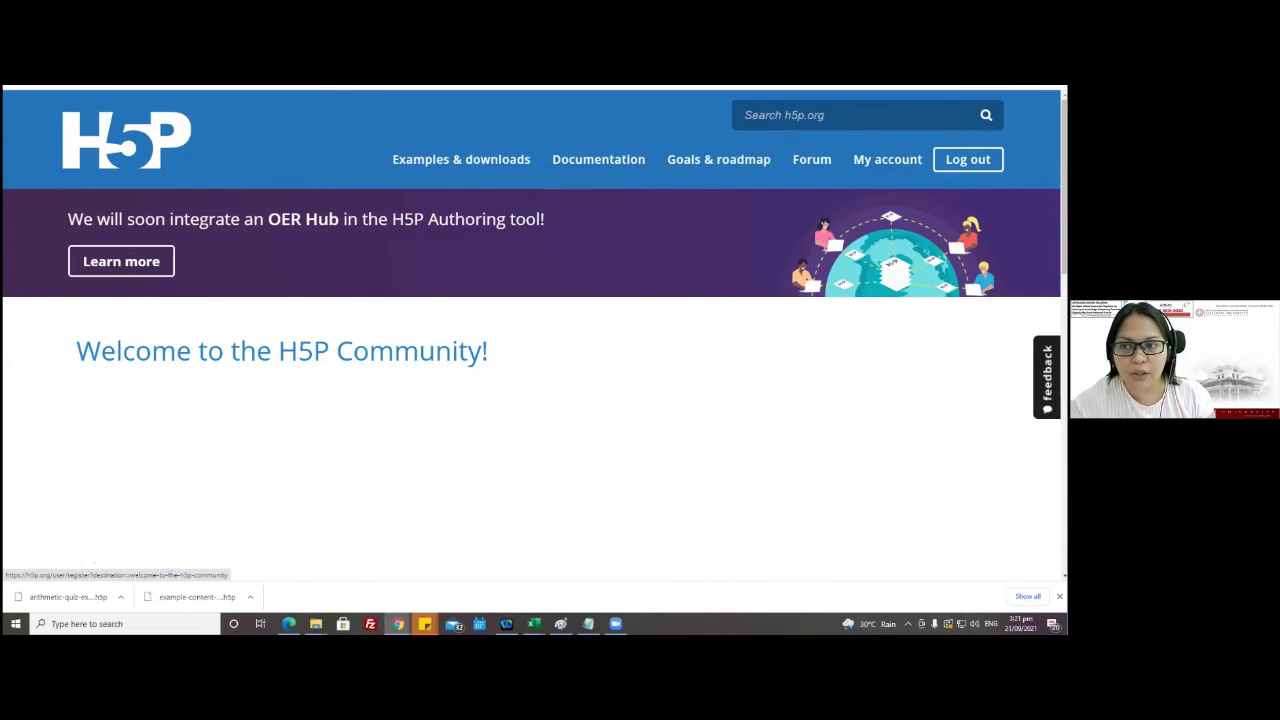
{"action": "scroll", "coordinate": [574, 358], "scroll_direction": "down", "scroll_amount": 2}
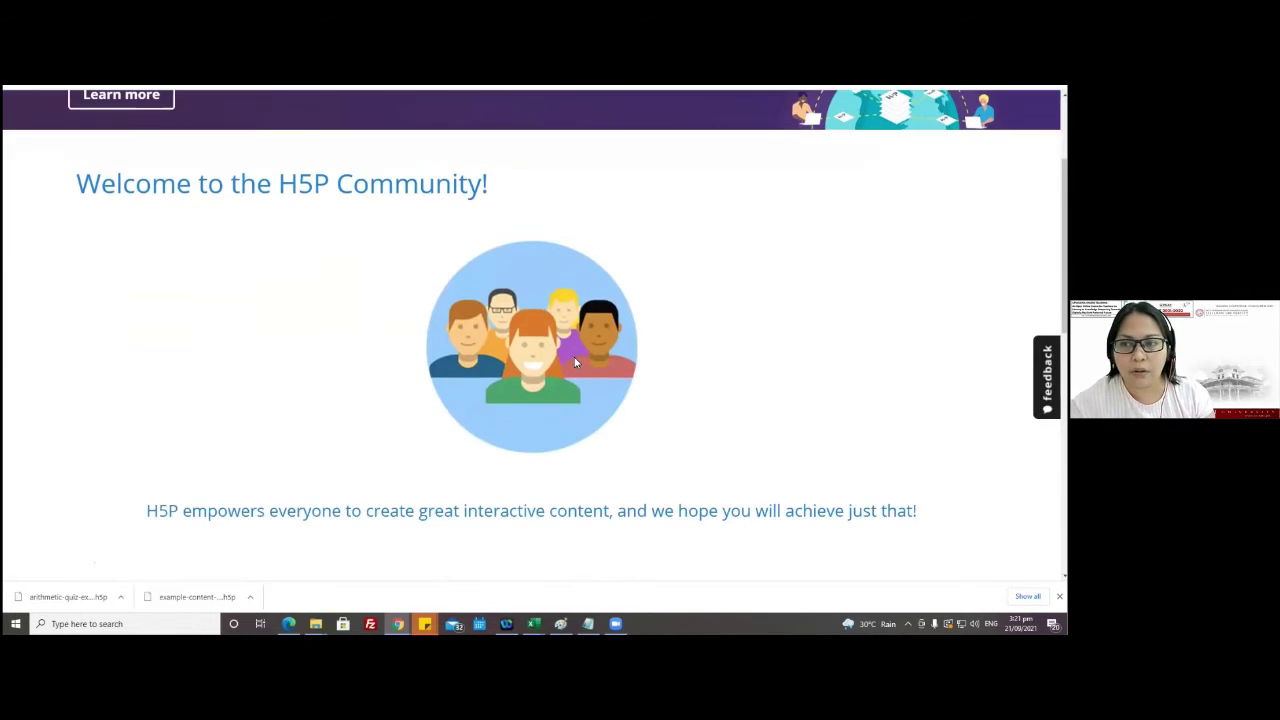
{"action": "scroll", "coordinate": [574, 358], "scroll_direction": "up", "scroll_amount": 3}
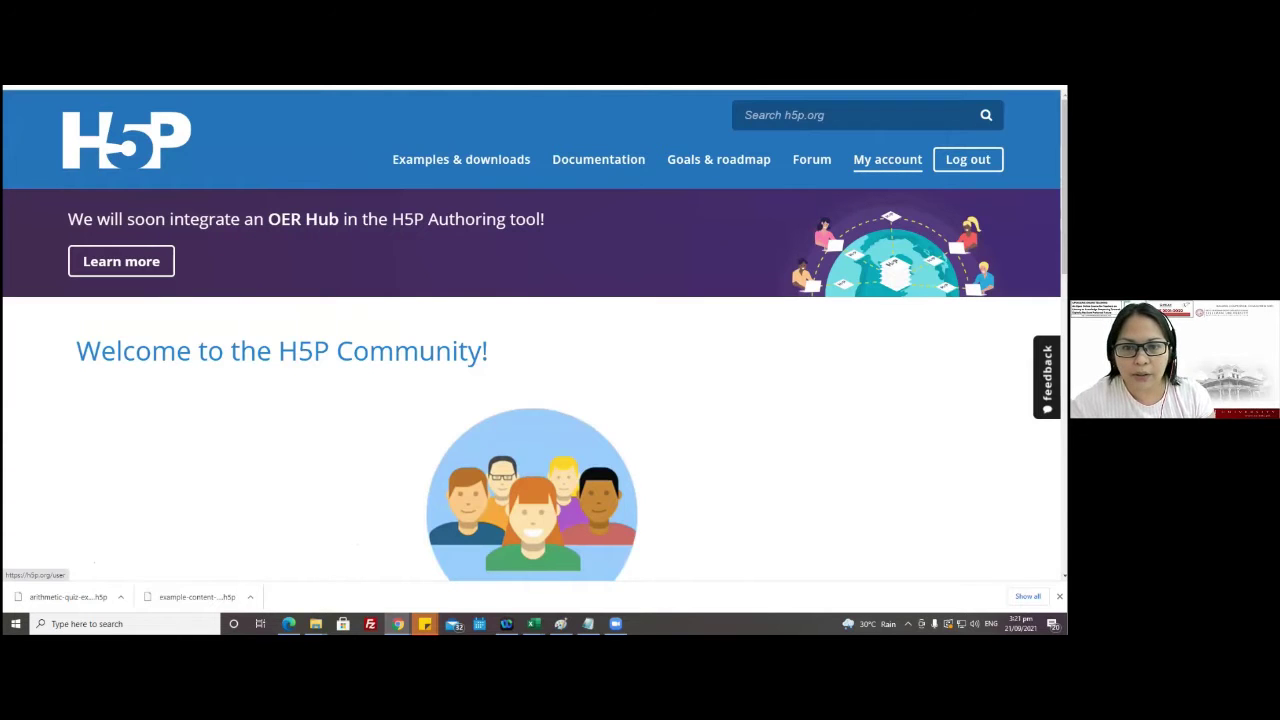
{"action": "left_click", "coordinate": [962, 159]}
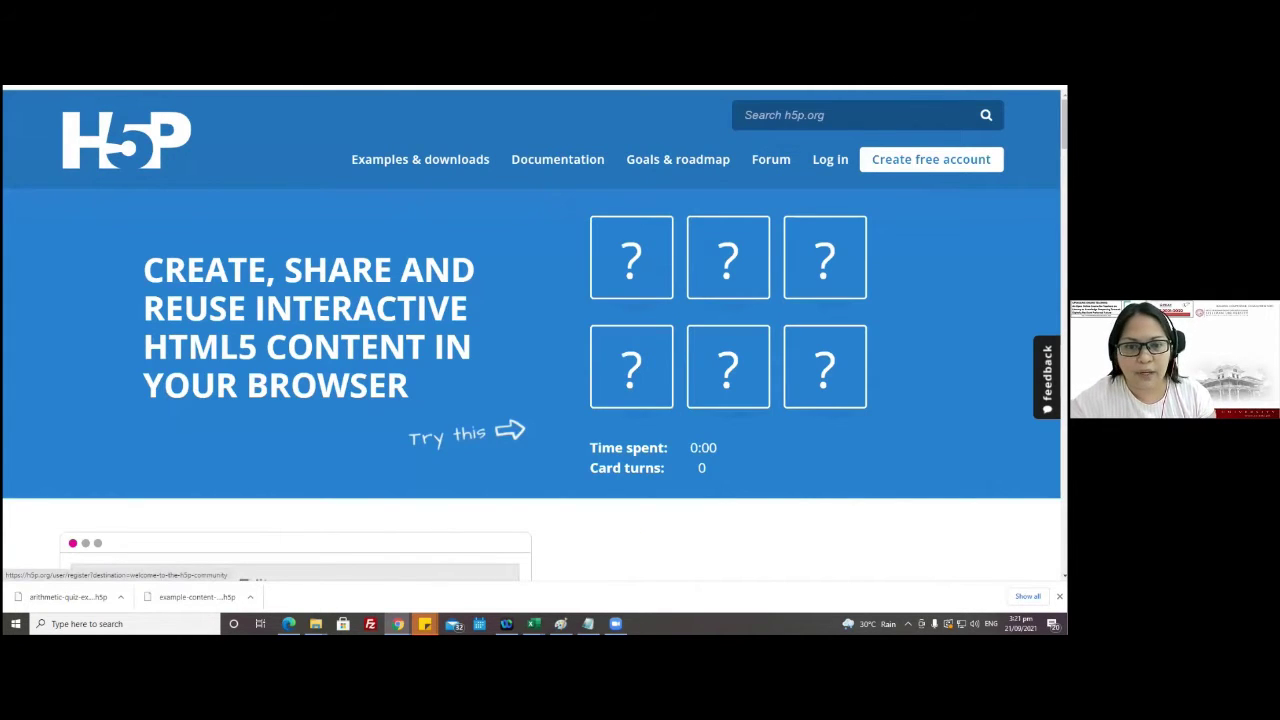
- Open the free account registration form and review its username, e-mail address, password and description fields
{"action": "left_click", "coordinate": [962, 159]}
{"action": "scroll", "coordinate": [760, 275], "scroll_direction": "down", "scroll_amount": 4}
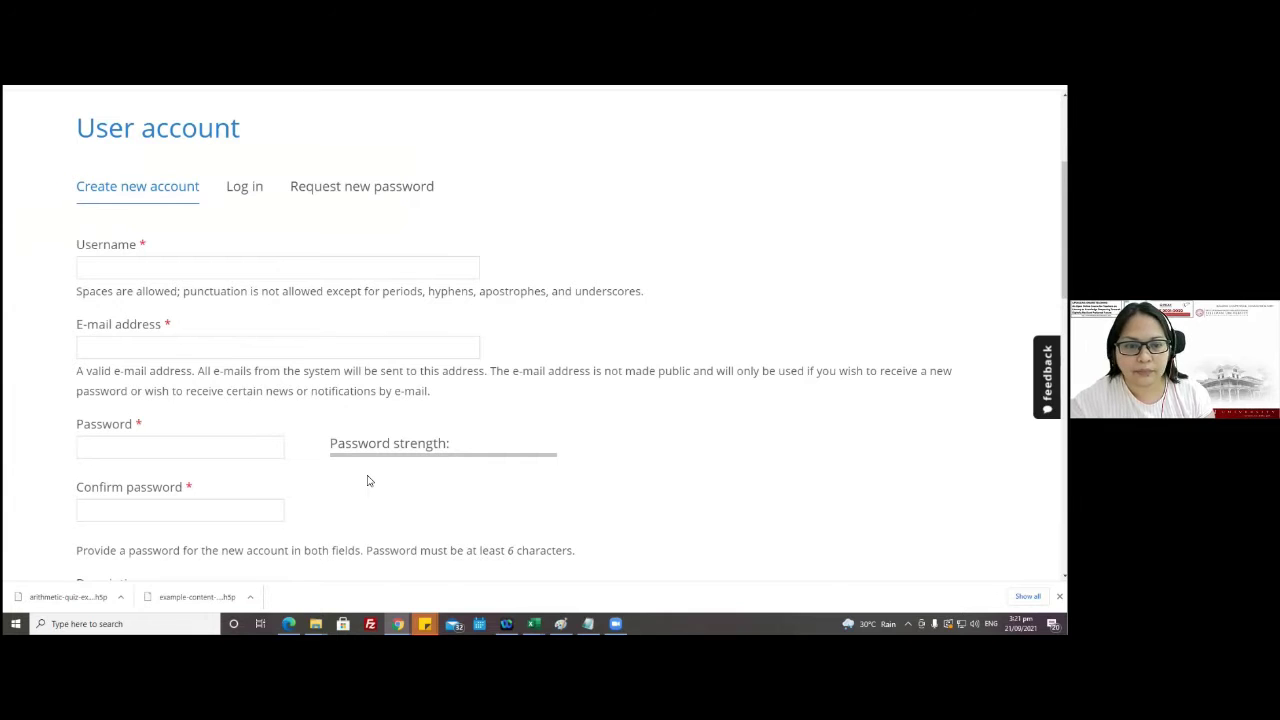
{"action": "scroll", "coordinate": [367, 481], "scroll_direction": "down", "scroll_amount": 1}
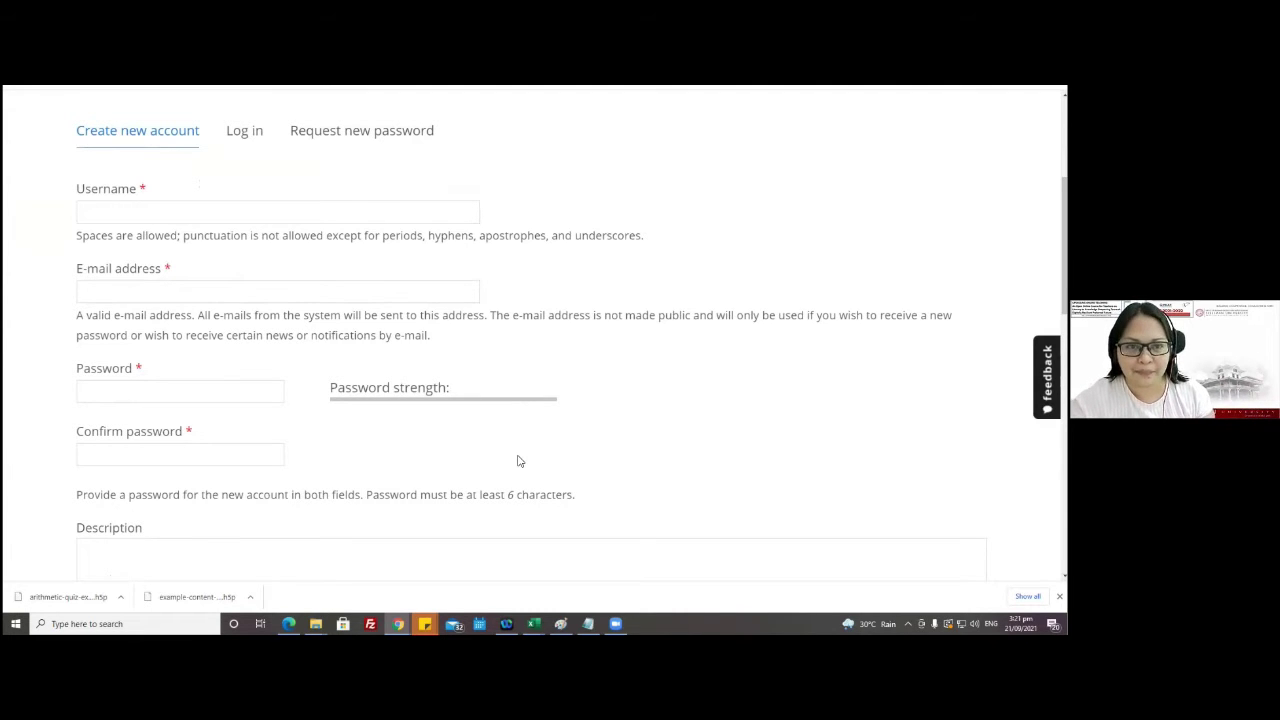
{"action": "scroll", "coordinate": [518, 460], "scroll_direction": "down", "scroll_amount": 2}
{"action": "scroll", "coordinate": [518, 460], "scroll_direction": "up", "scroll_amount": 4}
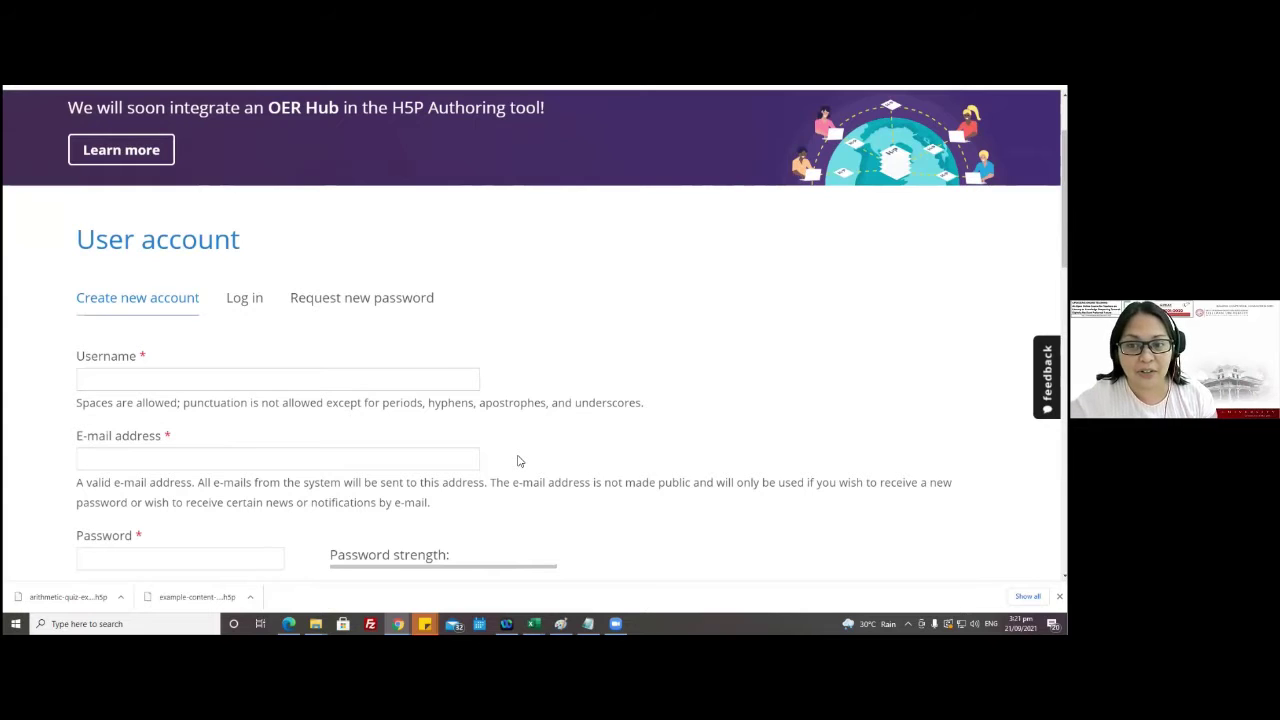
{"action": "scroll", "coordinate": [686, 397], "scroll_direction": "up", "scroll_amount": 2}
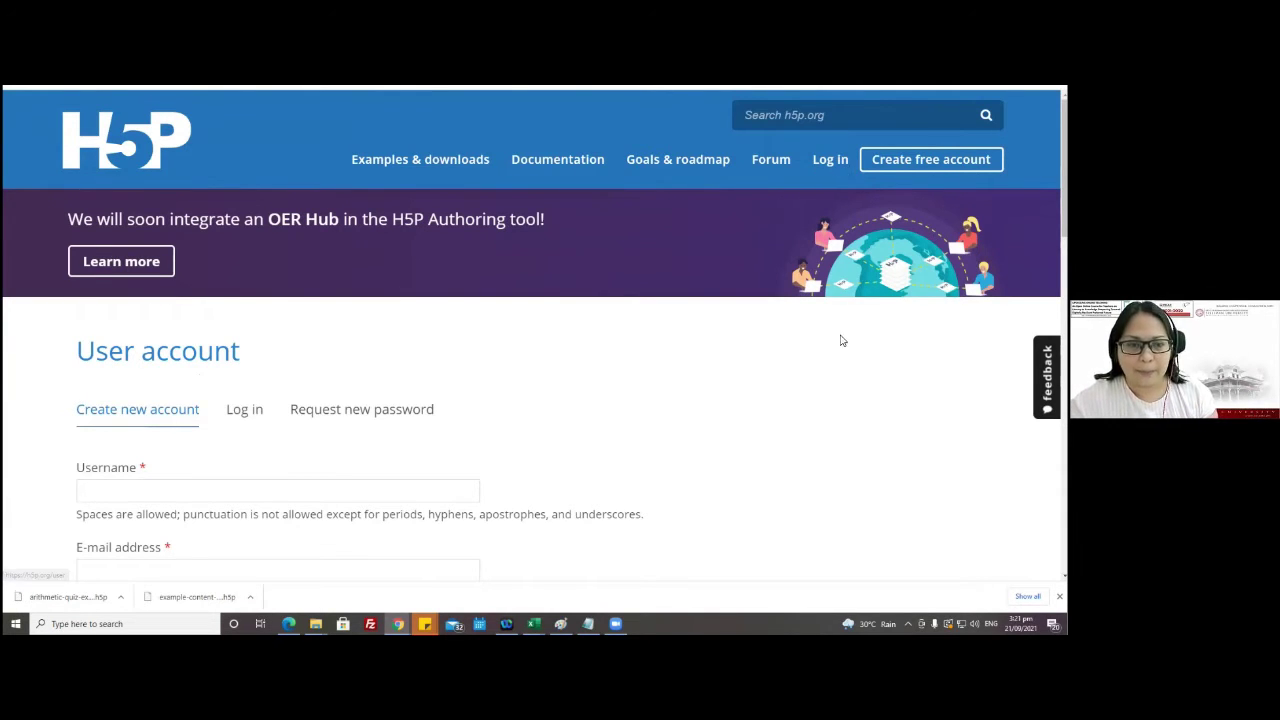
{"action": "scroll", "coordinate": [843, 380], "scroll_direction": "down", "scroll_amount": 1}
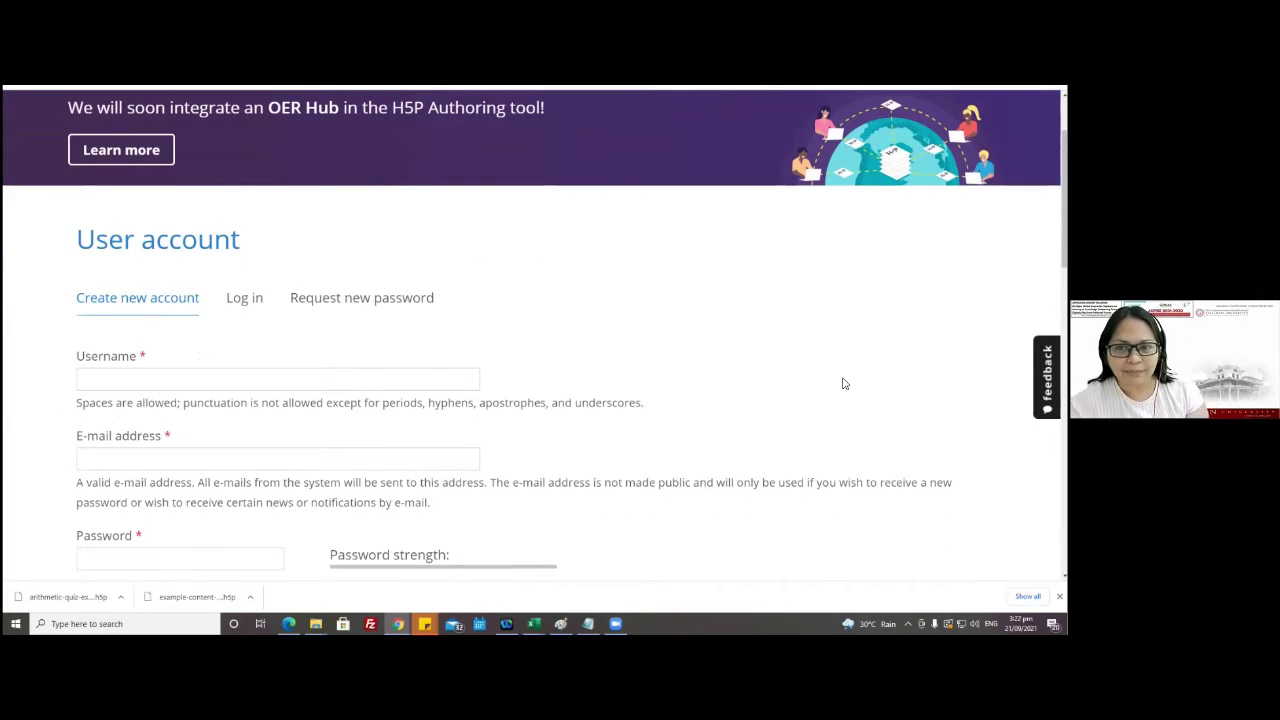
{"action": "scroll", "coordinate": [843, 383], "scroll_direction": "up", "scroll_amount": 1}
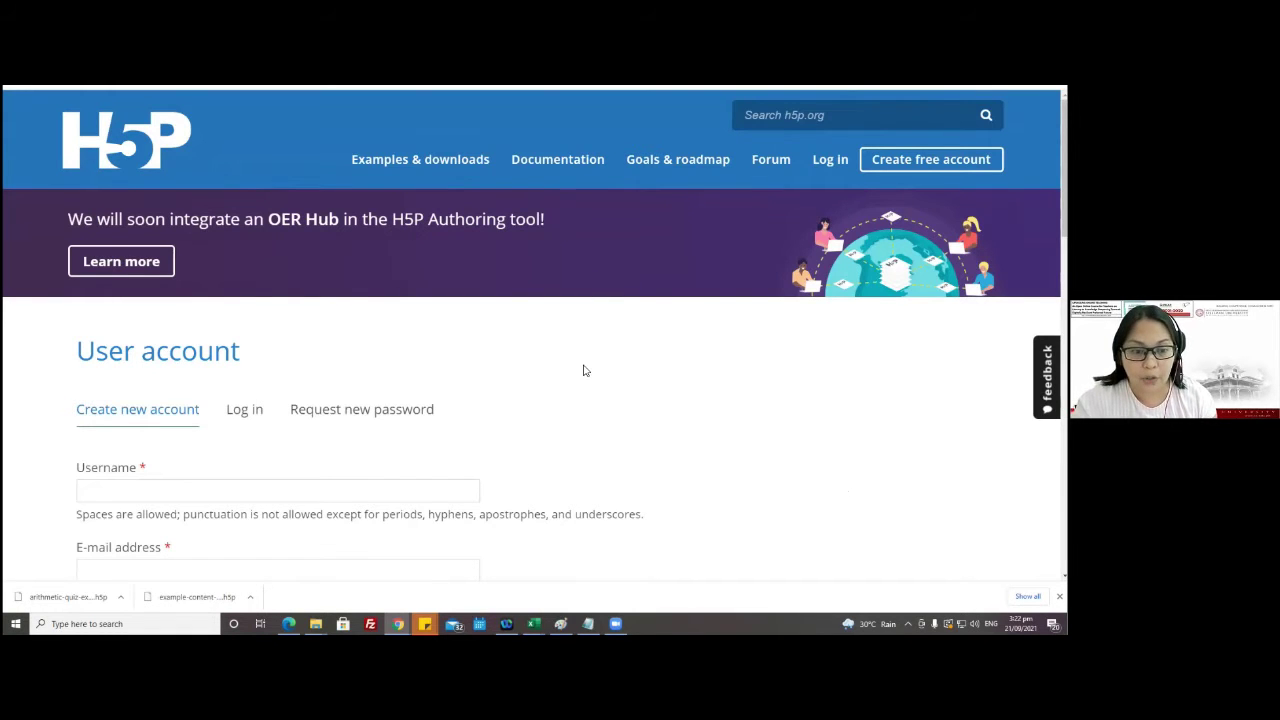
{"action": "scroll", "coordinate": [585, 370], "scroll_direction": "down", "scroll_amount": 5}
{"action": "scroll", "coordinate": [586, 366], "scroll_direction": "down", "scroll_amount": 3}
{"action": "scroll", "coordinate": [586, 366], "scroll_direction": "up", "scroll_amount": 8}
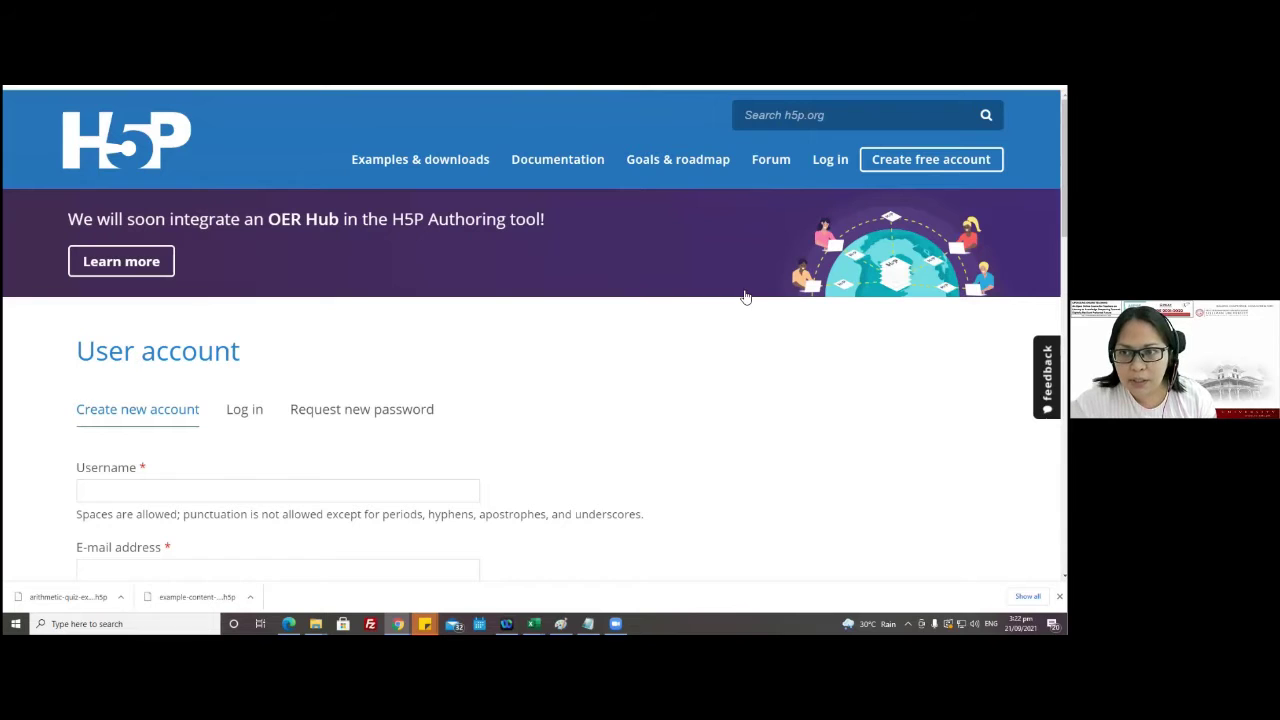
- Log in to the existing H5P account with the saved username and the account password
{"action": "left_click", "coordinate": [830, 160]}
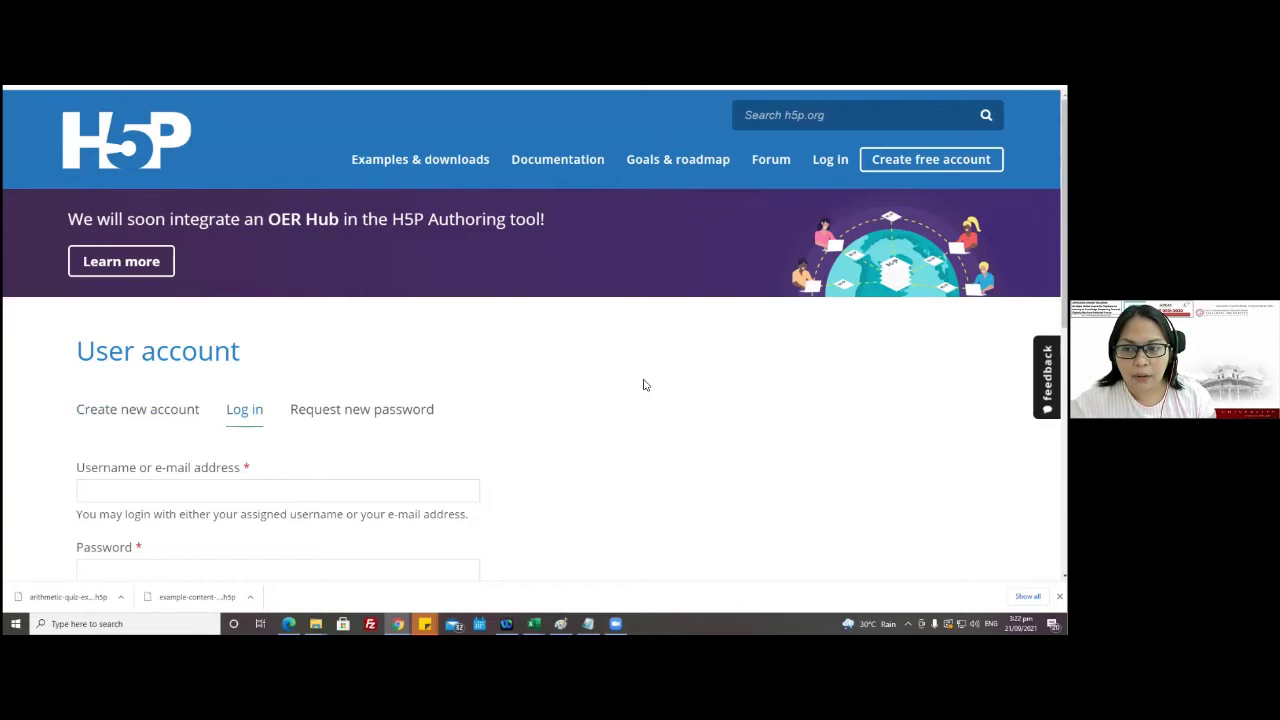
{"action": "scroll", "coordinate": [644, 385], "scroll_direction": "down", "scroll_amount": 1}
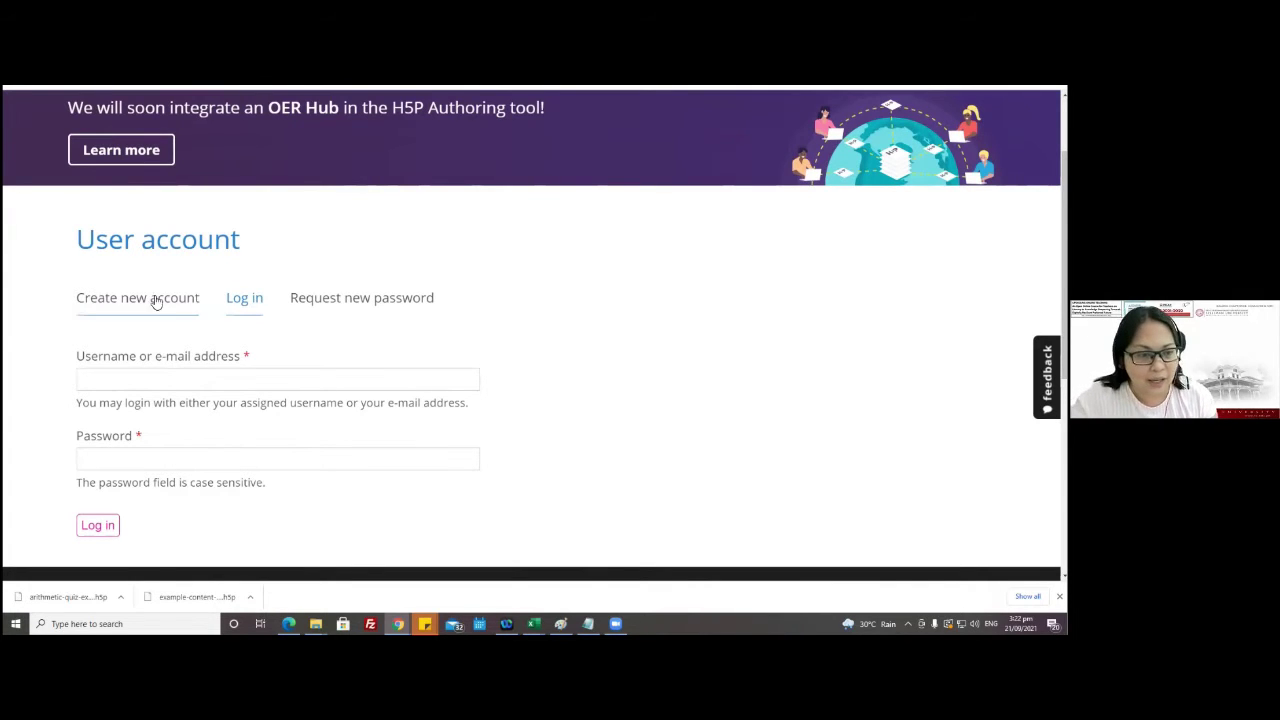
{"action": "left_click", "coordinate": [155, 380]}
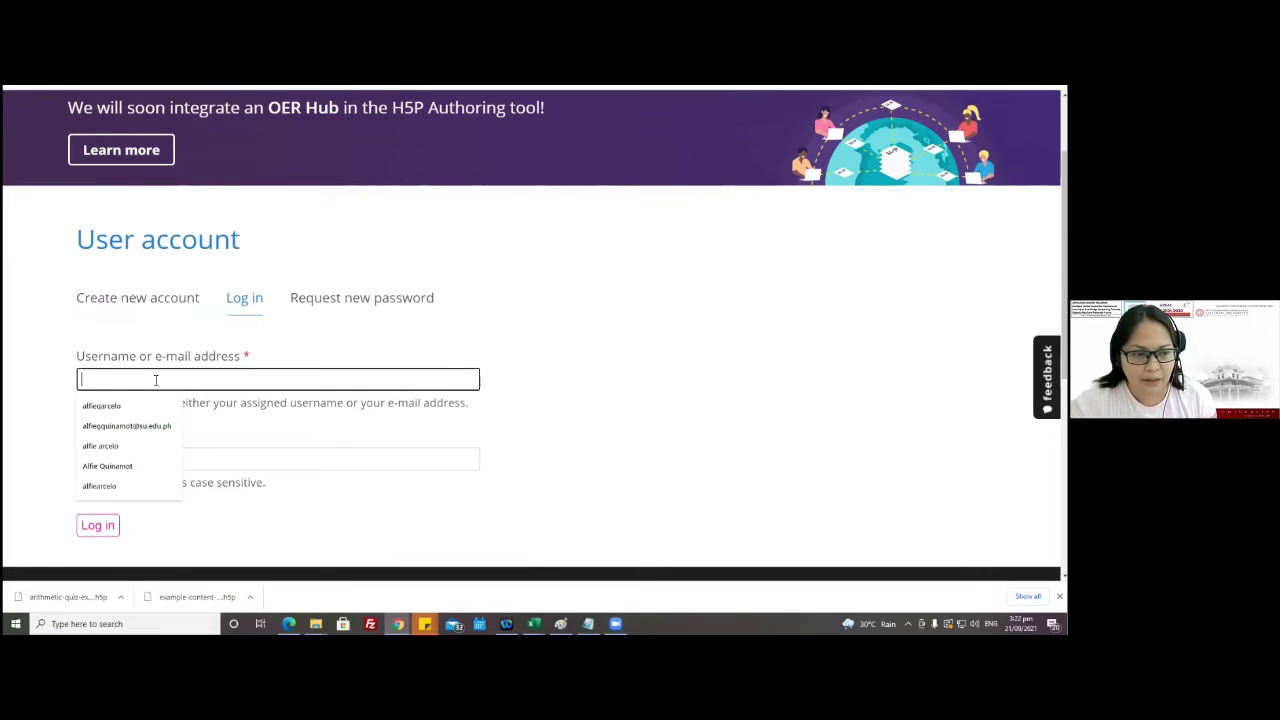
{"action": "left_click", "coordinate": [132, 409]}
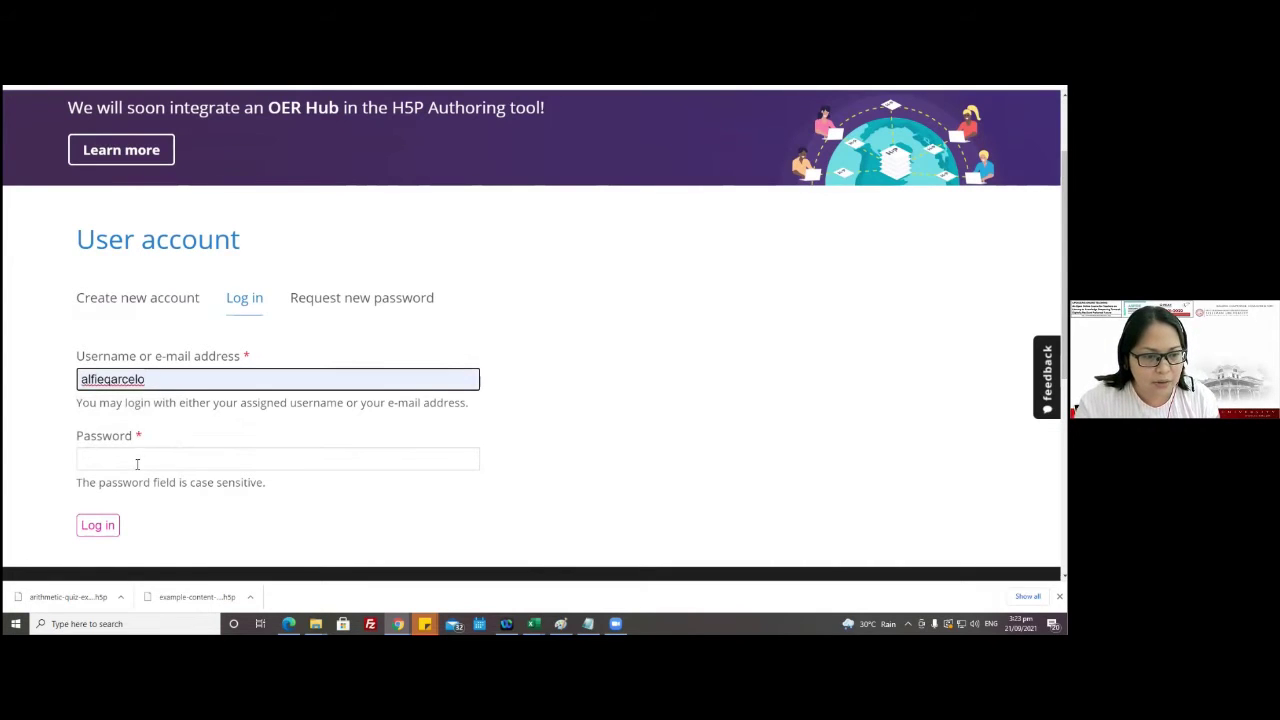
{"action": "left_click", "coordinate": [138, 461]}
{"action": "type", "text": "***********"}
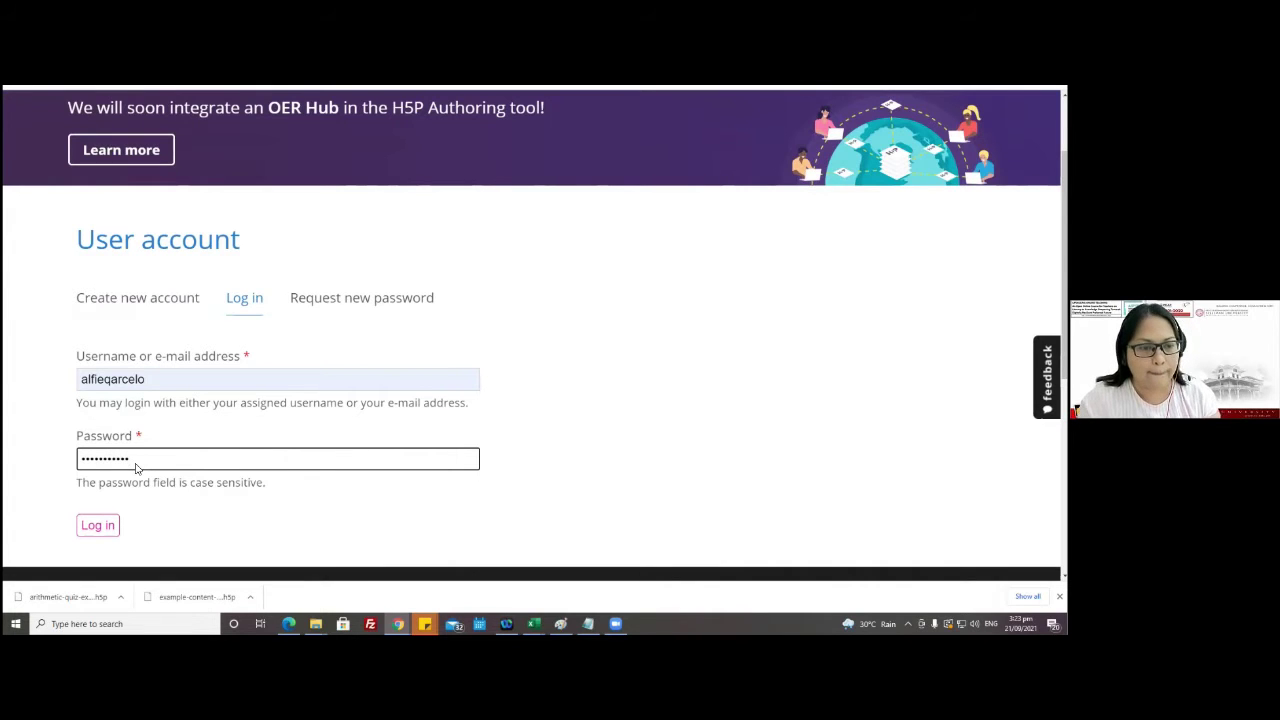
{"action": "key", "text": "Return"}
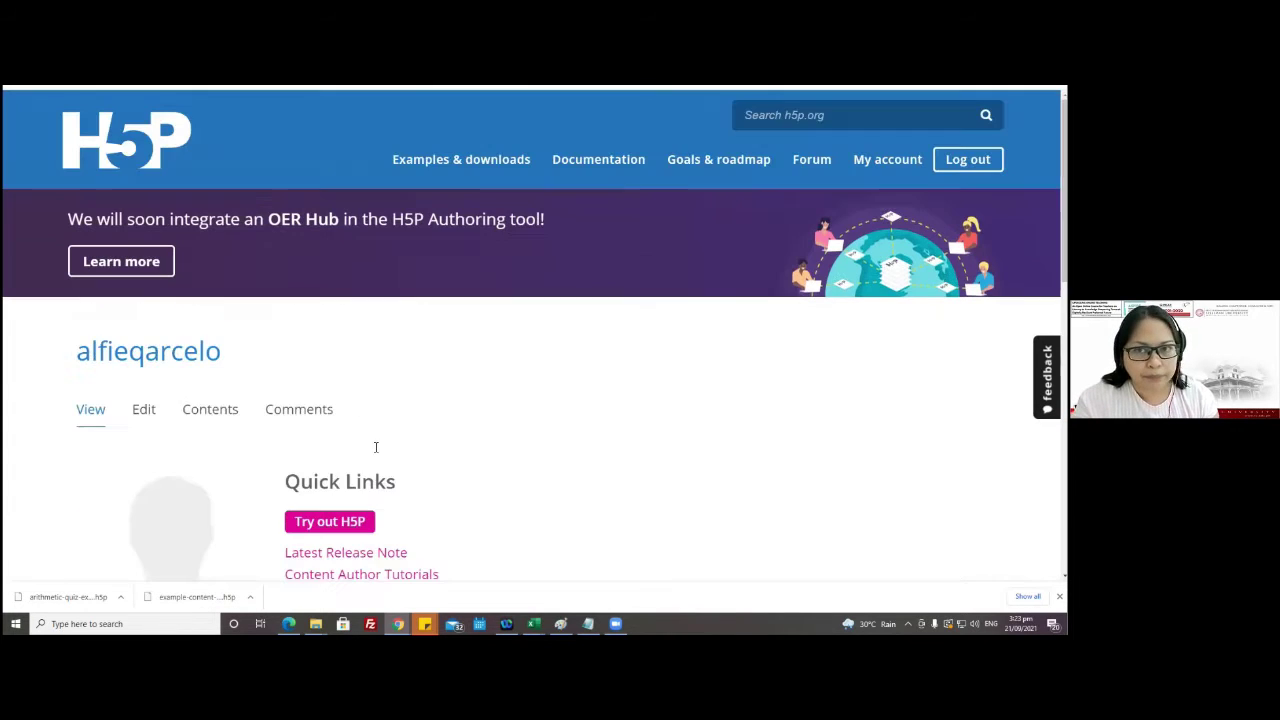
- Open the recent content "Crossword - Parts of the Flower" and view its embed code and size options
{"action": "scroll", "coordinate": [376, 447], "scroll_direction": "down", "scroll_amount": 3}
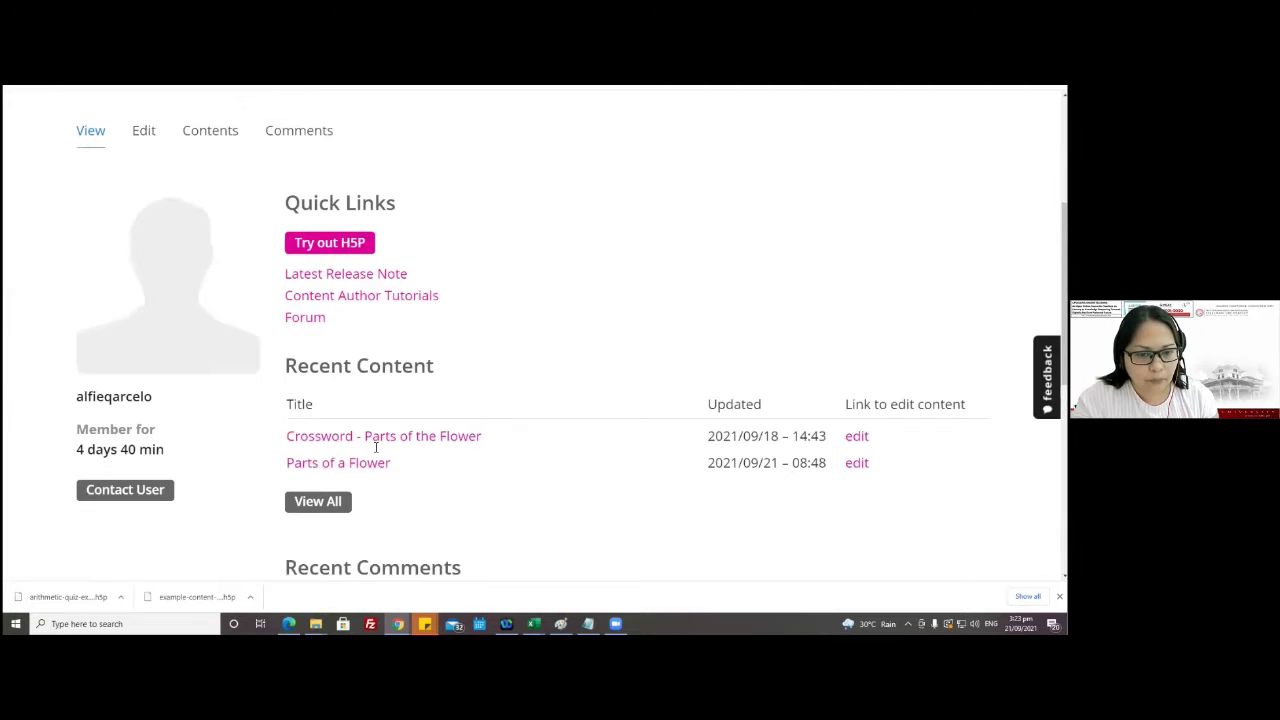
{"action": "left_click", "coordinate": [379, 437]}
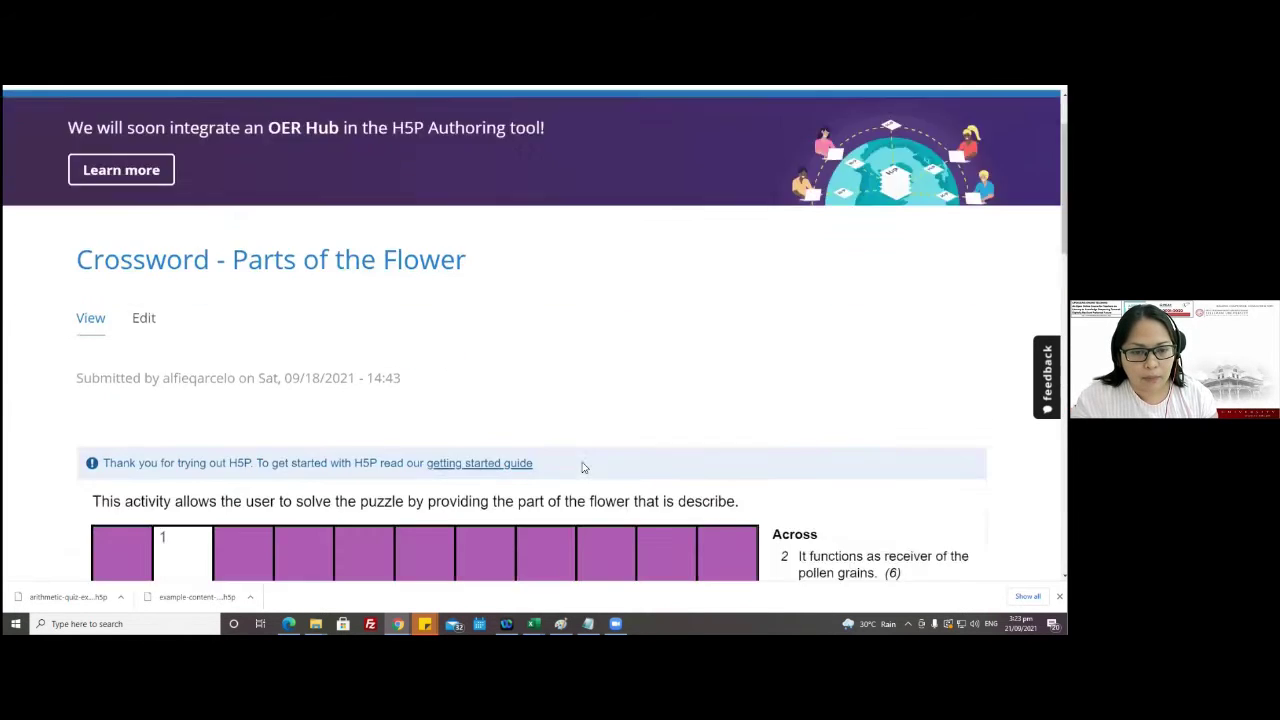
{"action": "scroll", "coordinate": [584, 467], "scroll_direction": "down", "scroll_amount": 9}
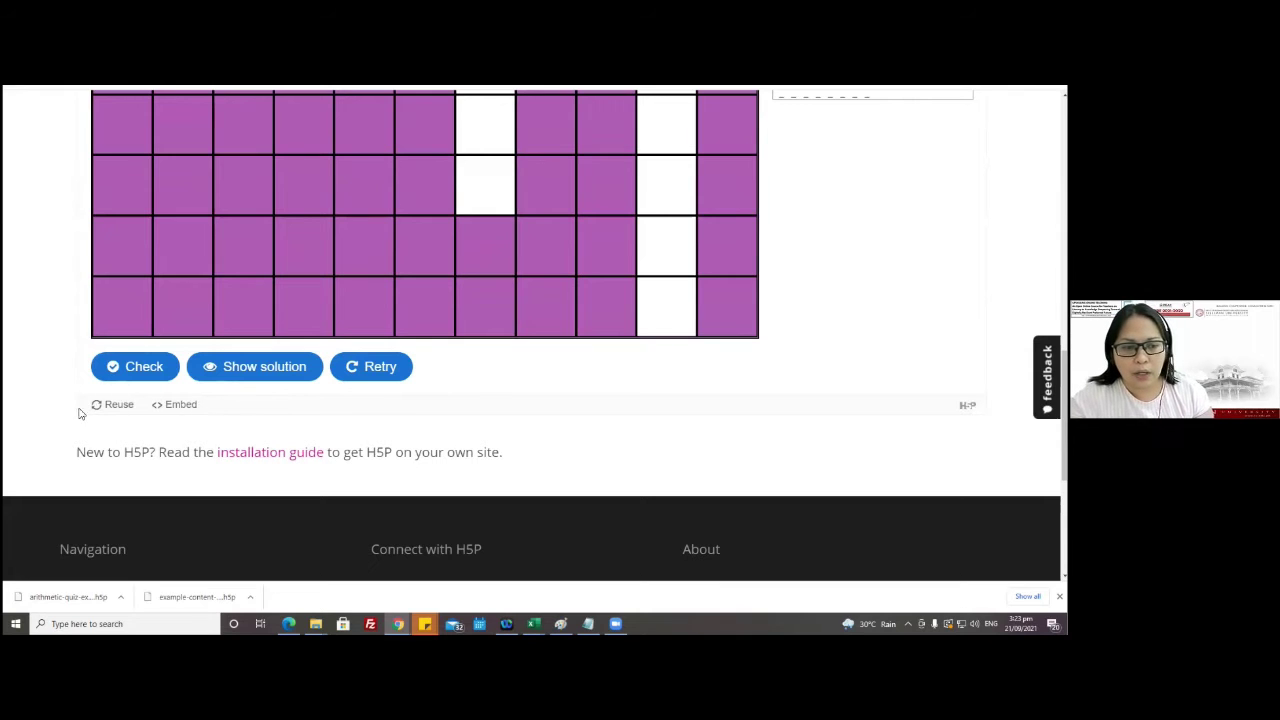
{"action": "left_click", "coordinate": [181, 406]}
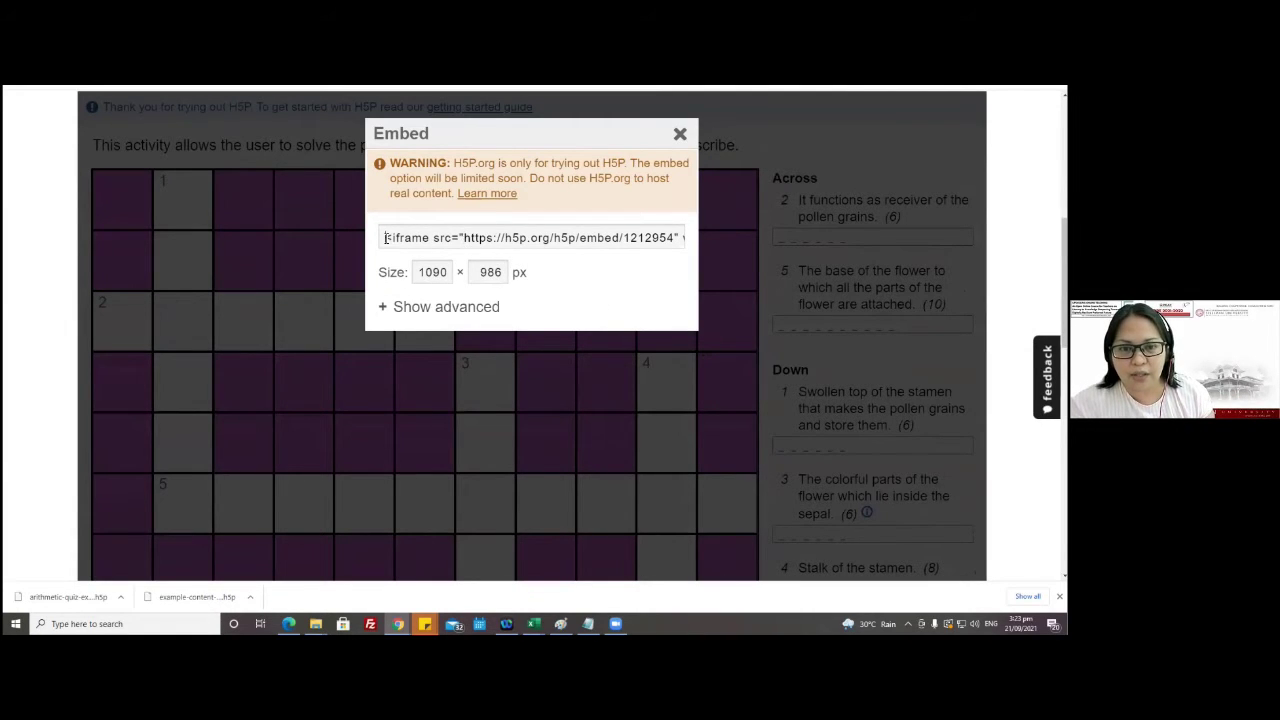
{"action": "left_click", "coordinate": [680, 133]}
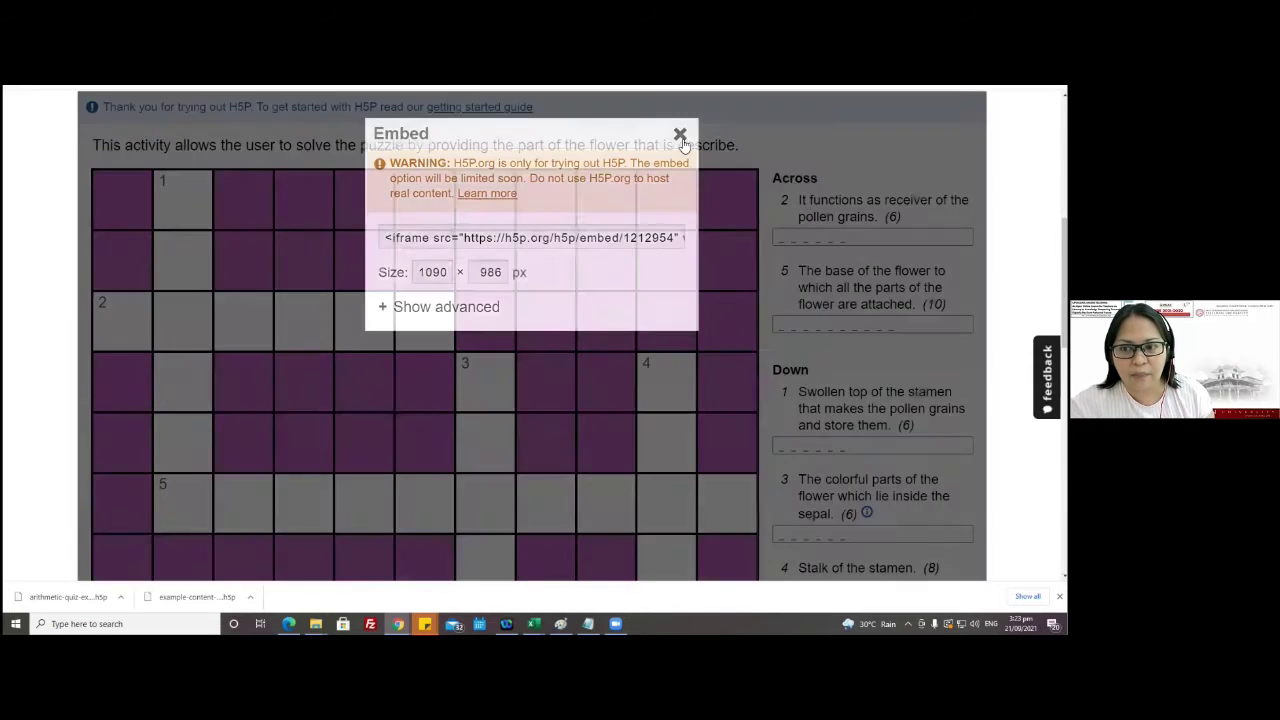
{"action": "scroll", "coordinate": [620, 380], "scroll_direction": "down", "scroll_amount": 10}
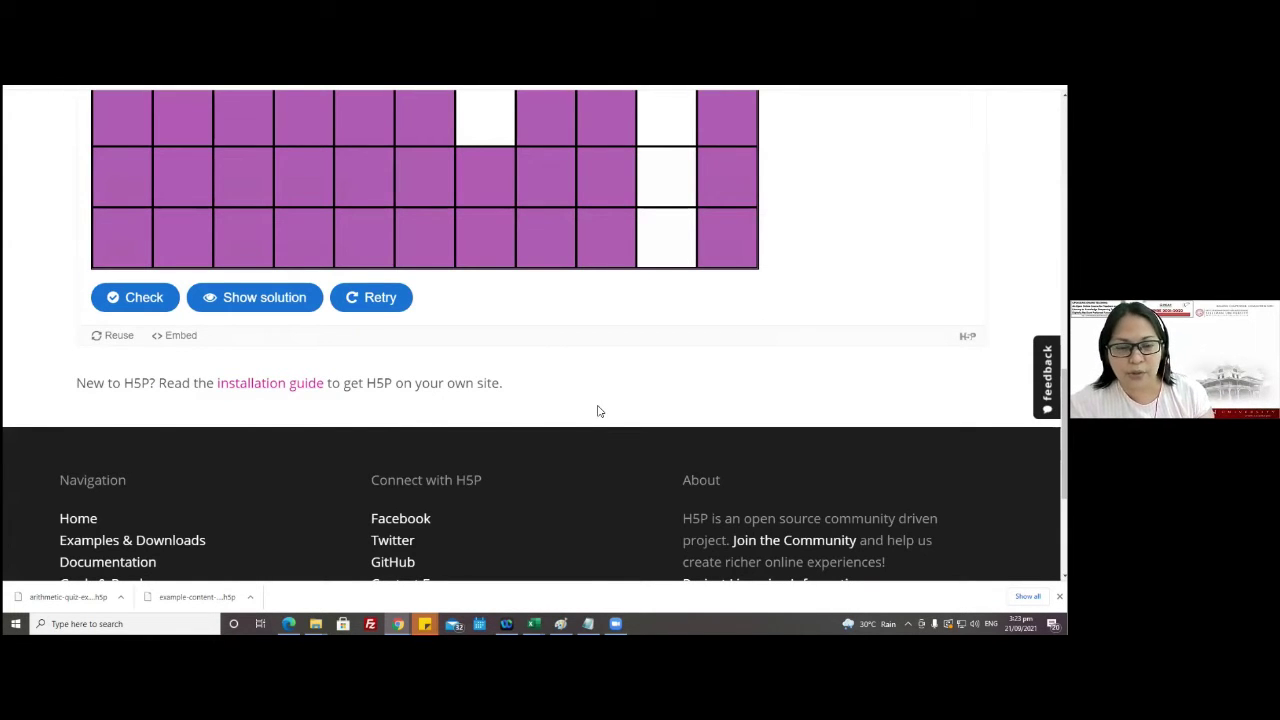
{"action": "scroll", "coordinate": [598, 410], "scroll_direction": "up", "scroll_amount": 15}
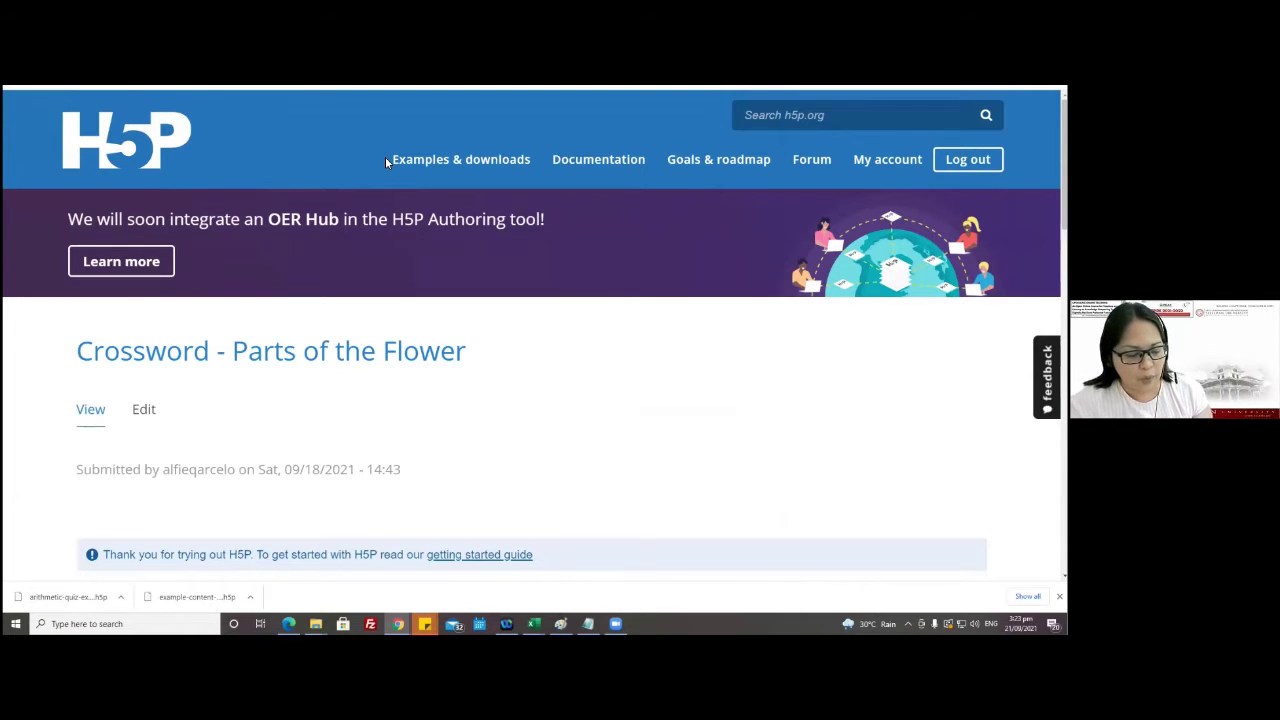
- Look through the crossword's description, puzzle grid, Across and Down clues, and its answer-checking, reuse and embed options
{"action": "key", "text": "ctrl+t"}
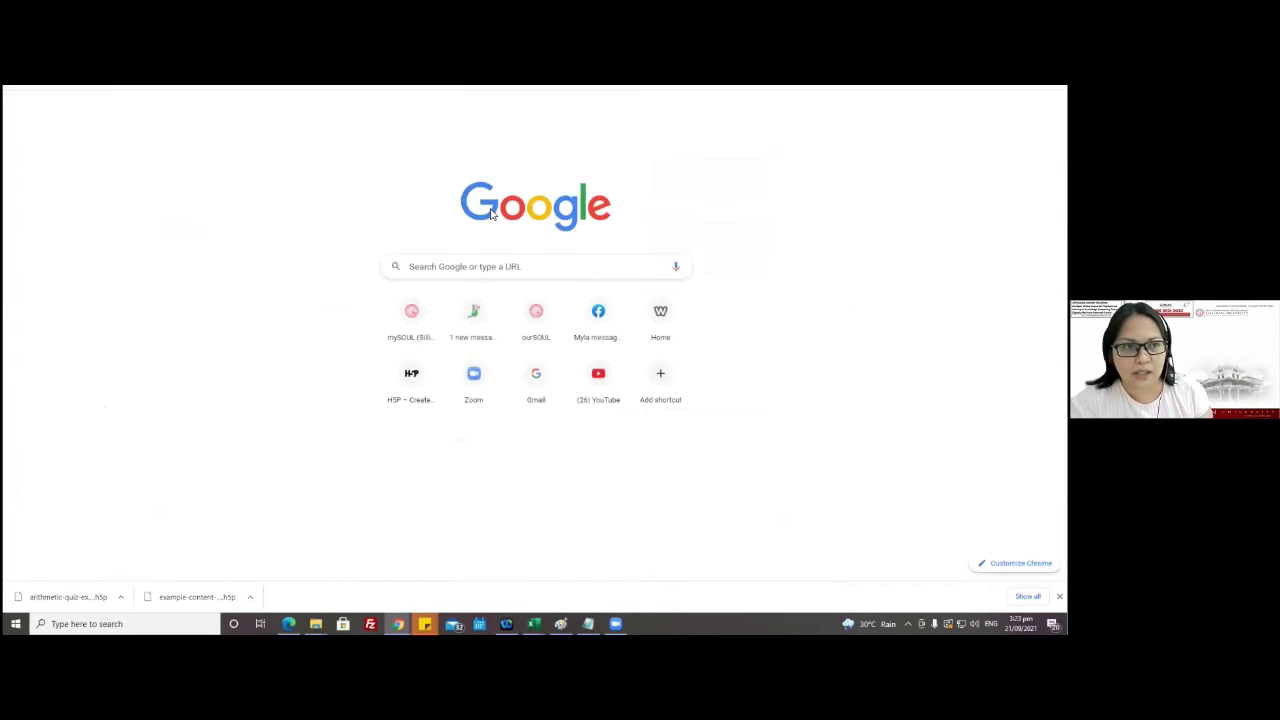
{"action": "key", "text": "ctrl+w"}
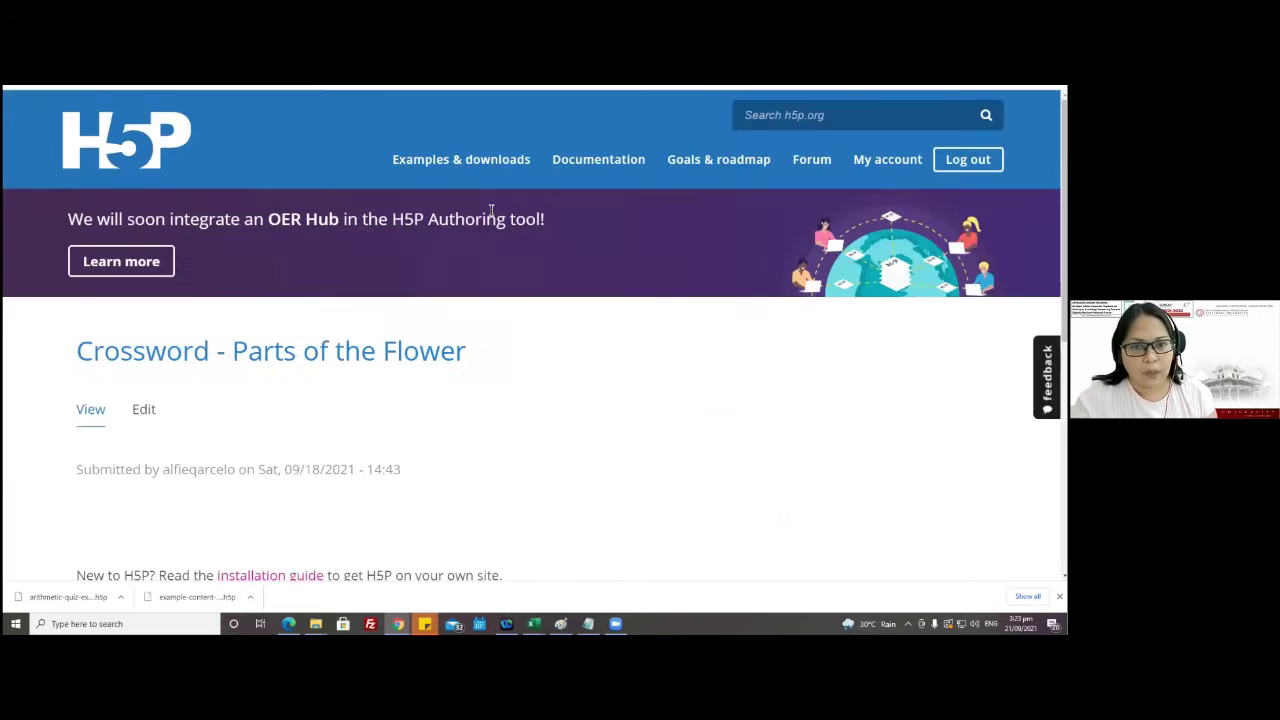
{"action": "scroll", "coordinate": [634, 432], "scroll_direction": "down", "scroll_amount": 2}
{"action": "scroll", "coordinate": [634, 432], "scroll_direction": "down", "scroll_amount": 1}
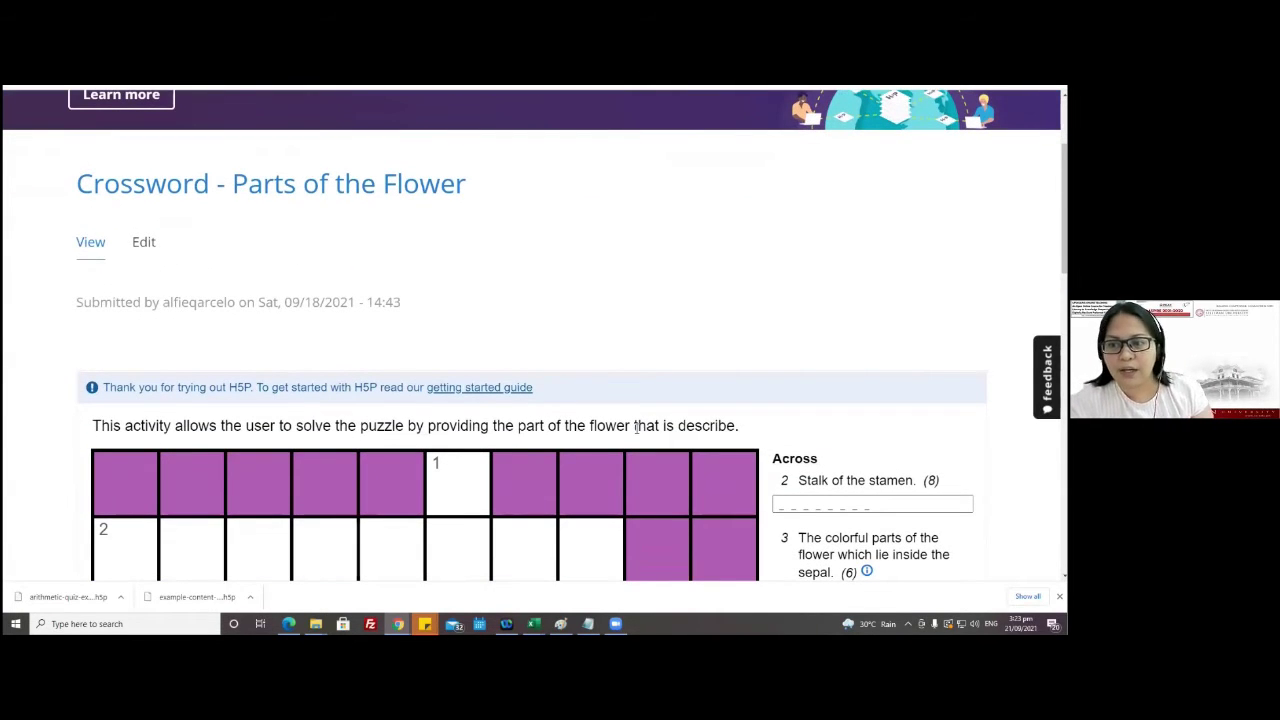
{"action": "scroll", "coordinate": [634, 428], "scroll_direction": "down", "scroll_amount": 2}
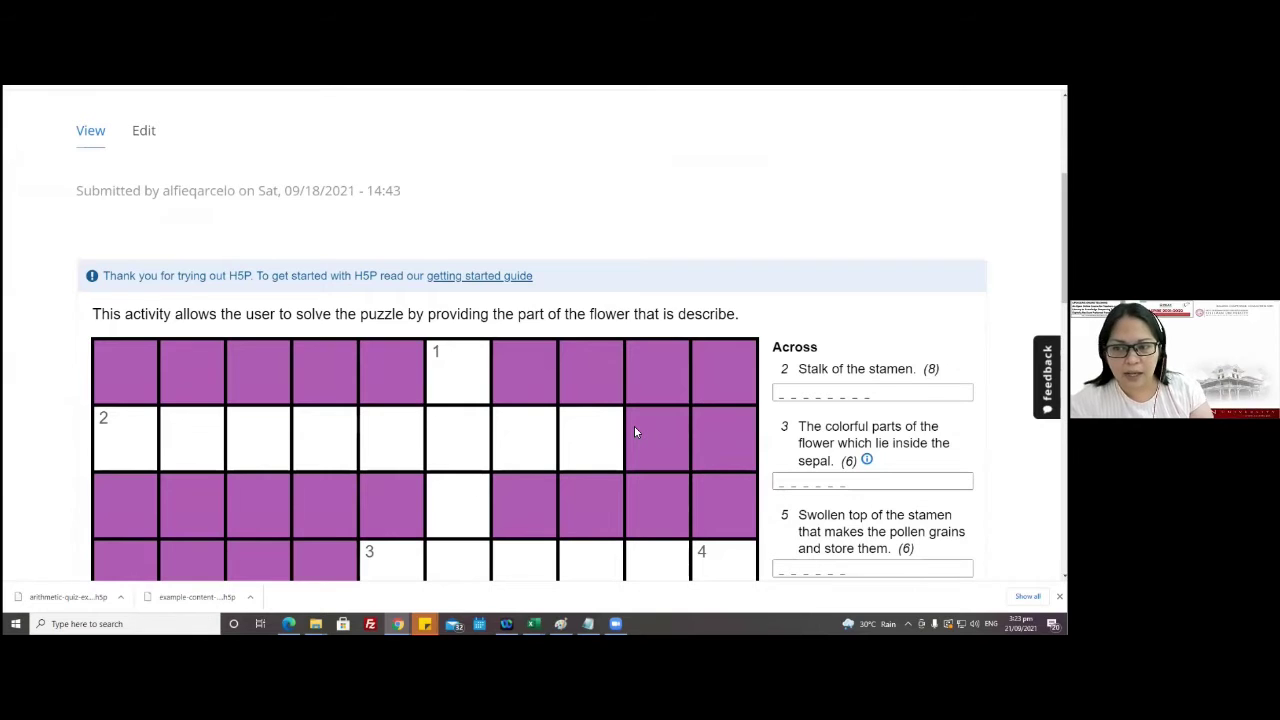
{"action": "scroll", "coordinate": [634, 431], "scroll_direction": "down", "scroll_amount": 5}
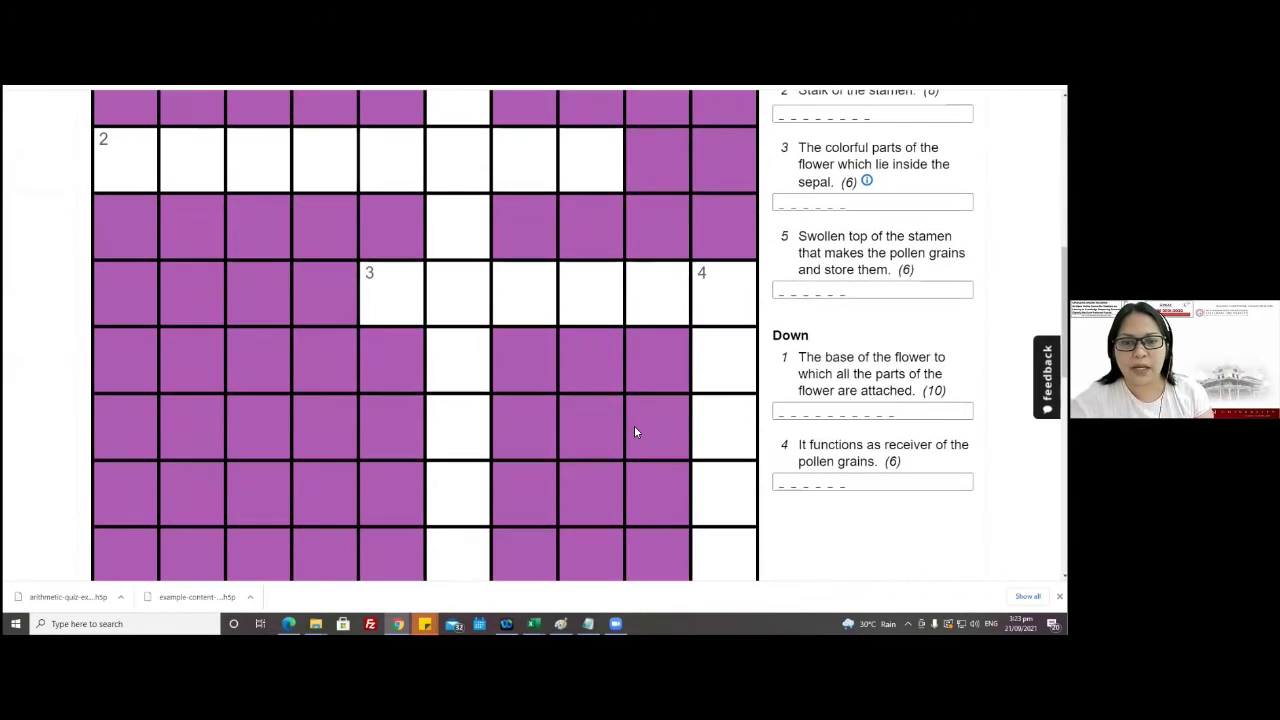
{"action": "scroll", "coordinate": [634, 431], "scroll_direction": "down", "scroll_amount": 2}
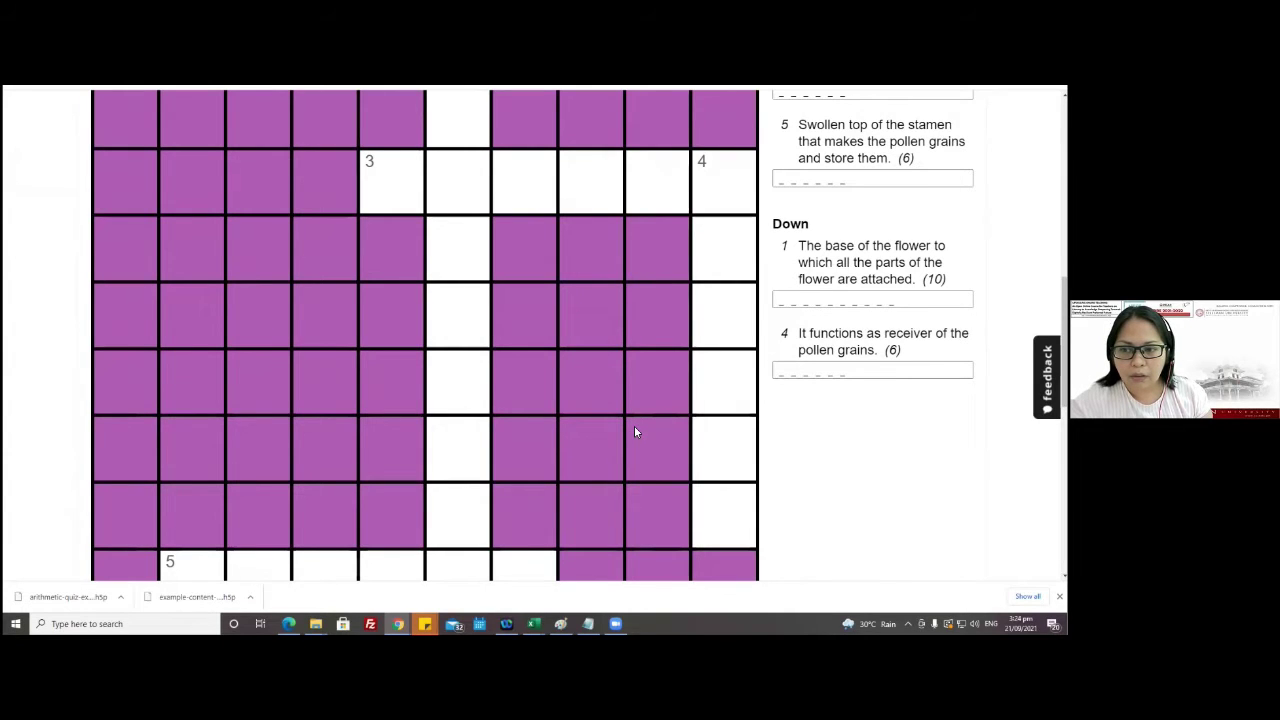
{"action": "scroll", "coordinate": [634, 432], "scroll_direction": "down", "scroll_amount": 3}
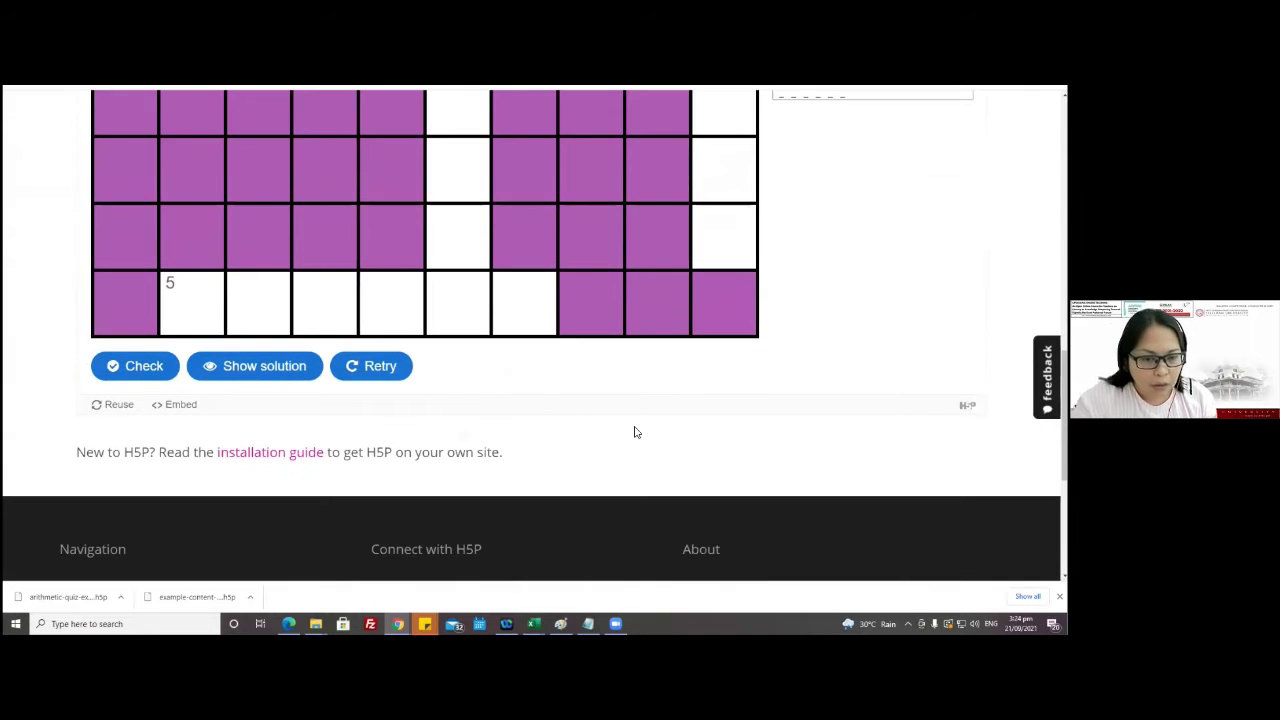
{"action": "scroll", "coordinate": [634, 432], "scroll_direction": "up", "scroll_amount": 3}
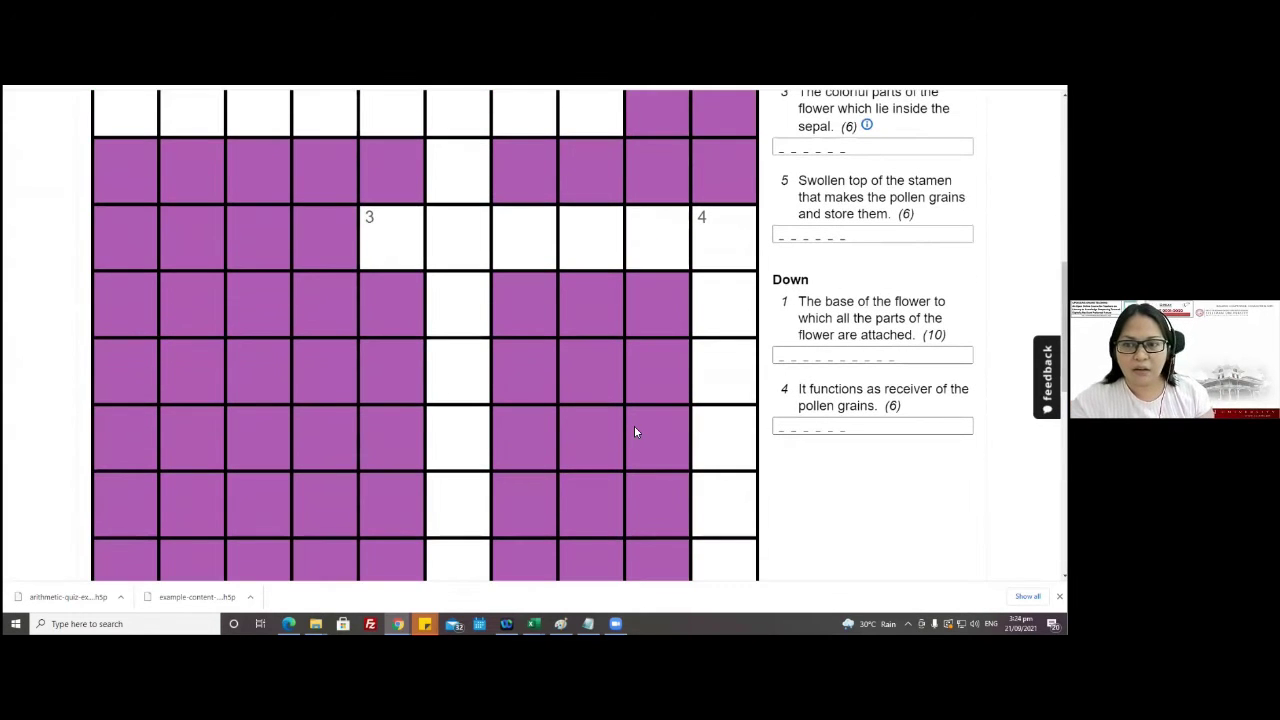
{"action": "scroll", "coordinate": [634, 432], "scroll_direction": "up", "scroll_amount": 5}
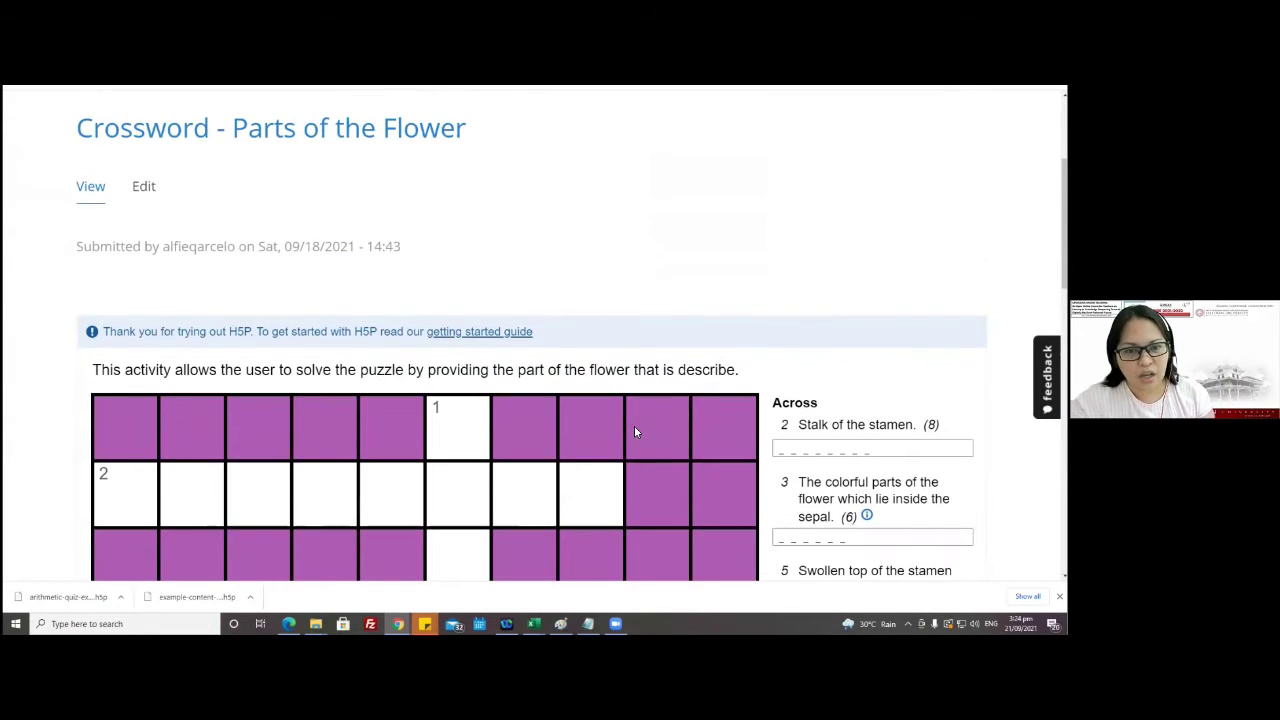
{"action": "scroll", "coordinate": [634, 432], "scroll_direction": "up", "scroll_amount": 3}
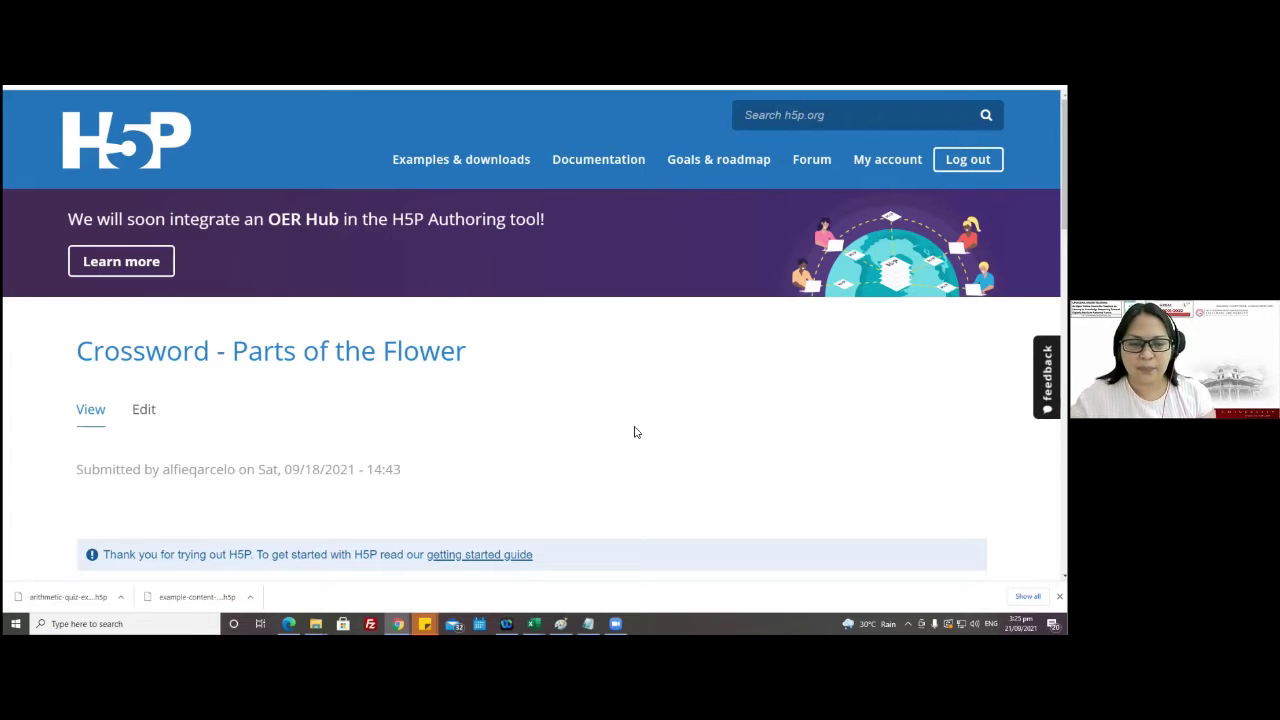
{"action": "scroll", "coordinate": [589, 420], "scroll_direction": "down", "scroll_amount": 1}
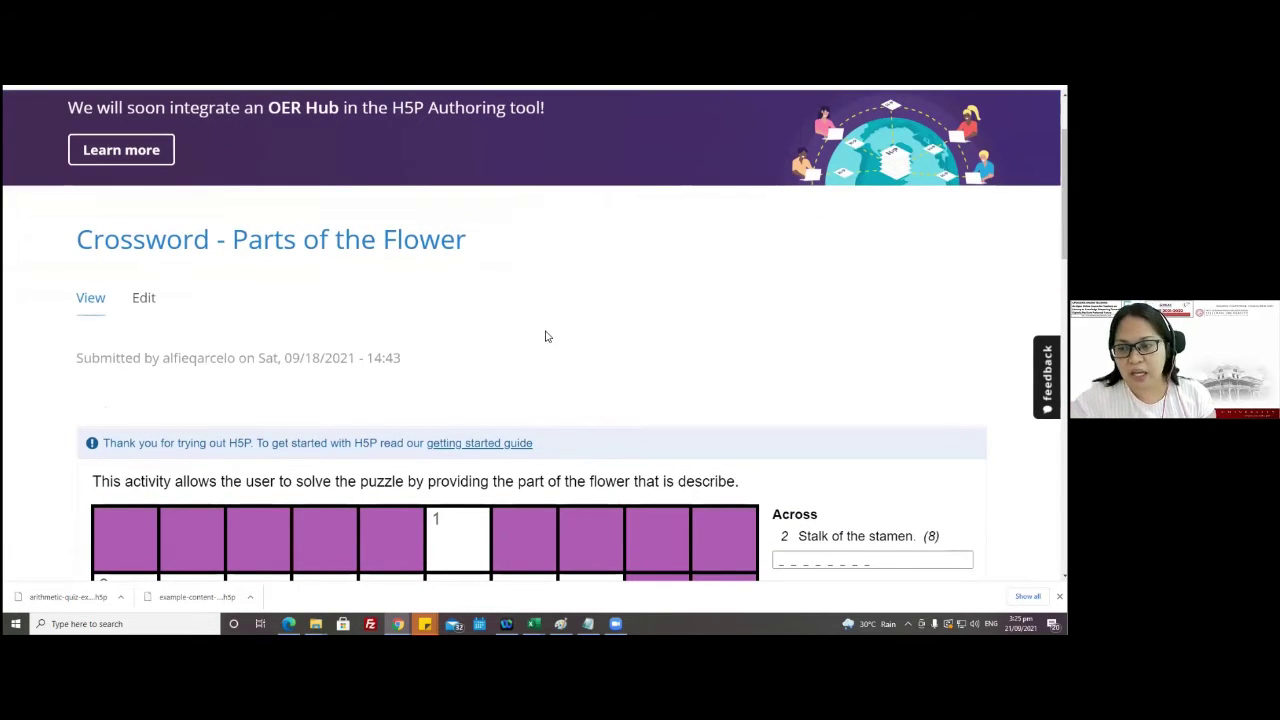
- Review the crossword grid with its Across and Down clues, and view the extra hint for 3 Across
{"action": "scroll", "coordinate": [545, 345], "scroll_direction": "down", "scroll_amount": 2}
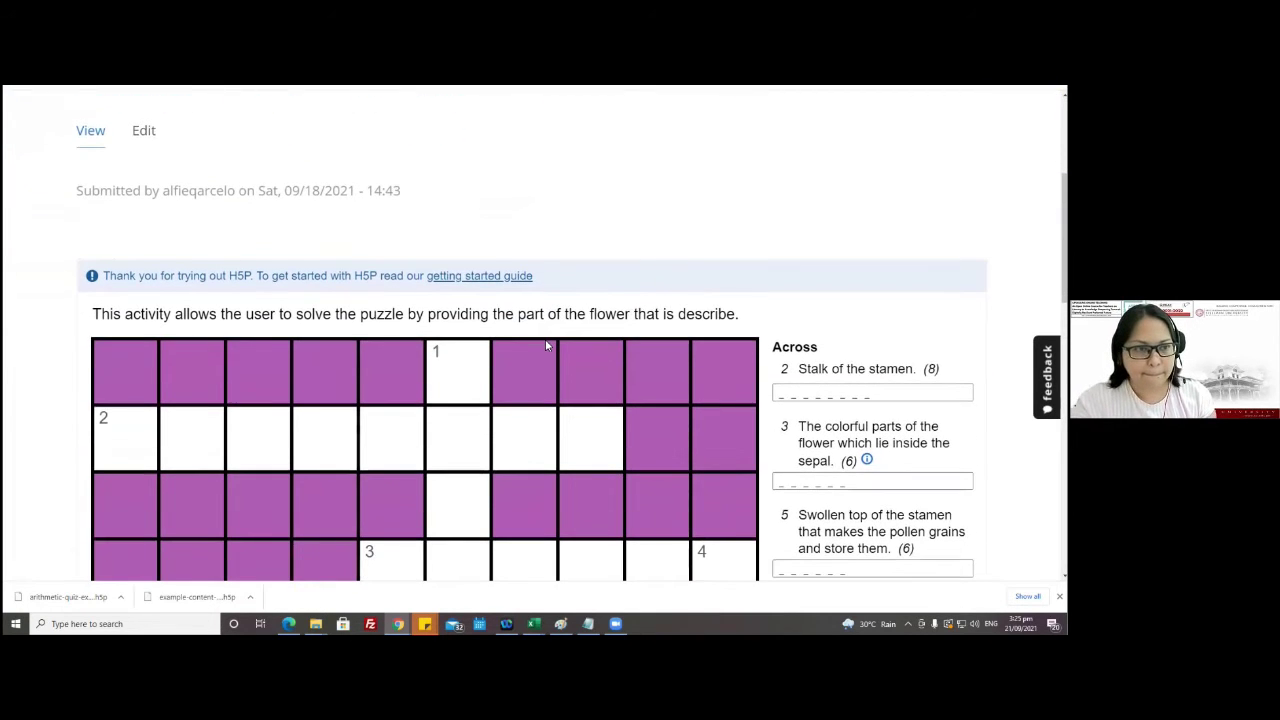
{"action": "scroll", "coordinate": [545, 345], "scroll_direction": "up", "scroll_amount": 1}
{"action": "scroll", "coordinate": [547, 345], "scroll_direction": "down", "scroll_amount": 3}
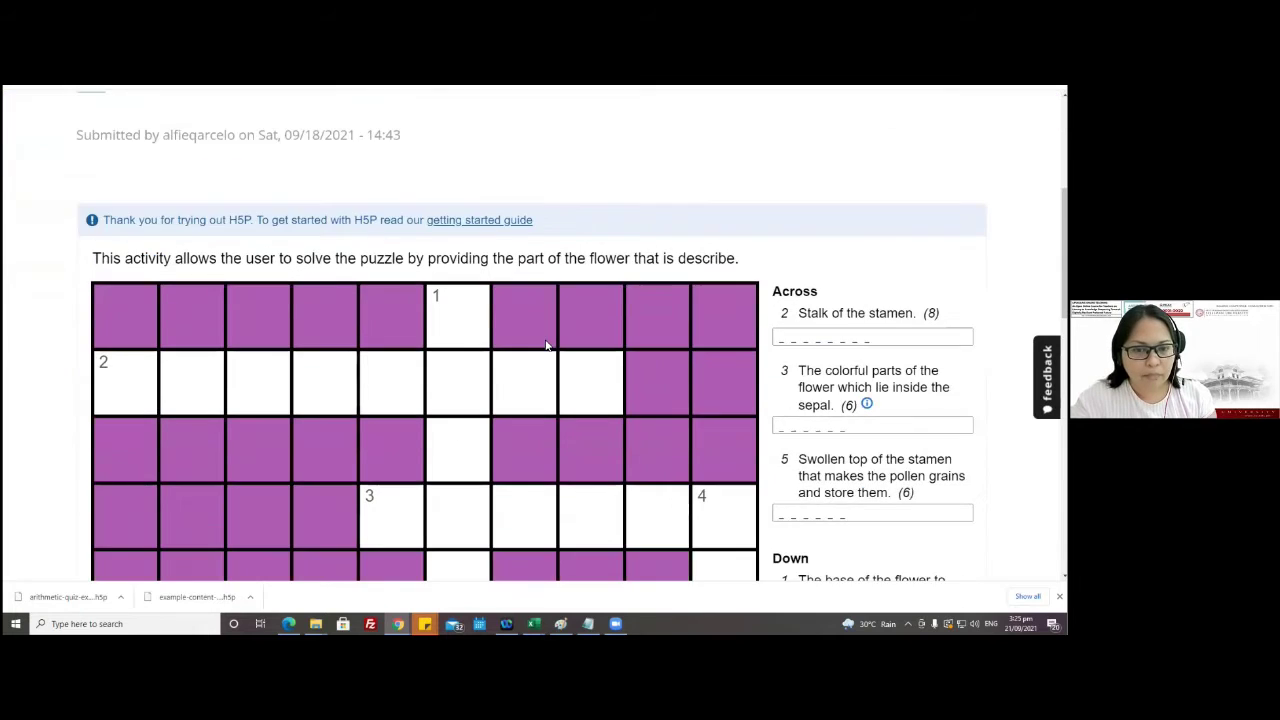
{"action": "scroll", "coordinate": [547, 345], "scroll_direction": "up", "scroll_amount": 7}
{"action": "scroll", "coordinate": [547, 345], "scroll_direction": "down", "scroll_amount": 10}
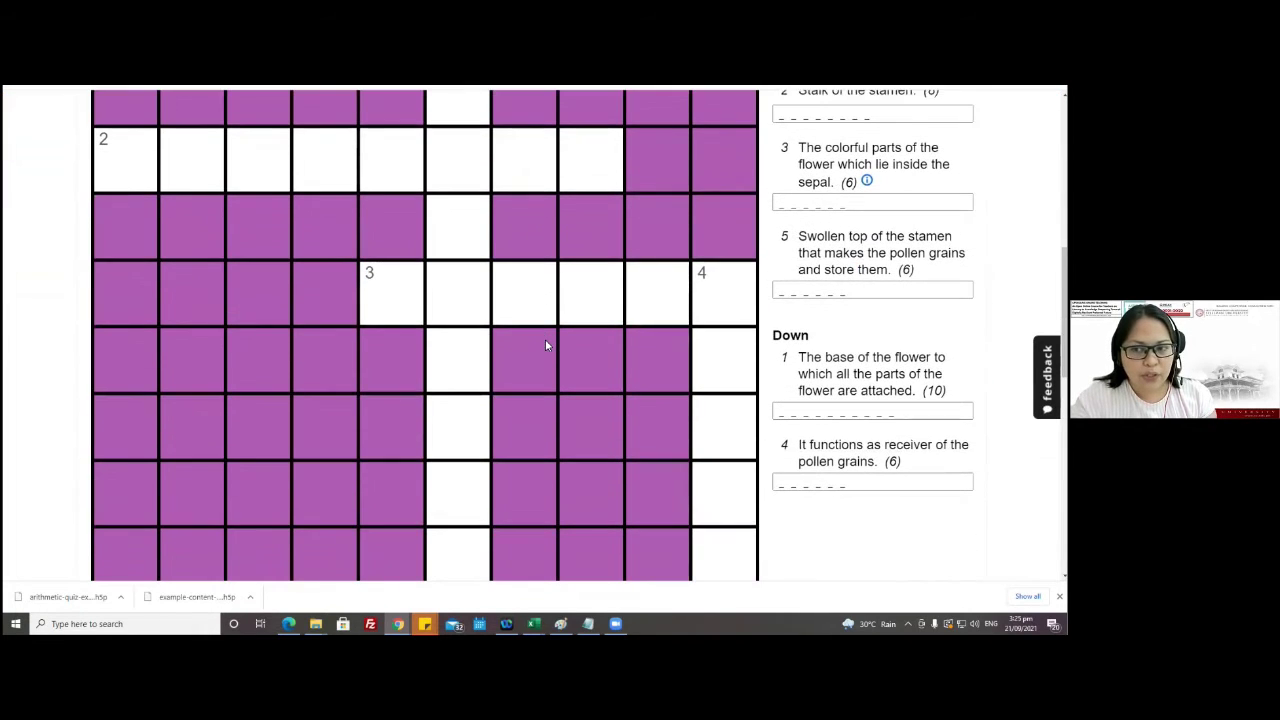
{"action": "scroll", "coordinate": [545, 345], "scroll_direction": "up", "scroll_amount": 1}
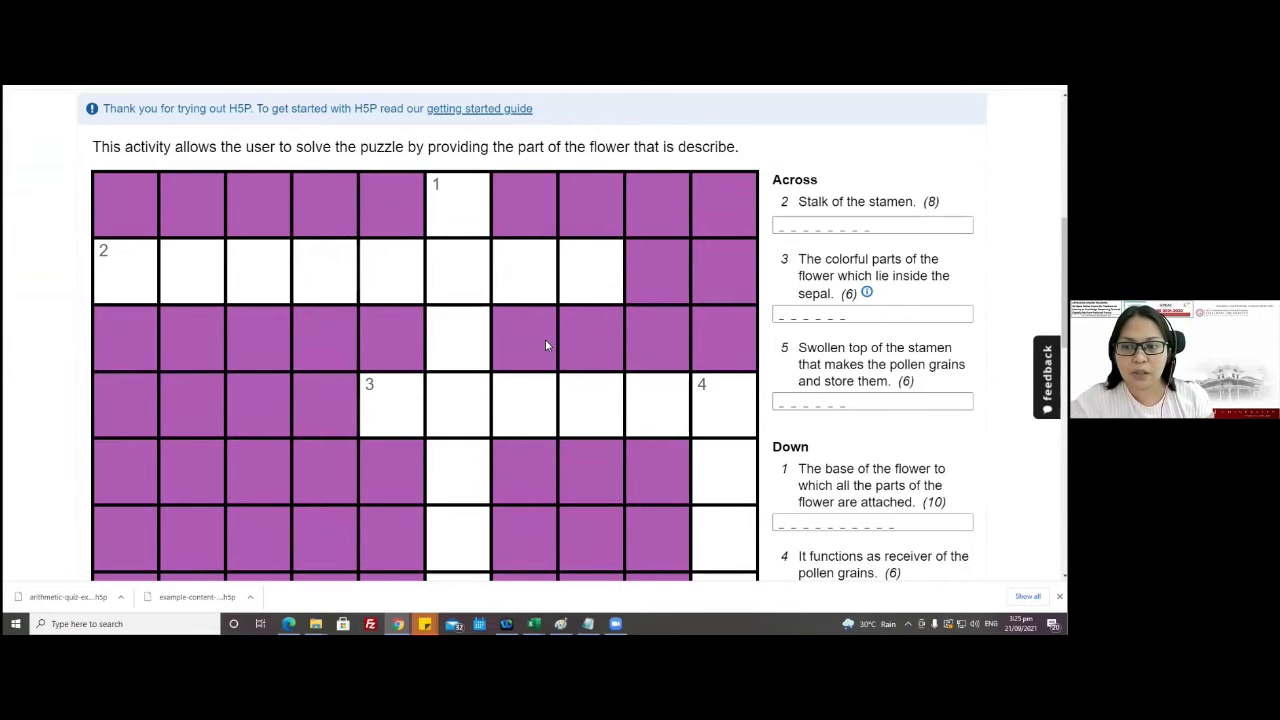
{"action": "scroll", "coordinate": [545, 345], "scroll_direction": "down", "scroll_amount": 1}
{"action": "scroll", "coordinate": [545, 345], "scroll_direction": "down", "scroll_amount": 2}
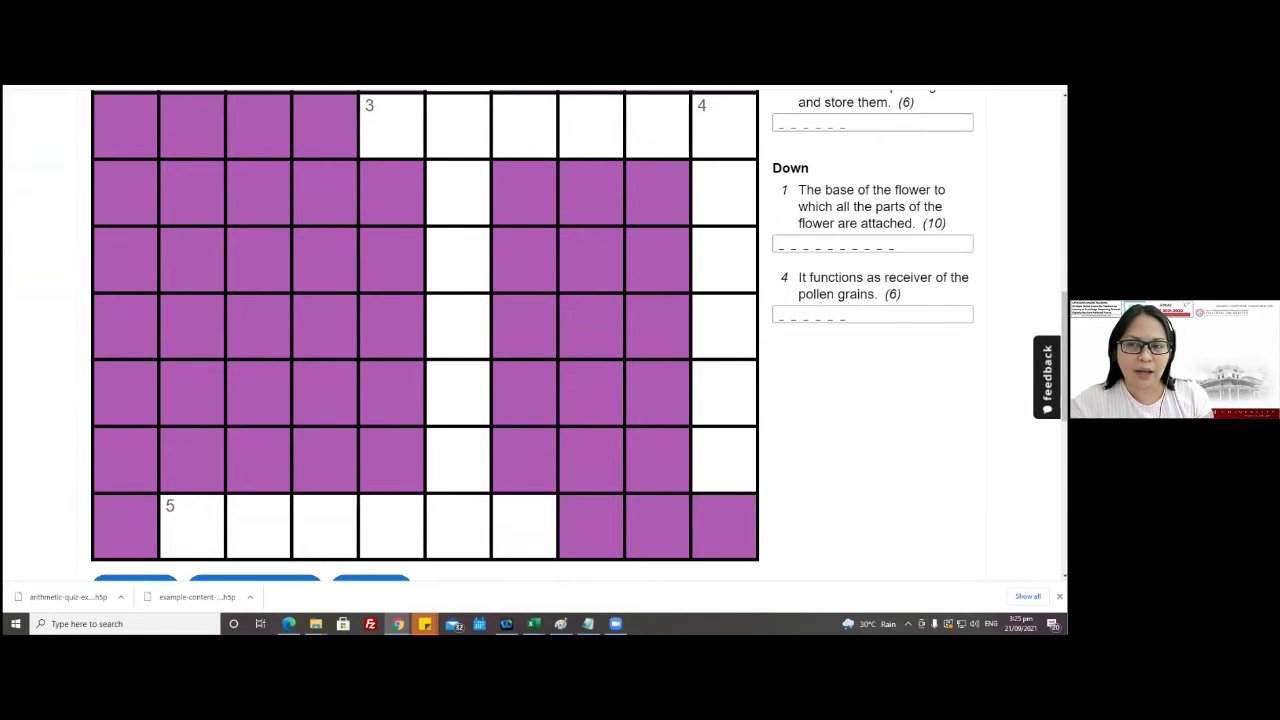
{"action": "scroll", "coordinate": [860, 185], "scroll_direction": "up", "scroll_amount": 2}
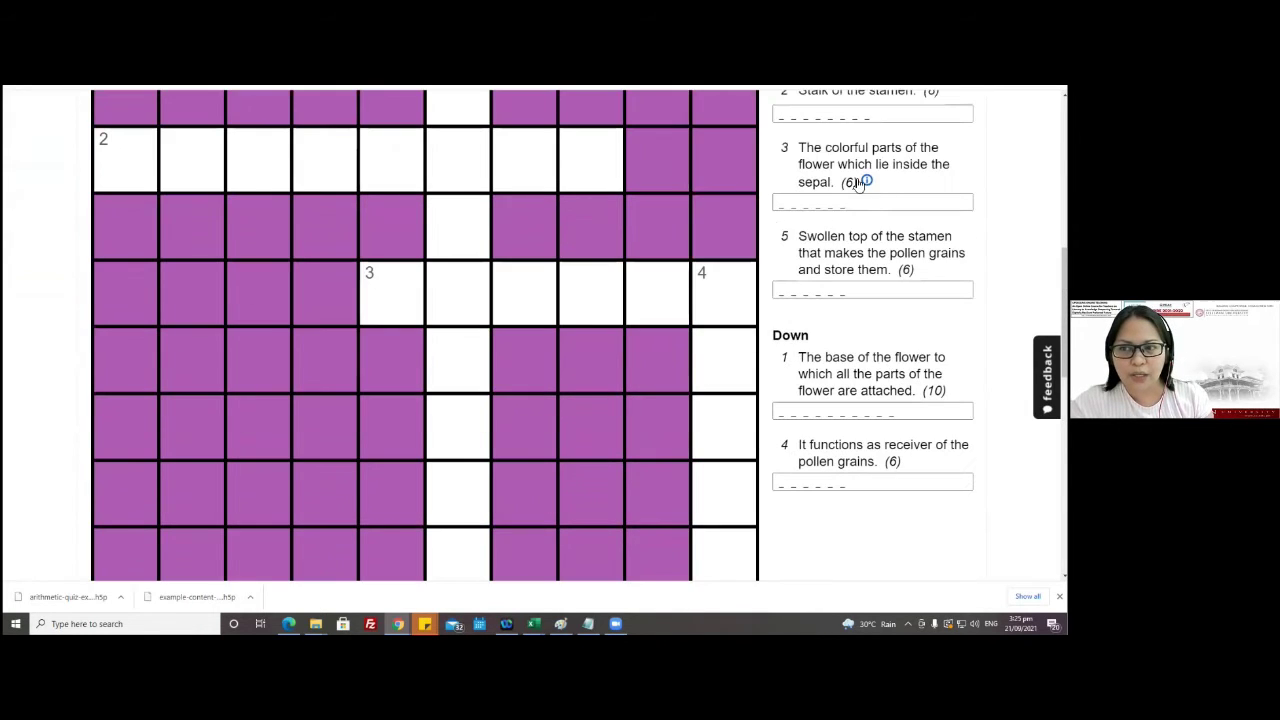
{"action": "left_click", "coordinate": [866, 181]}
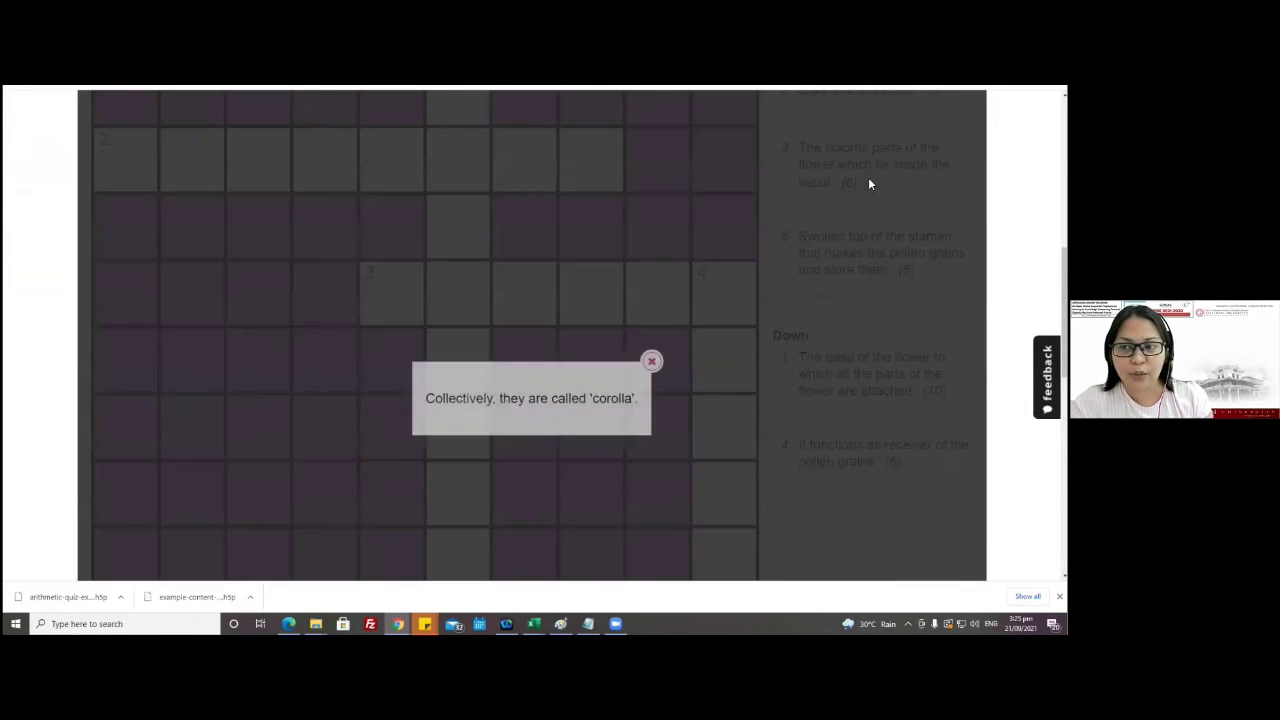
{"action": "left_click", "coordinate": [652, 362]}
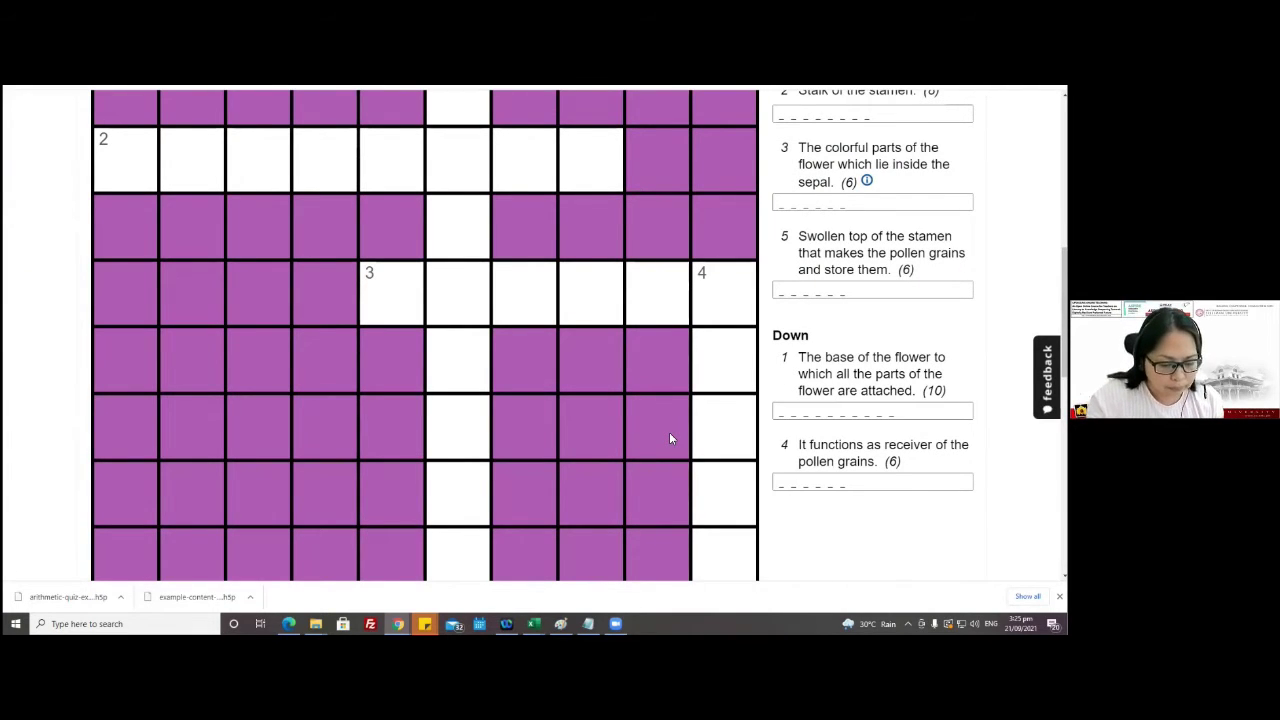
- Examine the whole crossword page at a smaller zoom, from the title to the Check, Show solution, Retry, Reuse and Embed options
{"action": "scroll", "coordinate": [669, 438], "scroll_direction": "down", "scroll_amount": 4}
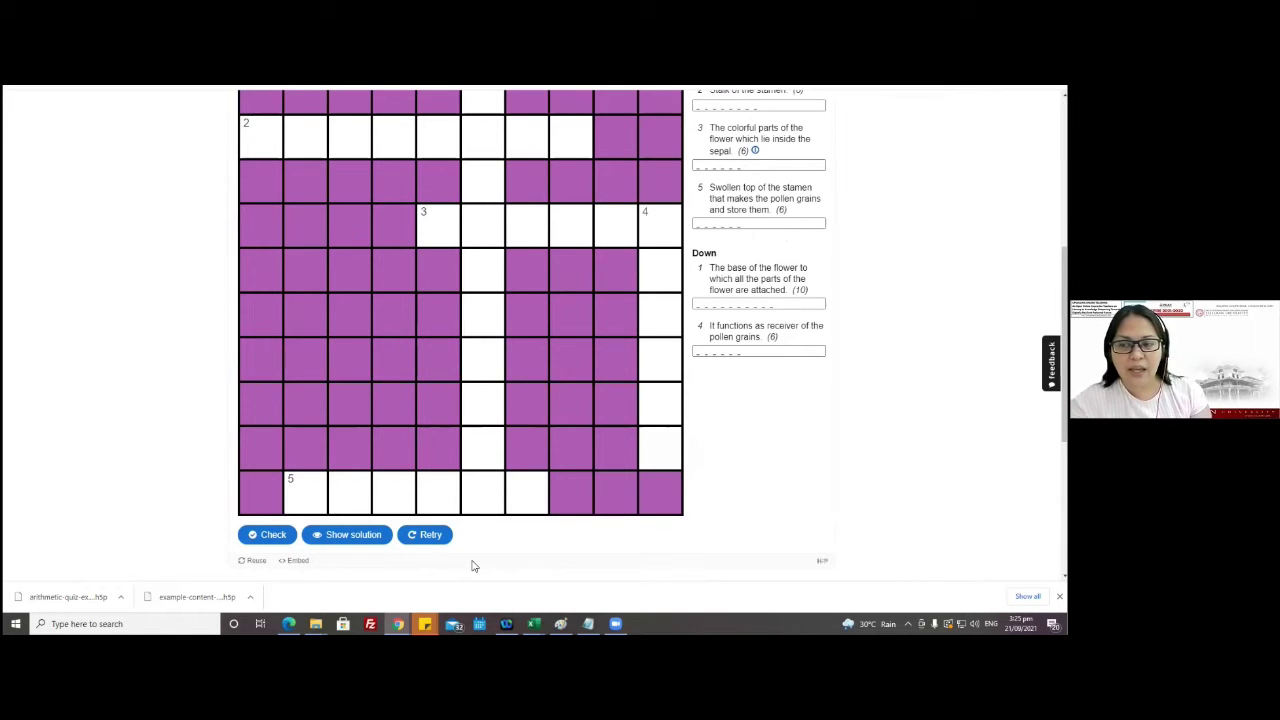
{"action": "scroll", "coordinate": [472, 564], "scroll_direction": "down", "scroll_amount": 2}
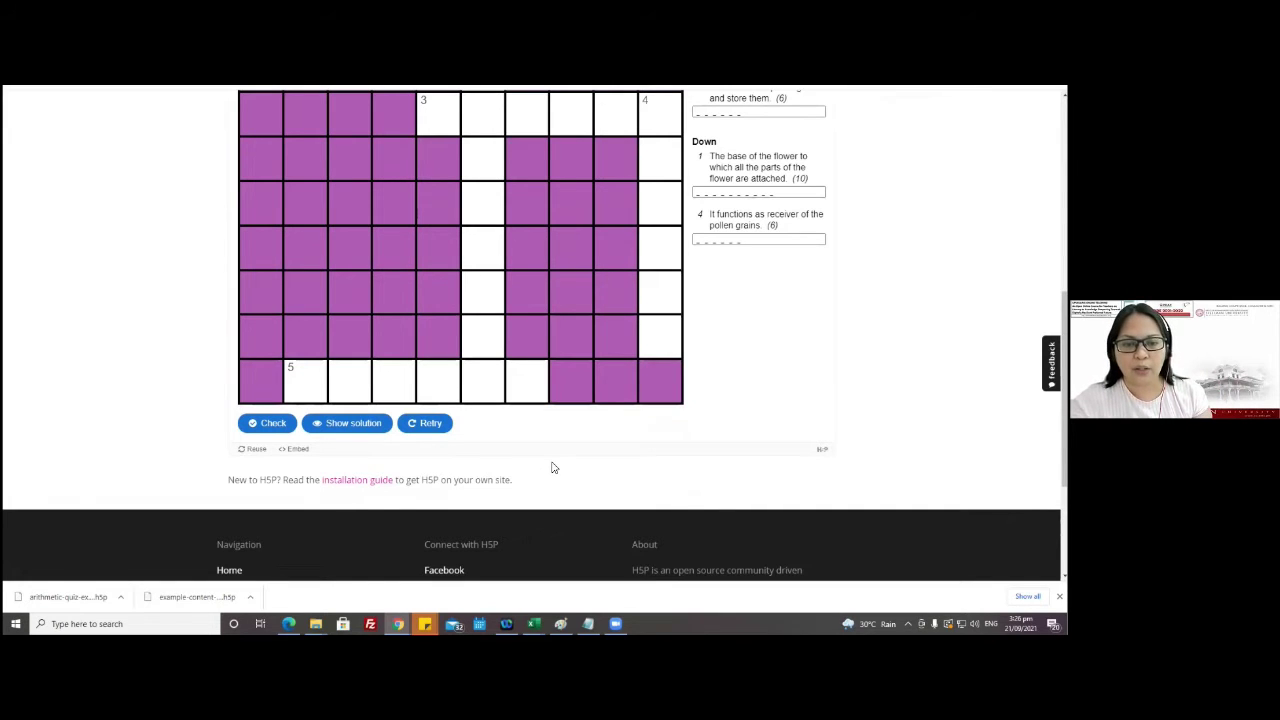
{"action": "scroll", "coordinate": [551, 461], "scroll_direction": "up", "scroll_amount": 5}
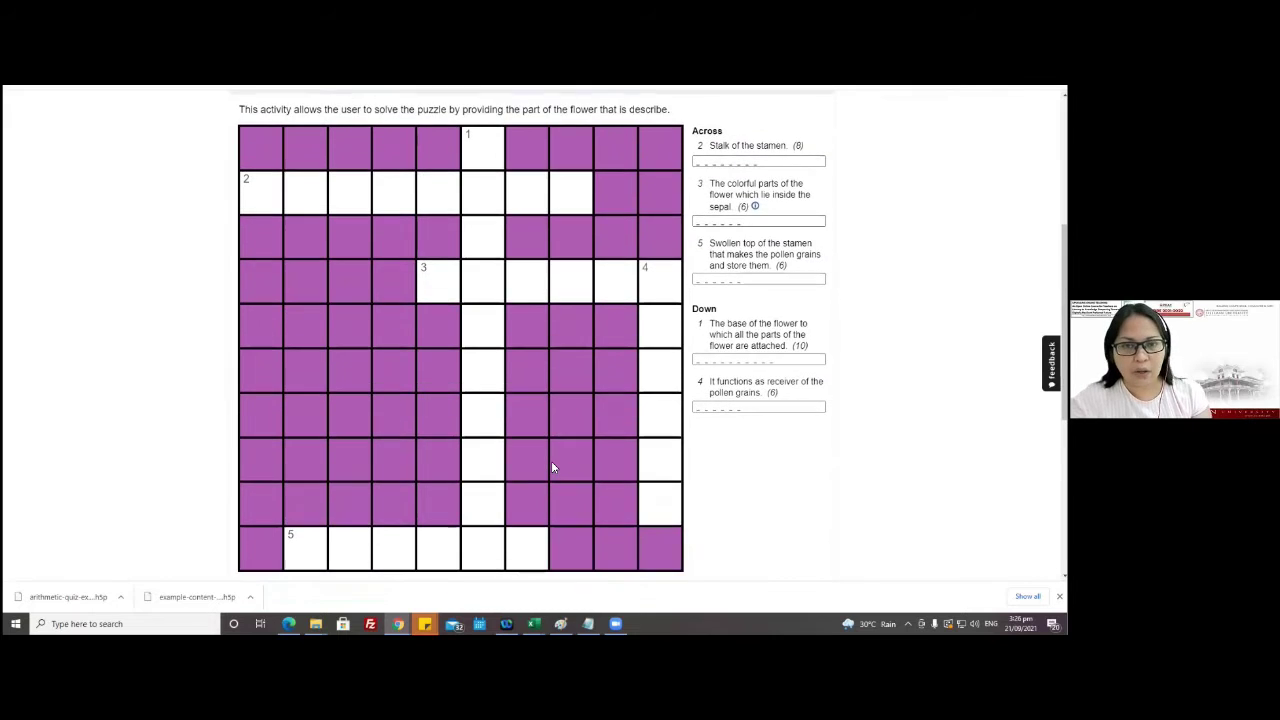
{"action": "scroll", "coordinate": [600, 341], "scroll_direction": "down", "scroll_amount": 4}
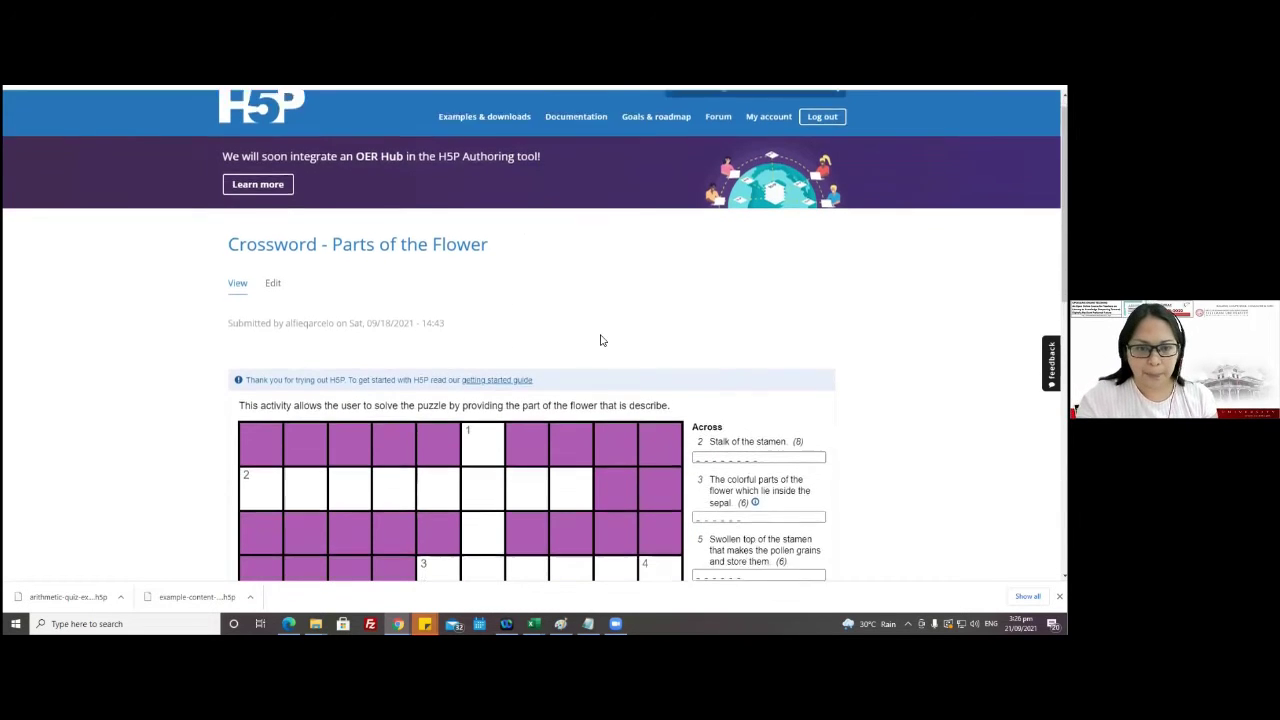
{"action": "scroll", "coordinate": [760, 437], "scroll_direction": "down", "scroll_amount": 1}
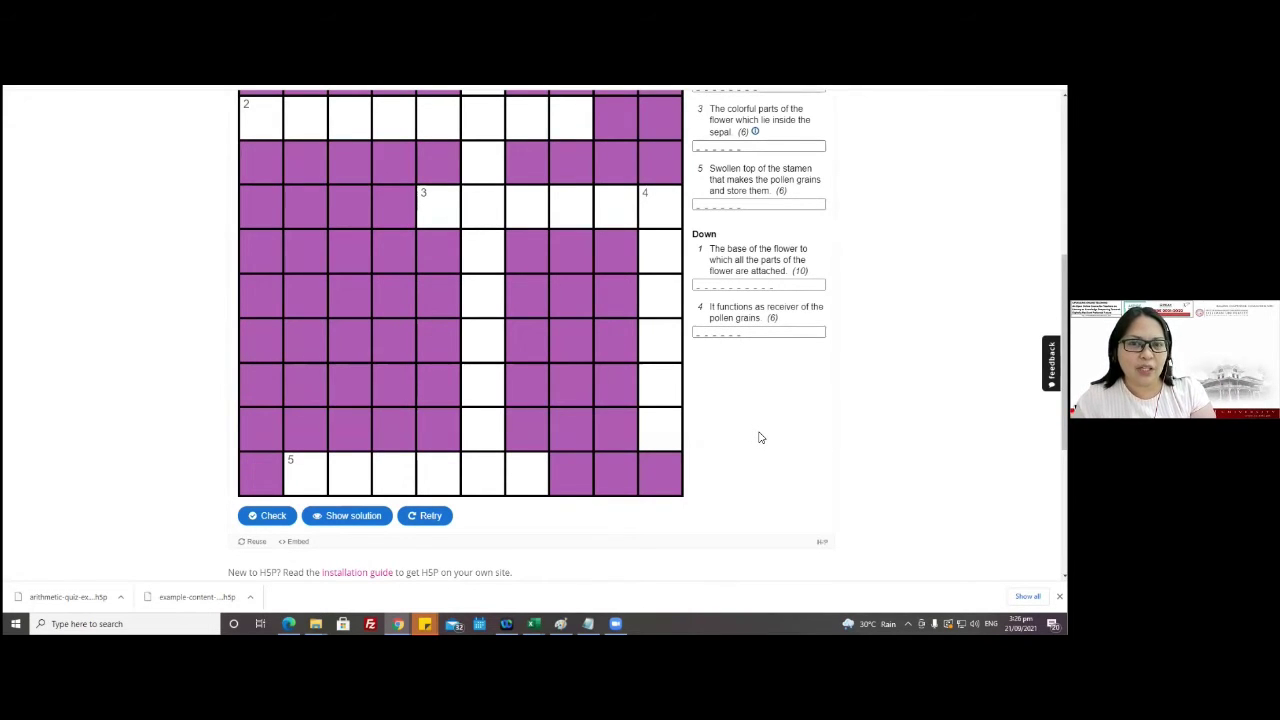
{"action": "scroll", "coordinate": [760, 437], "scroll_direction": "up", "scroll_amount": 4}
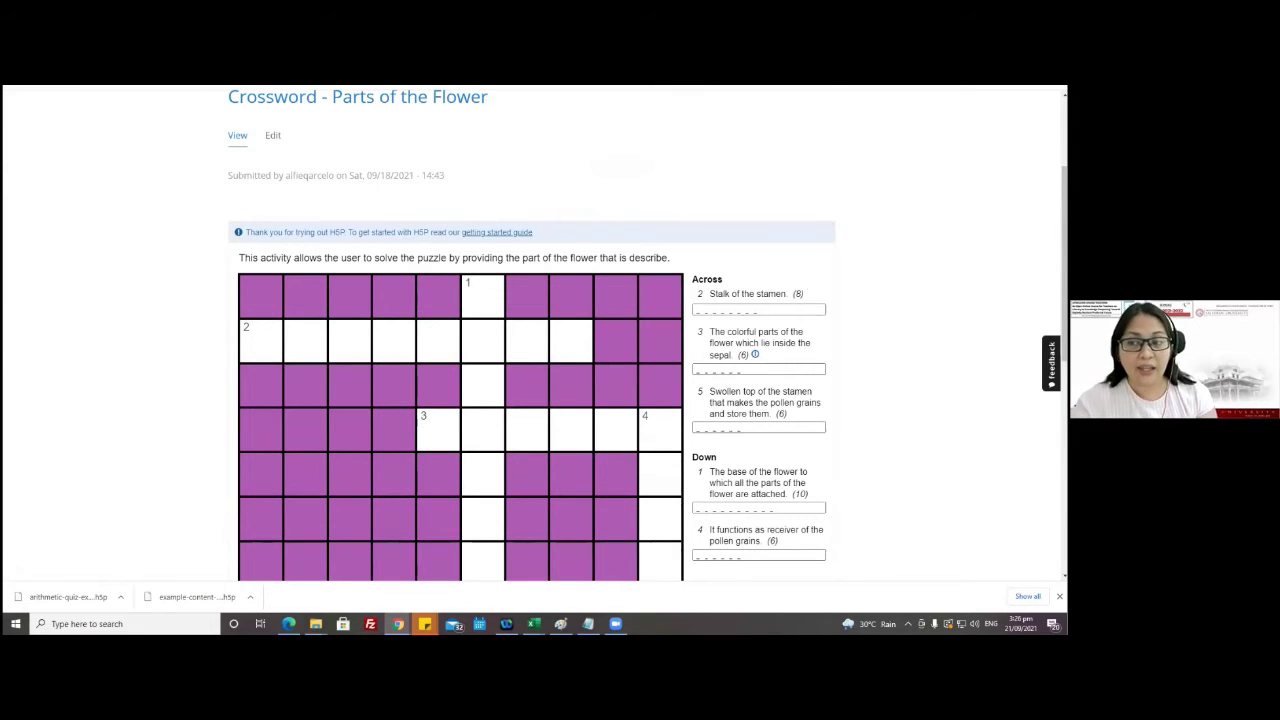
{"action": "scroll", "coordinate": [877, 545], "scroll_direction": "down", "scroll_amount": 1}
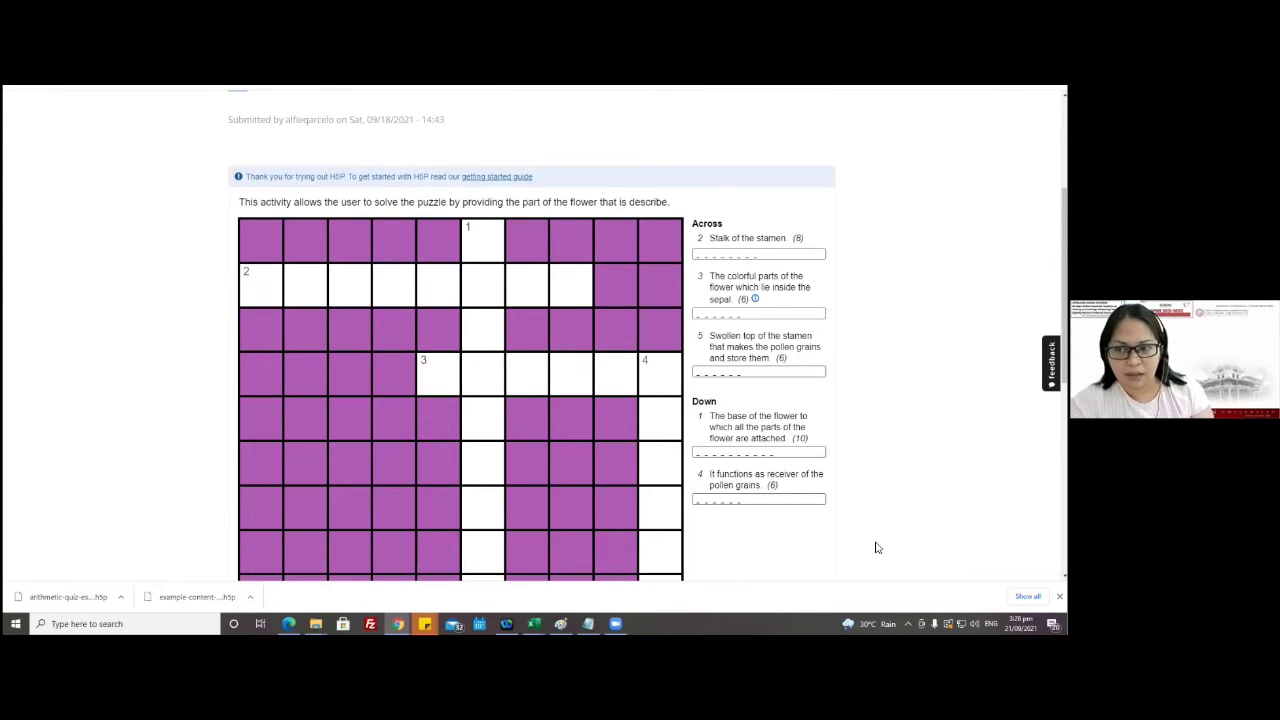
{"action": "scroll", "coordinate": [877, 547], "scroll_direction": "up", "scroll_amount": 3}
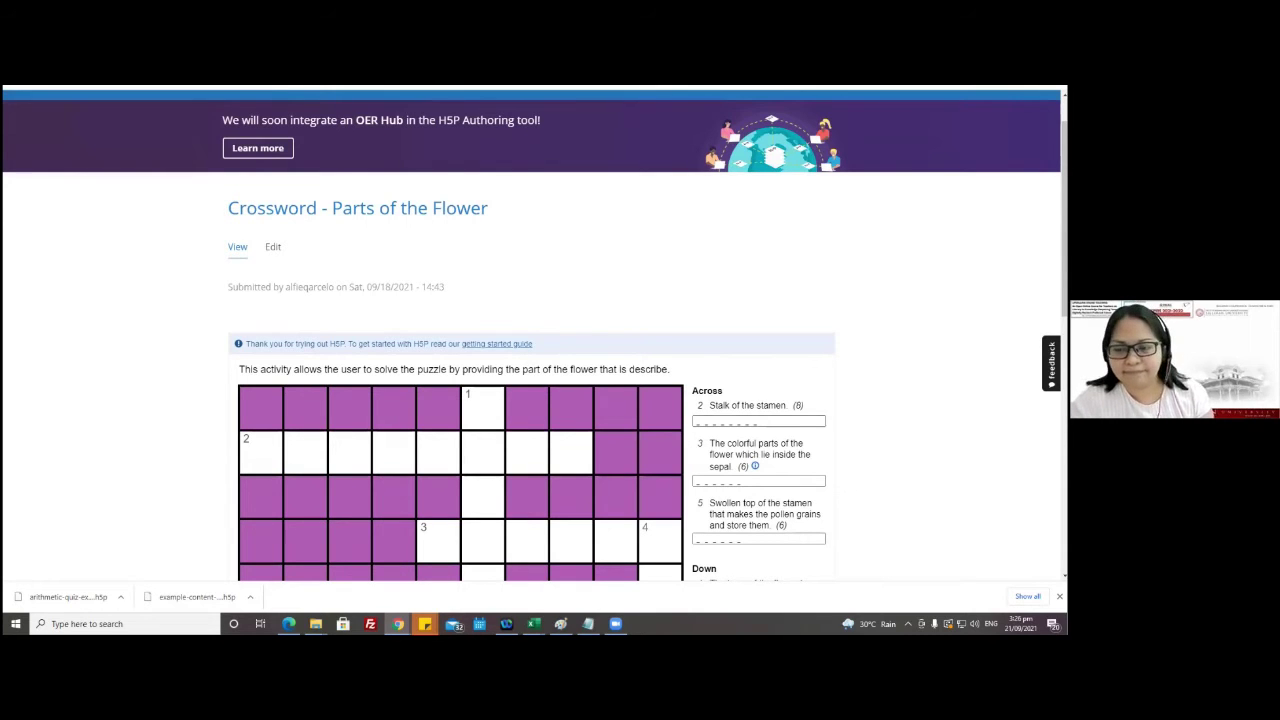
{"action": "scroll", "coordinate": [535, 336], "scroll_direction": "down", "scroll_amount": 1}
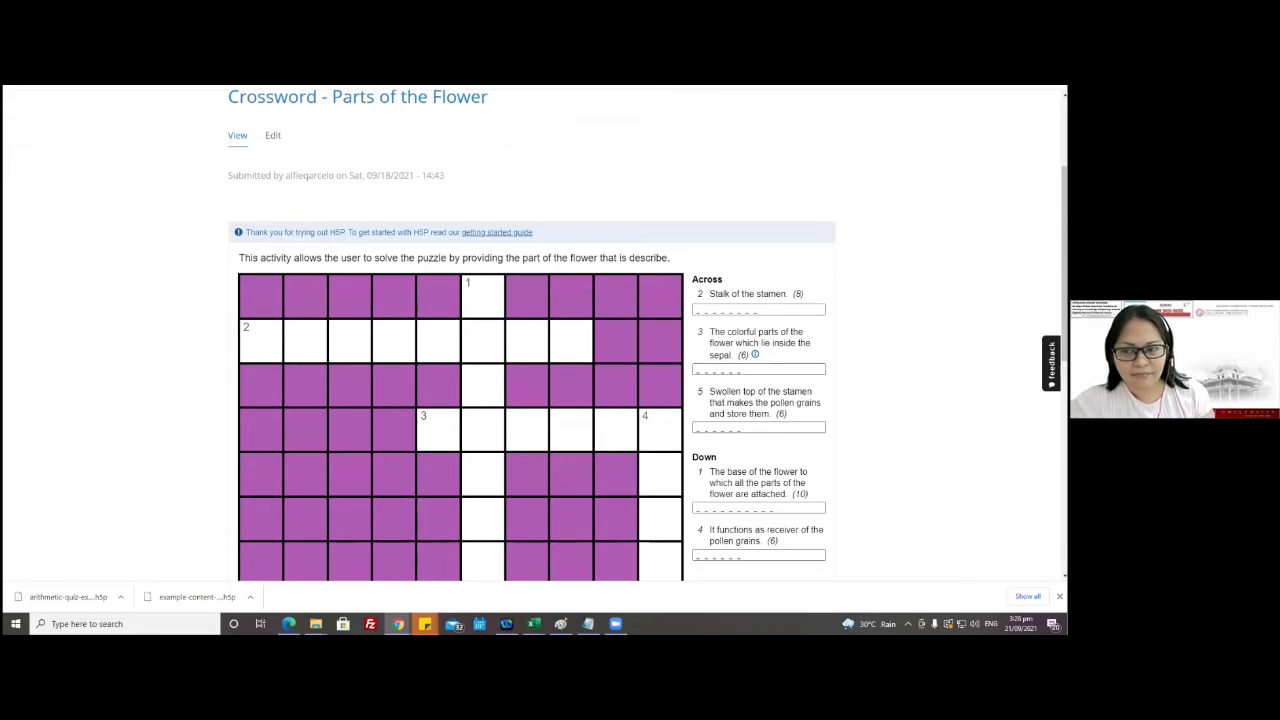
{"action": "scroll", "coordinate": [535, 336], "scroll_direction": "down", "scroll_amount": 3}
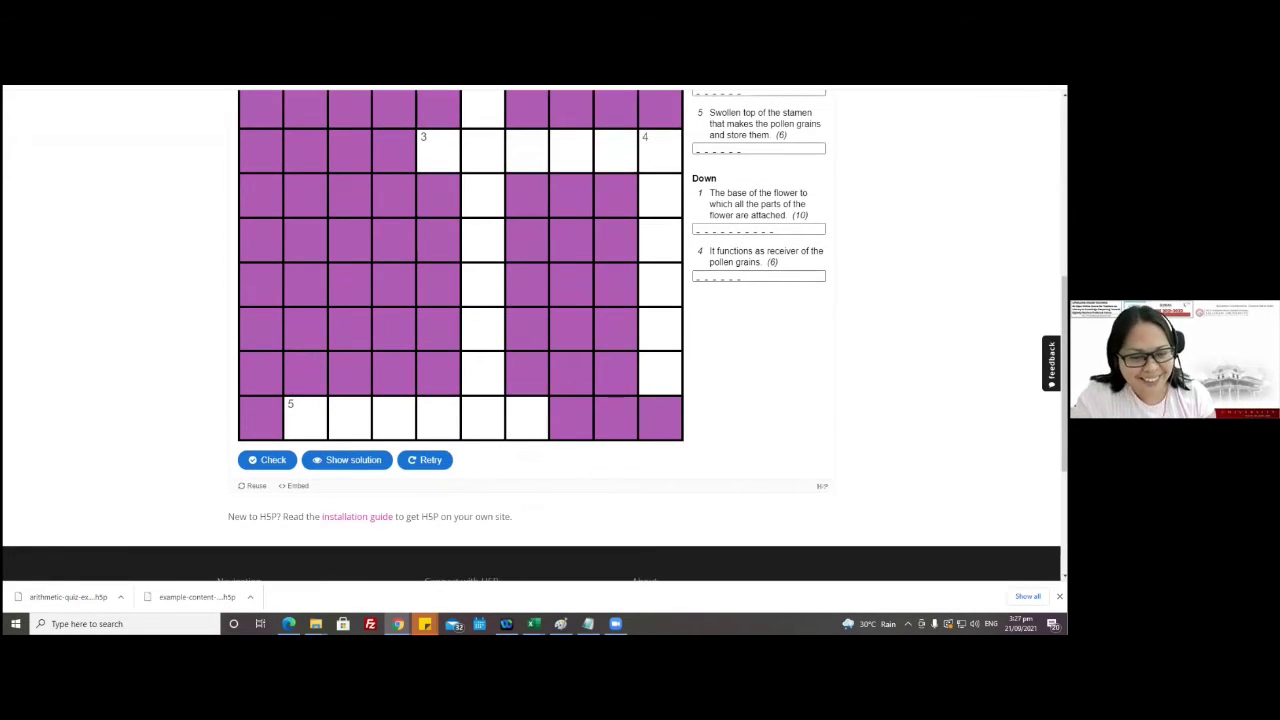
{"action": "scroll", "coordinate": [725, 529], "scroll_direction": "up", "scroll_amount": 1}
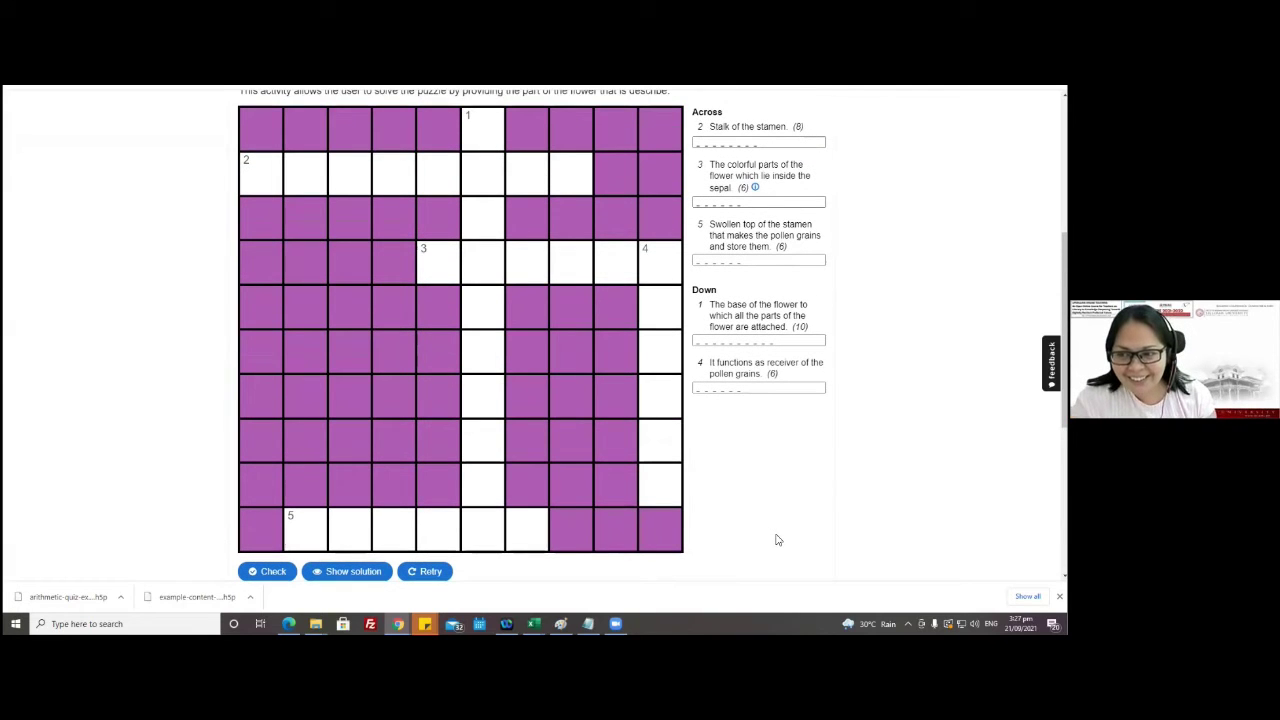
{"action": "scroll", "coordinate": [777, 539], "scroll_direction": "up", "scroll_amount": 2}
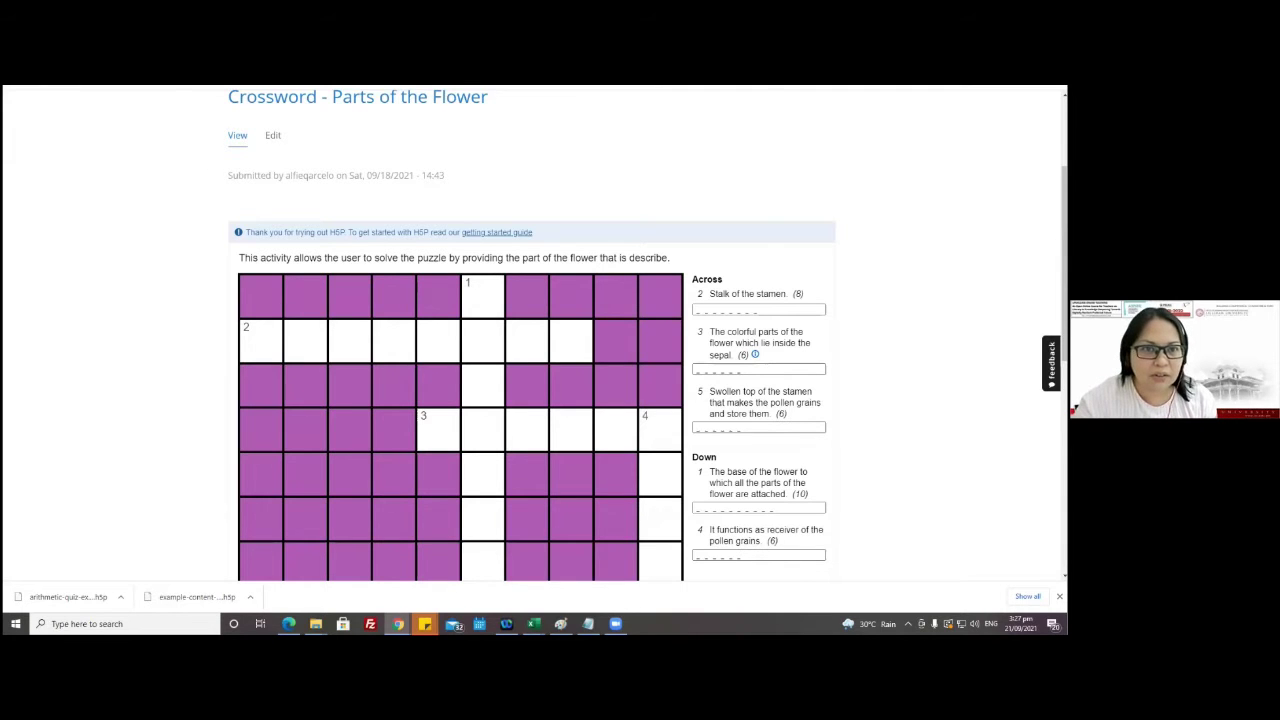
- Open the Examples and Downloads page and browse the full catalogue of content types through to its last row
{"action": "left_click", "coordinate": [488, 136]}
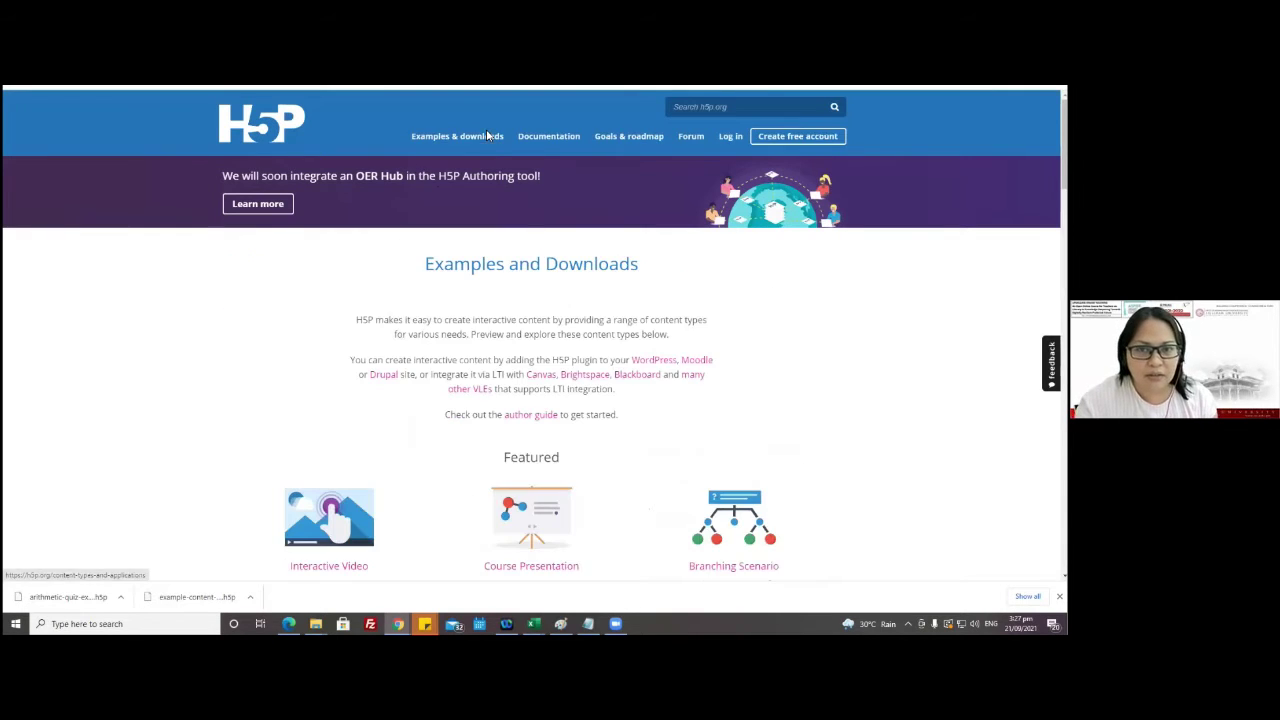
{"action": "scroll", "coordinate": [600, 360], "scroll_direction": "down", "scroll_amount": 3}
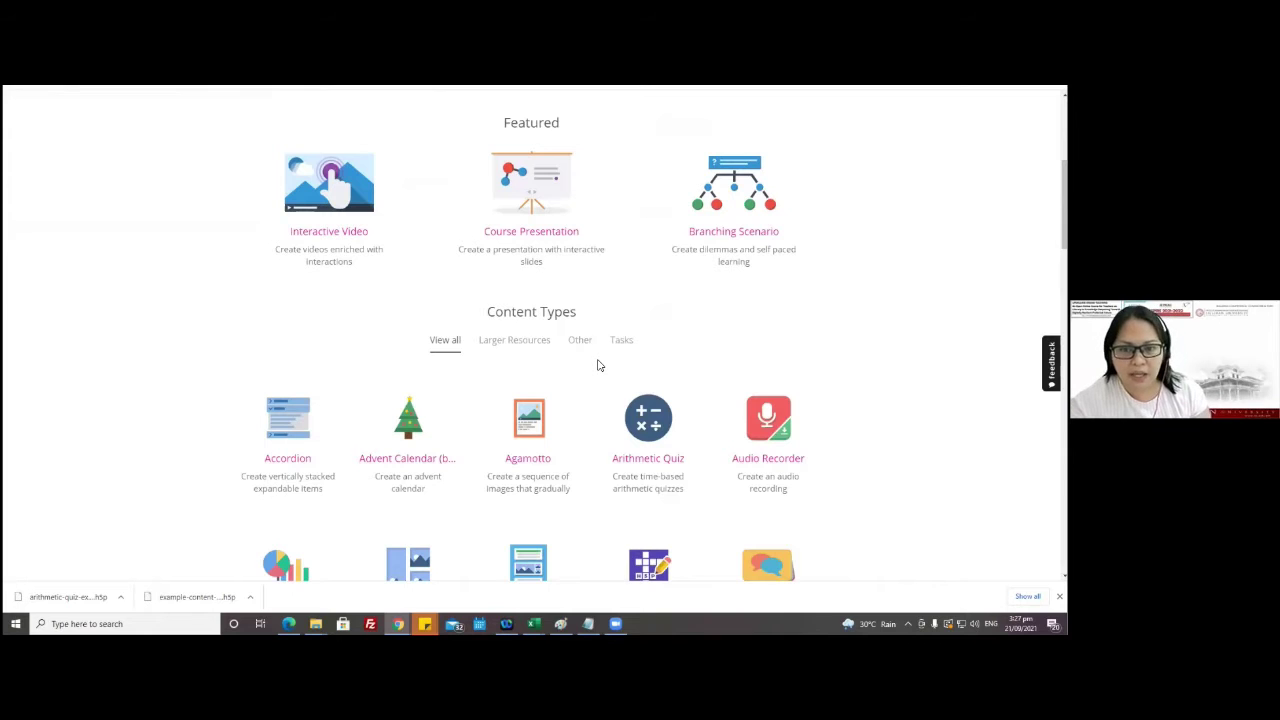
{"action": "scroll", "coordinate": [598, 365], "scroll_direction": "down", "scroll_amount": 4}
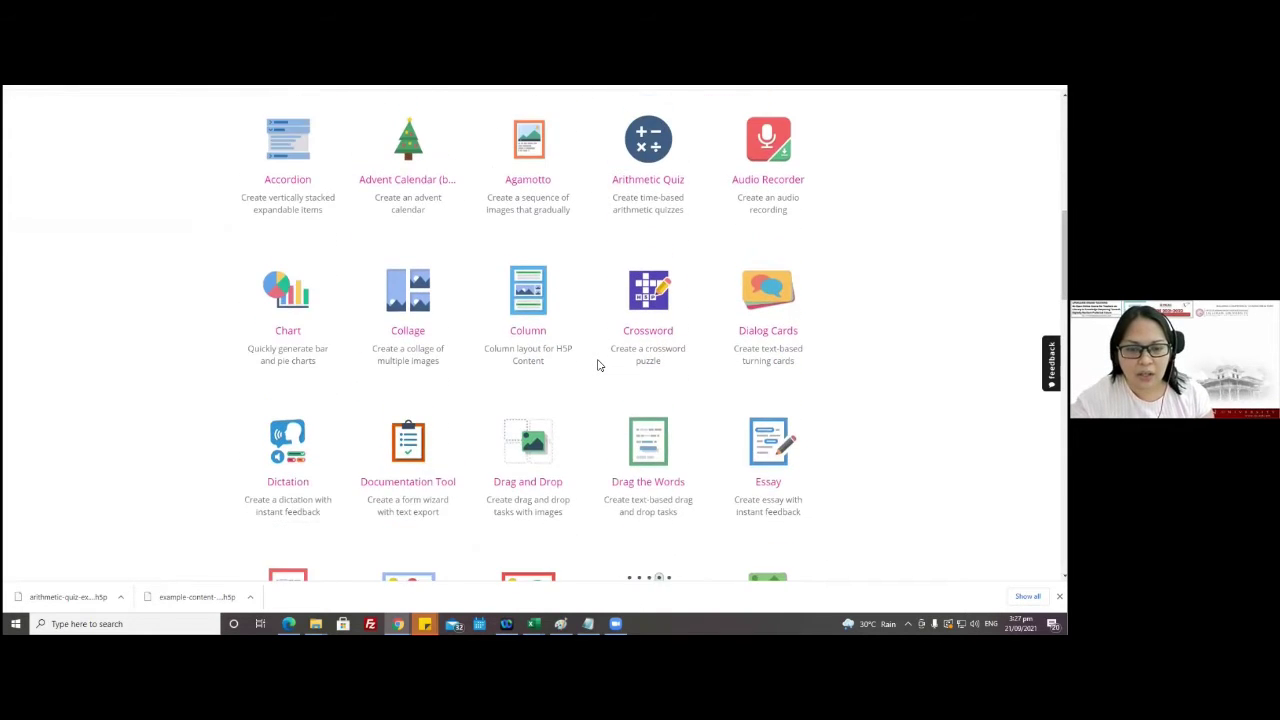
{"action": "scroll", "coordinate": [598, 365], "scroll_direction": "down", "scroll_amount": 1}
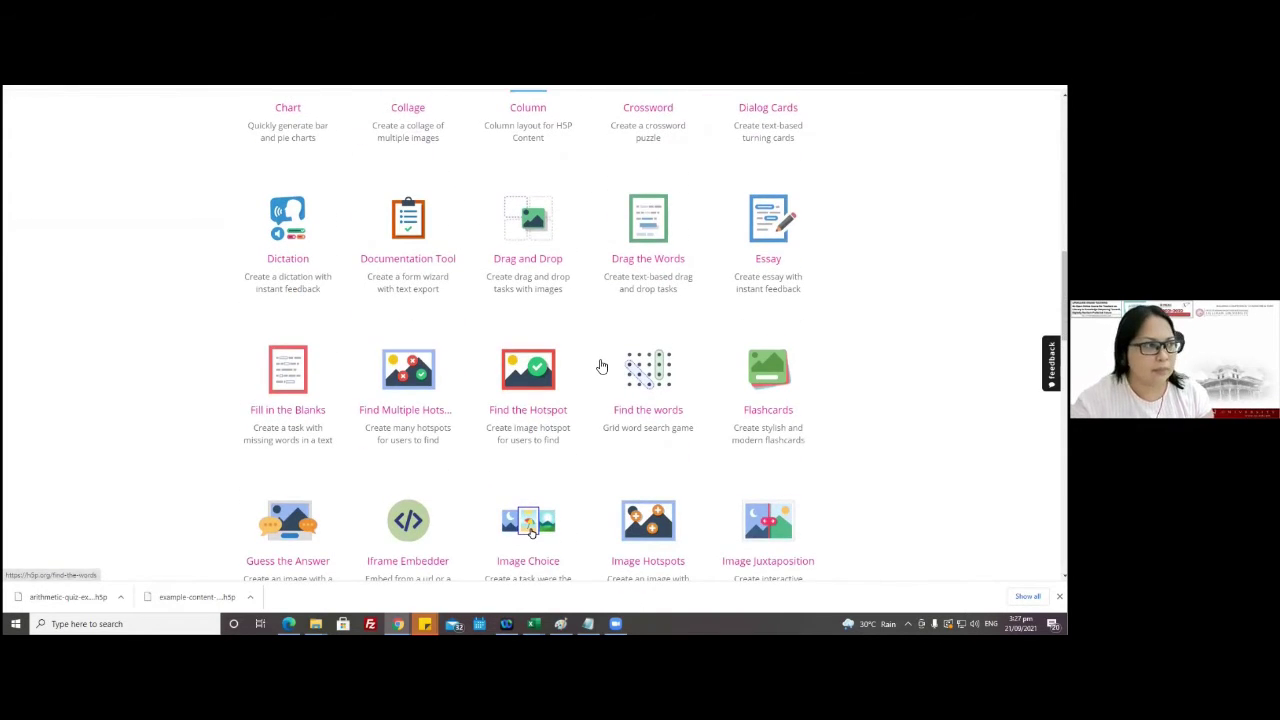
{"action": "scroll", "coordinate": [602, 367], "scroll_direction": "down", "scroll_amount": 1}
{"action": "scroll", "coordinate": [602, 367], "scroll_direction": "down", "scroll_amount": 2}
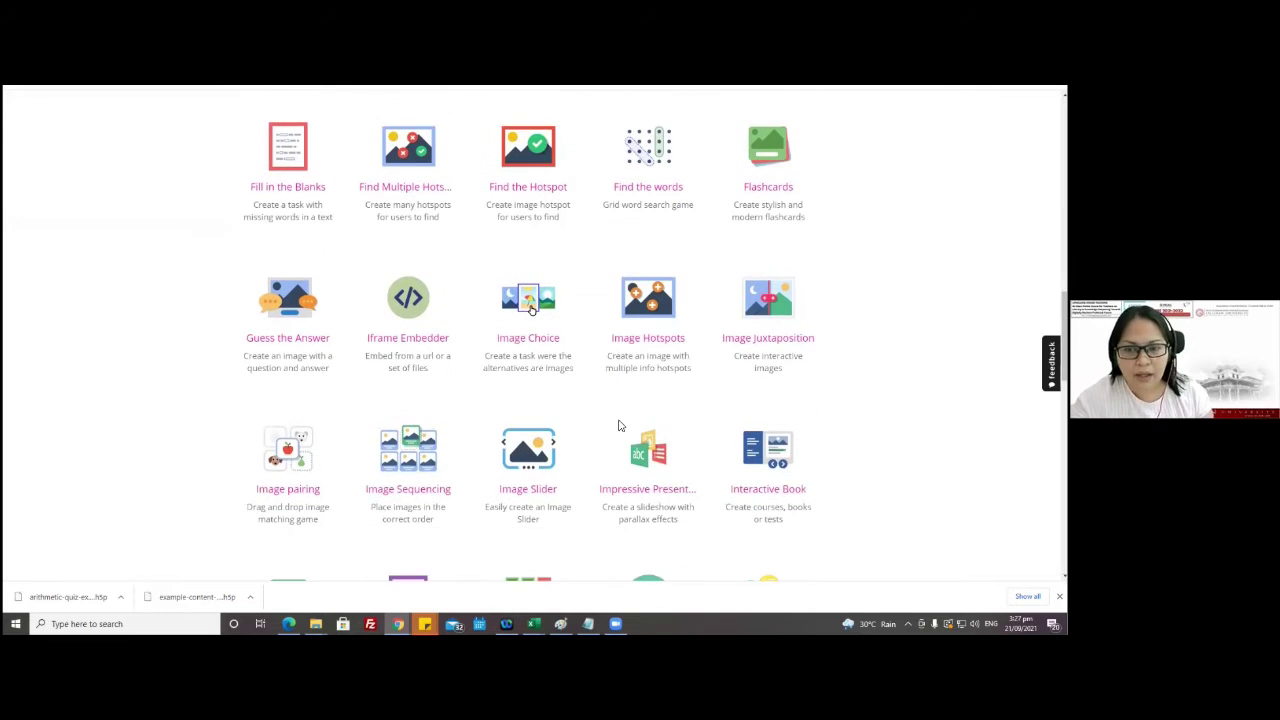
{"action": "scroll", "coordinate": [621, 420], "scroll_direction": "down", "scroll_amount": 1}
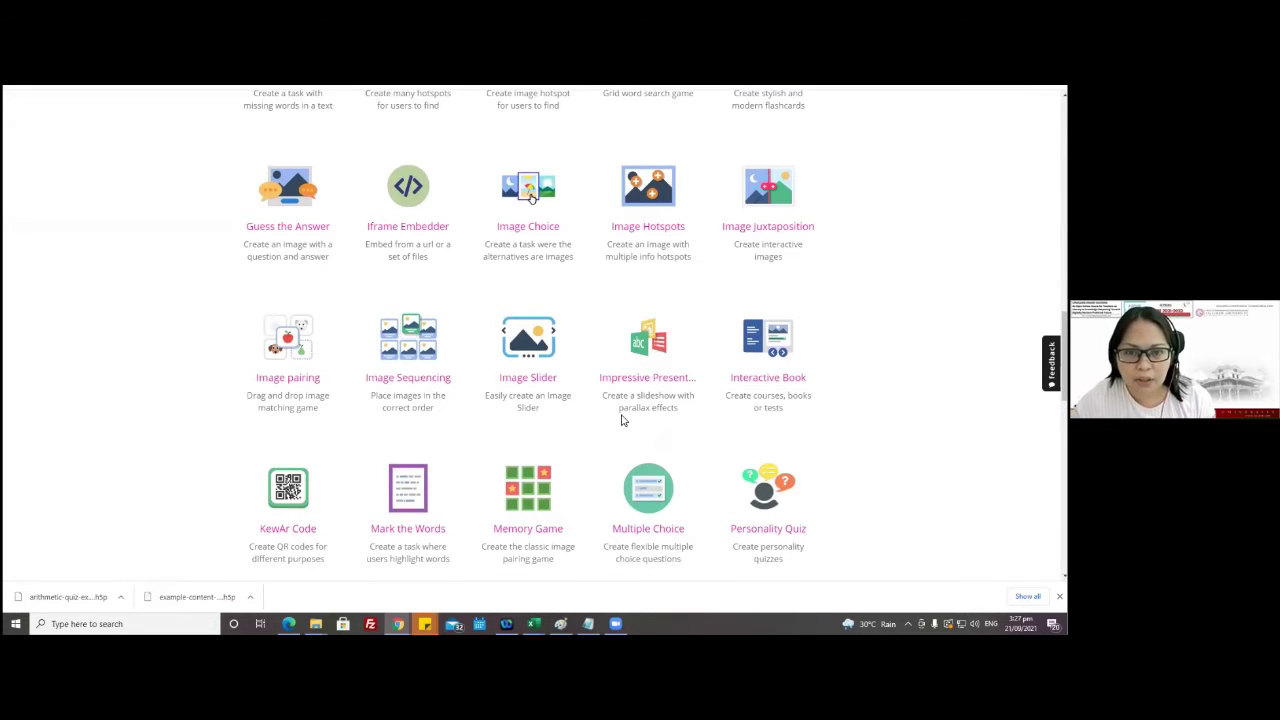
{"action": "scroll", "coordinate": [621, 420], "scroll_direction": "down", "scroll_amount": 3}
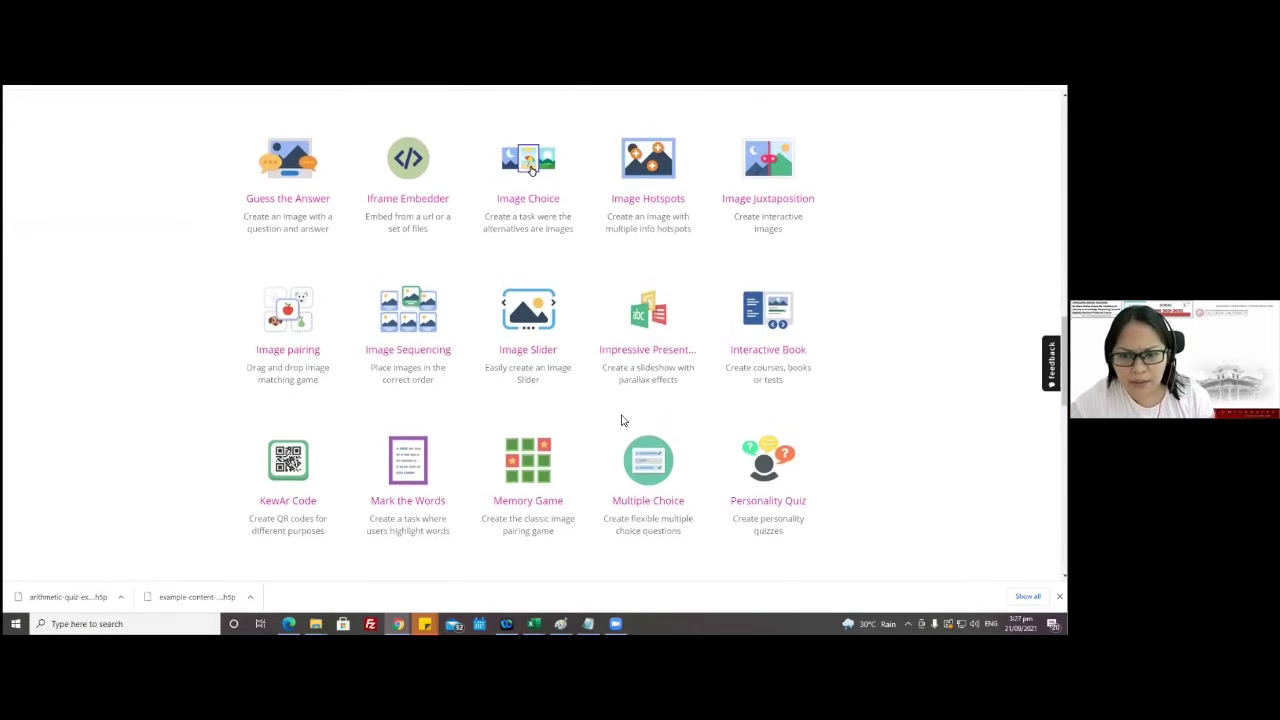
{"action": "scroll", "coordinate": [621, 420], "scroll_direction": "down", "scroll_amount": 3}
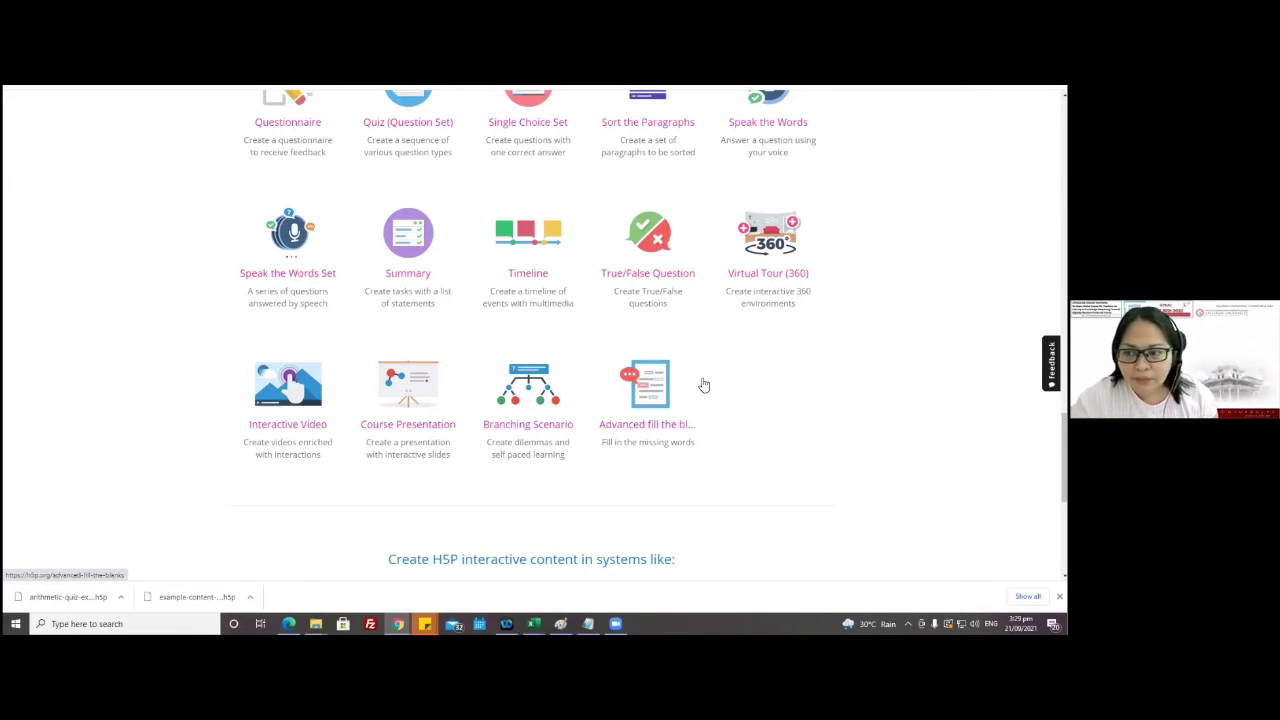
- Find the Drag and Drop content type in the catalogue, open it and view its "Simple drag and drop" example
{"action": "scroll", "coordinate": [703, 385], "scroll_direction": "up", "scroll_amount": 6}
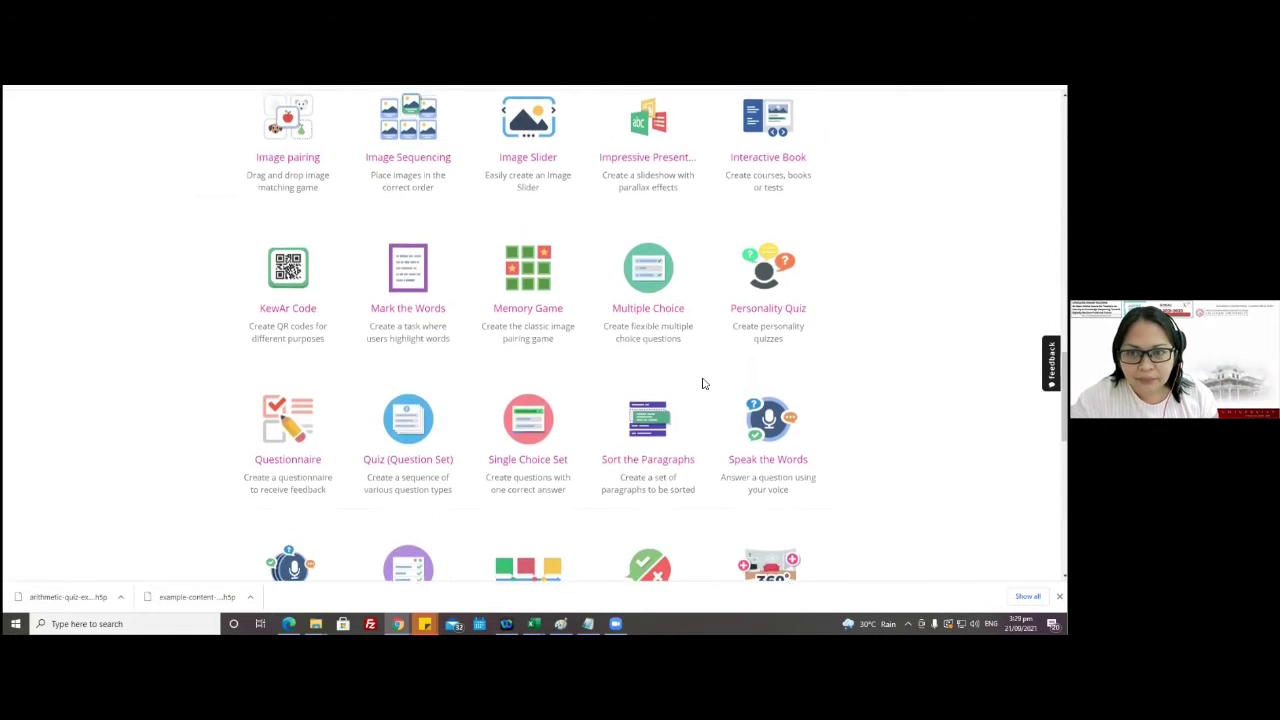
{"action": "scroll", "coordinate": [703, 385], "scroll_direction": "up", "scroll_amount": 2}
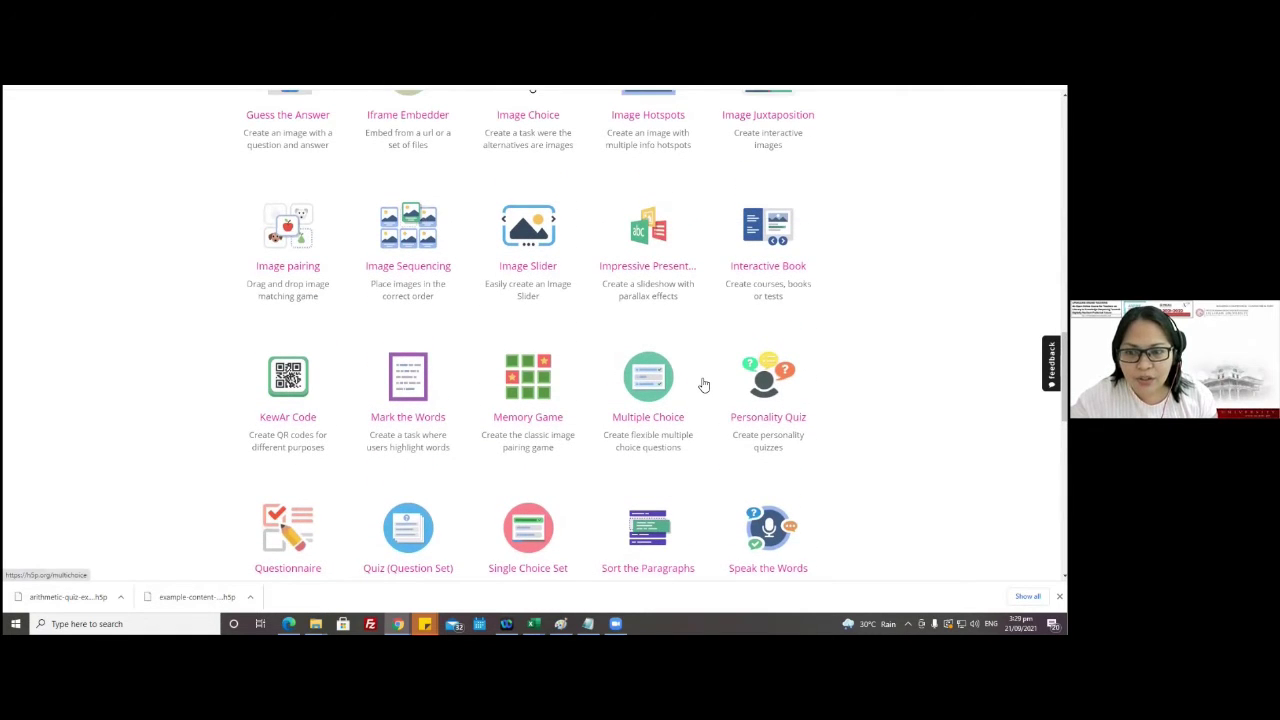
{"action": "scroll", "coordinate": [703, 385], "scroll_direction": "down", "scroll_amount": 8}
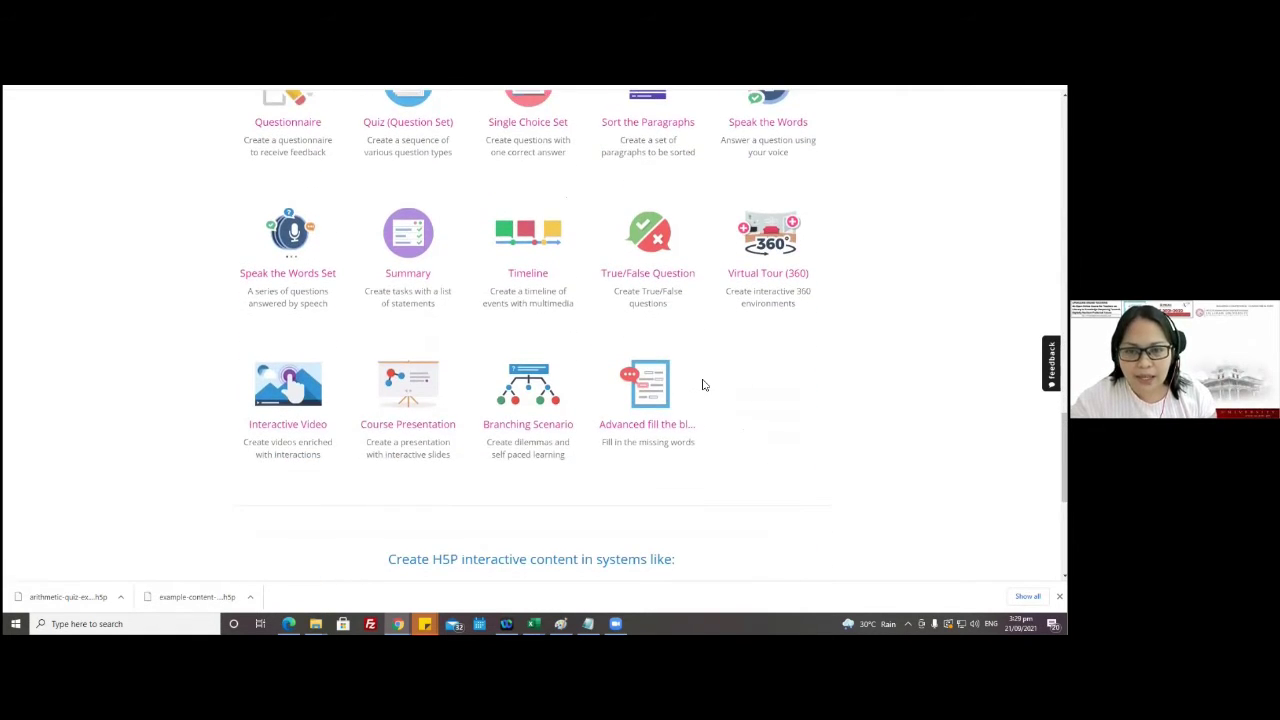
{"action": "scroll", "coordinate": [703, 385], "scroll_direction": "up", "scroll_amount": 4}
{"action": "scroll", "coordinate": [703, 385], "scroll_direction": "up", "scroll_amount": 9}
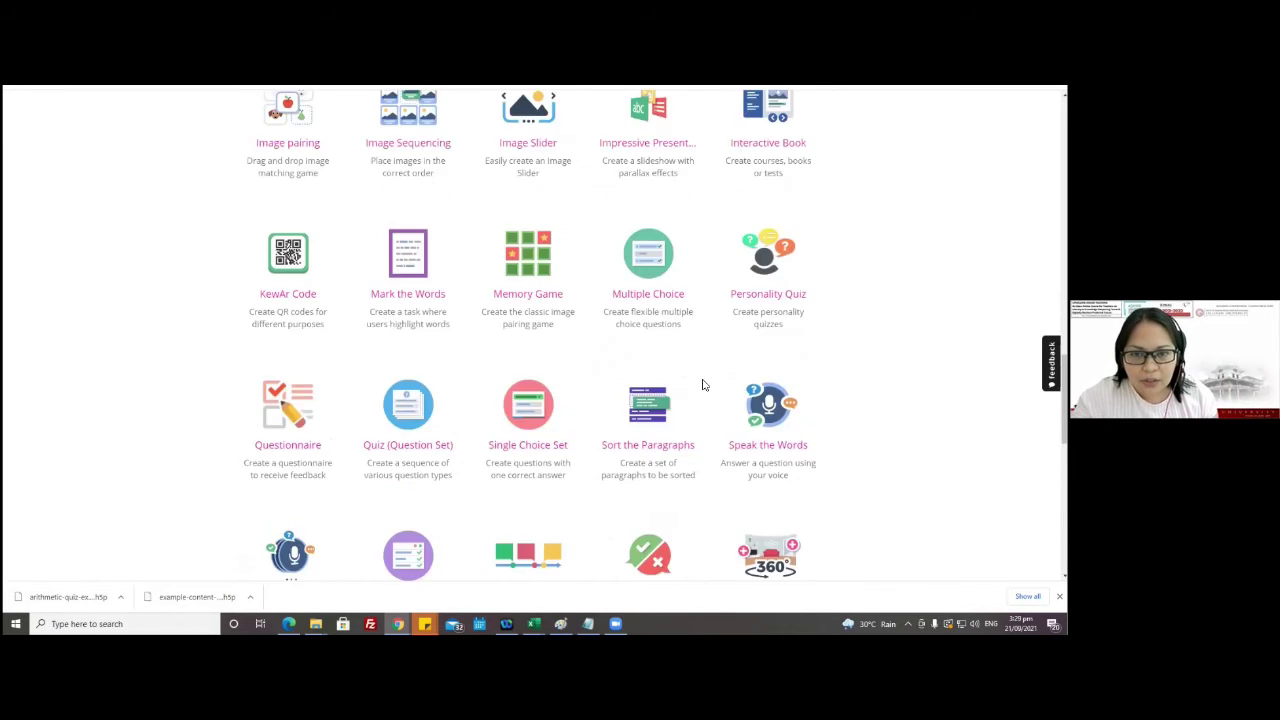
{"action": "scroll", "coordinate": [703, 385], "scroll_direction": "up", "scroll_amount": 4}
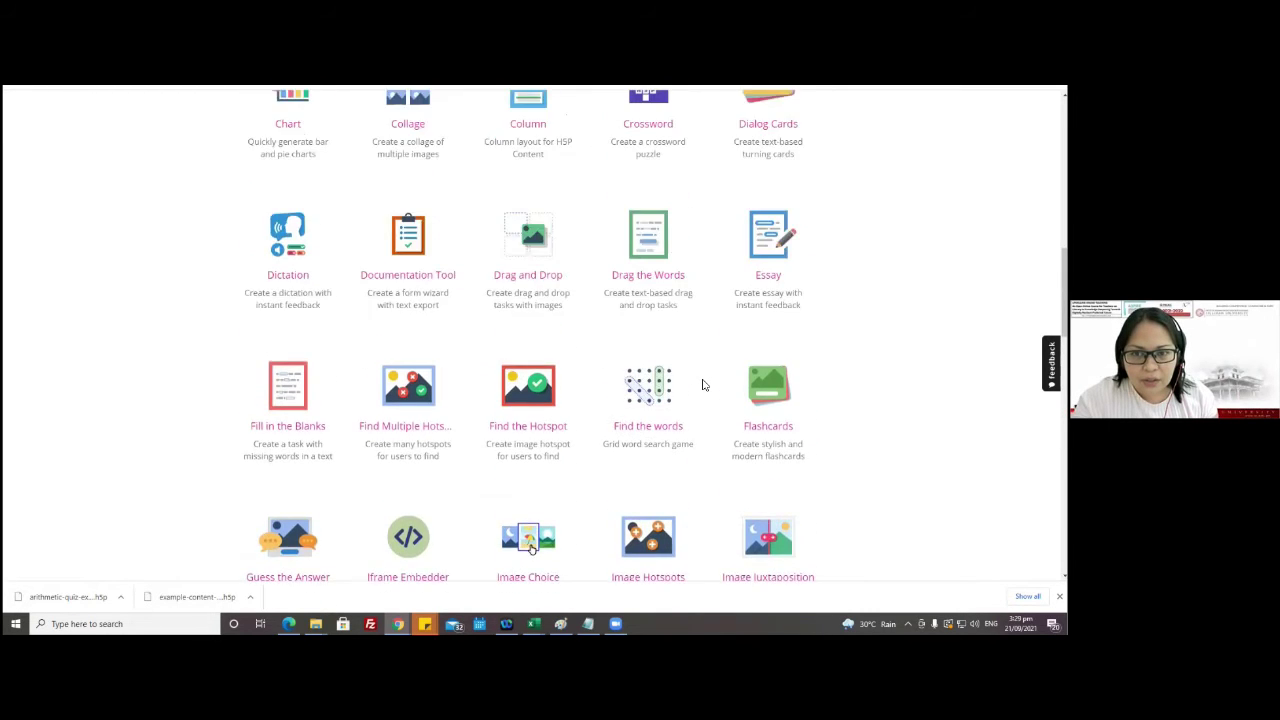
{"action": "left_click", "coordinate": [552, 314]}
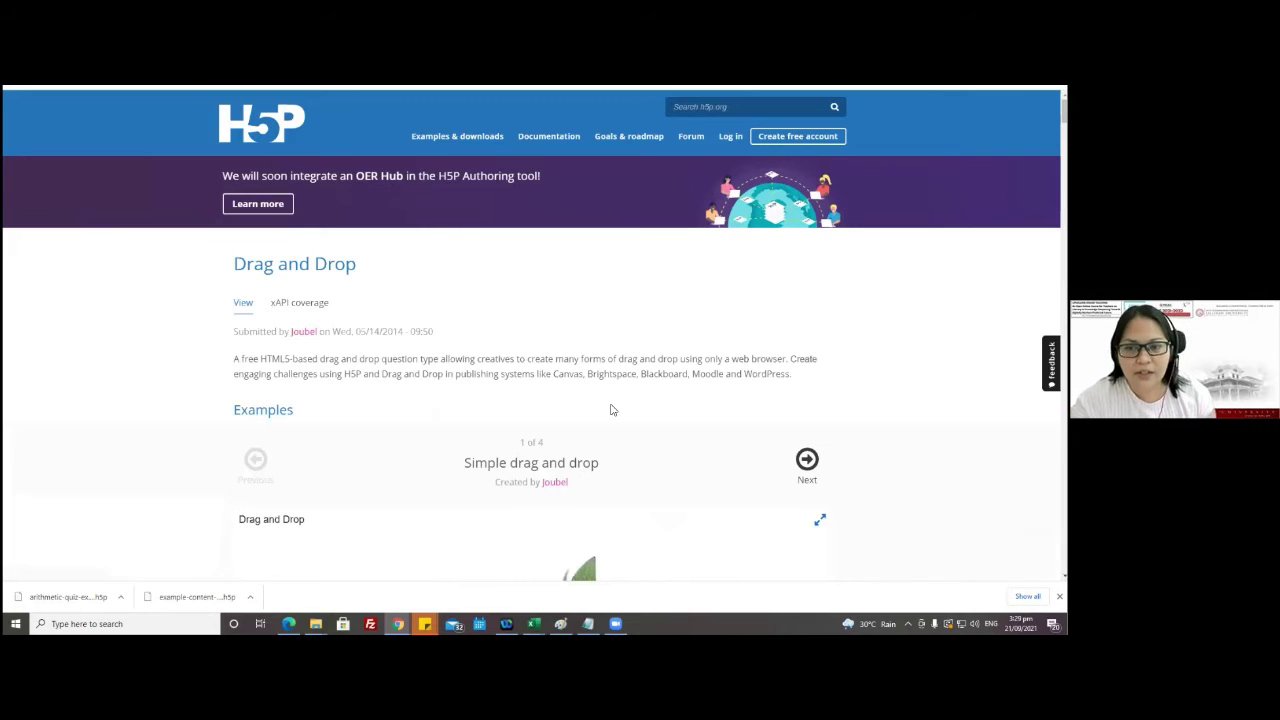
{"action": "scroll", "coordinate": [612, 409], "scroll_direction": "down", "scroll_amount": 3}
{"action": "scroll", "coordinate": [612, 410], "scroll_direction": "down", "scroll_amount": 3}
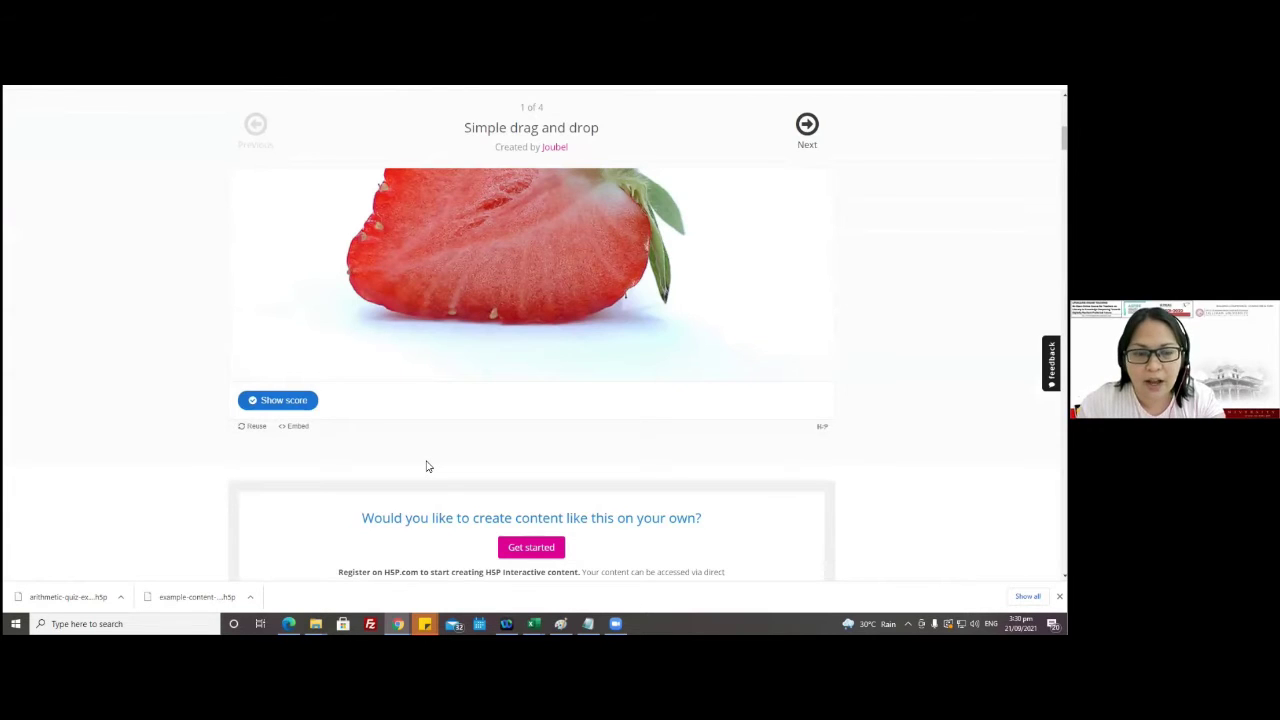
- Go to the account page, open its Contents list and start creating new interactive content
{"action": "scroll", "coordinate": [426, 466], "scroll_direction": "up", "scroll_amount": 5}
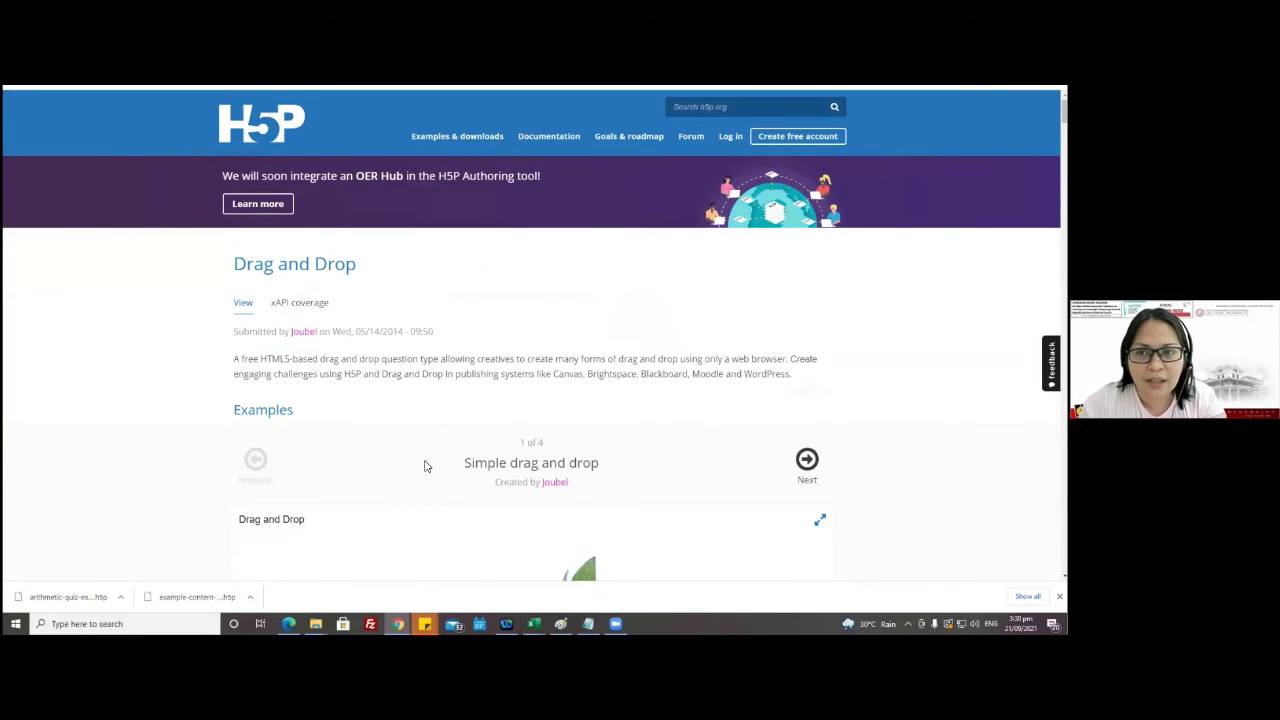
{"action": "left_click", "coordinate": [736, 145]}
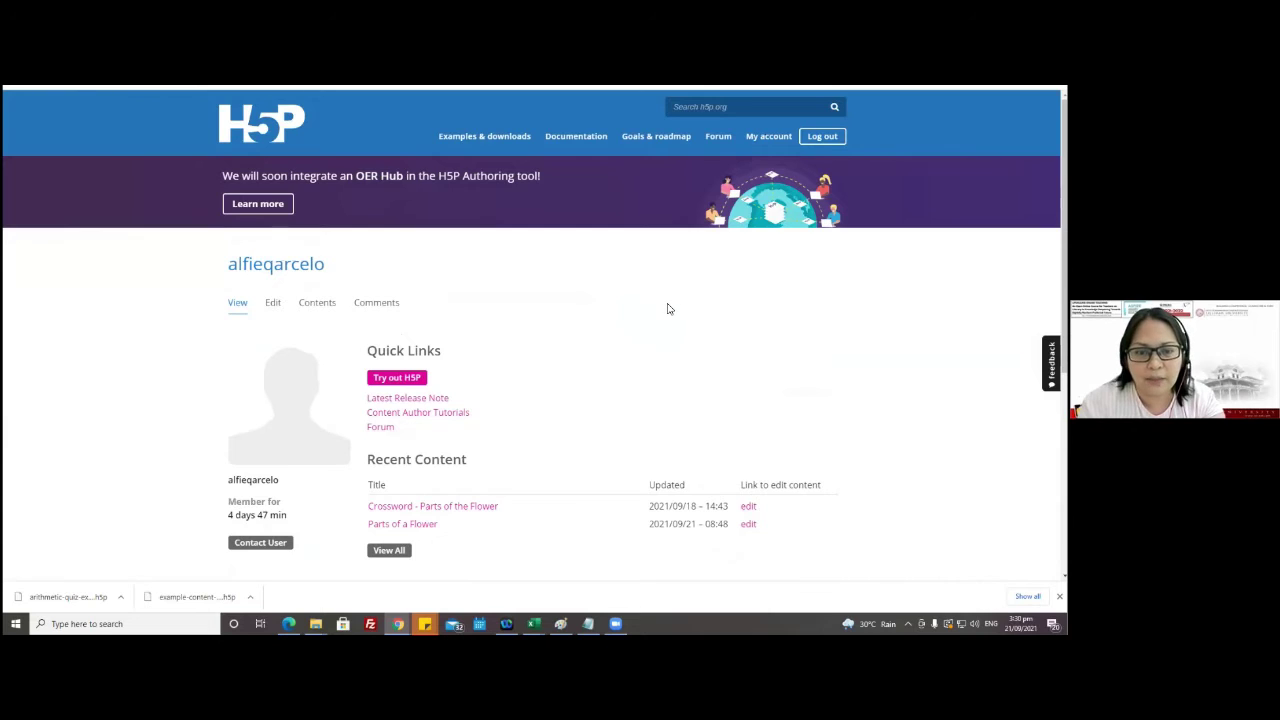
{"action": "scroll", "coordinate": [668, 308], "scroll_direction": "down", "scroll_amount": 2}
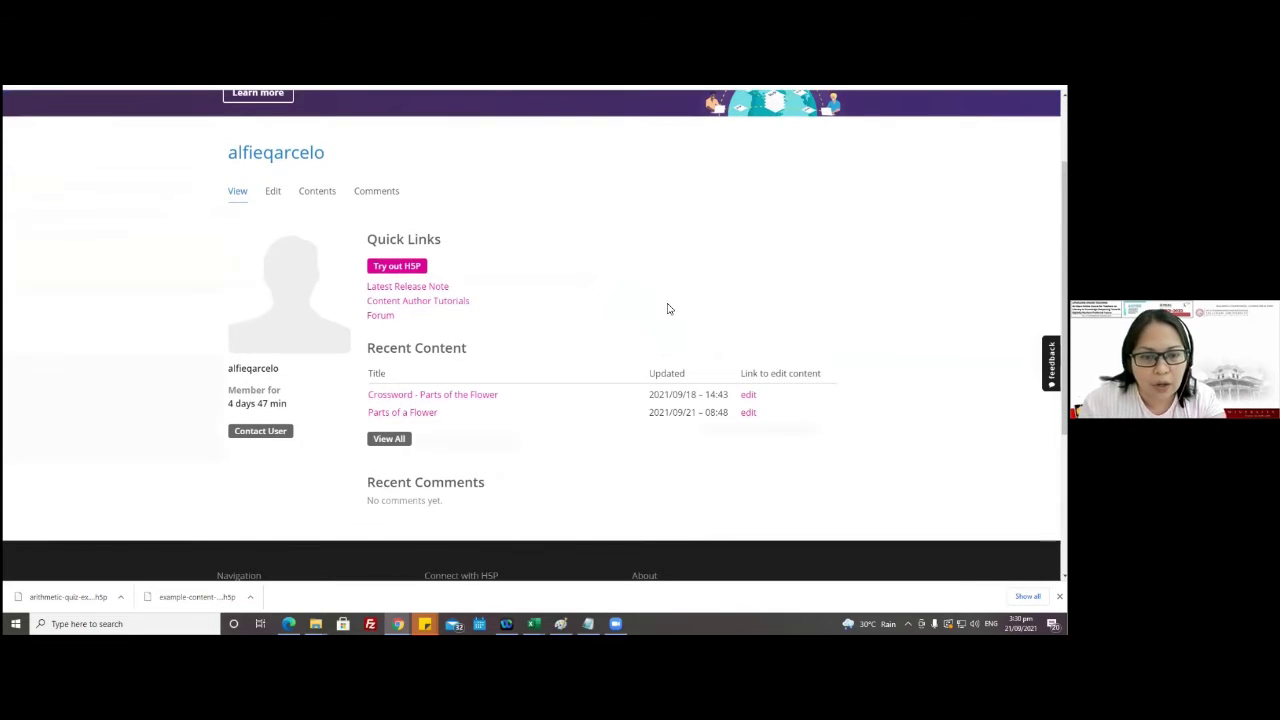
{"action": "scroll", "coordinate": [668, 308], "scroll_direction": "up", "scroll_amount": 2}
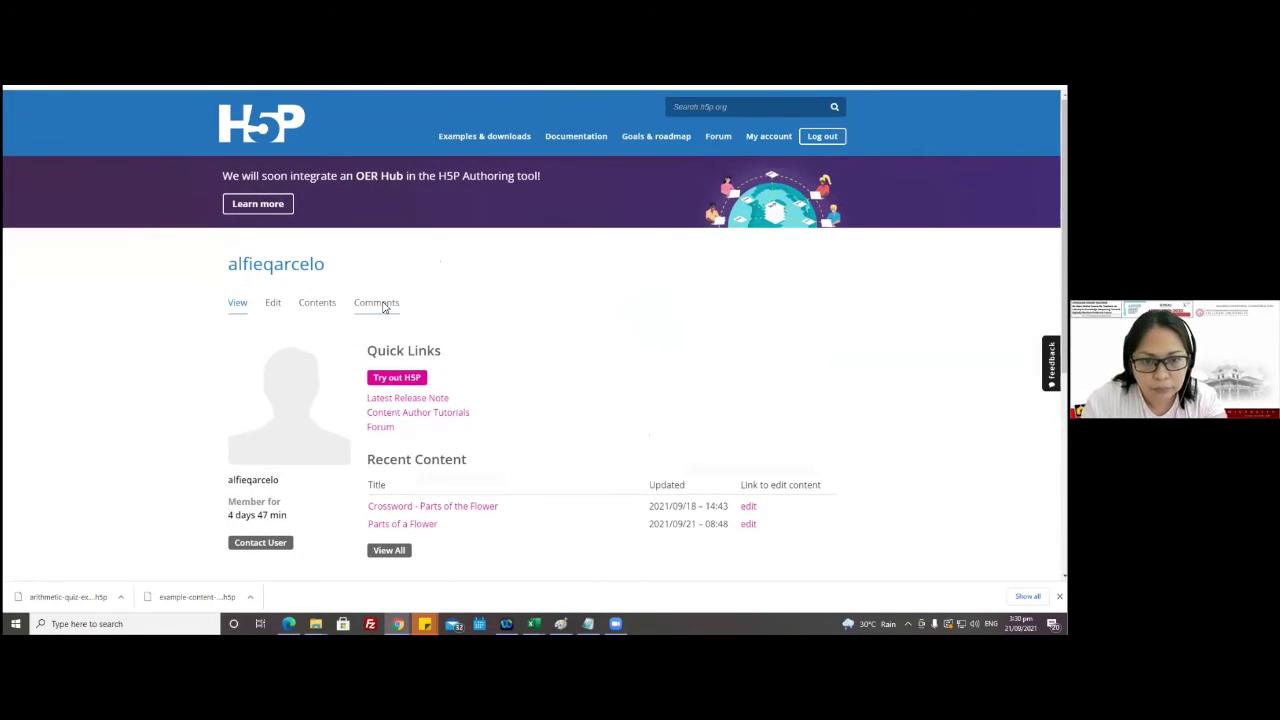
{"action": "left_click", "coordinate": [316, 310]}
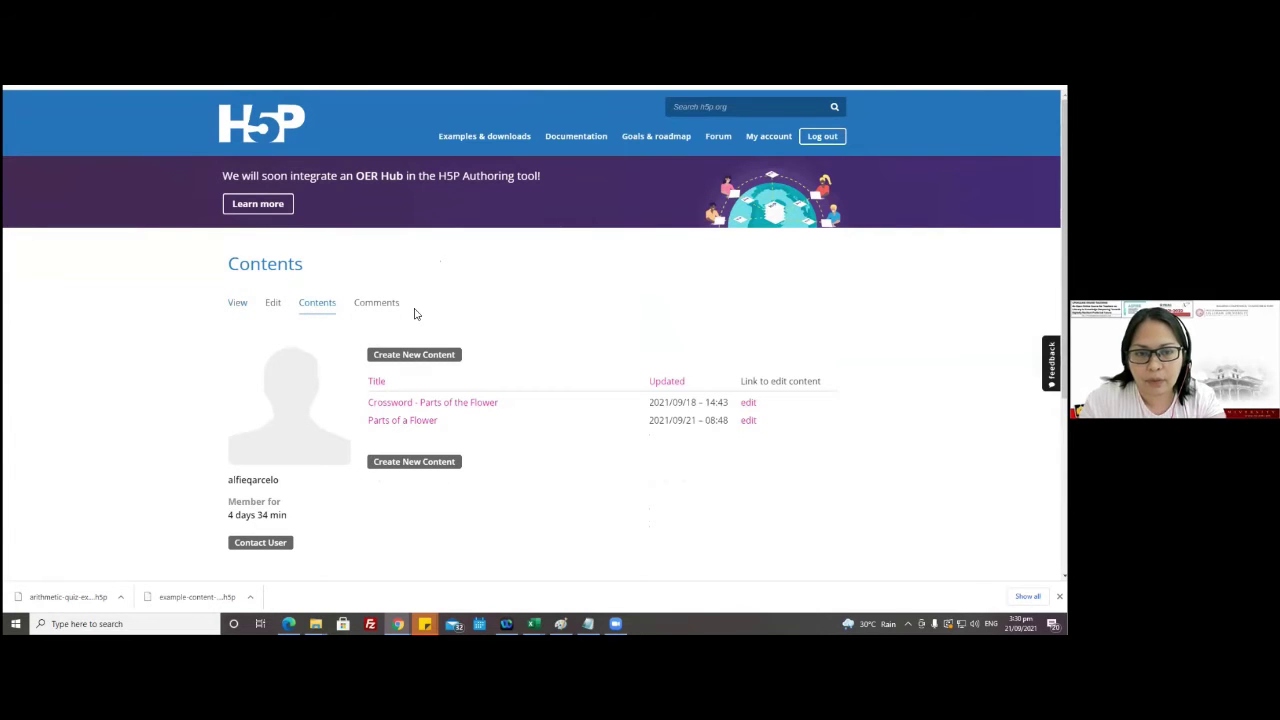
{"action": "scroll", "coordinate": [416, 314], "scroll_direction": "down", "scroll_amount": 2}
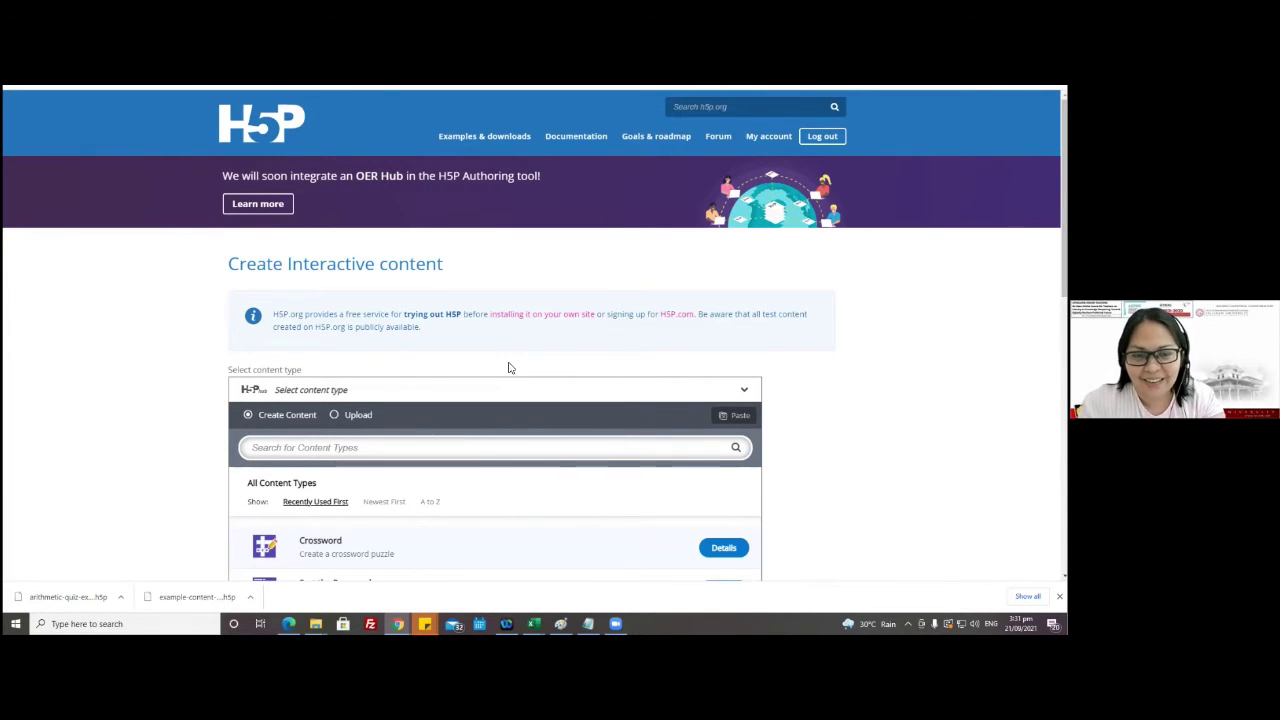
- Upload example-content-drag-and-drop-4-73038.h5p from the Downloads folder and use it as the new content
{"action": "scroll", "coordinate": [508, 367], "scroll_direction": "down", "scroll_amount": 1}
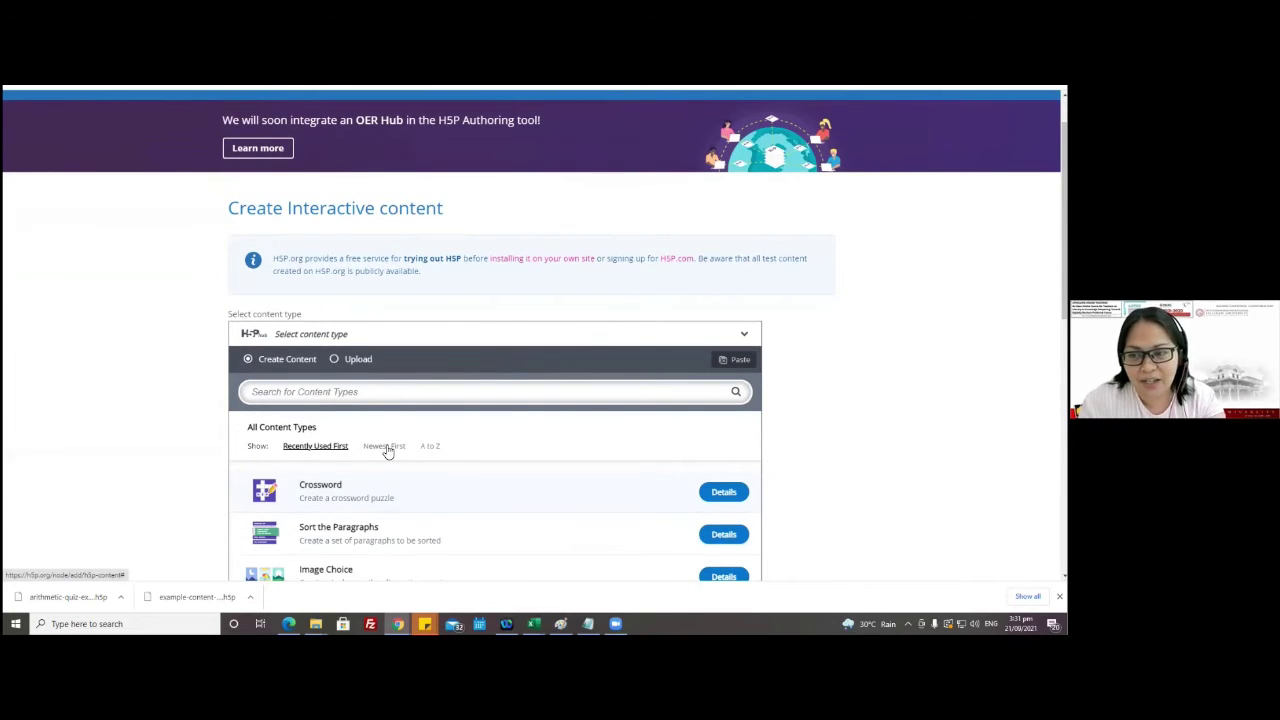
{"action": "left_click", "coordinate": [335, 360]}
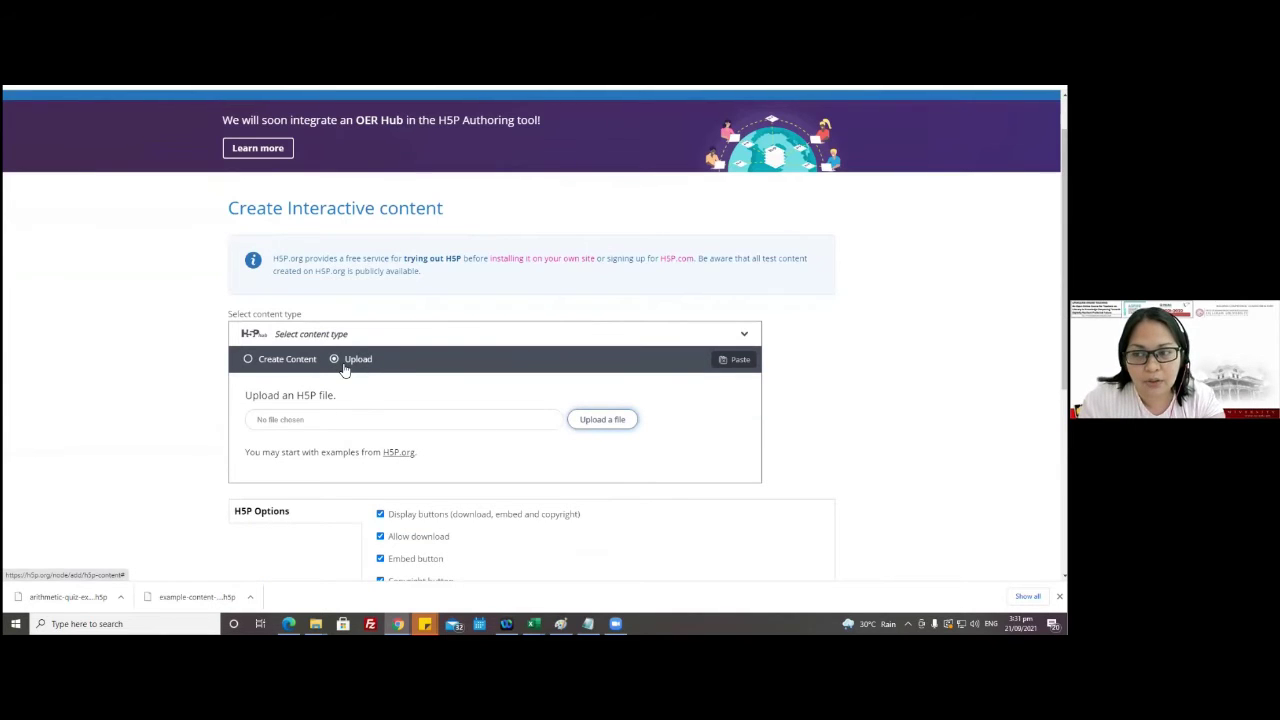
{"action": "left_click", "coordinate": [603, 424]}
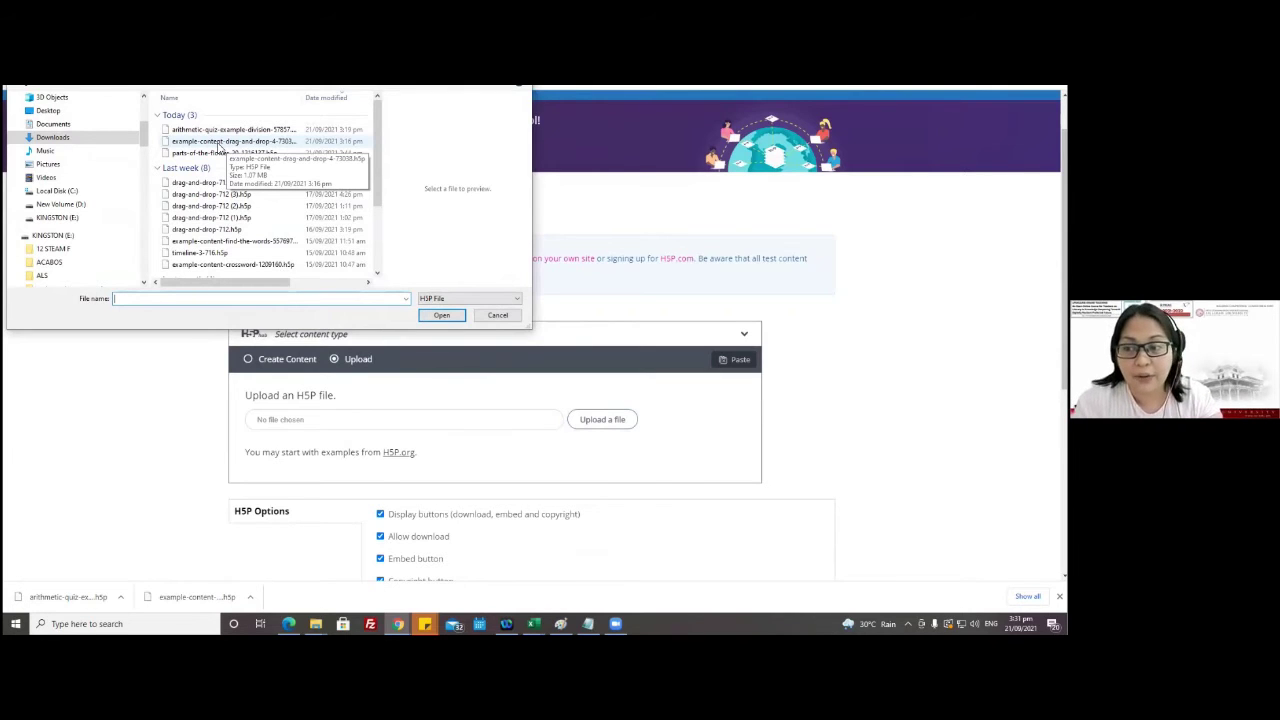
{"action": "left_click", "coordinate": [219, 146]}
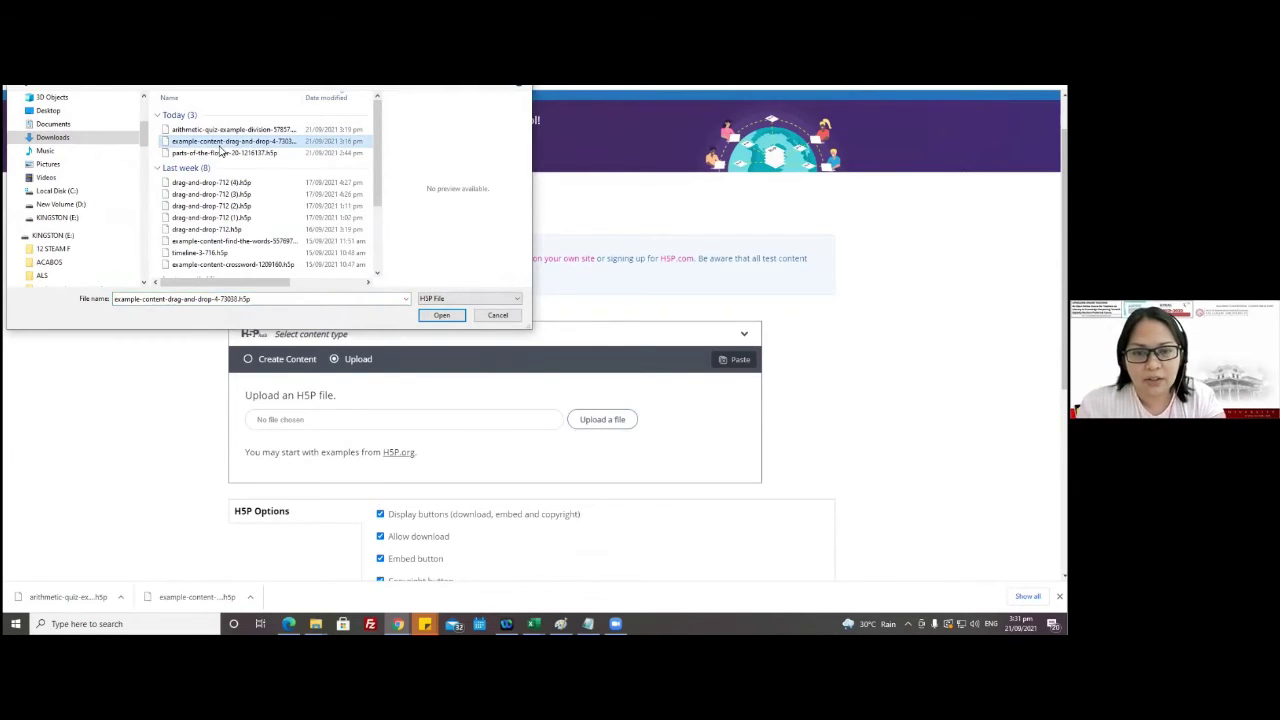
{"action": "left_click", "coordinate": [439, 315]}
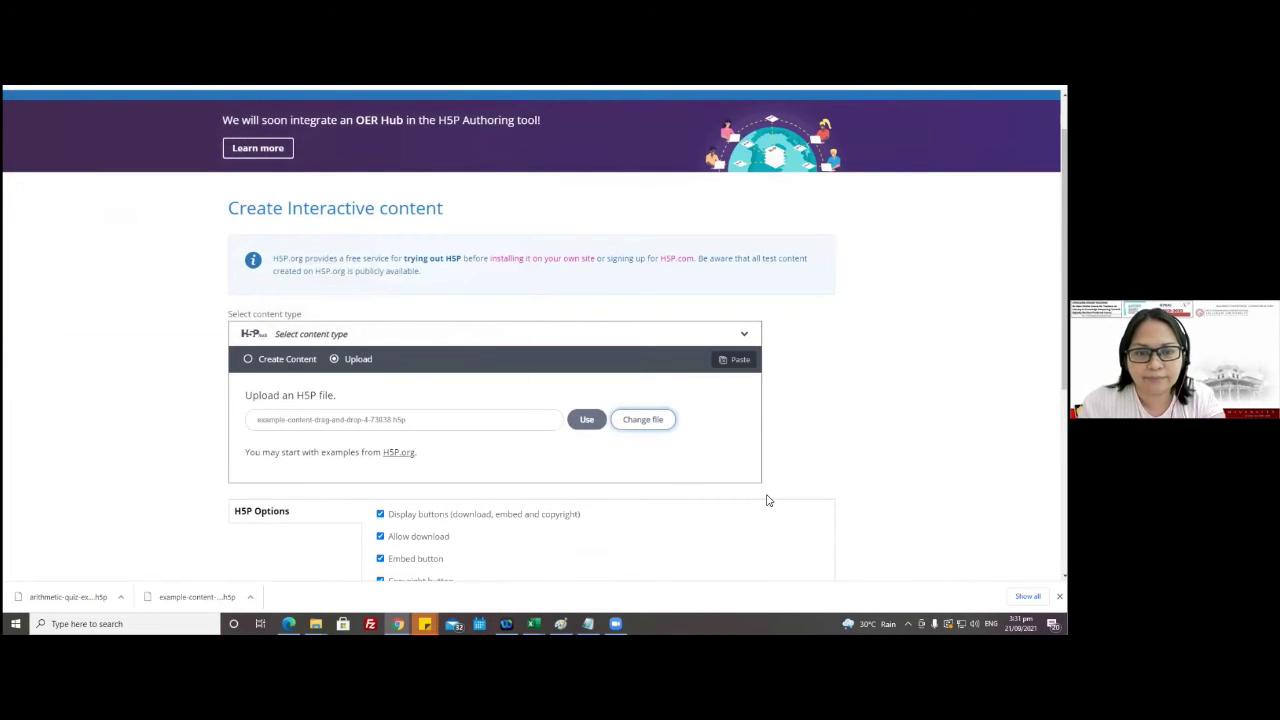
{"action": "left_click", "coordinate": [587, 420]}
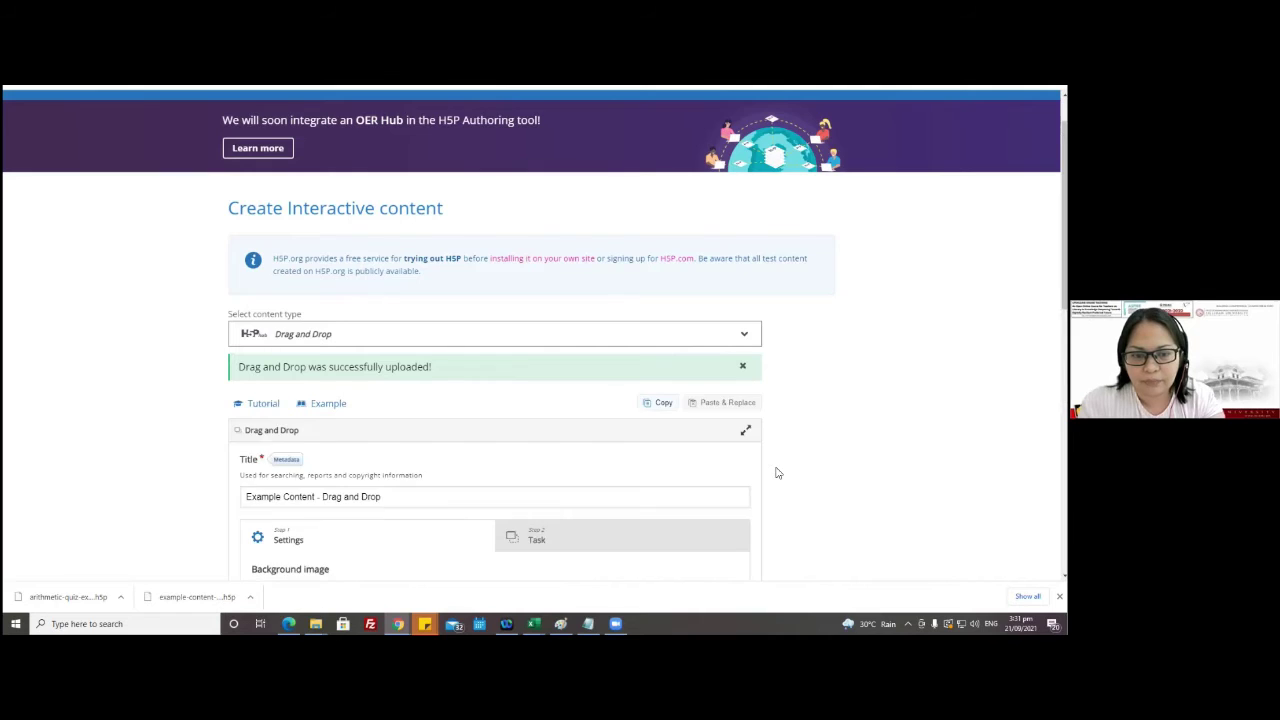
- Review the uploaded activity's title, background image and task size settings, and view its flag-matching task layout
{"action": "scroll", "coordinate": [778, 473], "scroll_direction": "down", "scroll_amount": 2}
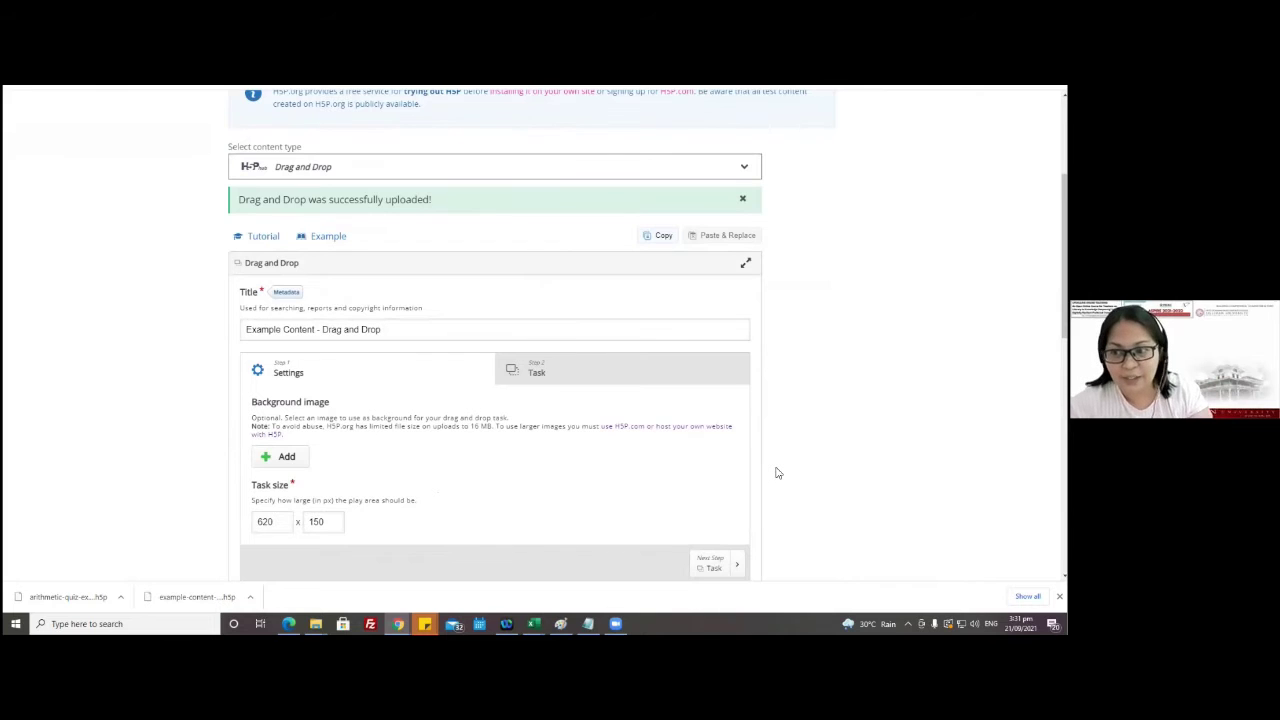
{"action": "scroll", "coordinate": [614, 503], "scroll_direction": "up", "scroll_amount": 2}
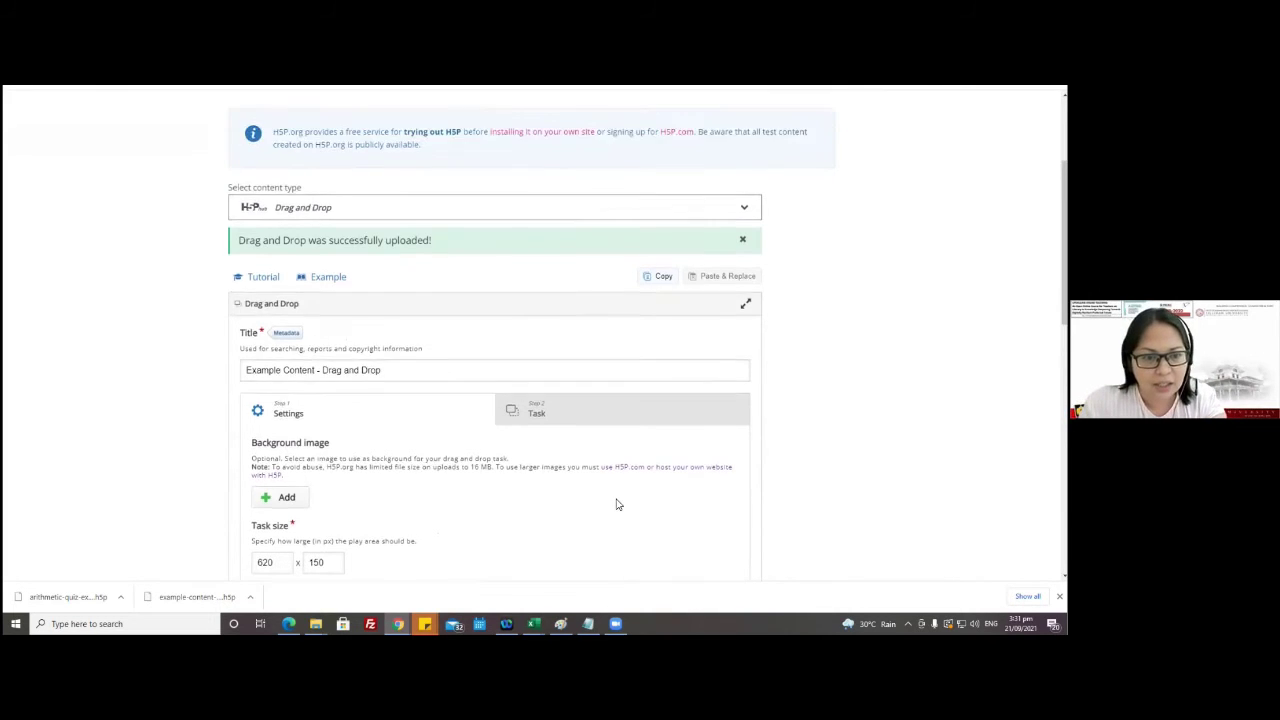
{"action": "scroll", "coordinate": [614, 503], "scroll_direction": "down", "scroll_amount": 2}
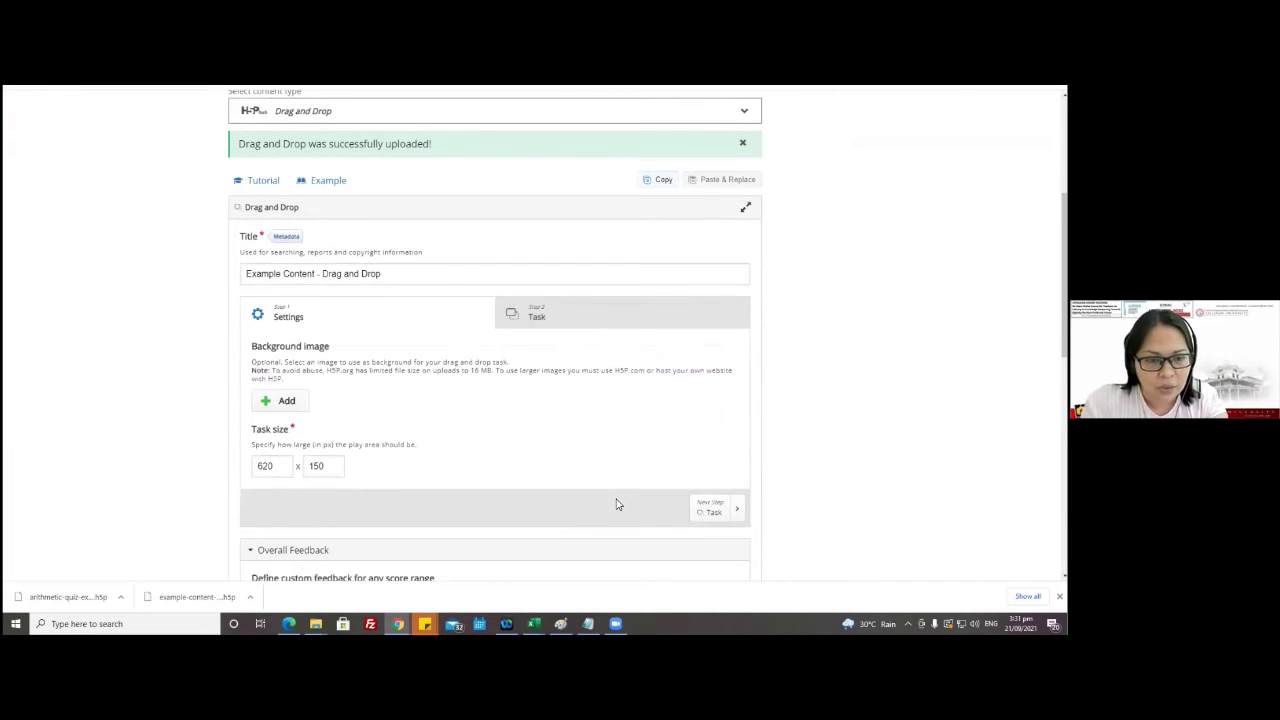
{"action": "scroll", "coordinate": [614, 503], "scroll_direction": "down", "scroll_amount": 1}
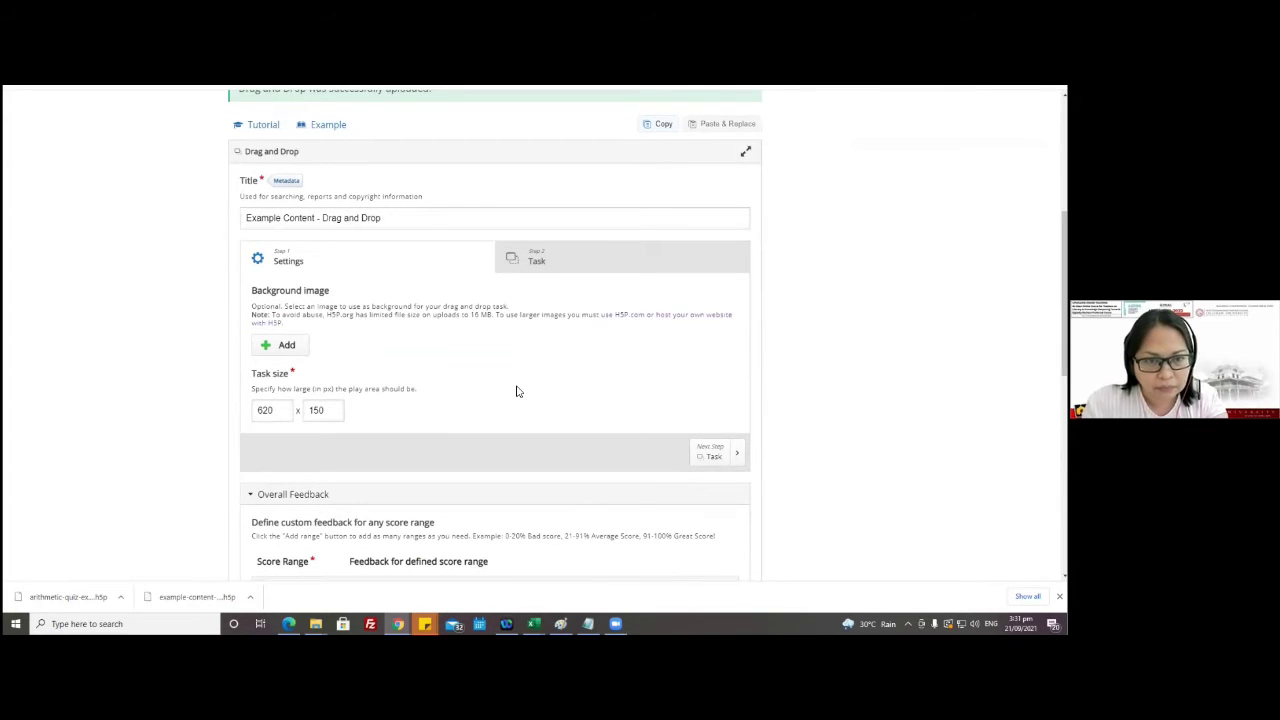
{"action": "left_click", "coordinate": [616, 268]}
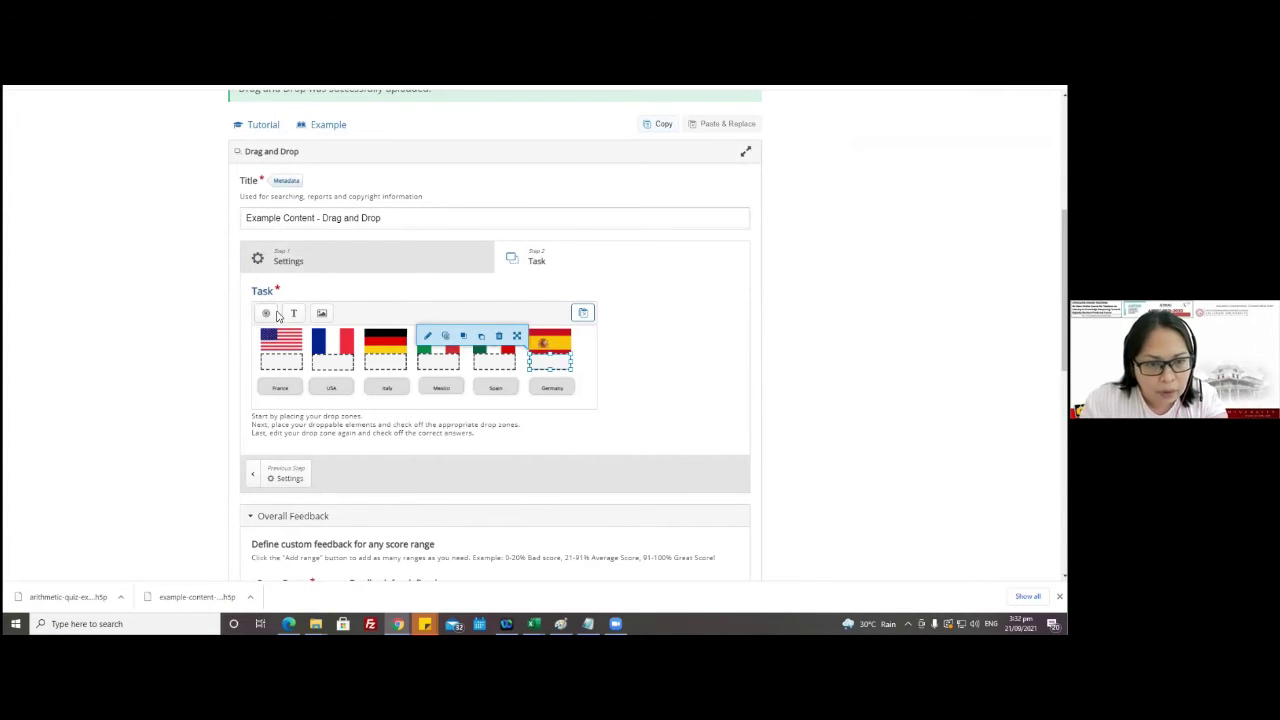
{"action": "left_click", "coordinate": [298, 261]}
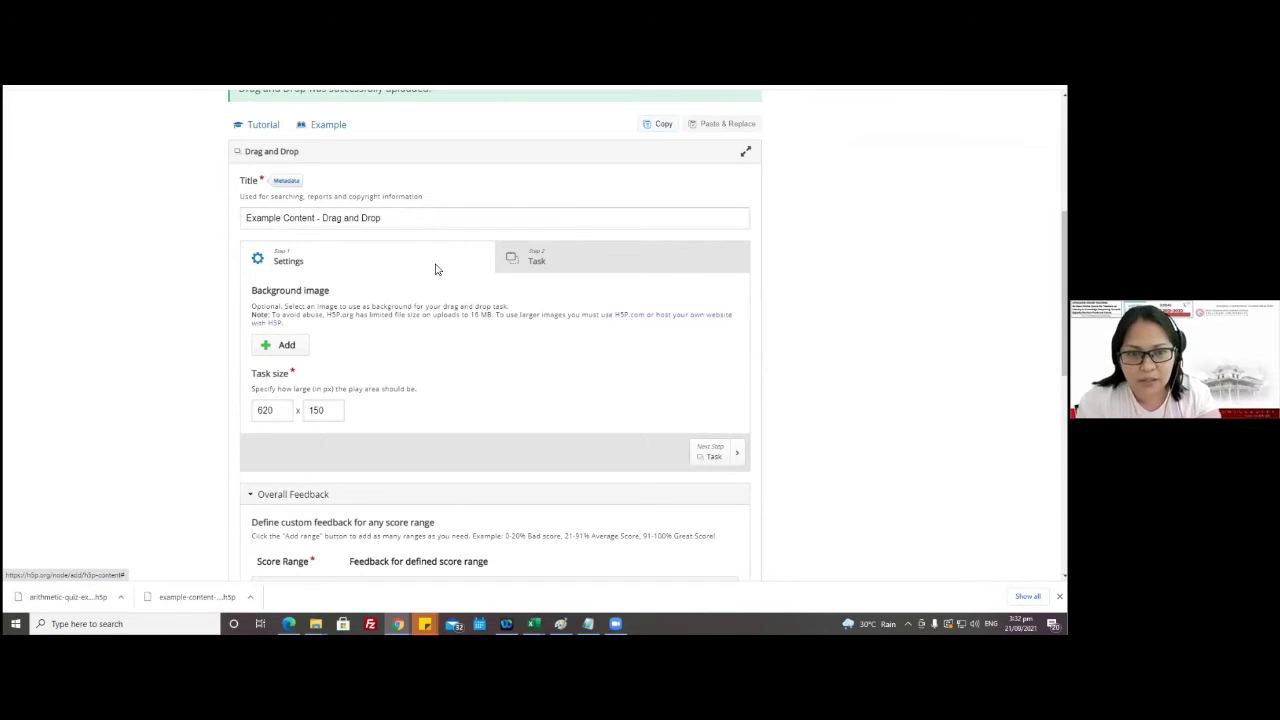
{"action": "left_click", "coordinate": [610, 269]}
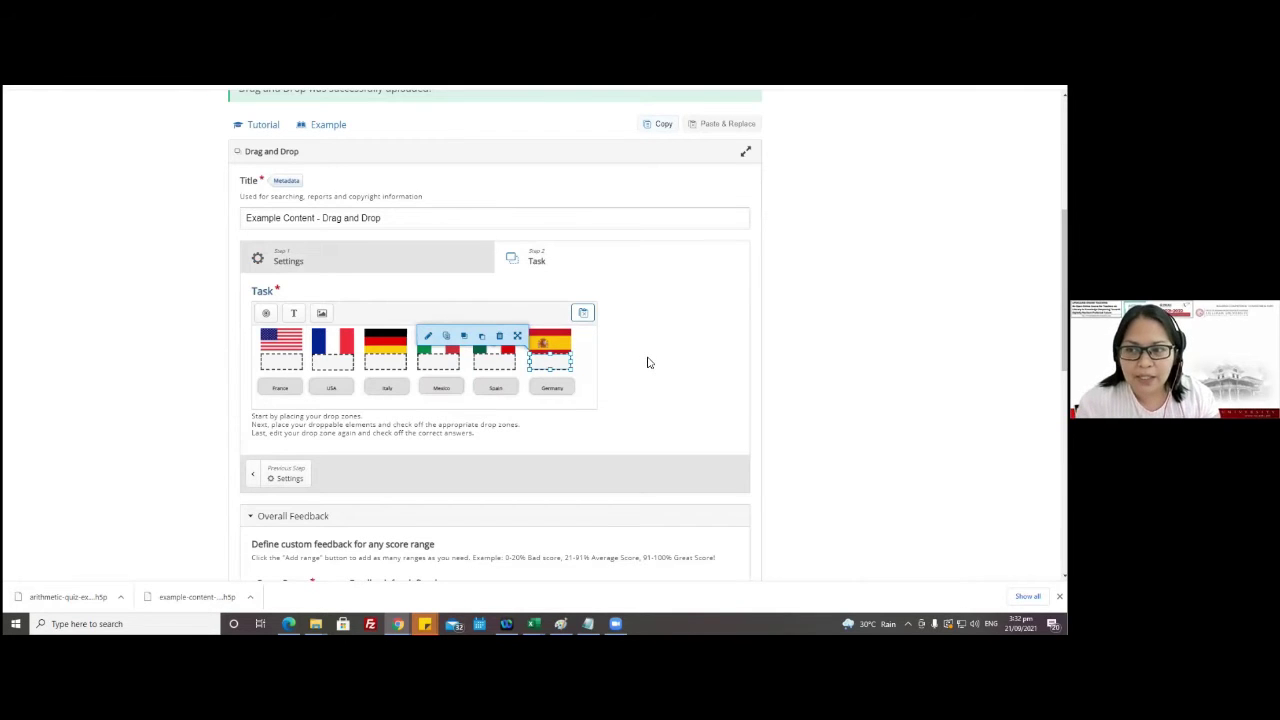
- Remove the American flag image and the drop zone beneath it from the task
{"action": "left_click", "coordinate": [283, 355]}
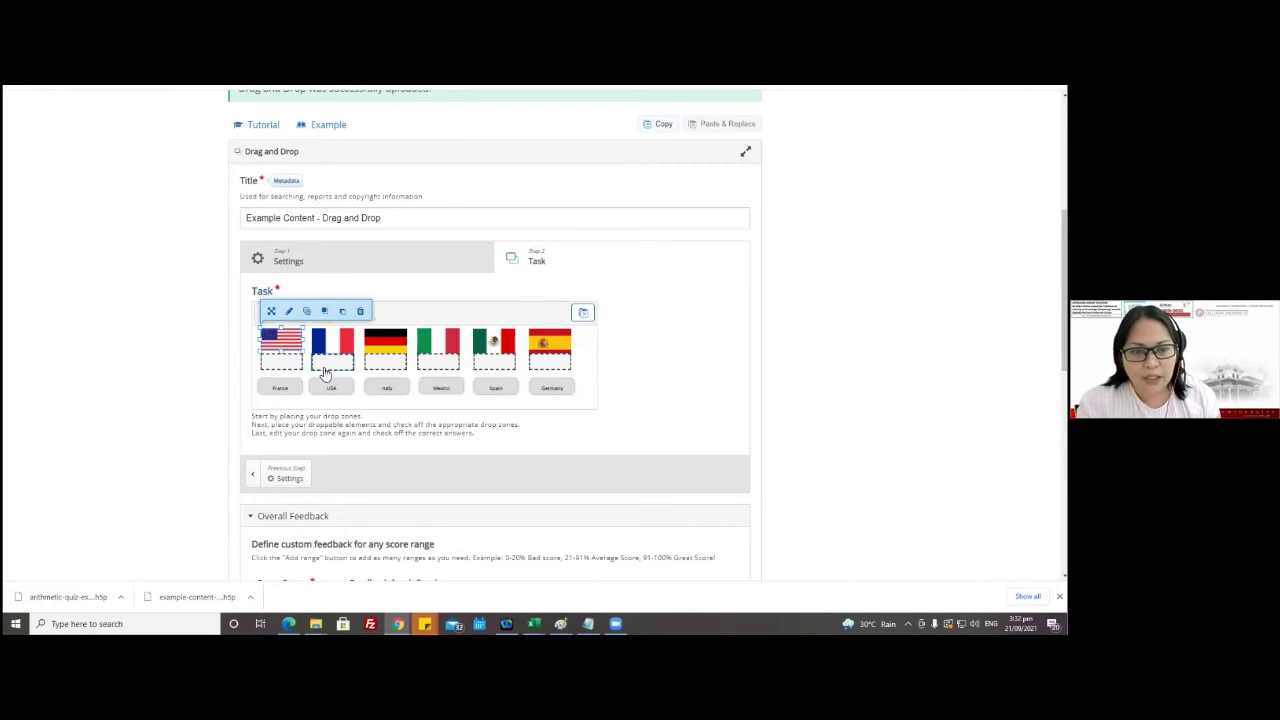
{"action": "left_click", "coordinate": [361, 312]}
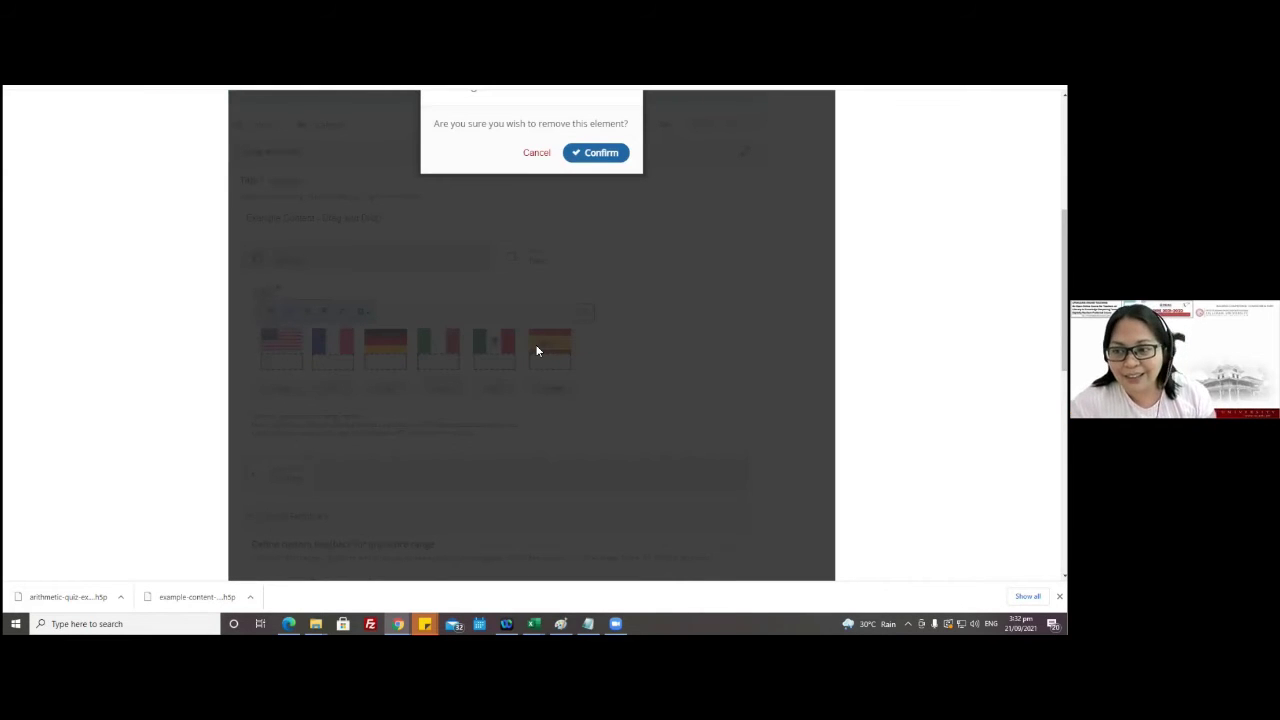
{"action": "left_click", "coordinate": [603, 157]}
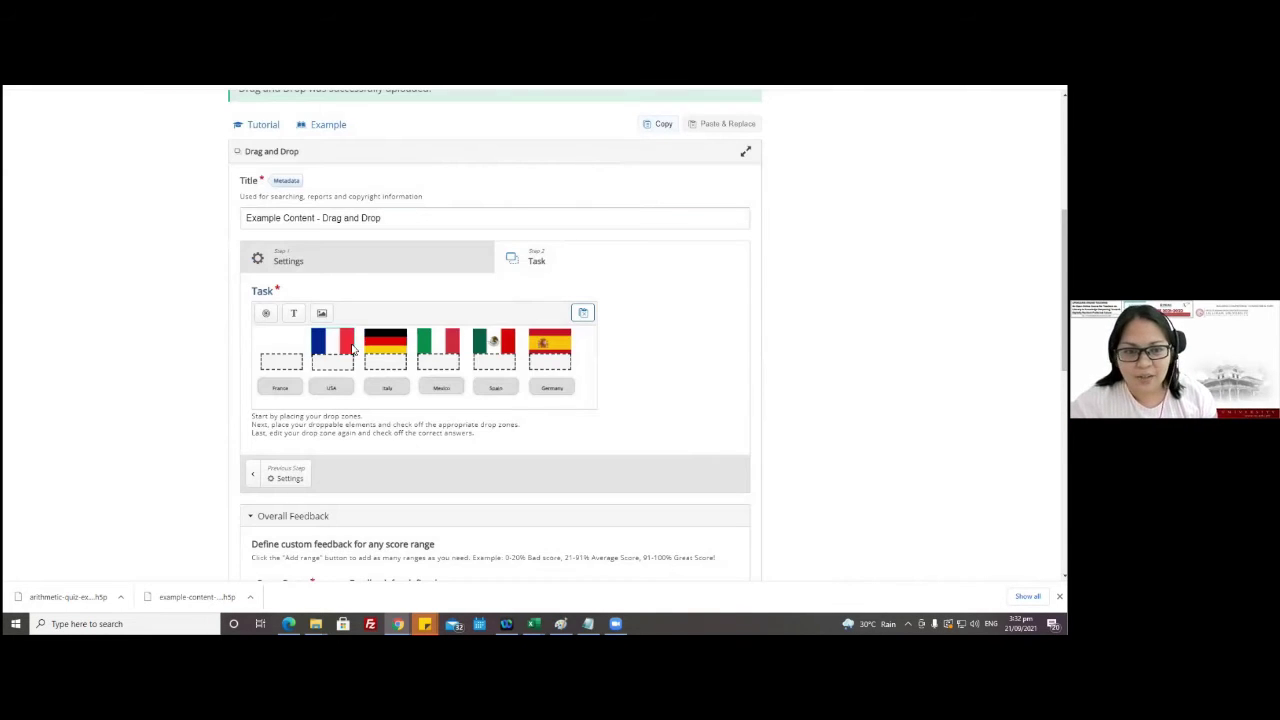
{"action": "left_click", "coordinate": [302, 362]}
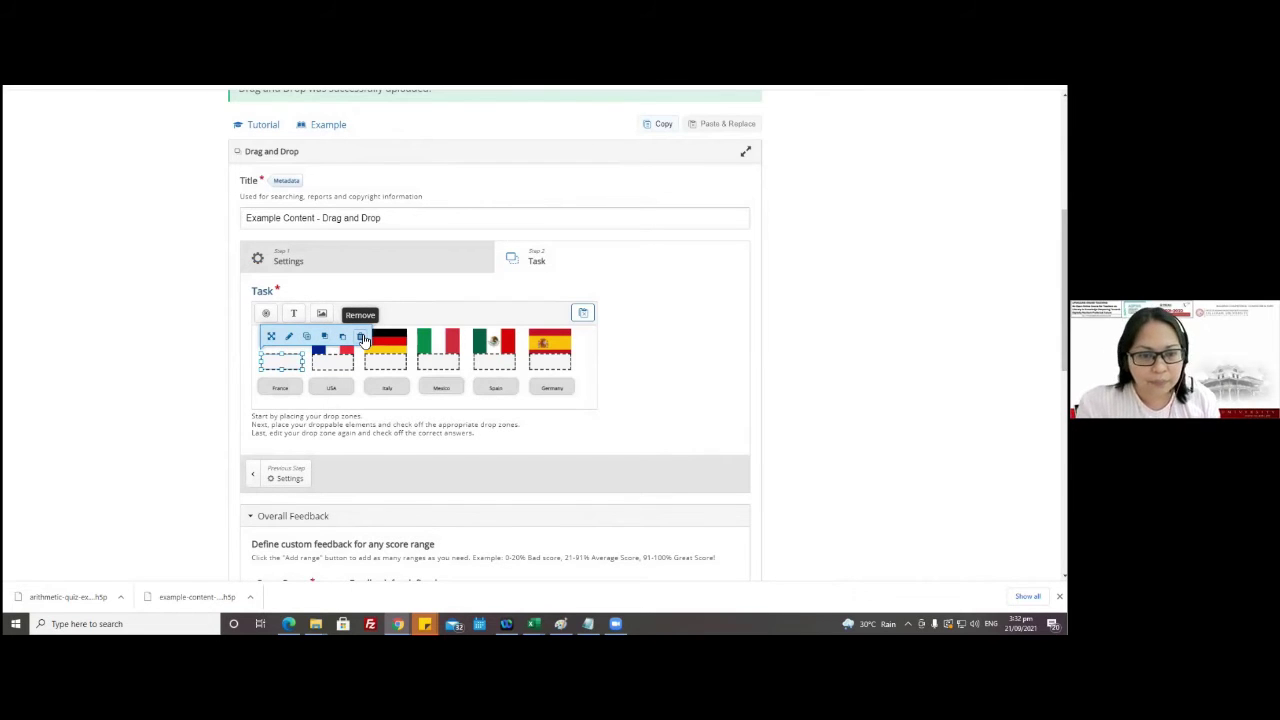
{"action": "left_click", "coordinate": [362, 340]}
{"action": "left_click", "coordinate": [601, 153]}
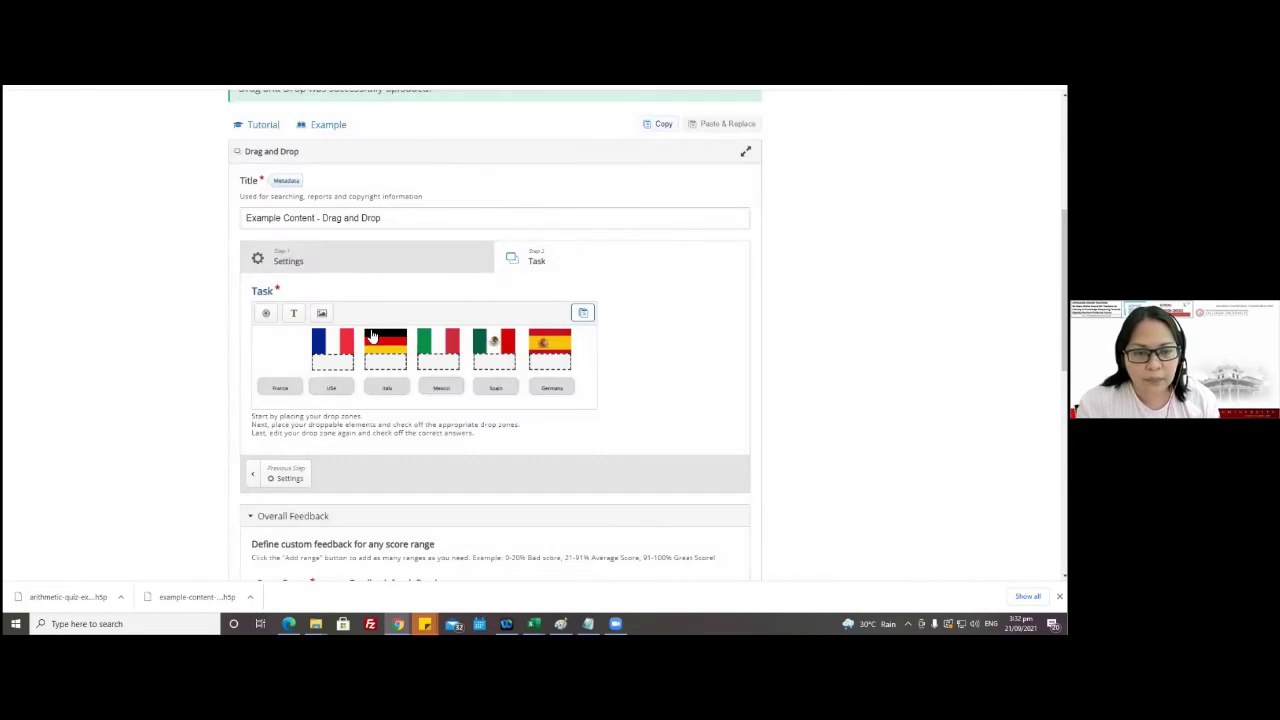
- Remove the French flag image and its drop zone from the task
{"action": "left_click", "coordinate": [343, 342]}
{"action": "left_click", "coordinate": [411, 311]}
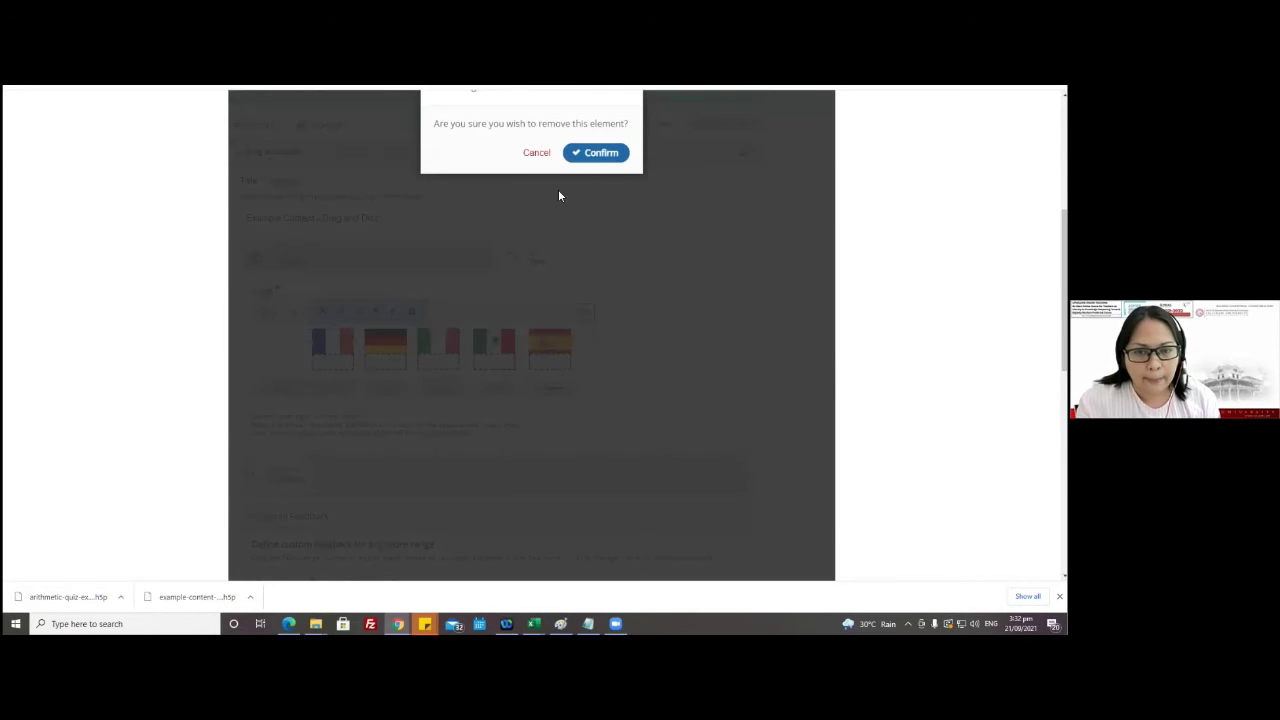
{"action": "left_click", "coordinate": [601, 153]}
{"action": "left_click", "coordinate": [320, 370]}
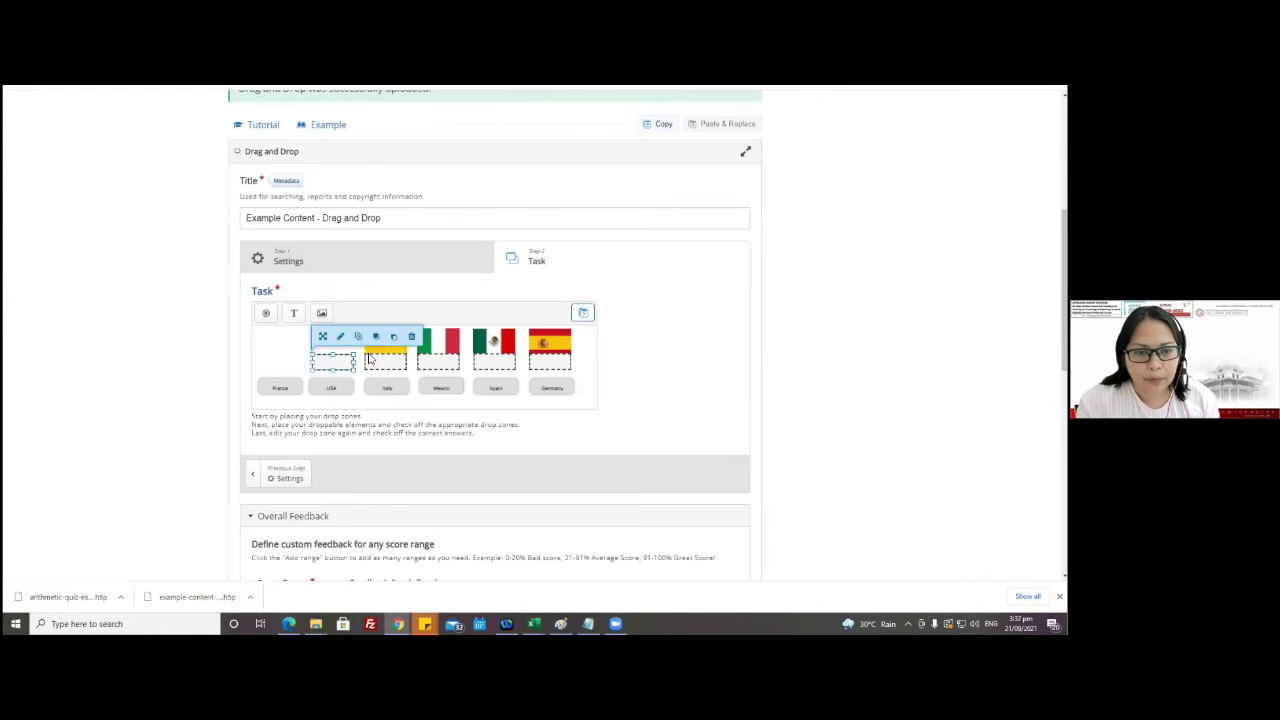
{"action": "left_click", "coordinate": [411, 337]}
{"action": "left_click", "coordinate": [595, 153]}
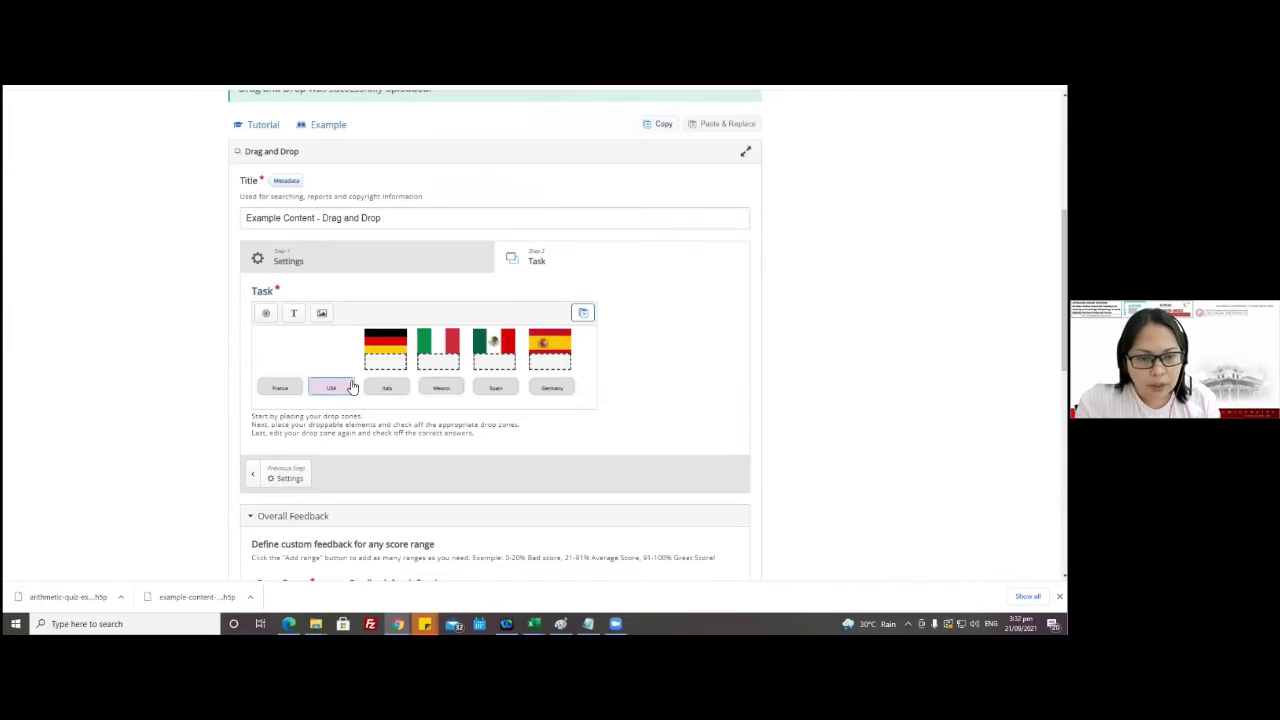
- Remove the USA and France text labels from the task
{"action": "left_click", "coordinate": [328, 386]}
{"action": "left_click", "coordinate": [409, 360]}
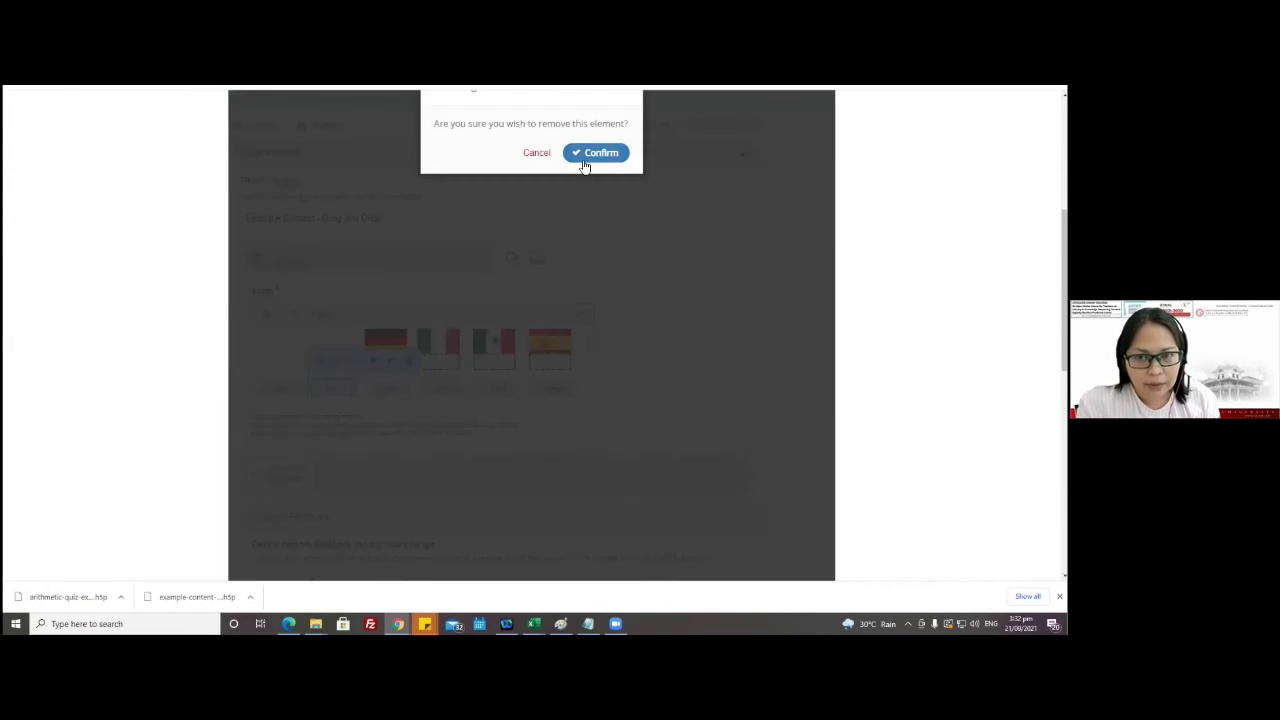
{"action": "left_click", "coordinate": [595, 153]}
{"action": "left_click", "coordinate": [300, 390]}
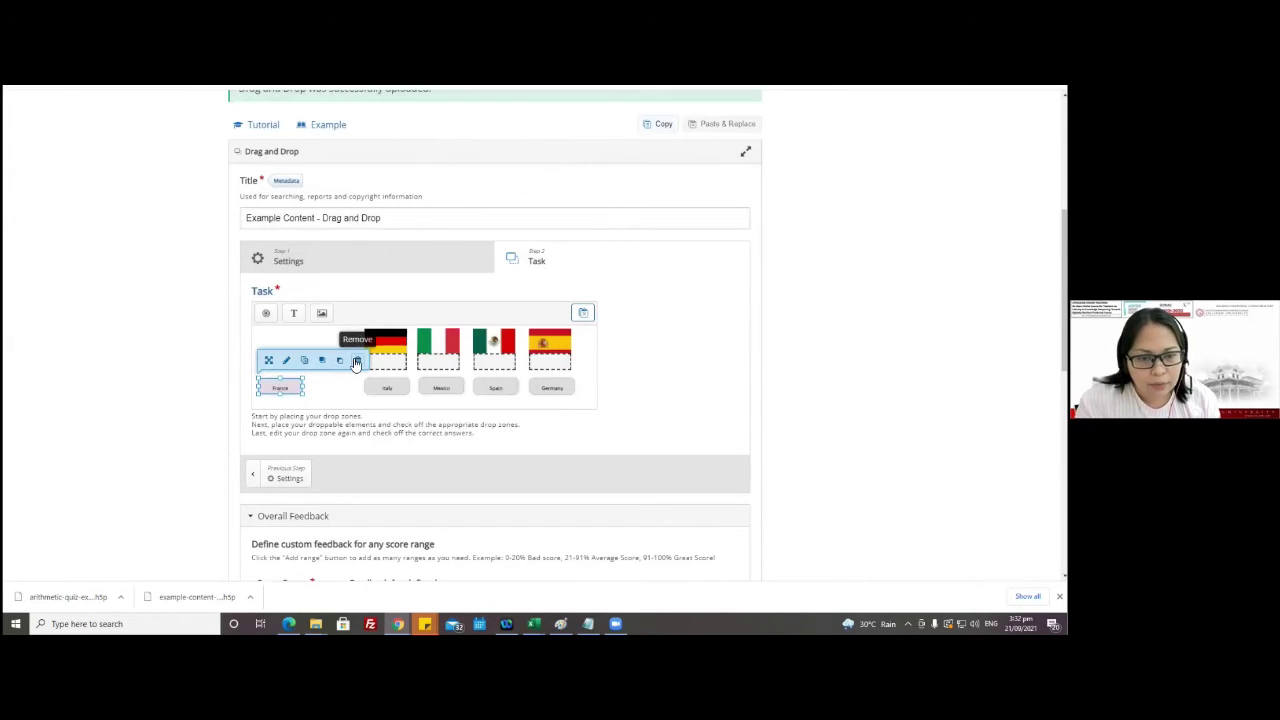
{"action": "left_click", "coordinate": [354, 361]}
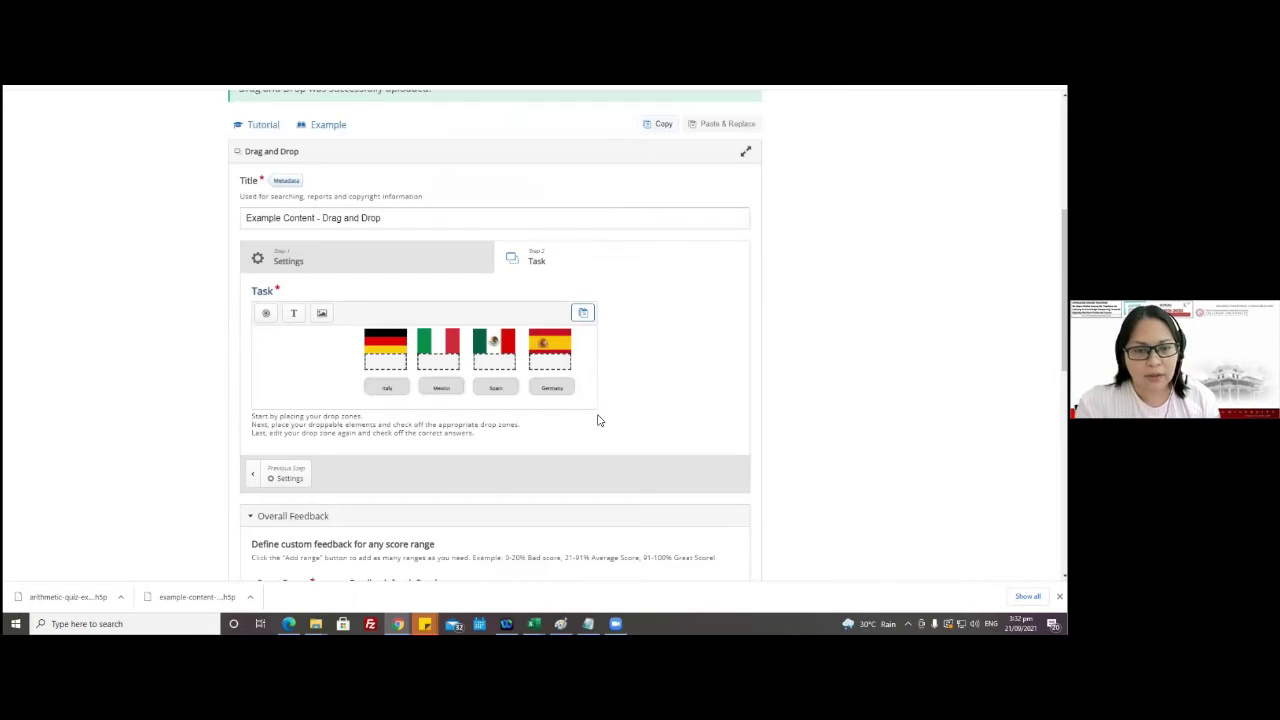
{"action": "left_click", "coordinate": [597, 152]}
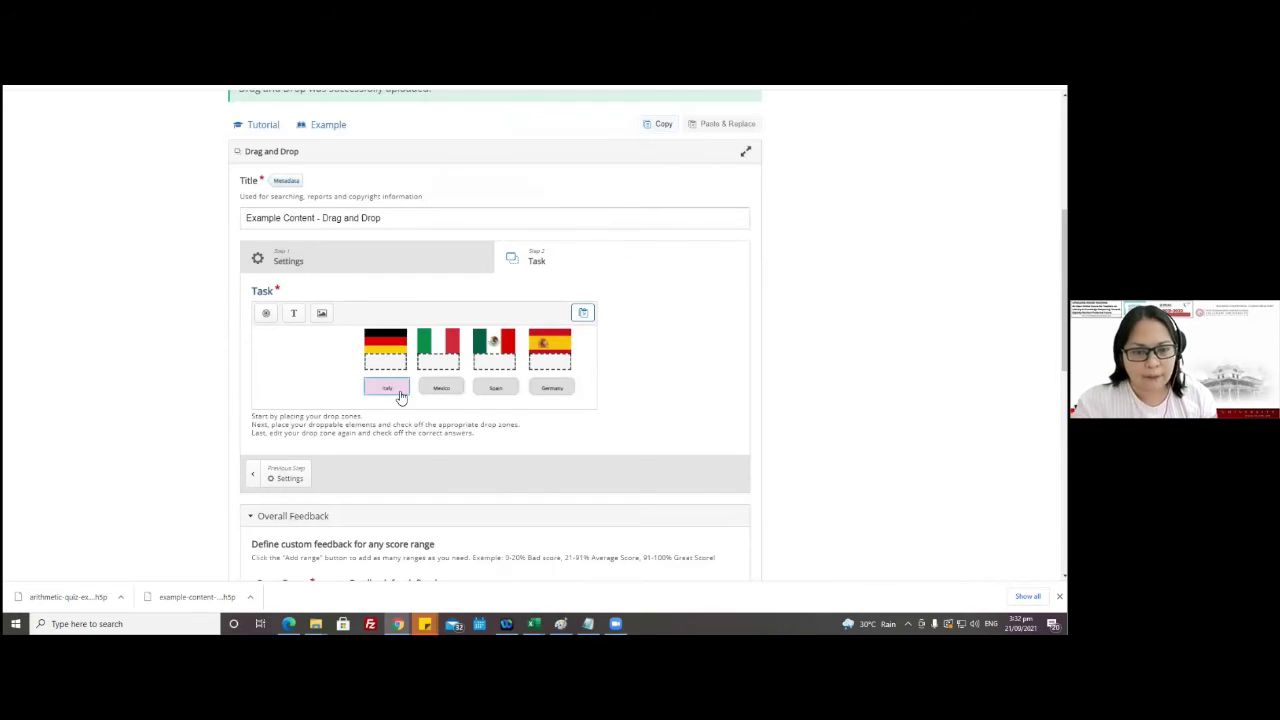
- Remove the Italy text label from the task
{"action": "left_click", "coordinate": [389, 388]}
{"action": "left_click", "coordinate": [464, 360]}
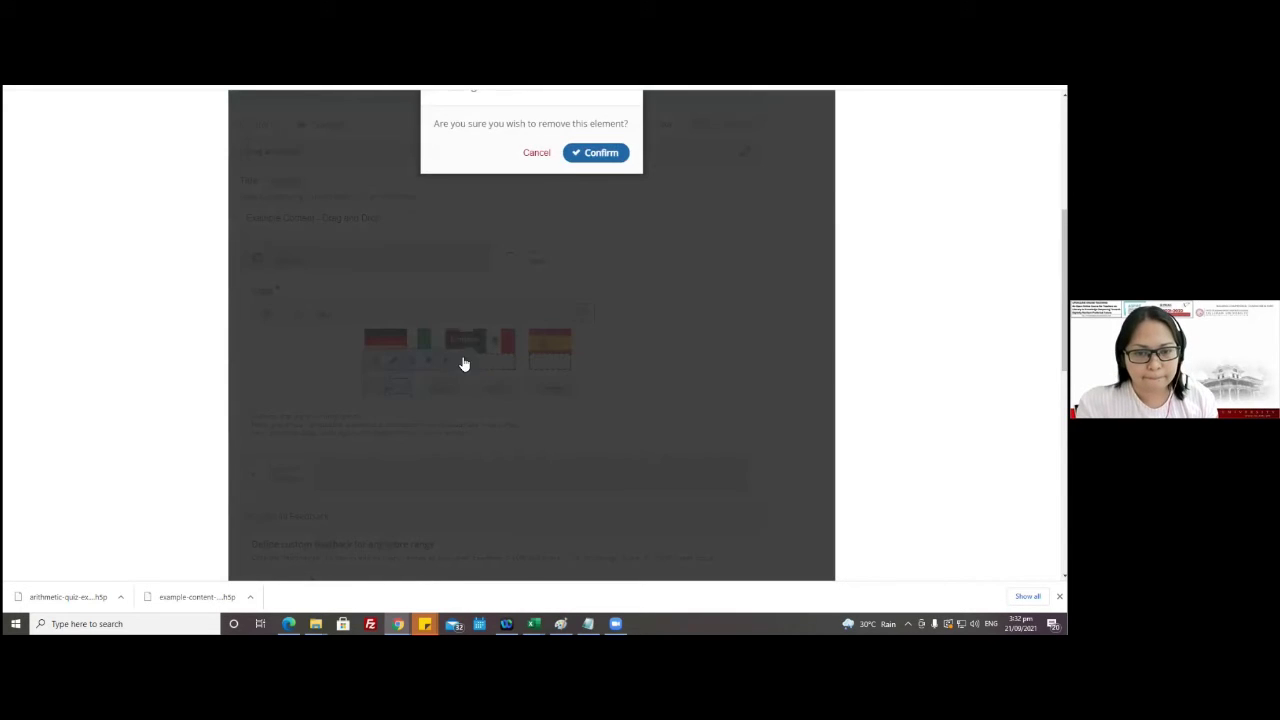
{"action": "left_click", "coordinate": [596, 153]}
- Remove the German flag image and the drop zone beneath it from the task
{"action": "left_click", "coordinate": [396, 352]}
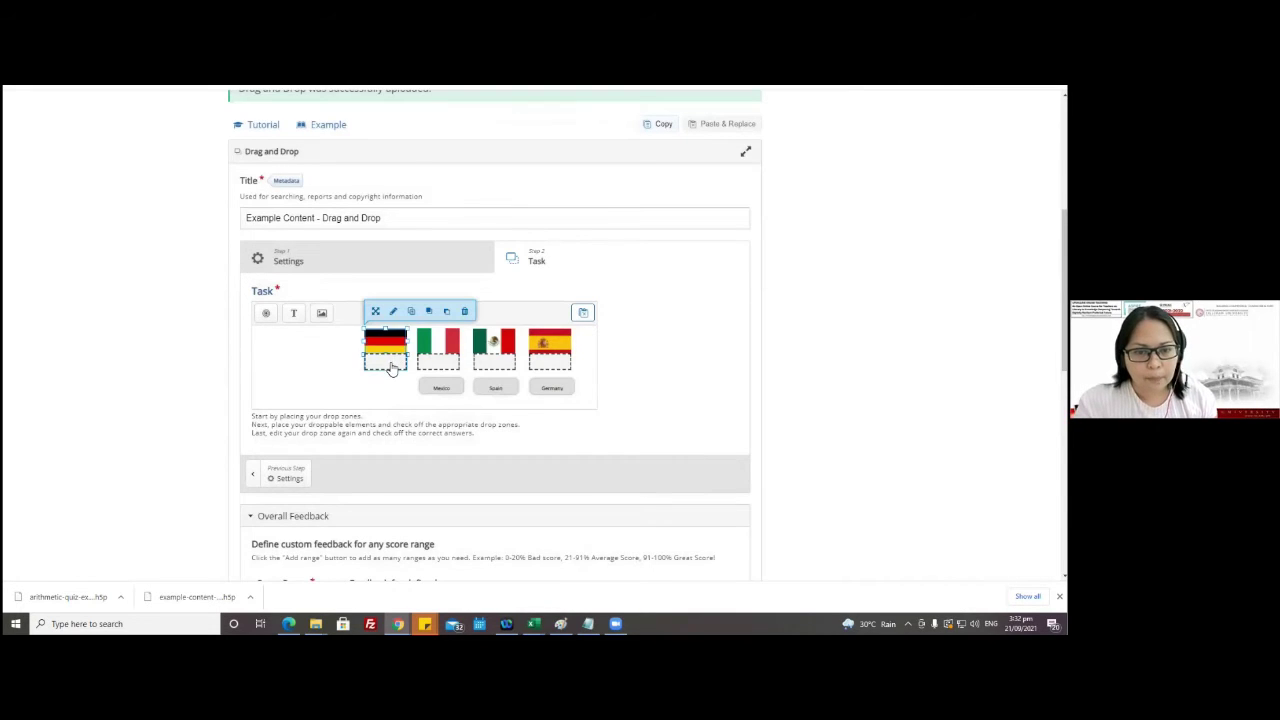
{"action": "key", "text": "ctrl+a"}
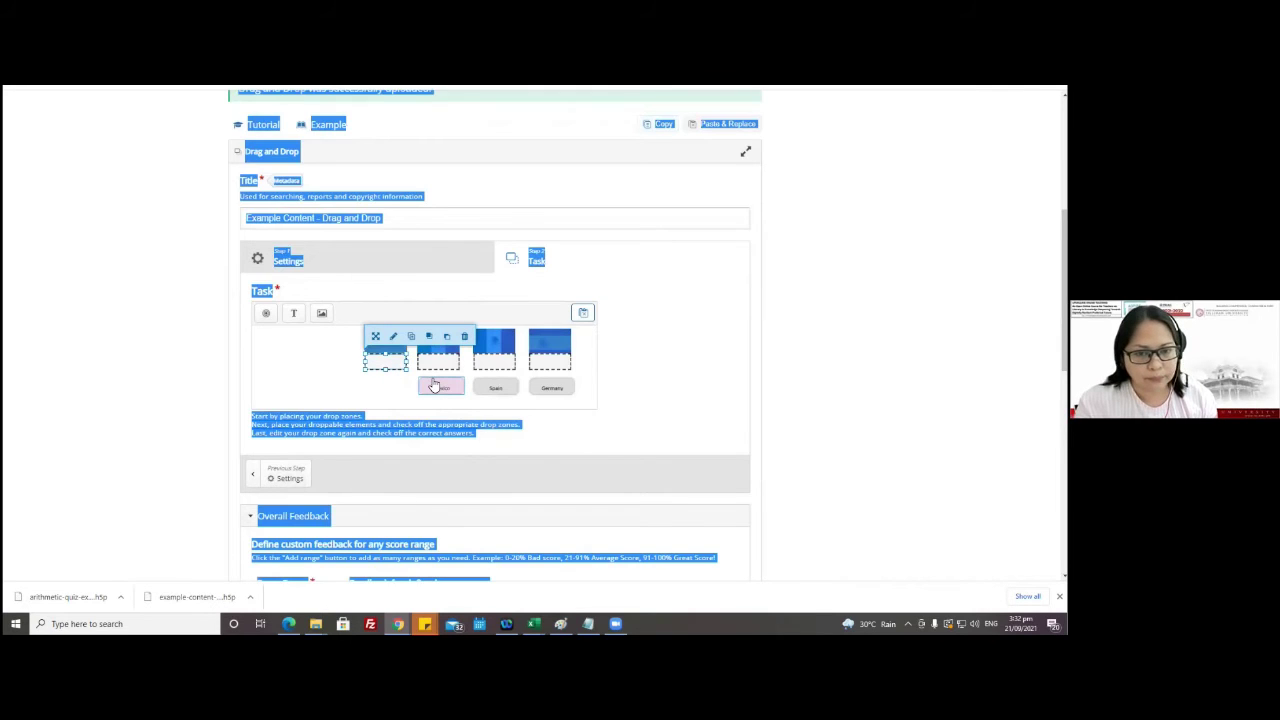
{"action": "left_click", "coordinate": [321, 394]}
{"action": "left_click_drag", "start_coordinate": [385, 355], "coordinate": [395, 368]}
{"action": "left_click", "coordinate": [464, 336]}
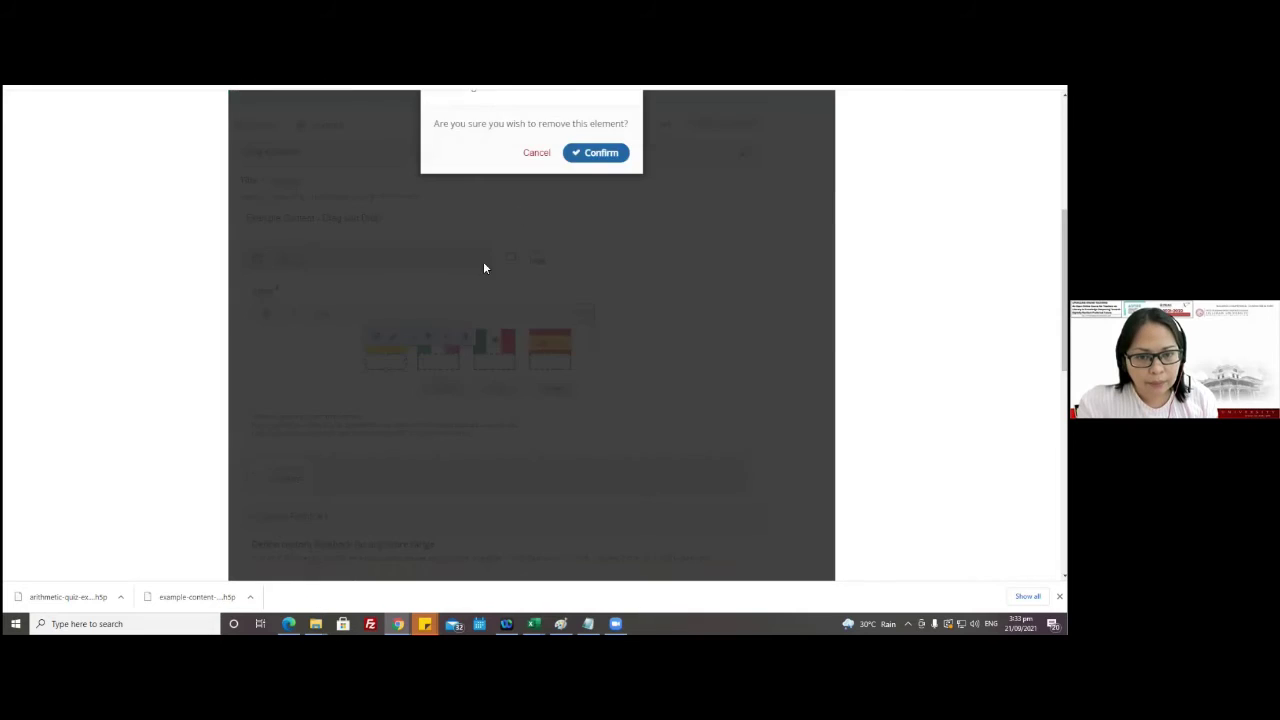
{"action": "left_click", "coordinate": [585, 158]}
{"action": "left_click", "coordinate": [386, 345]}
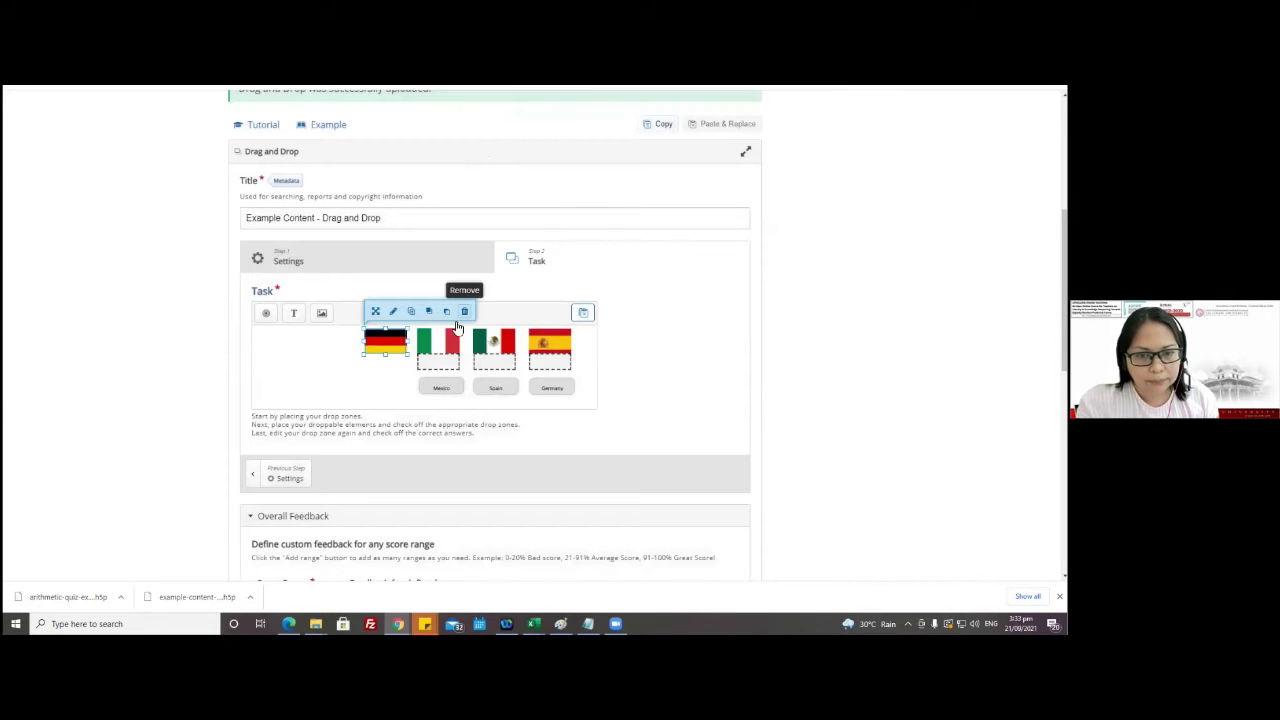
{"action": "left_click", "coordinate": [466, 310]}
{"action": "left_click", "coordinate": [586, 156]}
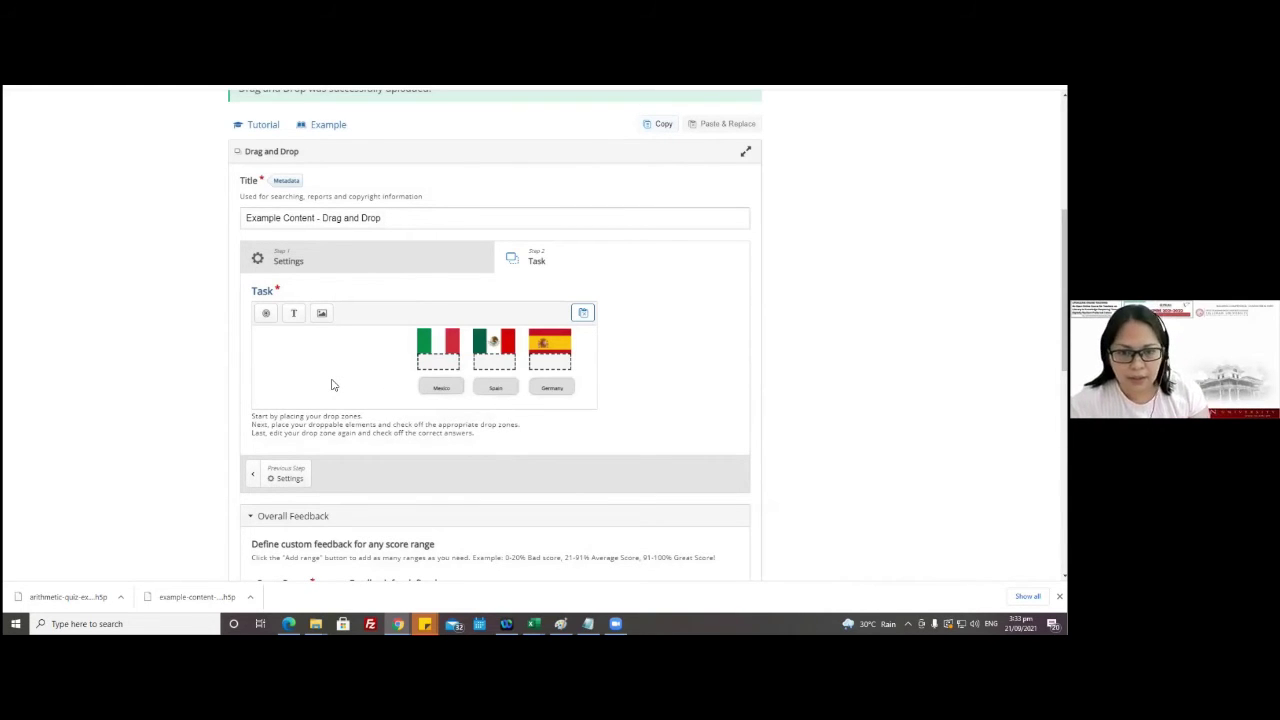
- Add the "Parts of a flower" picture from the Desktop as the task's background image
{"action": "left_click", "coordinate": [321, 313]}
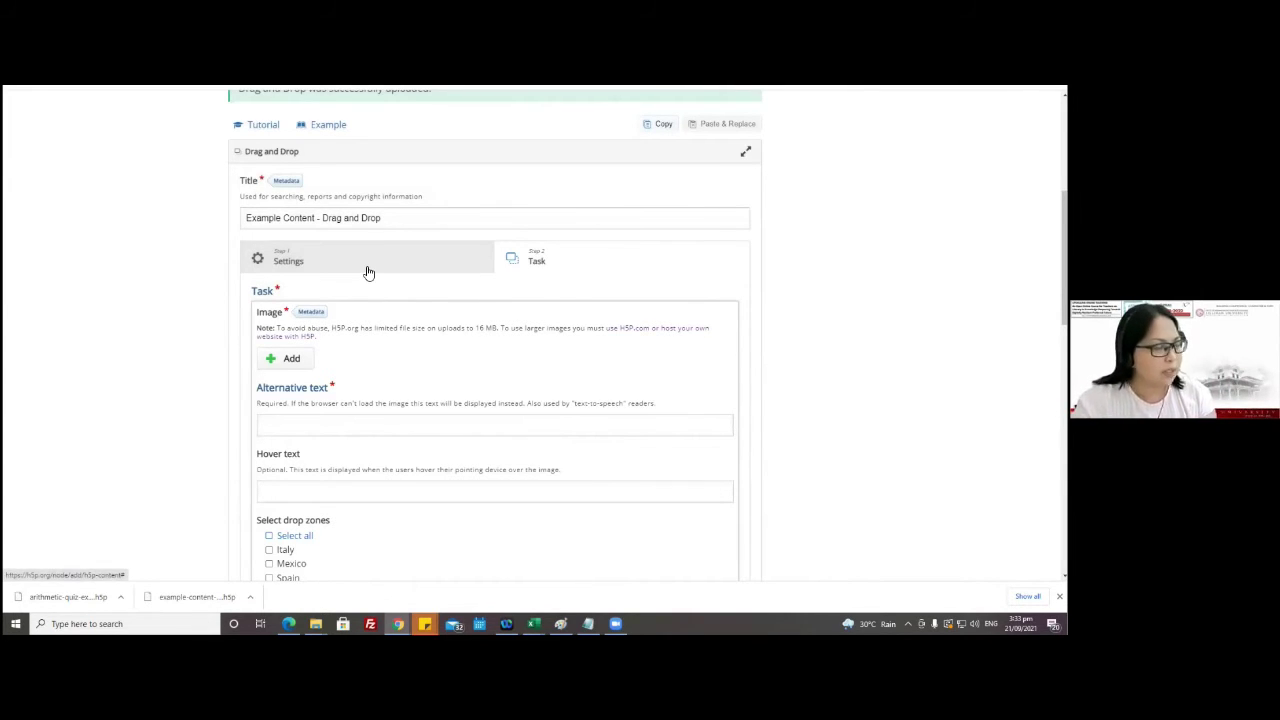
{"action": "left_click", "coordinate": [354, 274]}
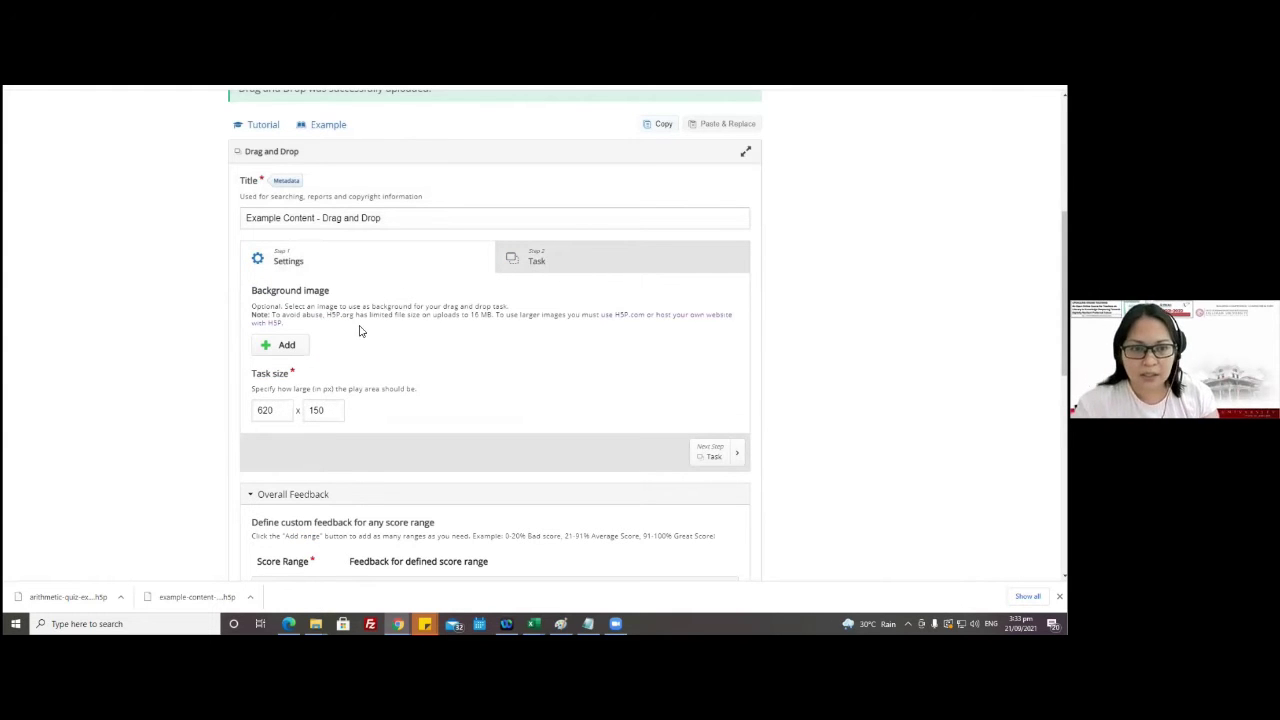
{"action": "left_click", "coordinate": [287, 345]}
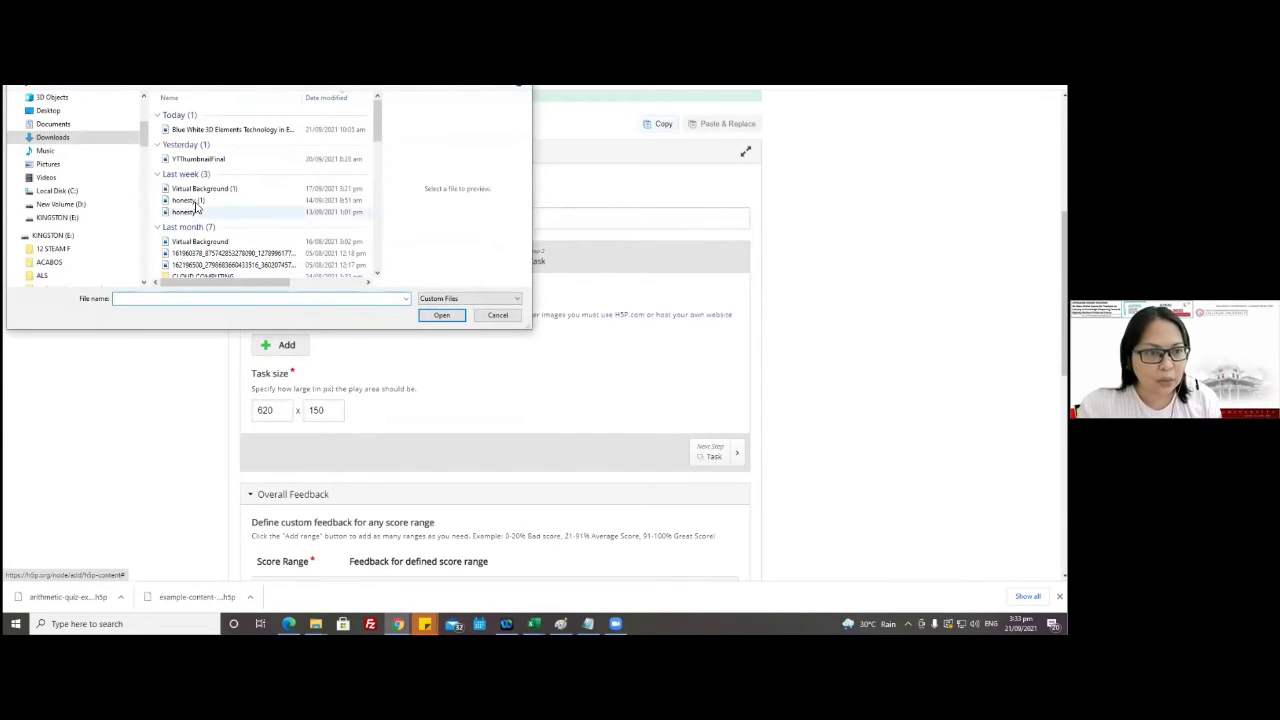
{"action": "left_click", "coordinate": [60, 111]}
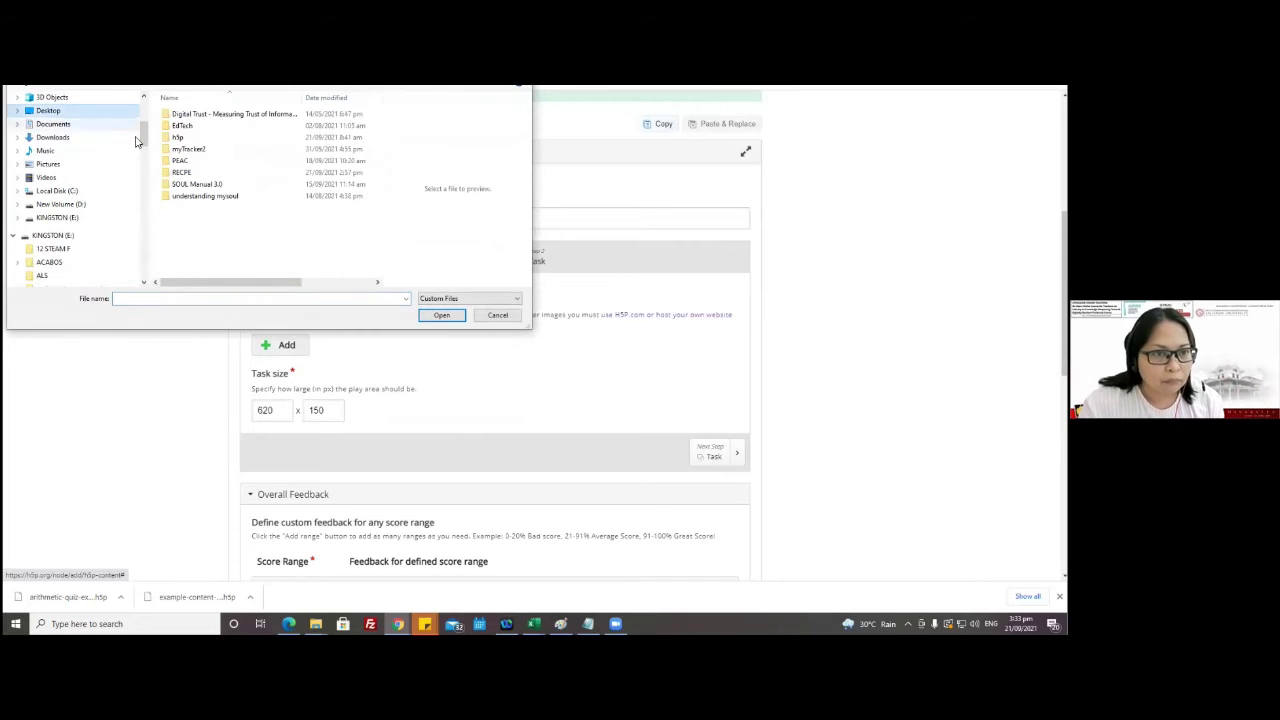
{"action": "left_click", "coordinate": [280, 218]}
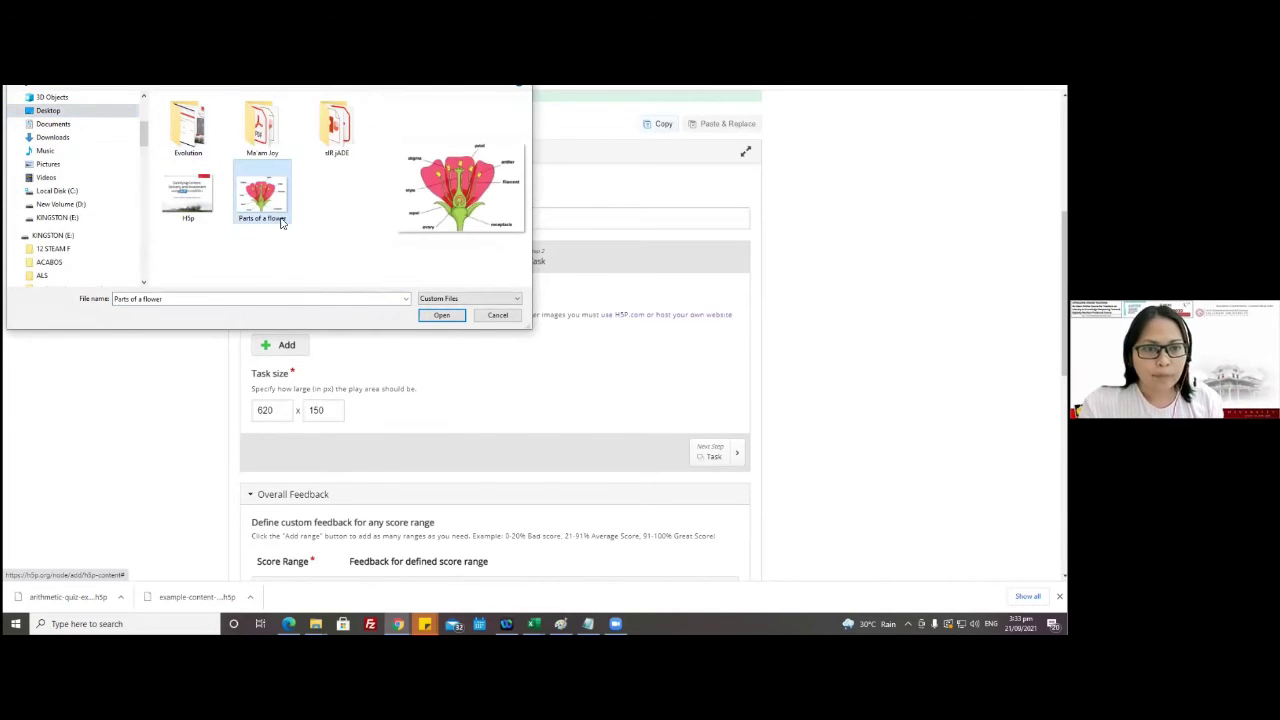
{"action": "left_click", "coordinate": [442, 316]}
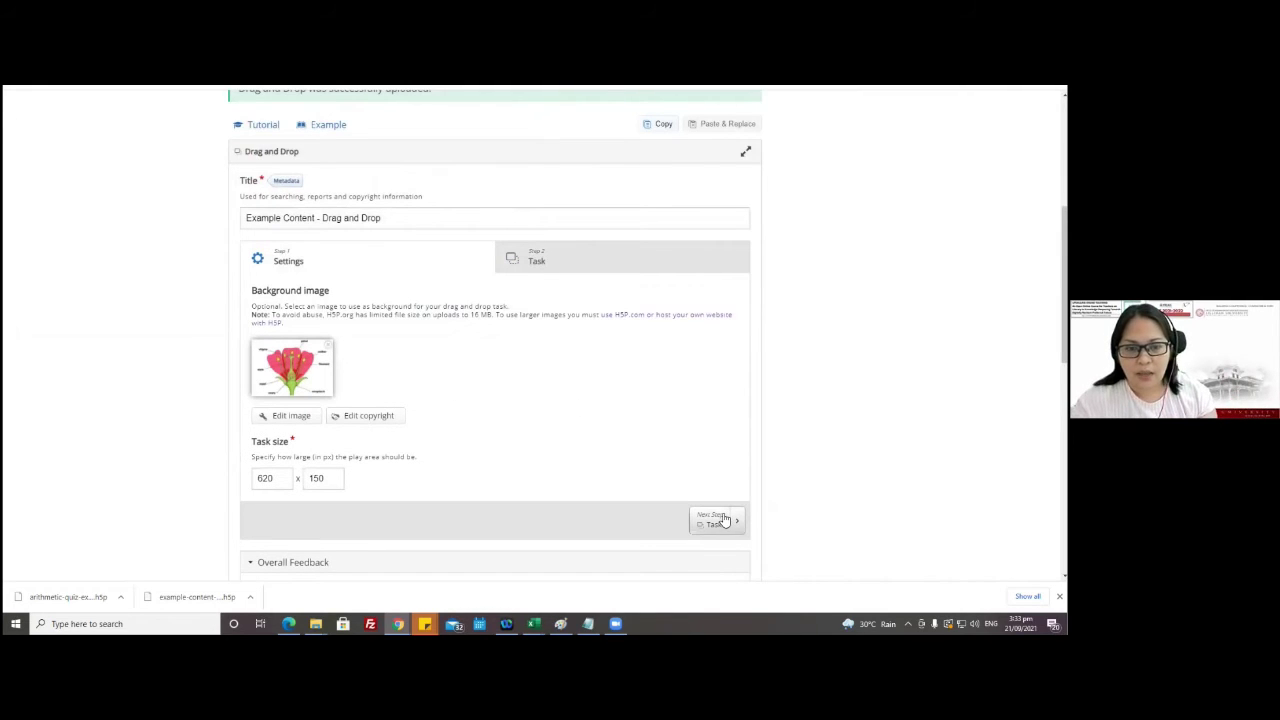
- Return to the task editor and discard the unfinished empty image element
{"action": "left_click", "coordinate": [583, 261]}
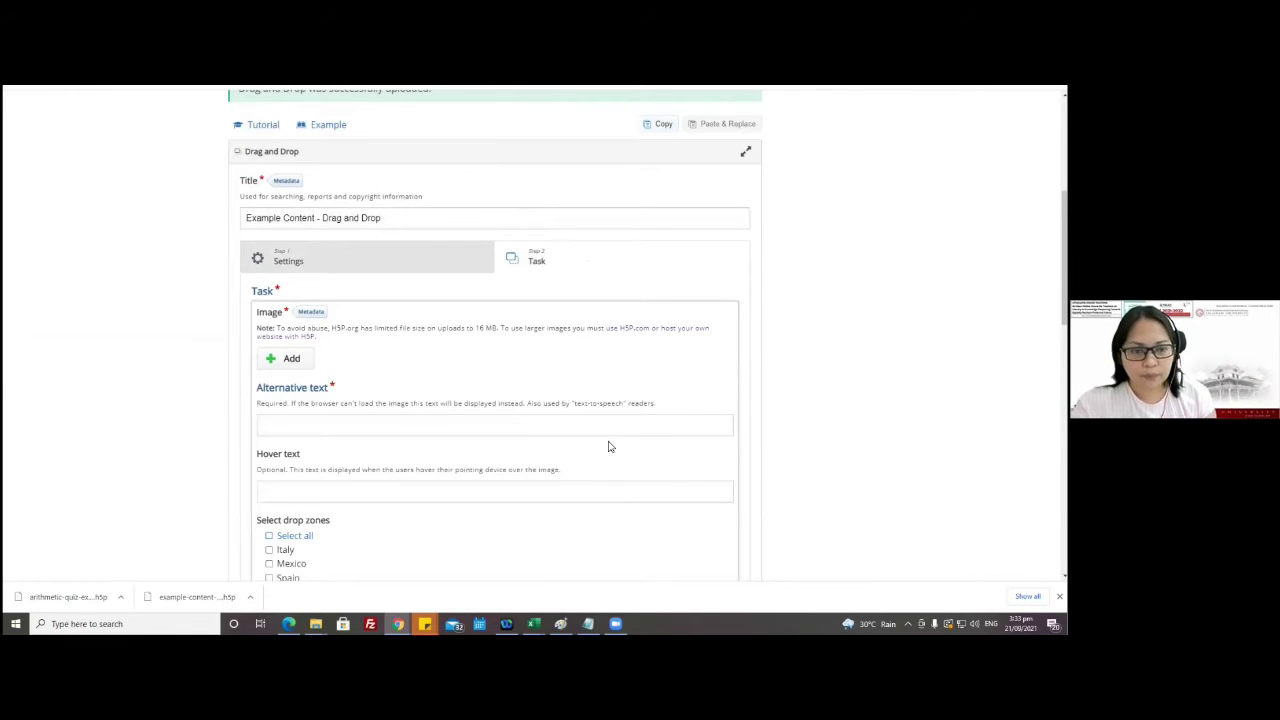
{"action": "scroll", "coordinate": [640, 434], "scroll_direction": "down", "scroll_amount": 4}
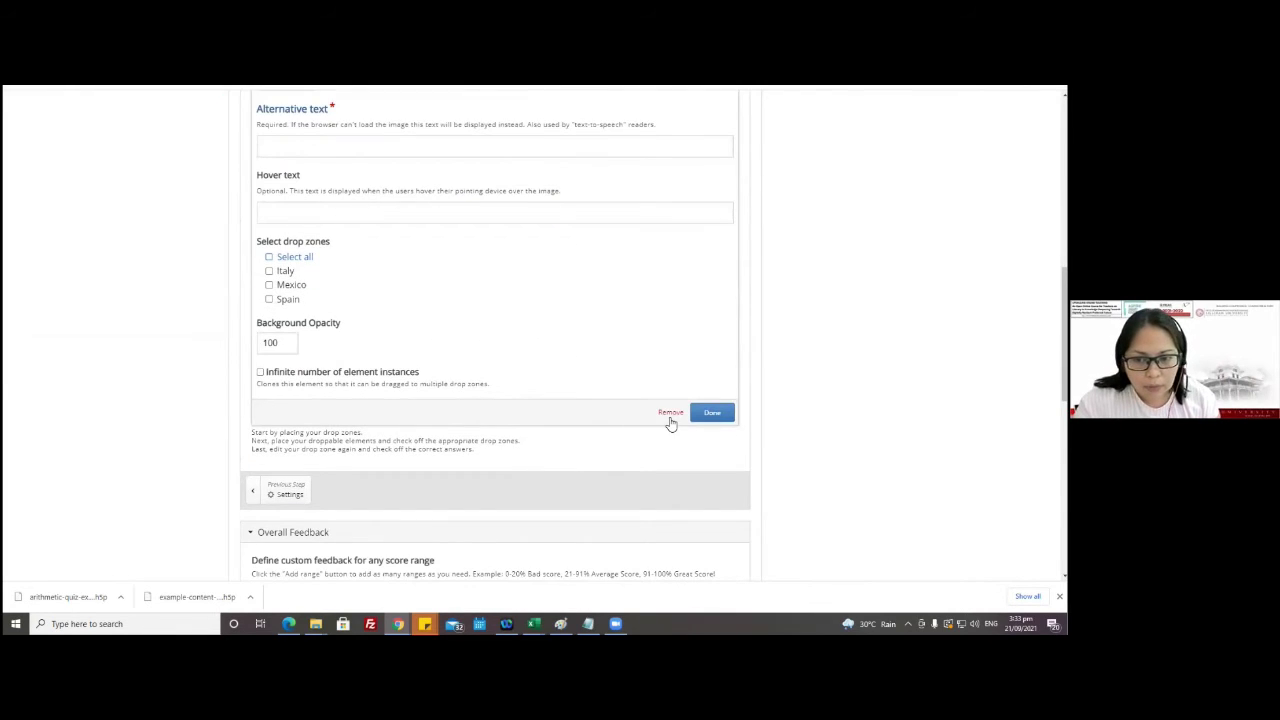
{"action": "scroll", "coordinate": [676, 420], "scroll_direction": "up", "scroll_amount": 5}
{"action": "left_click", "coordinate": [591, 208]}
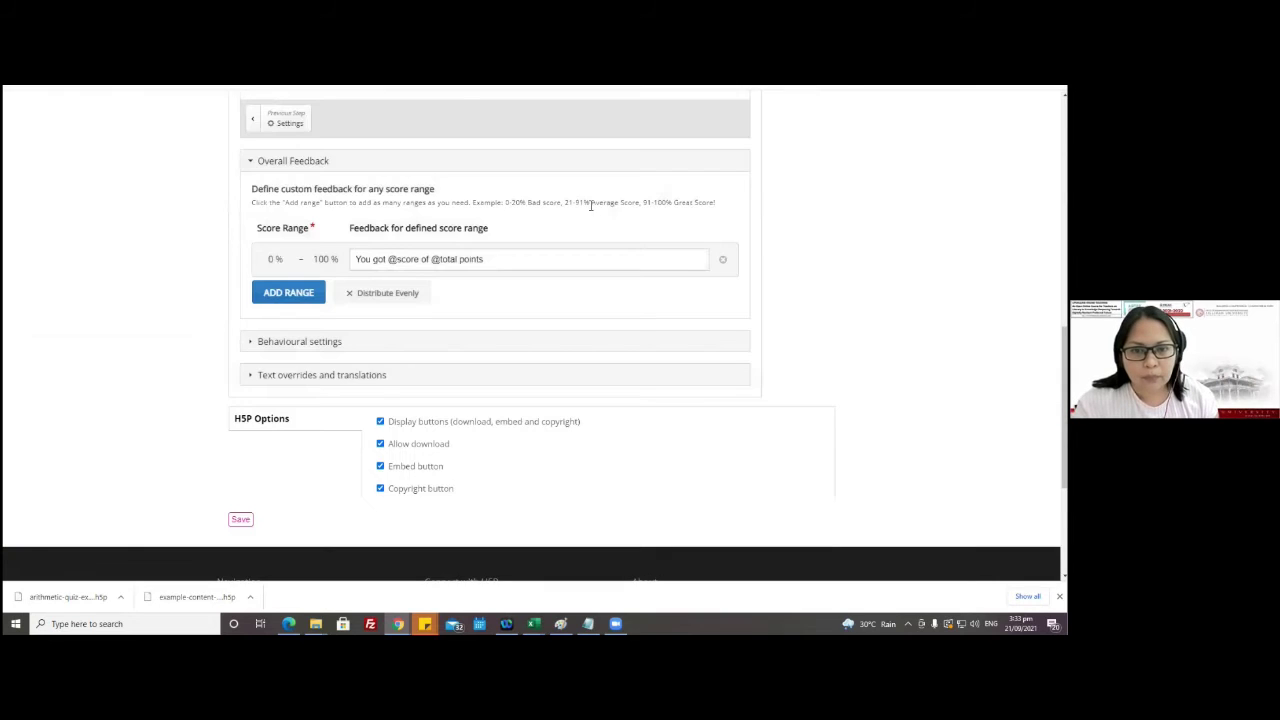
{"action": "scroll", "coordinate": [631, 357], "scroll_direction": "up", "scroll_amount": 3}
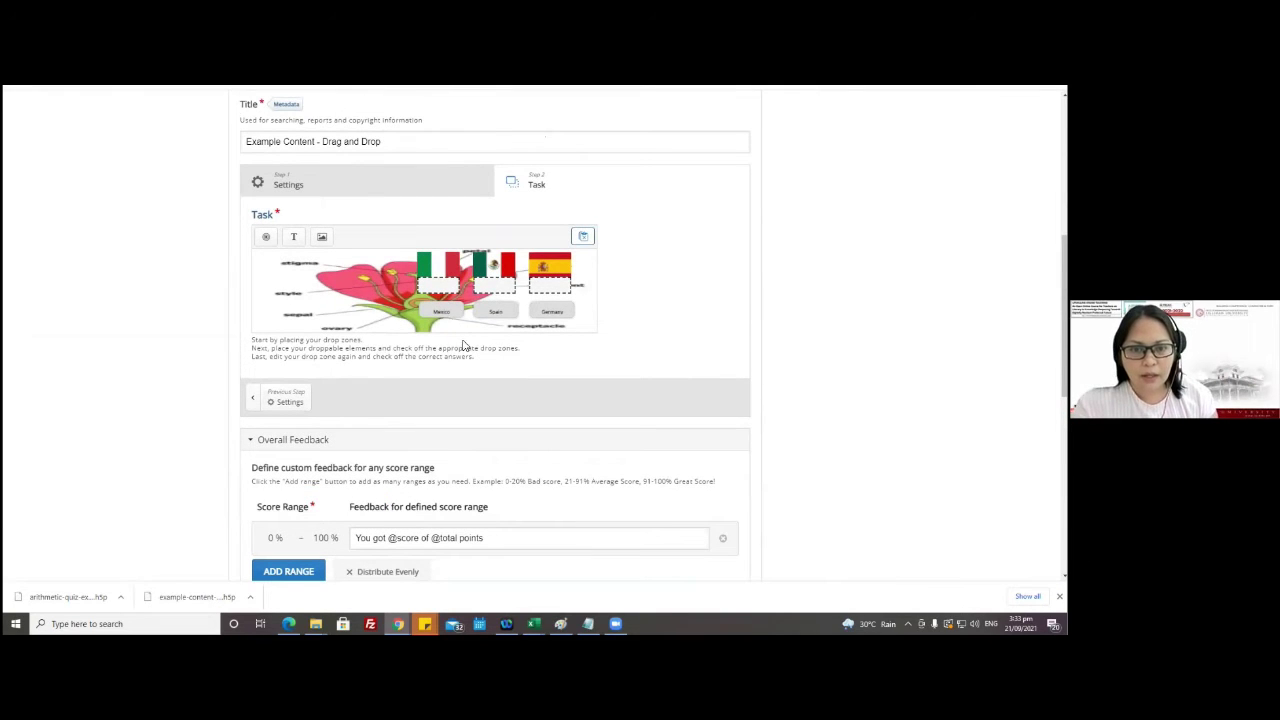
- Remove the Italian flag image and its drop zone from the task
{"action": "left_click", "coordinate": [446, 268]}
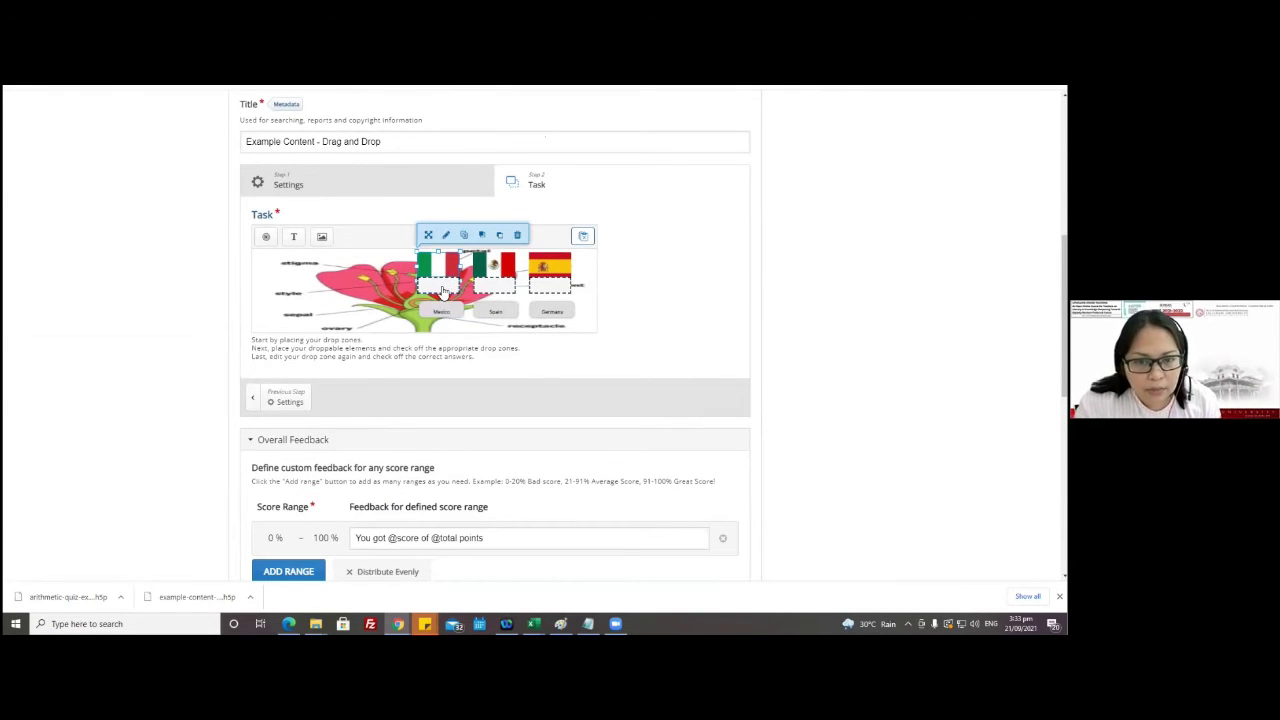
{"action": "left_click", "coordinate": [517, 234]}
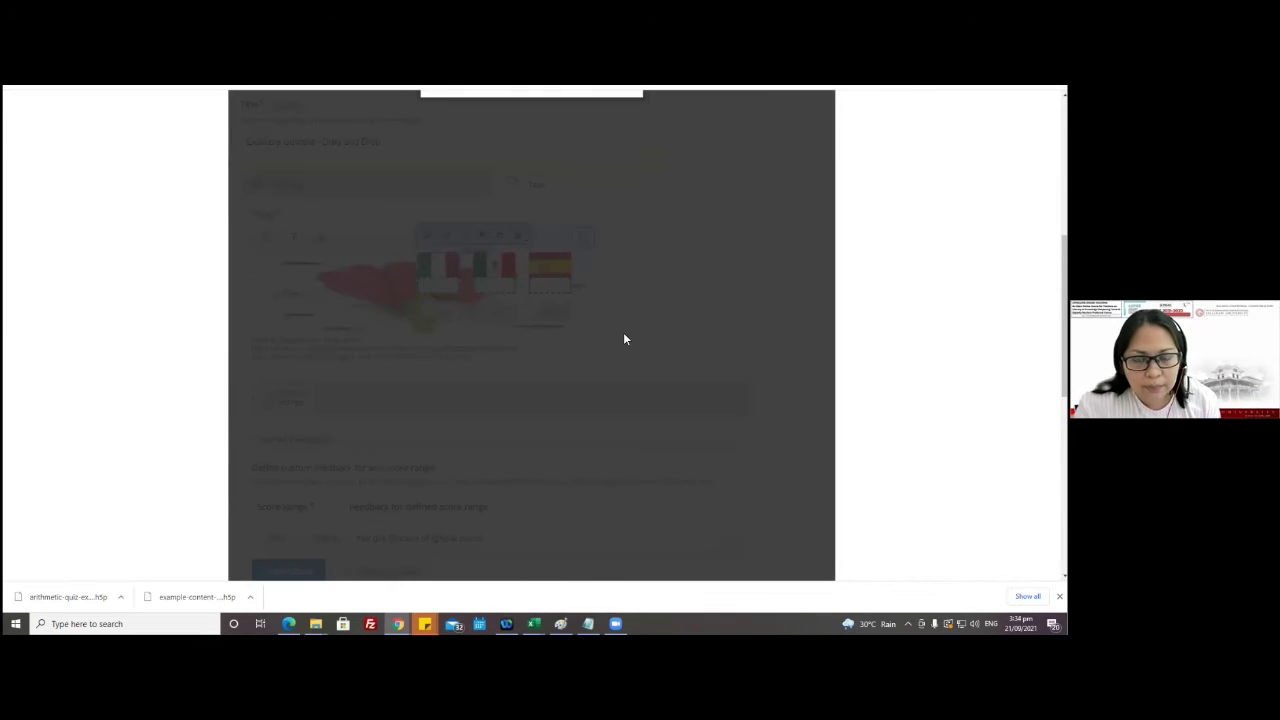
{"action": "left_click", "coordinate": [598, 412]}
{"action": "scroll", "coordinate": [598, 418], "scroll_direction": "down", "scroll_amount": 2}
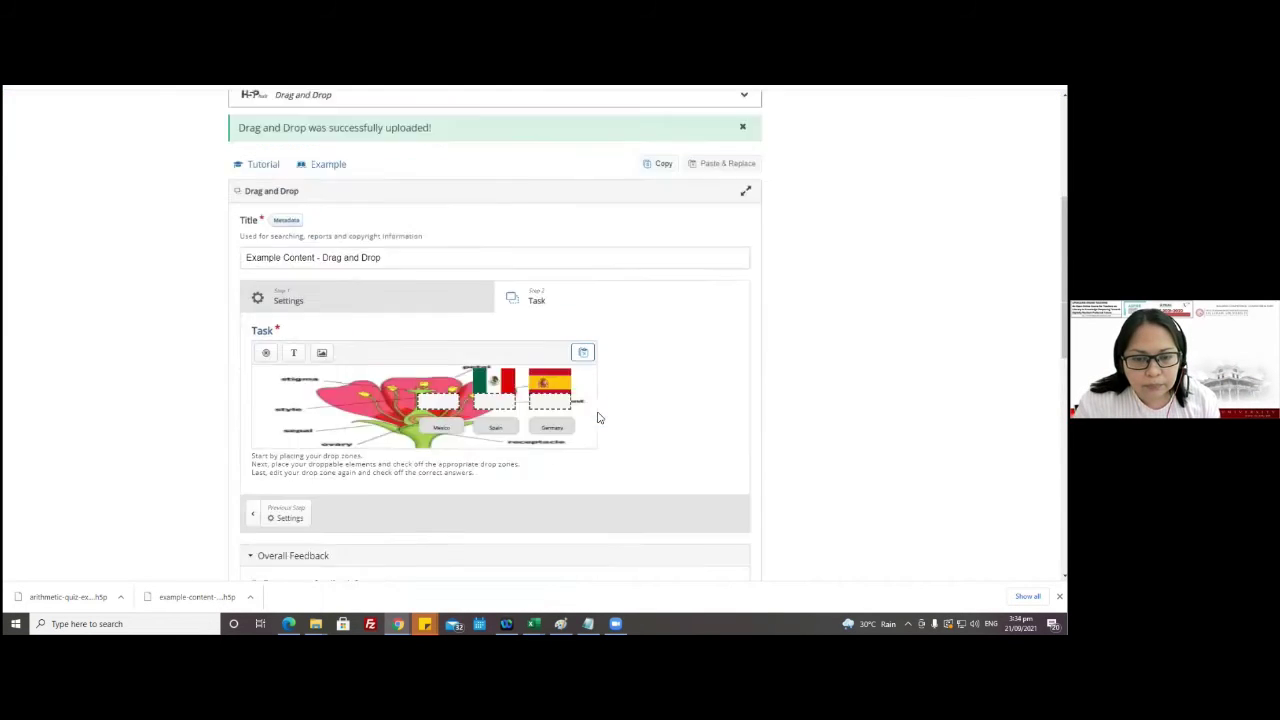
{"action": "scroll", "coordinate": [598, 418], "scroll_direction": "down", "scroll_amount": 2}
{"action": "left_click", "coordinate": [450, 292]}
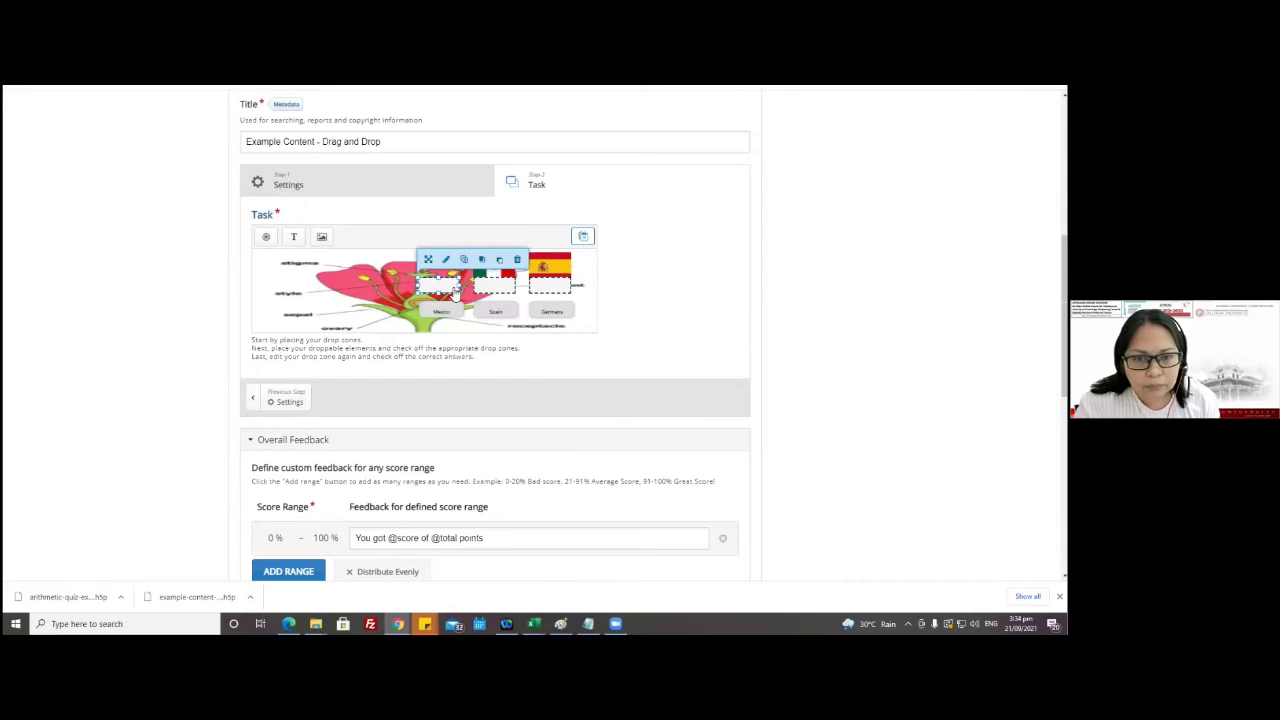
{"action": "left_click", "coordinate": [517, 265]}
{"action": "left_click", "coordinate": [592, 302]}
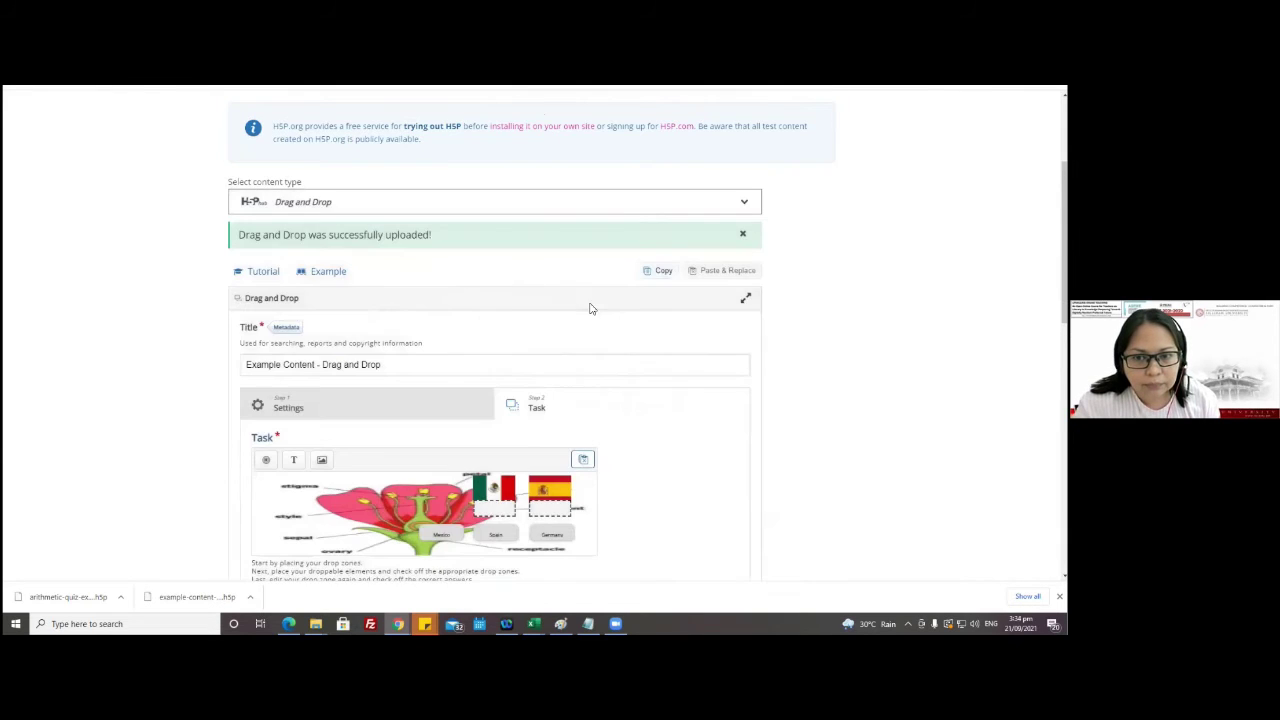
- Remove the Mexico text label from the task
{"action": "scroll", "coordinate": [590, 309], "scroll_direction": "down", "scroll_amount": 2}
{"action": "left_click", "coordinate": [448, 420]}
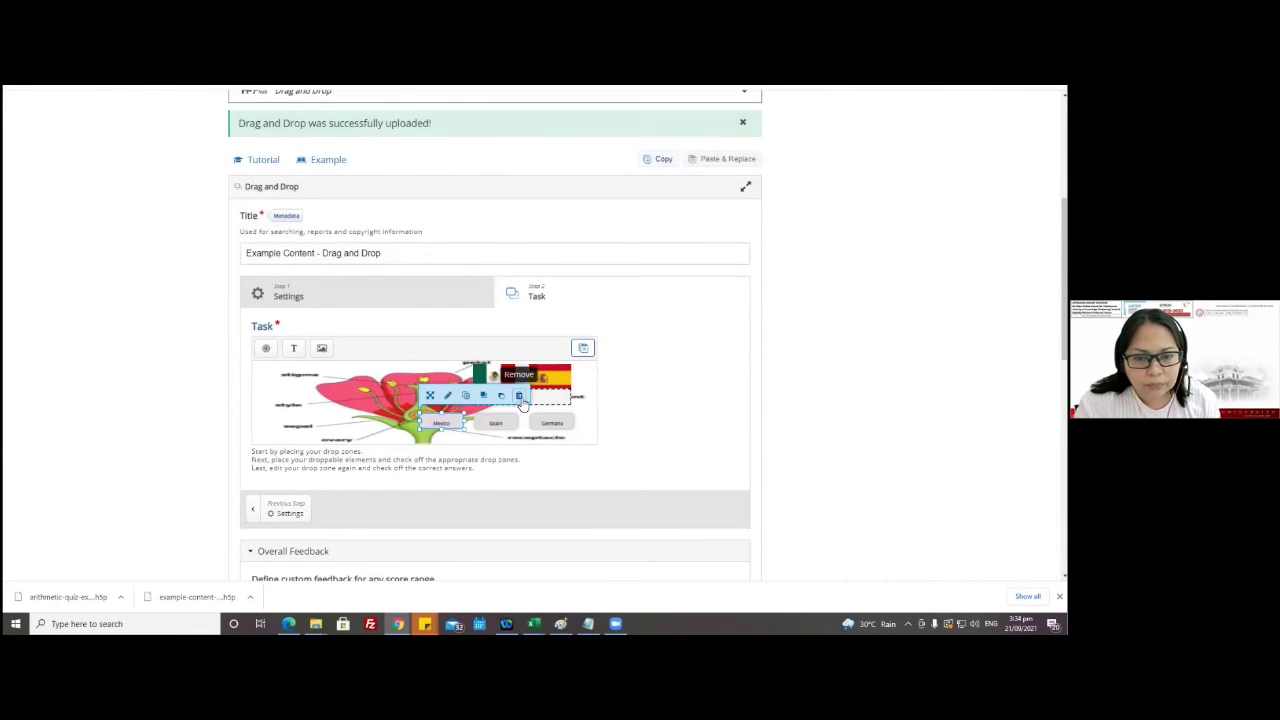
{"action": "left_click", "coordinate": [520, 400]}
{"action": "left_click", "coordinate": [597, 189]}
- Remove the Mexican flag image and its drop zone from the task
{"action": "left_click", "coordinate": [487, 408]}
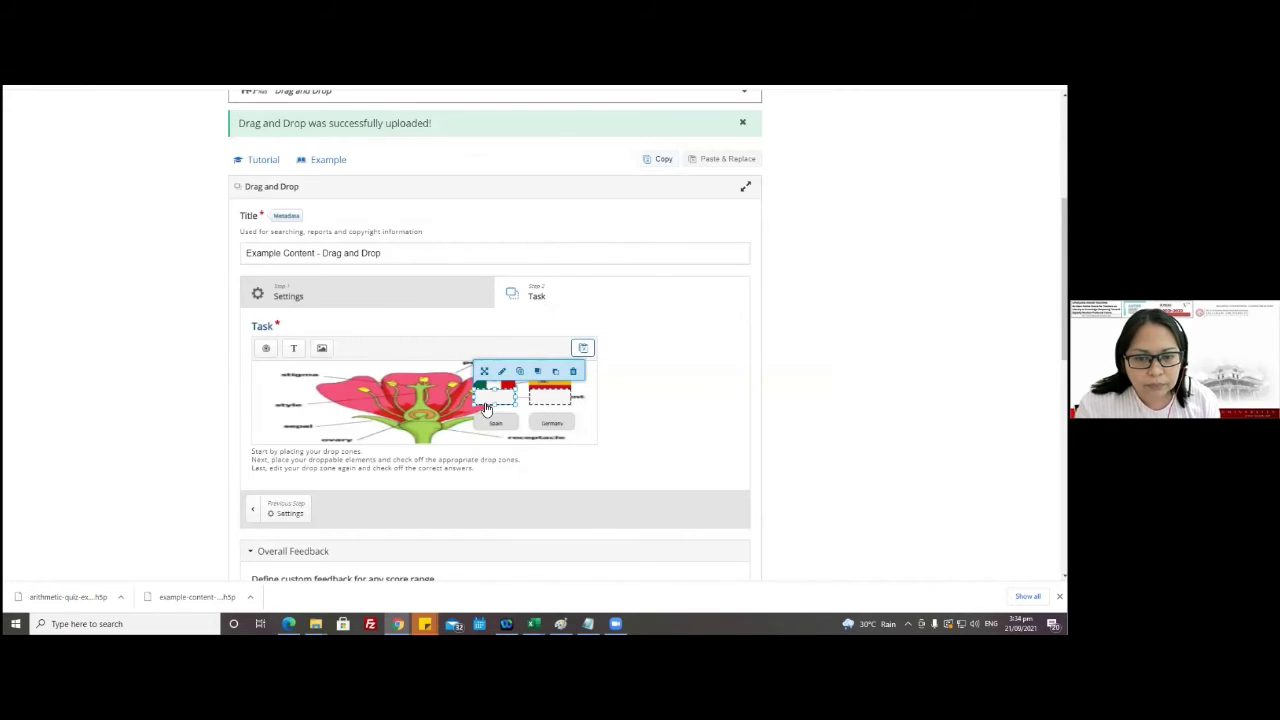
{"action": "left_click", "coordinate": [573, 371]}
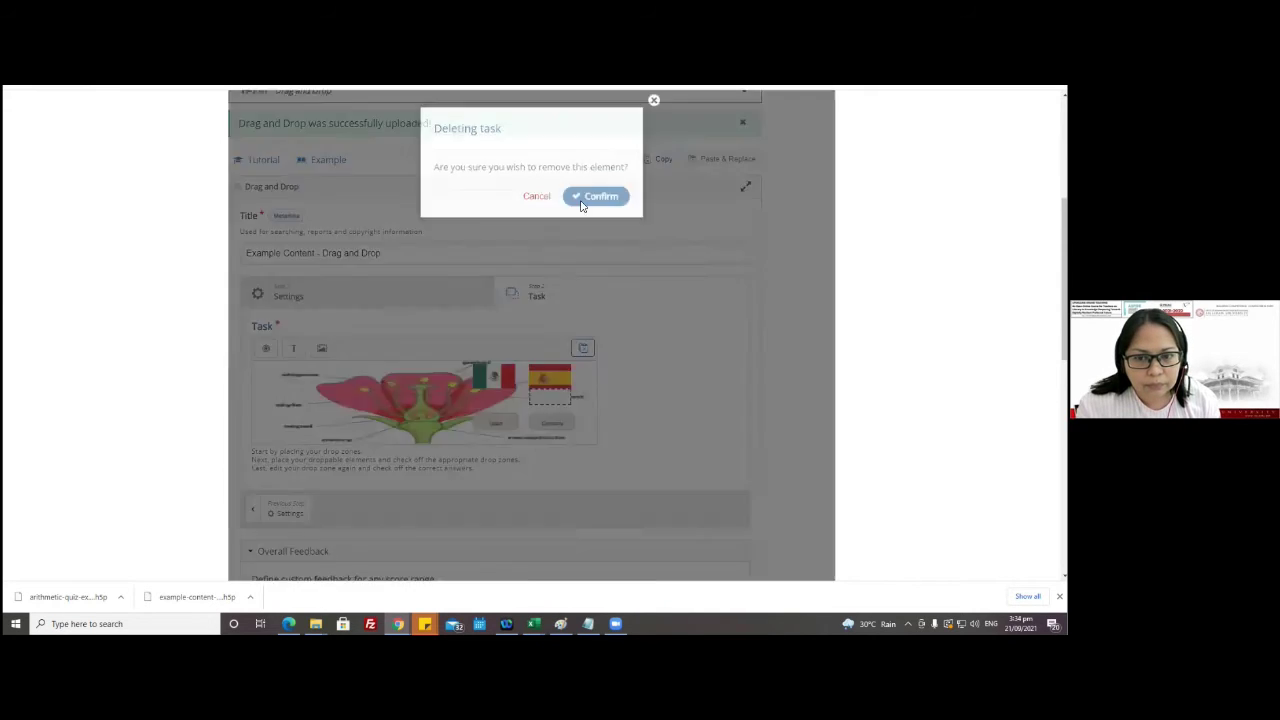
{"action": "left_click", "coordinate": [582, 203]}
{"action": "left_click", "coordinate": [493, 378]}
{"action": "left_click", "coordinate": [572, 346]}
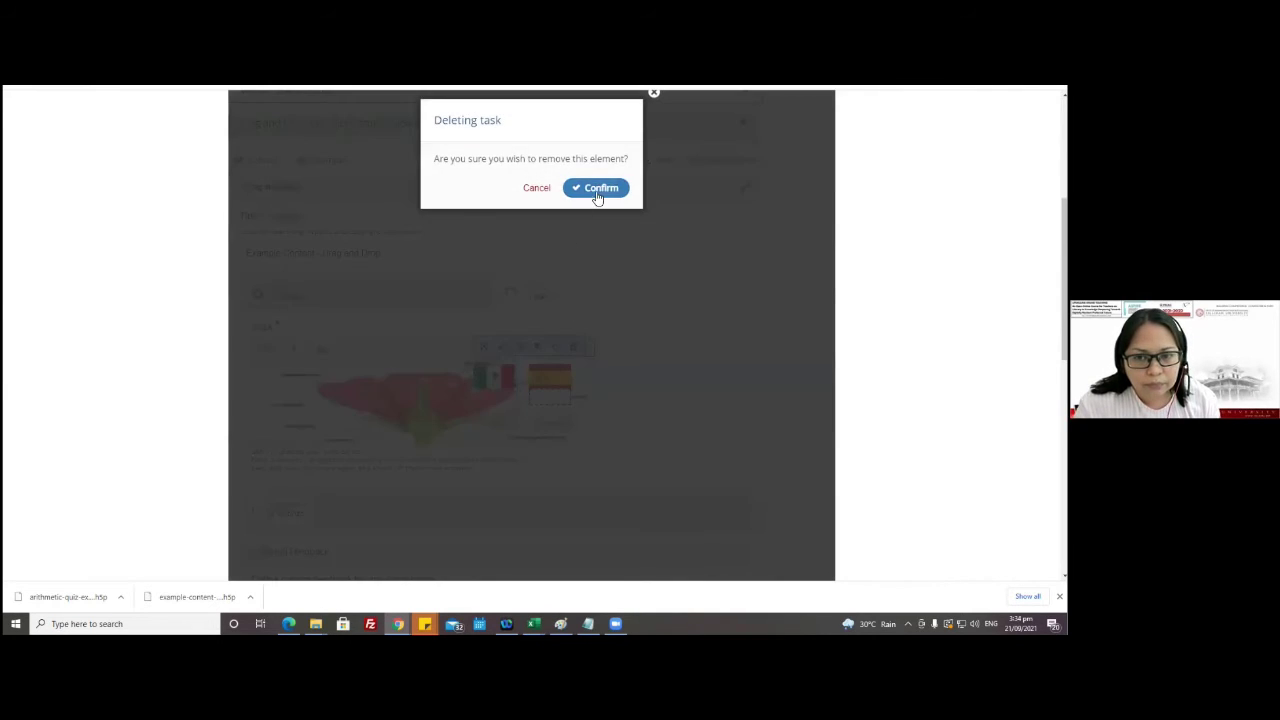
{"action": "left_click", "coordinate": [597, 189]}
- Remove the Spain text label from the task
{"action": "left_click", "coordinate": [500, 421]}
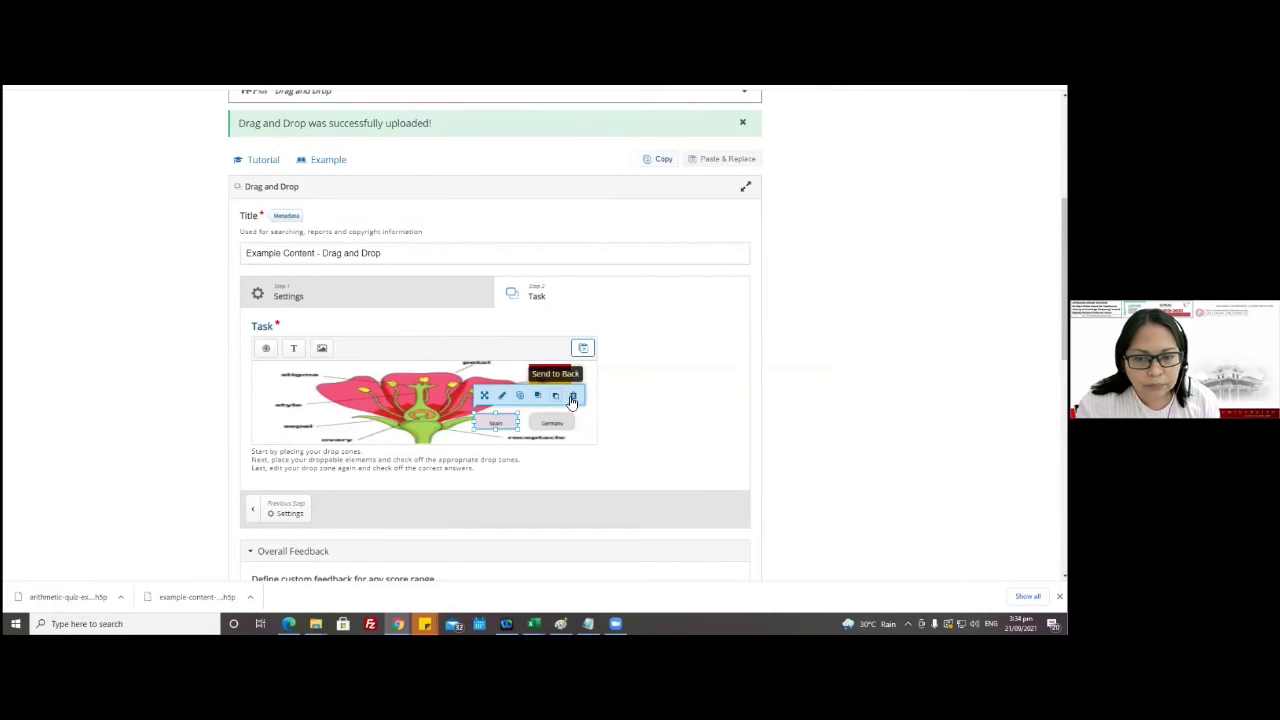
{"action": "left_click", "coordinate": [573, 398]}
{"action": "left_click", "coordinate": [595, 189]}
- Remove the Spanish flag image and its drop zone from the task
{"action": "left_click", "coordinate": [547, 393]}
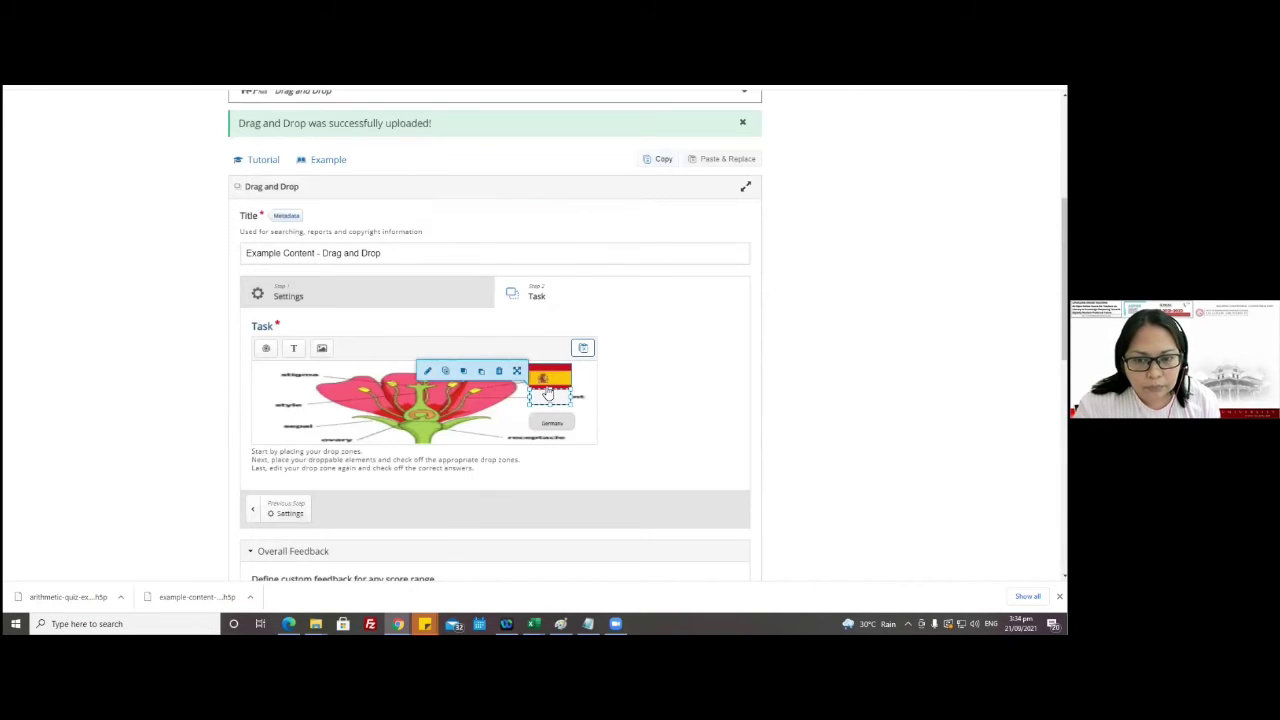
{"action": "left_click", "coordinate": [499, 371]}
{"action": "left_click", "coordinate": [586, 194]}
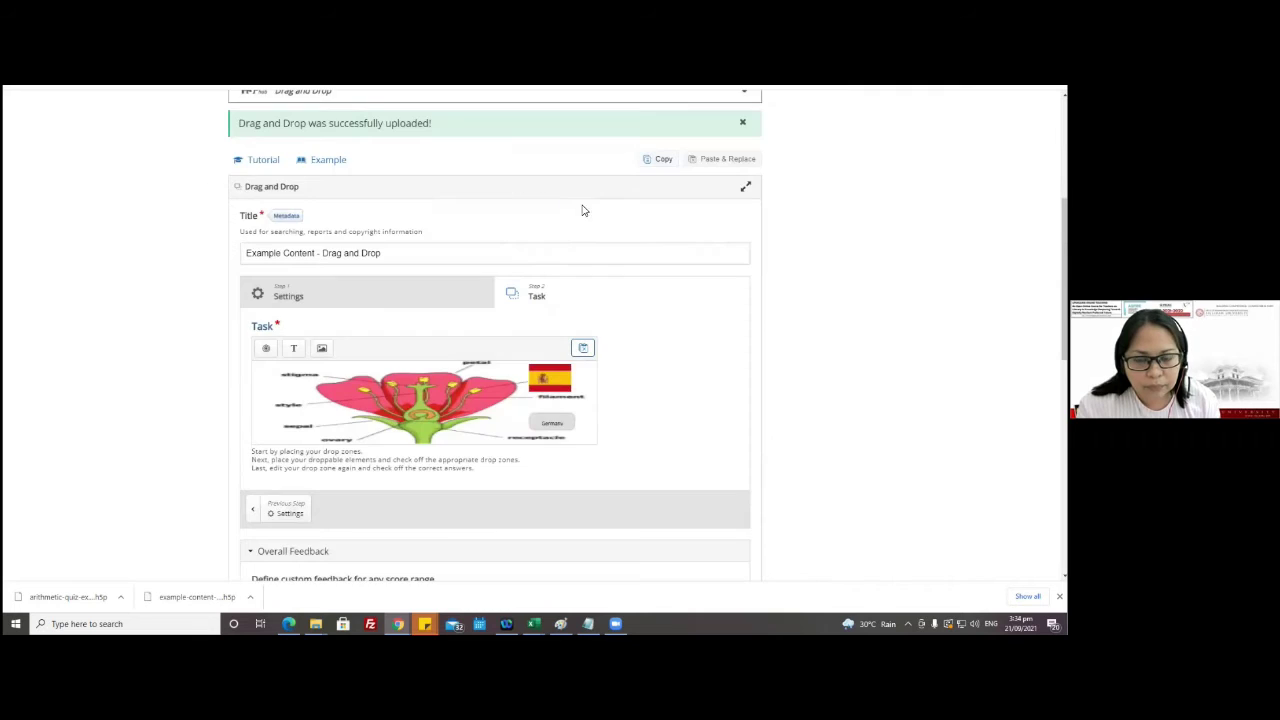
{"action": "left_click", "coordinate": [549, 378]}
{"action": "left_click", "coordinate": [517, 347]}
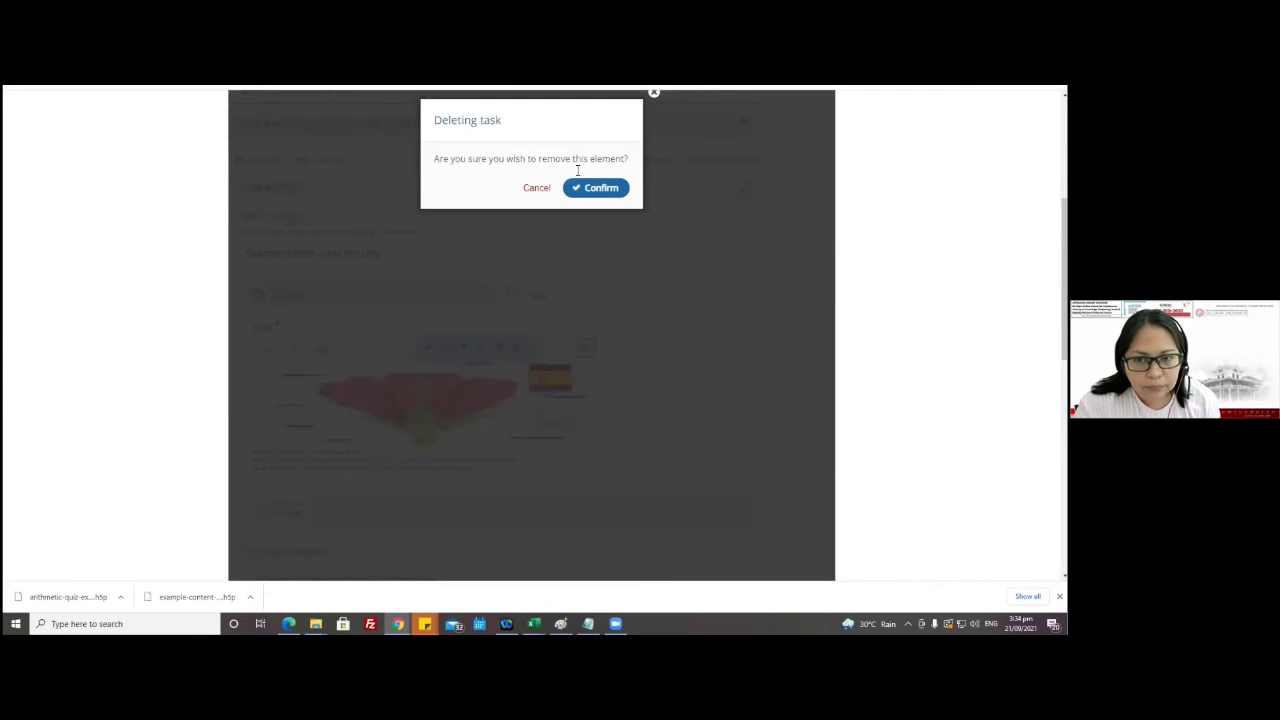
{"action": "left_click", "coordinate": [597, 190]}
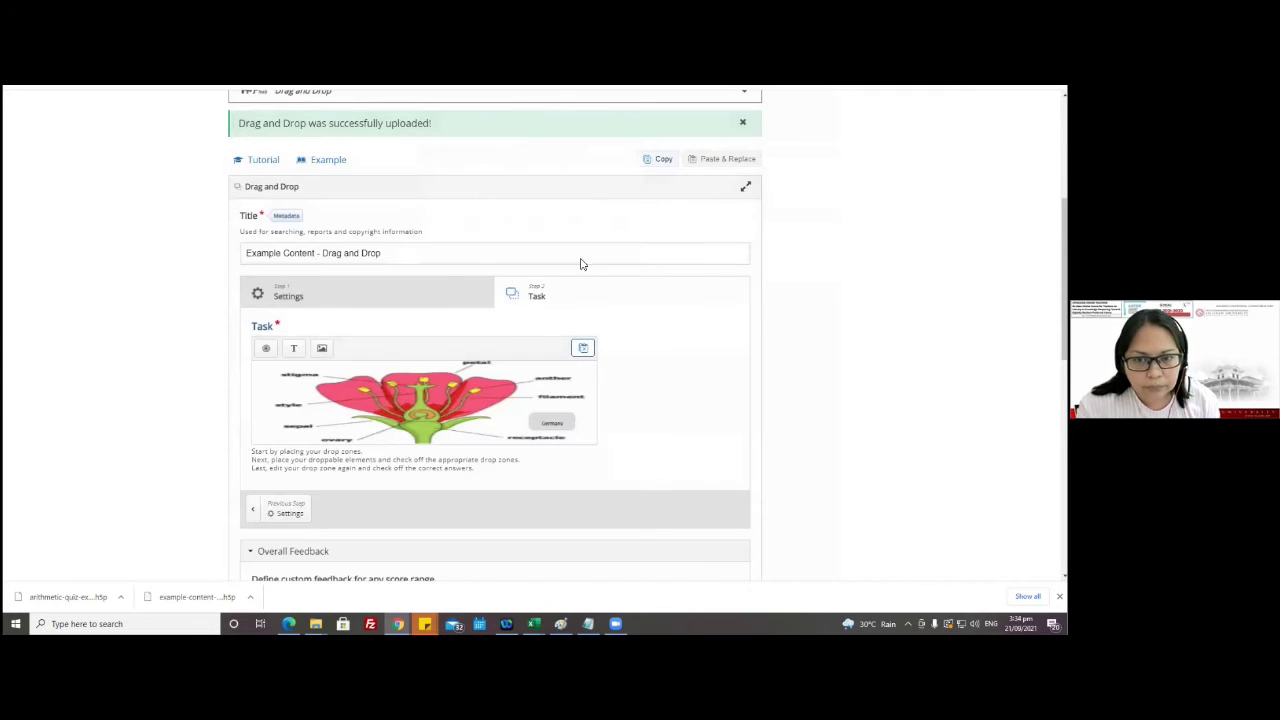
- Remove the Germany text label from the task
{"action": "left_click", "coordinate": [553, 428]}
{"action": "left_click", "coordinate": [501, 400]}
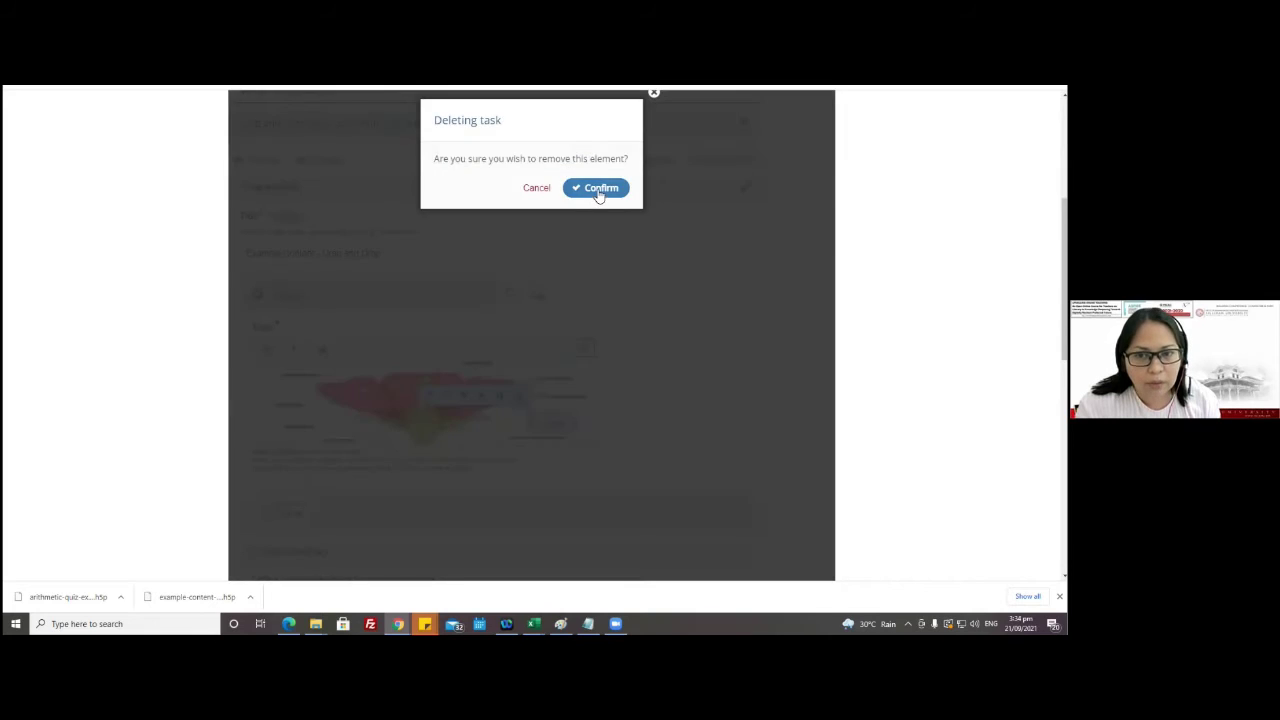
{"action": "left_click", "coordinate": [597, 194]}
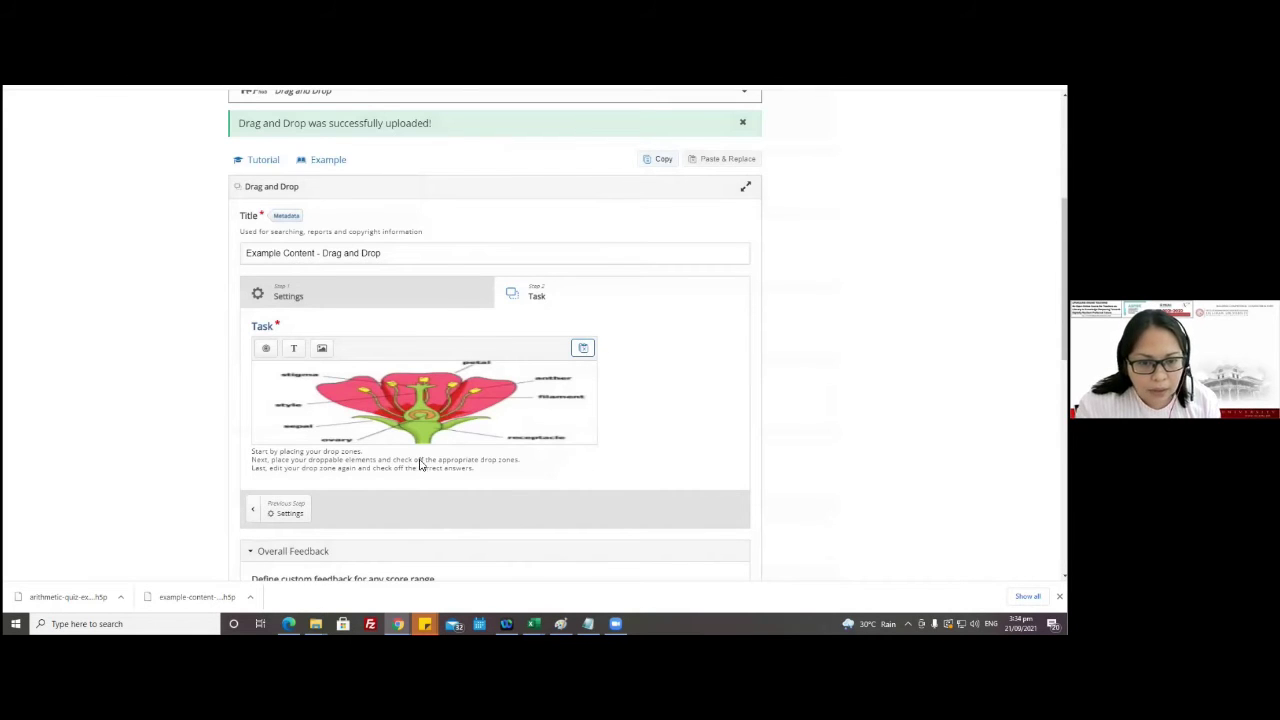
- Set the height of the task's play area to 300 px in the settings
{"action": "left_click", "coordinate": [314, 294]}
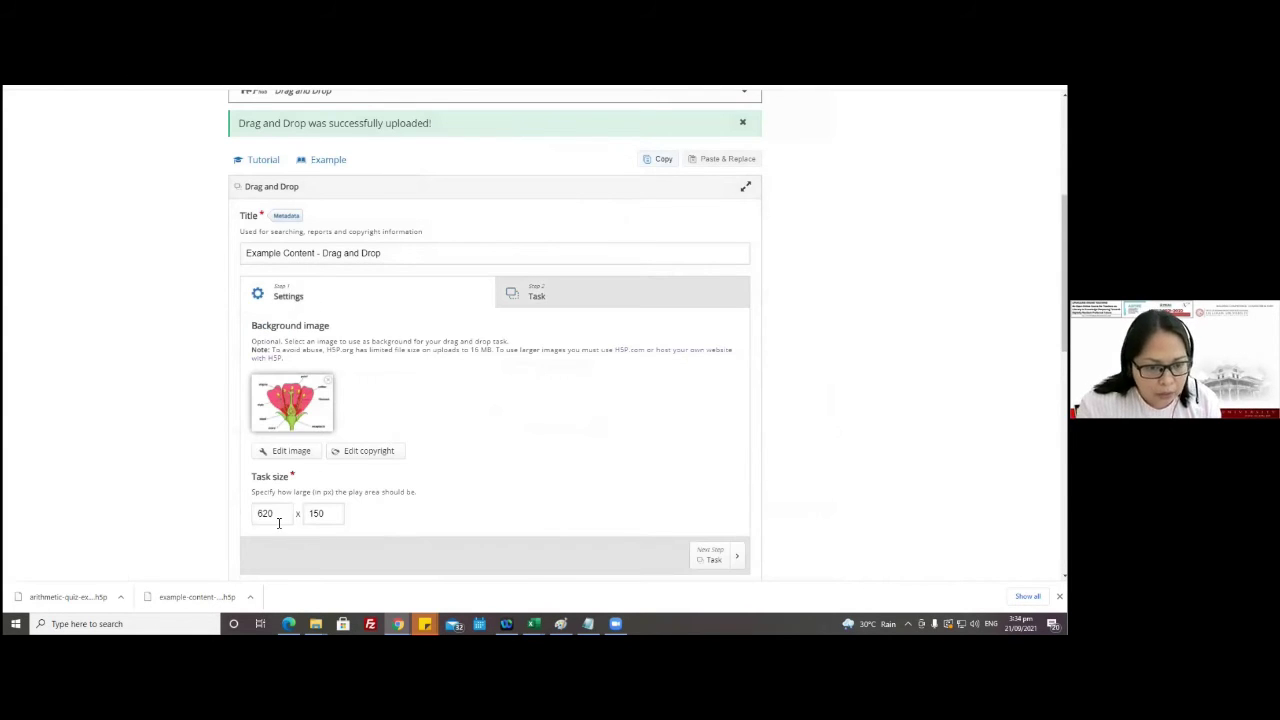
{"action": "left_click_drag", "start_coordinate": [277, 520], "coordinate": [254, 517]}
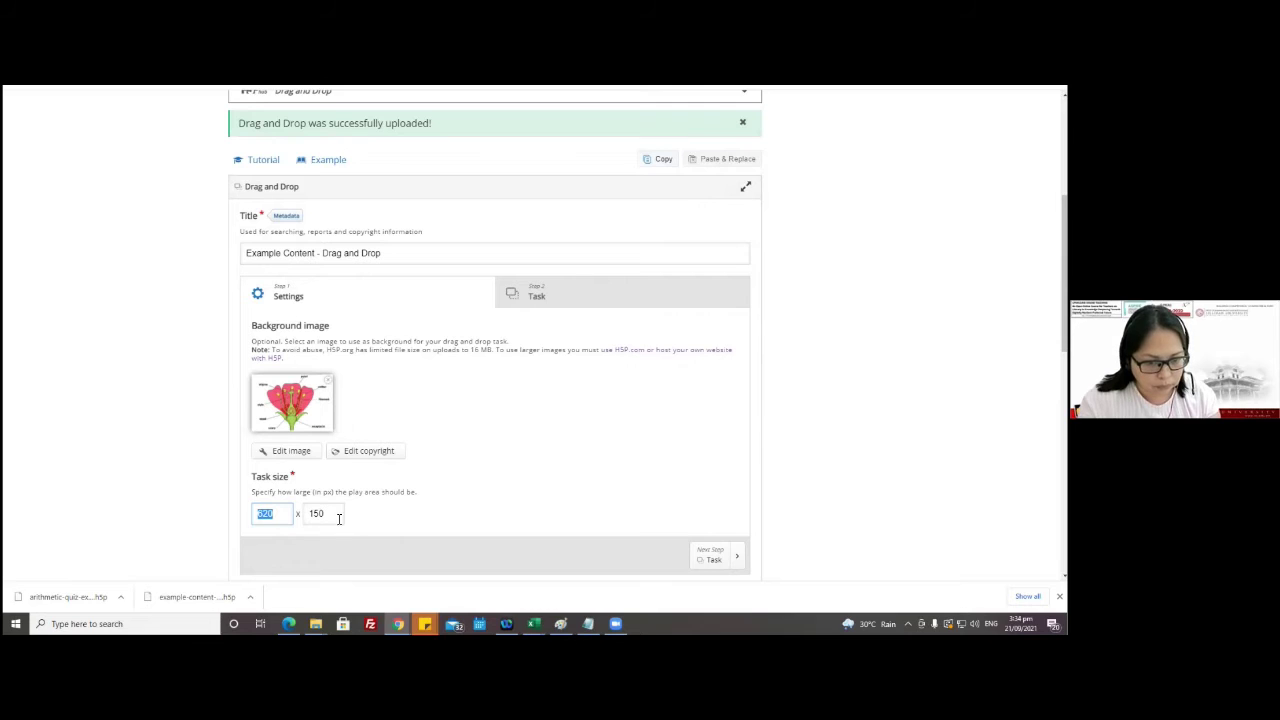
{"action": "left_click_drag", "start_coordinate": [340, 517], "coordinate": [304, 514]}
{"action": "type", "text": "300"}
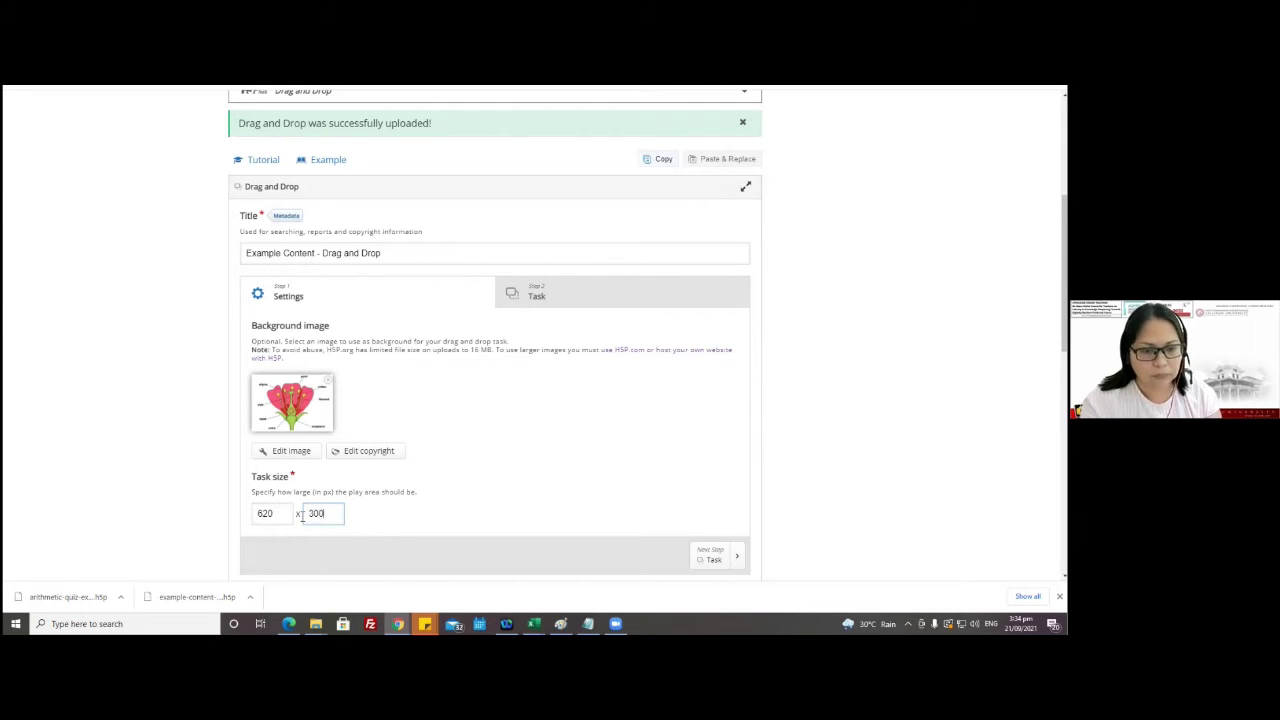
{"action": "left_click", "coordinate": [546, 533]}
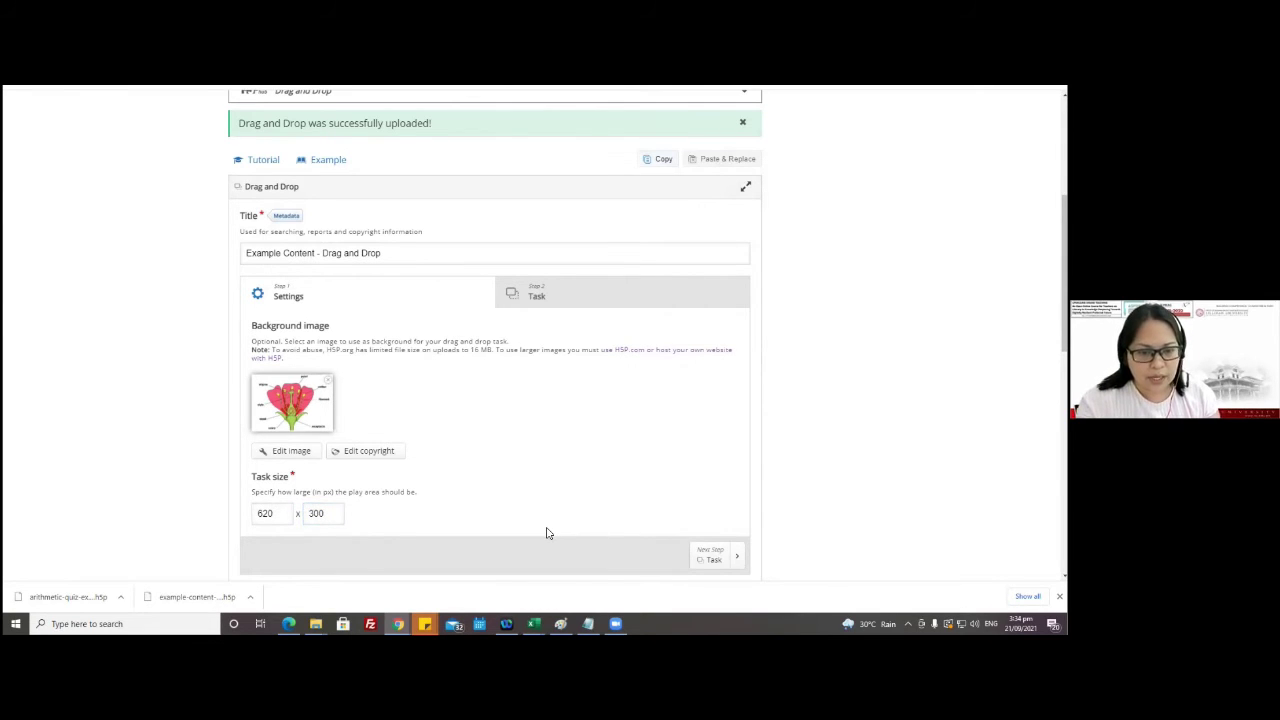
- Add a drop zone labelled 1 to the flower task
{"action": "left_click", "coordinate": [716, 561]}
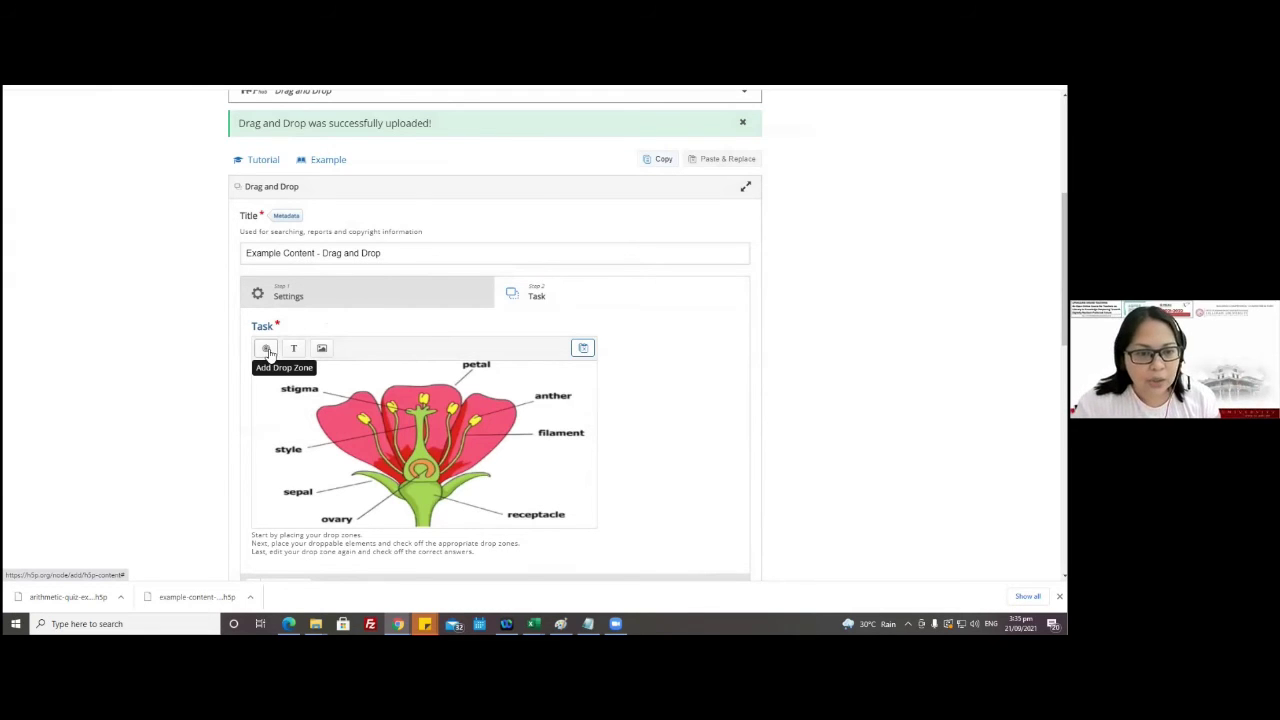
{"action": "left_click", "coordinate": [266, 350]}
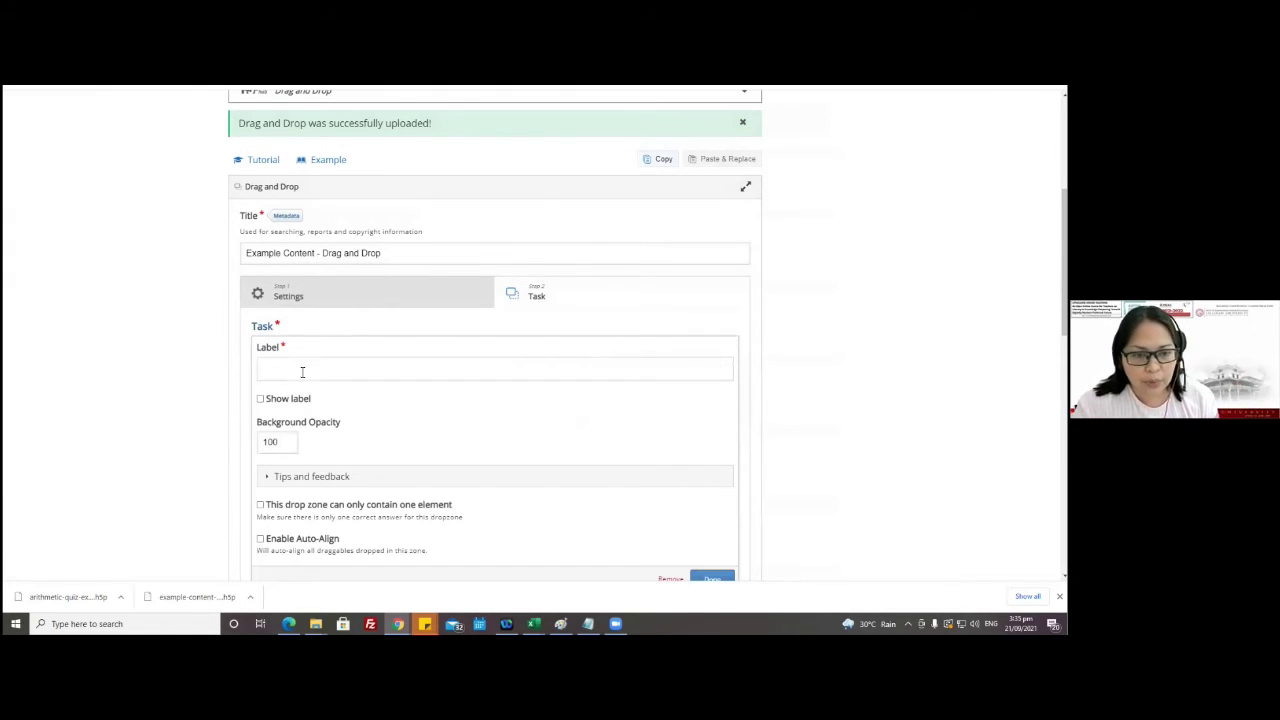
{"action": "left_click", "coordinate": [292, 386]}
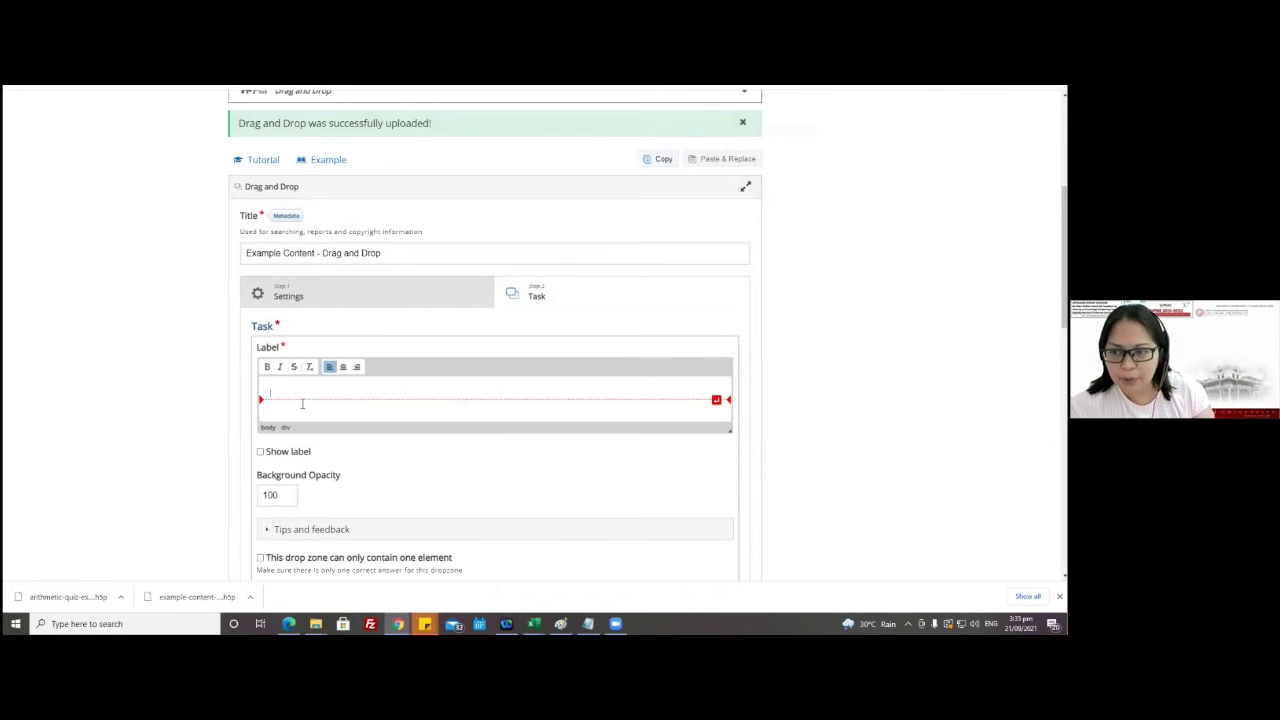
{"action": "type", "text": "1"}
{"action": "scroll", "coordinate": [475, 498], "scroll_direction": "down", "scroll_amount": 3}
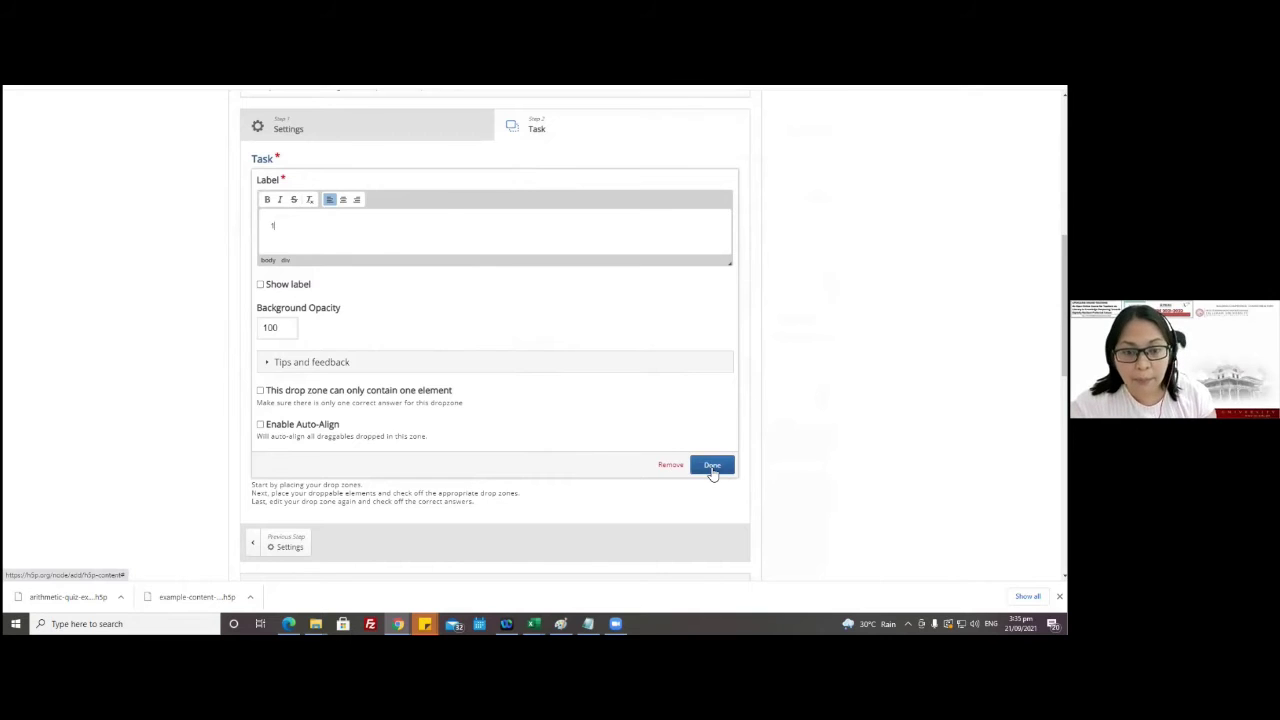
{"action": "left_click", "coordinate": [712, 466]}
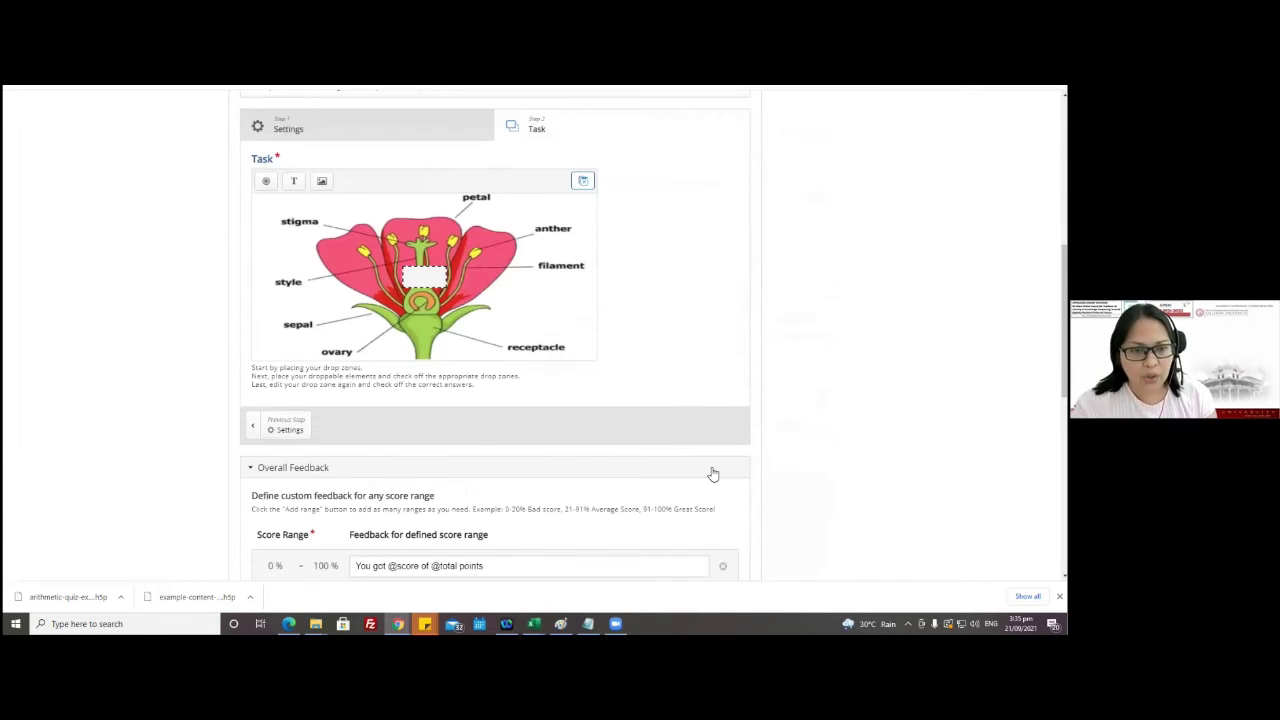
- Move drop zone 1 over the printed word "stigma" on the flower image, at about position 40, 30
{"action": "left_click", "coordinate": [425, 280]}
{"action": "left_click_drag", "start_coordinate": [425, 280], "coordinate": [302, 226]}
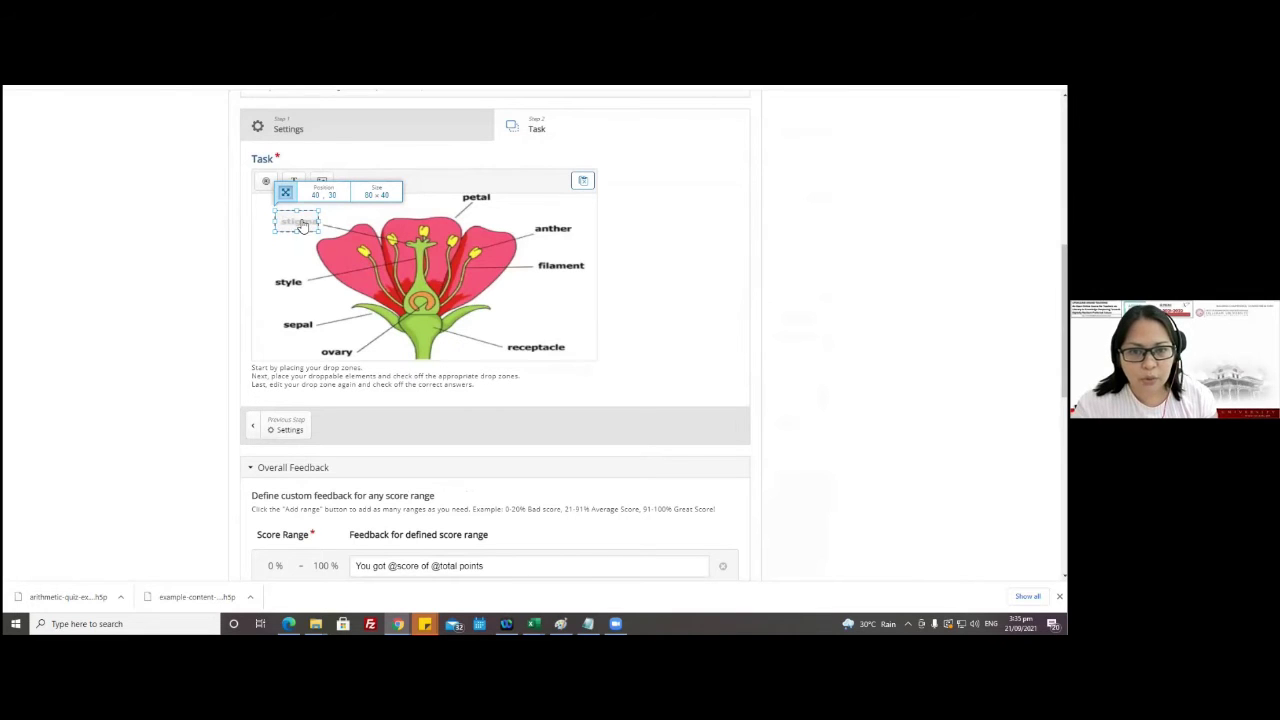
{"action": "left_click_drag", "start_coordinate": [302, 226], "coordinate": [302, 226]}
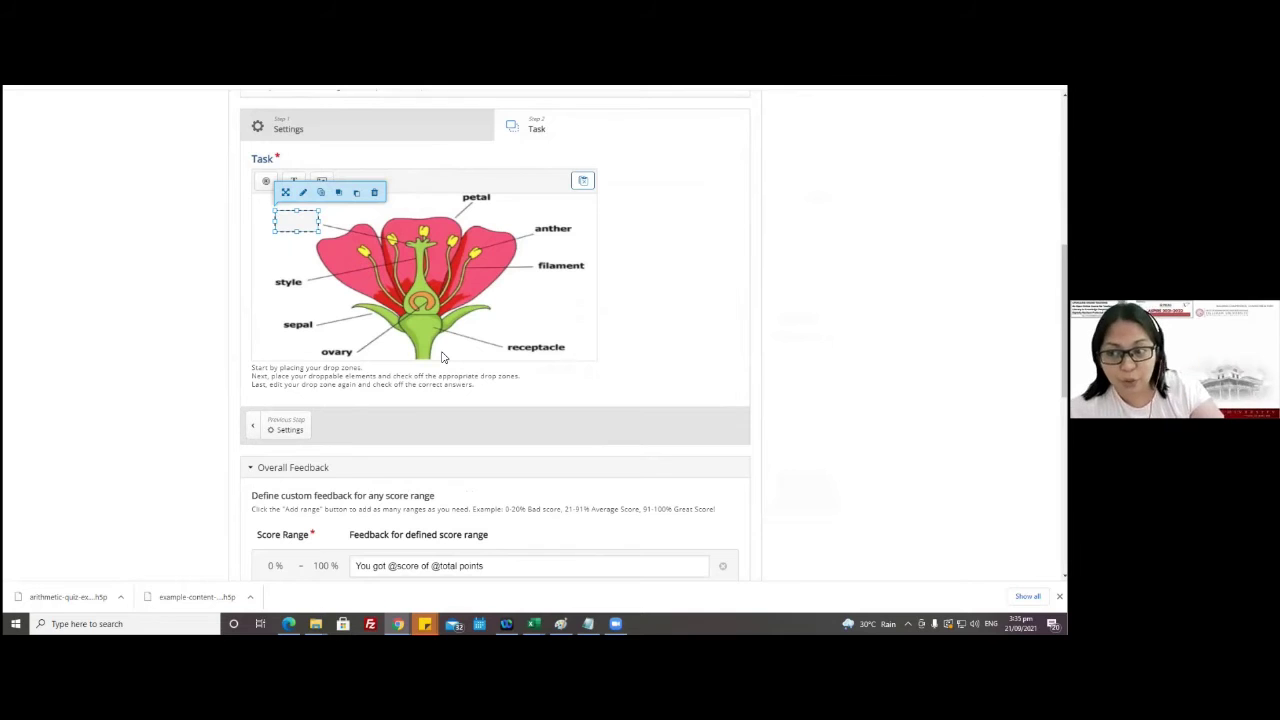
{"action": "left_click", "coordinate": [282, 258]}
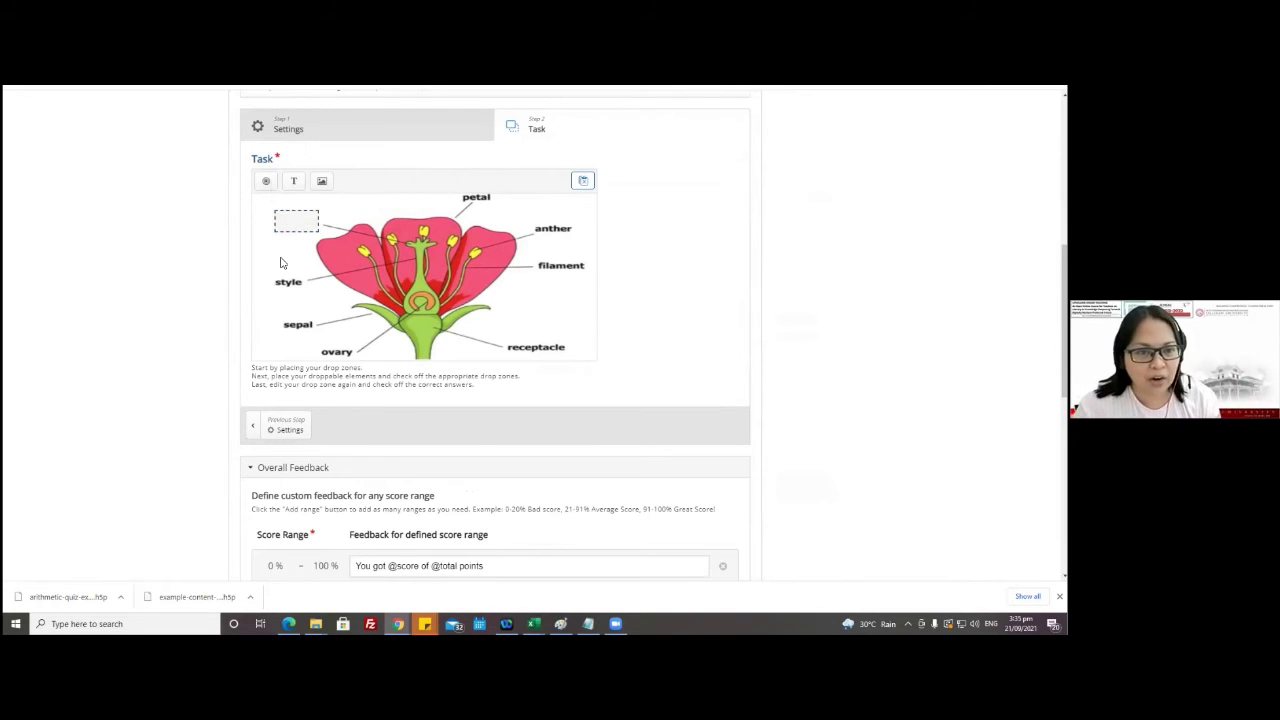
- Add a drop zone labelled 2, widen it to about 90 × 40 and place it over the printed word "filament"
{"action": "left_click", "coordinate": [266, 180]}
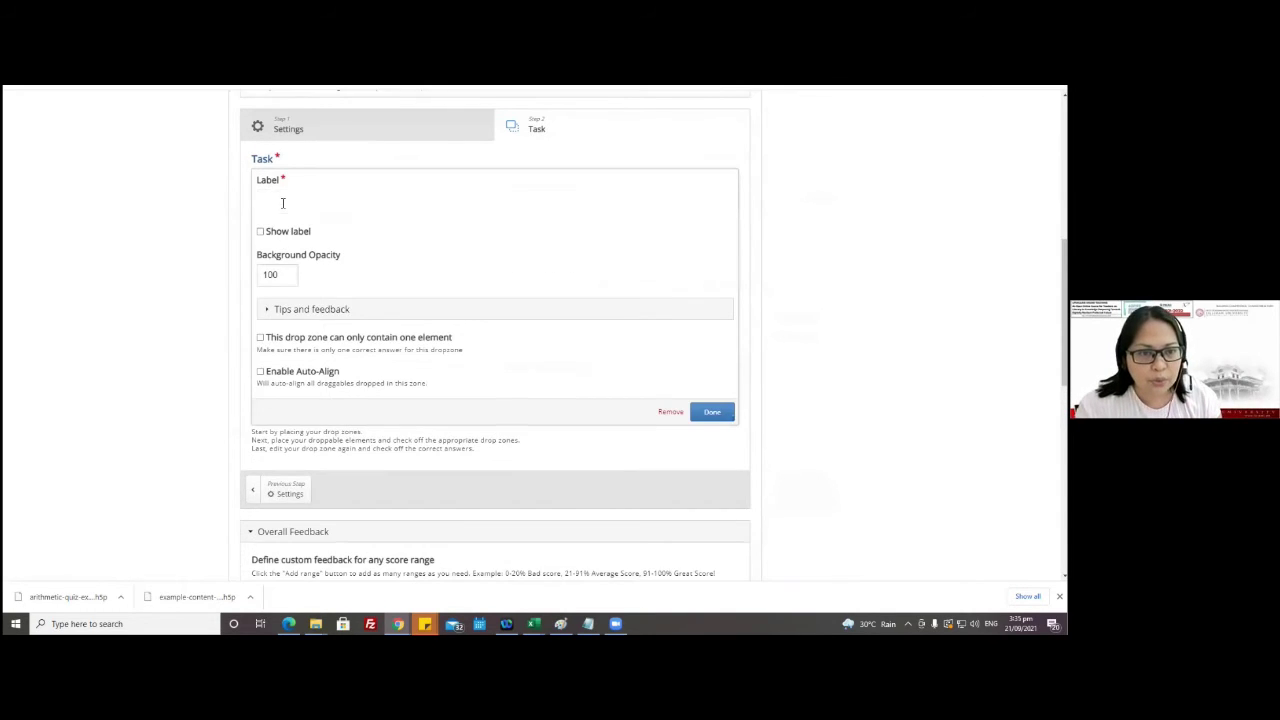
{"action": "left_click", "coordinate": [712, 466]}
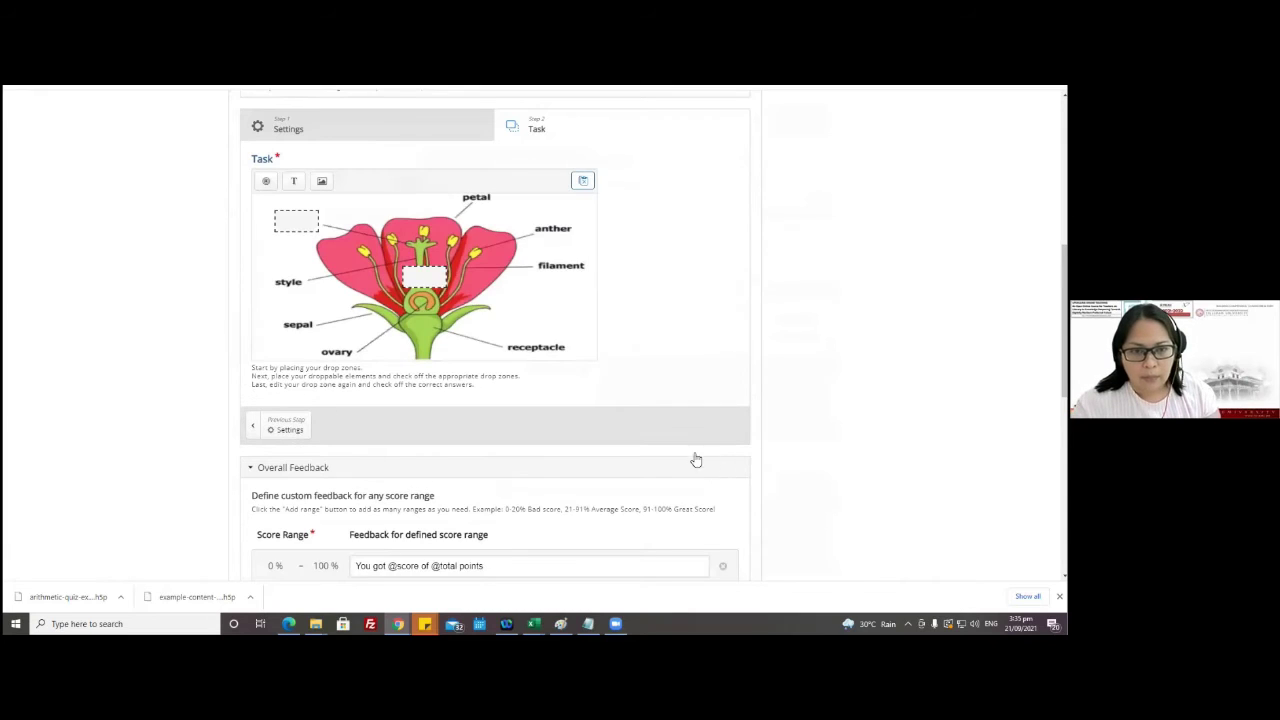
{"action": "left_click_drag", "start_coordinate": [436, 285], "coordinate": [586, 265]}
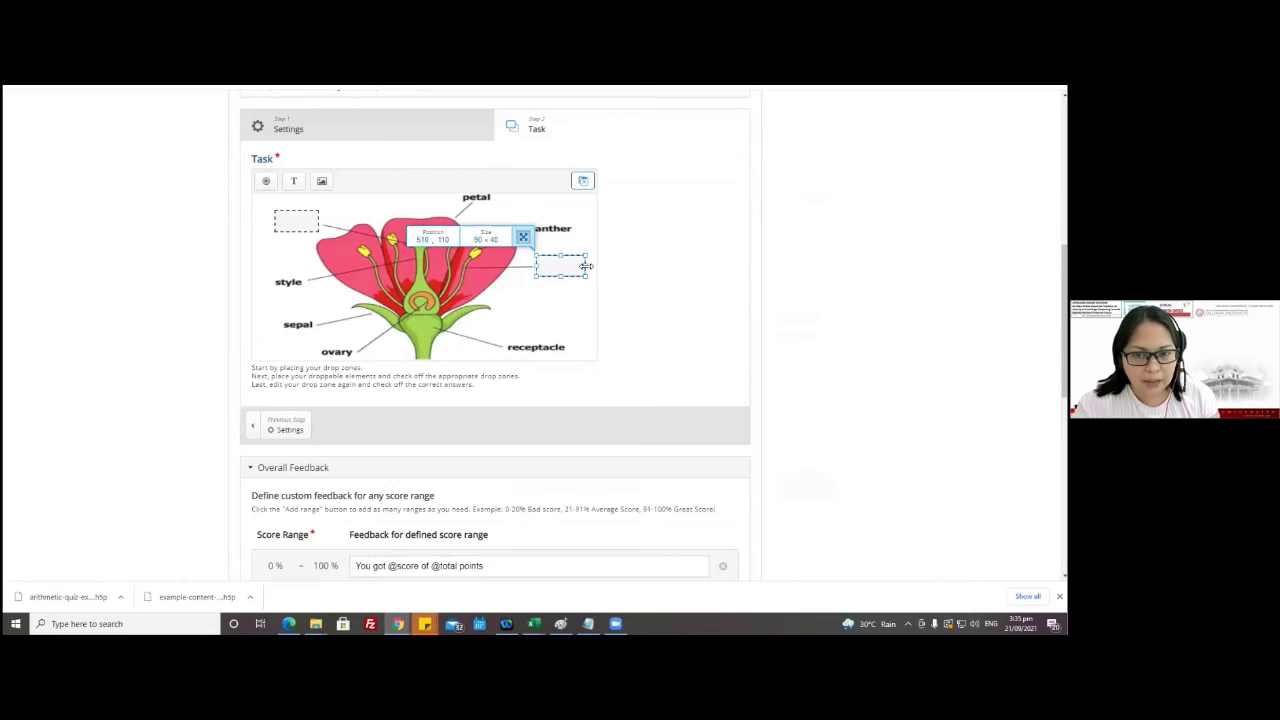
- Add a drop zone labelled 3 and place it over the printed word "ovary"
{"action": "left_click", "coordinate": [266, 181]}
{"action": "left_click", "coordinate": [285, 204]}
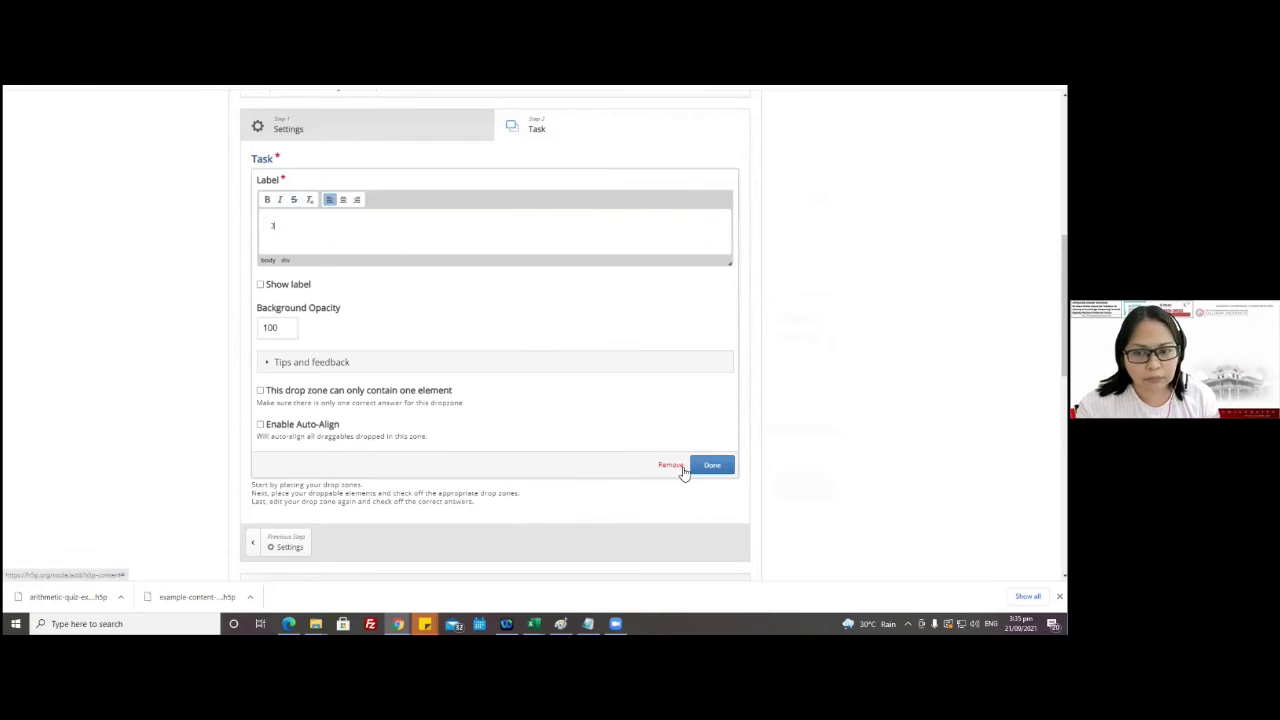
{"action": "left_click", "coordinate": [702, 468]}
{"action": "left_click_drag", "start_coordinate": [430, 290], "coordinate": [340, 360]}
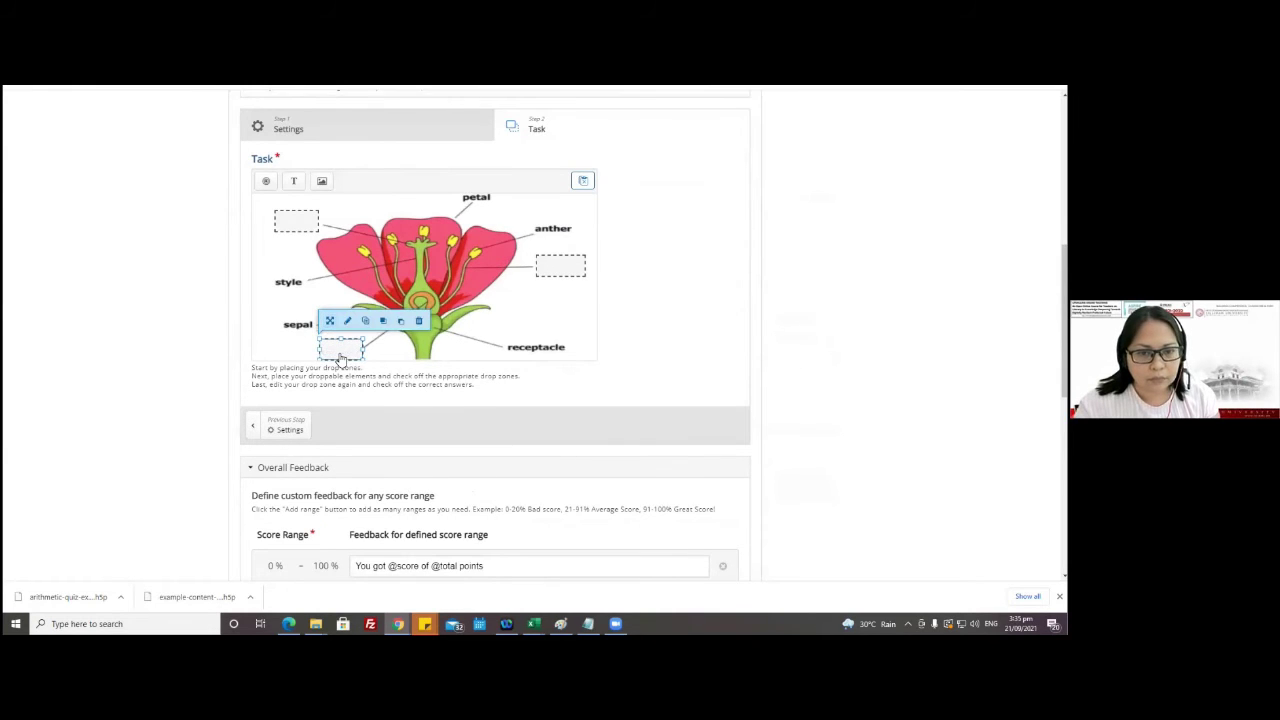
{"action": "left_click", "coordinate": [577, 322]}
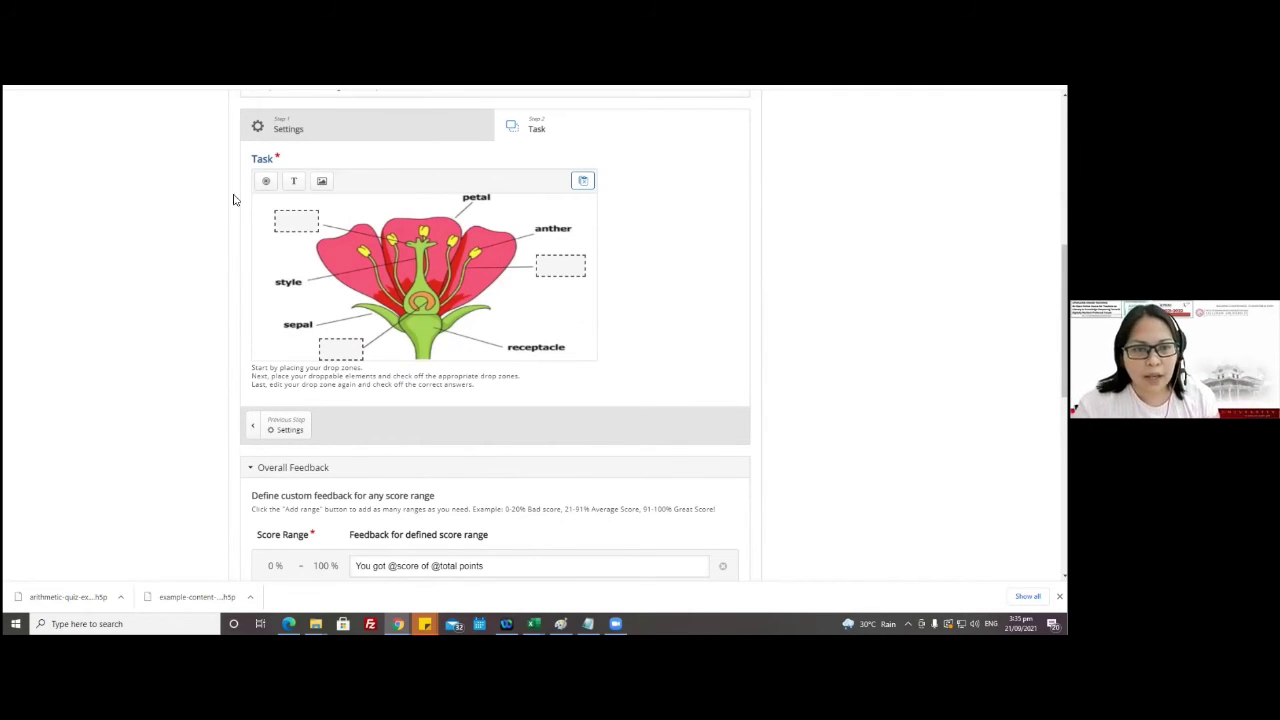
- Add a Stigma text element that can be dropped in all three drop zones
{"action": "left_click", "coordinate": [296, 182]}
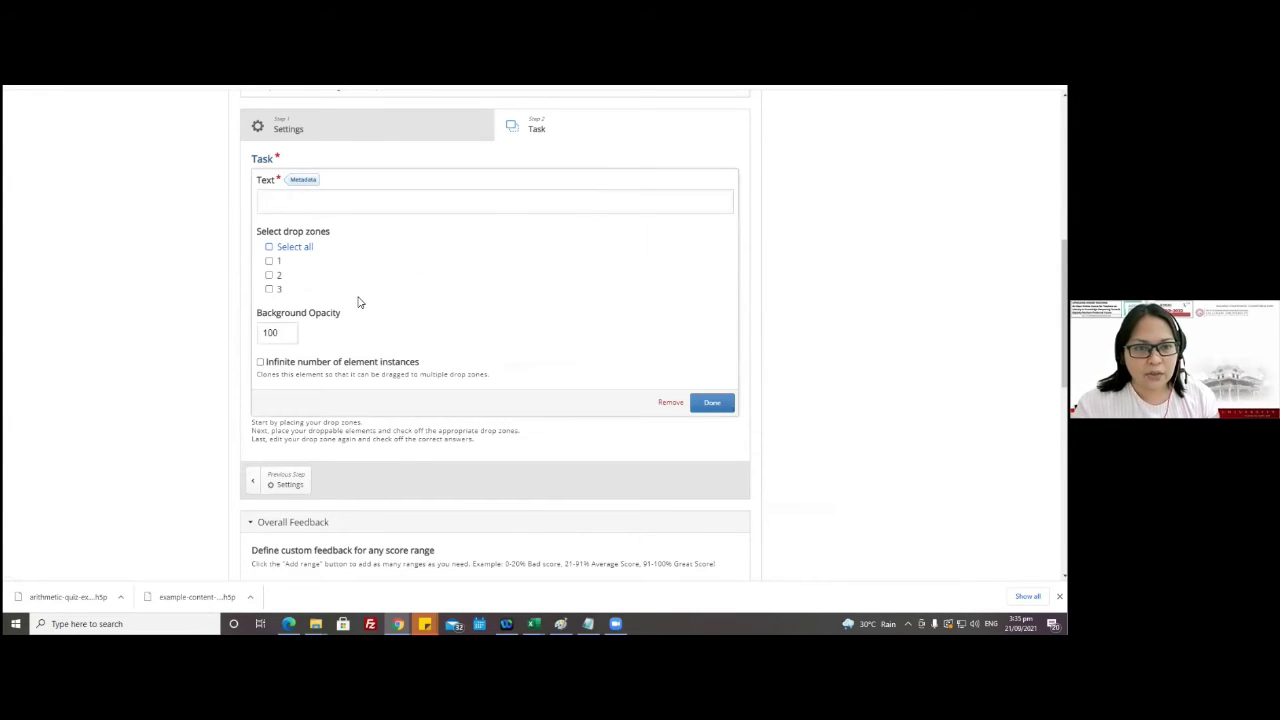
{"action": "left_click", "coordinate": [280, 202]}
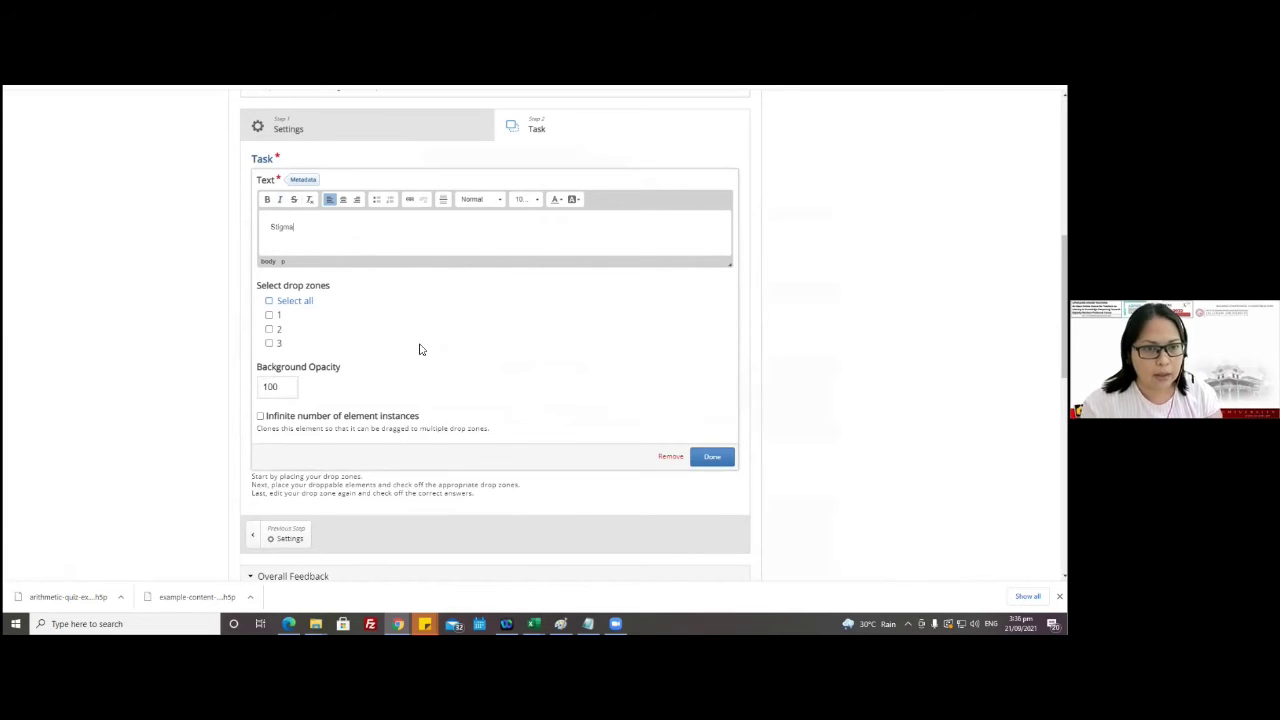
{"action": "left_click", "coordinate": [269, 301]}
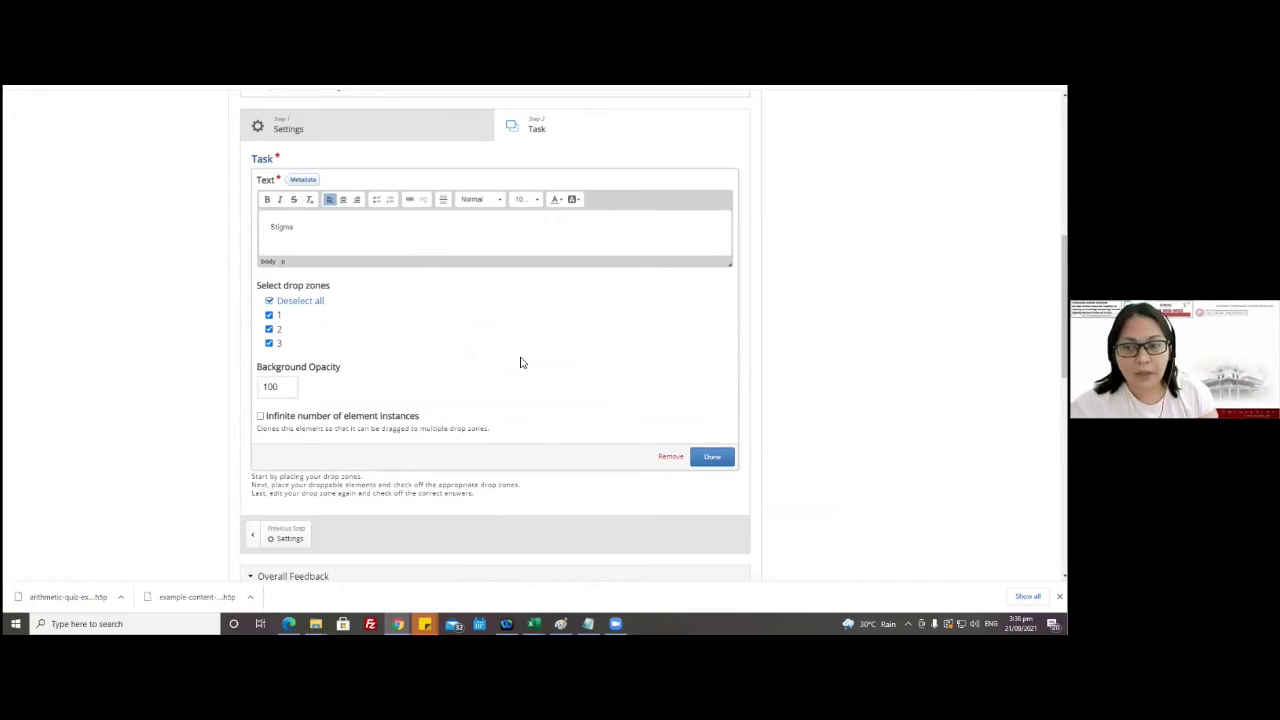
{"action": "left_click", "coordinate": [712, 457]}
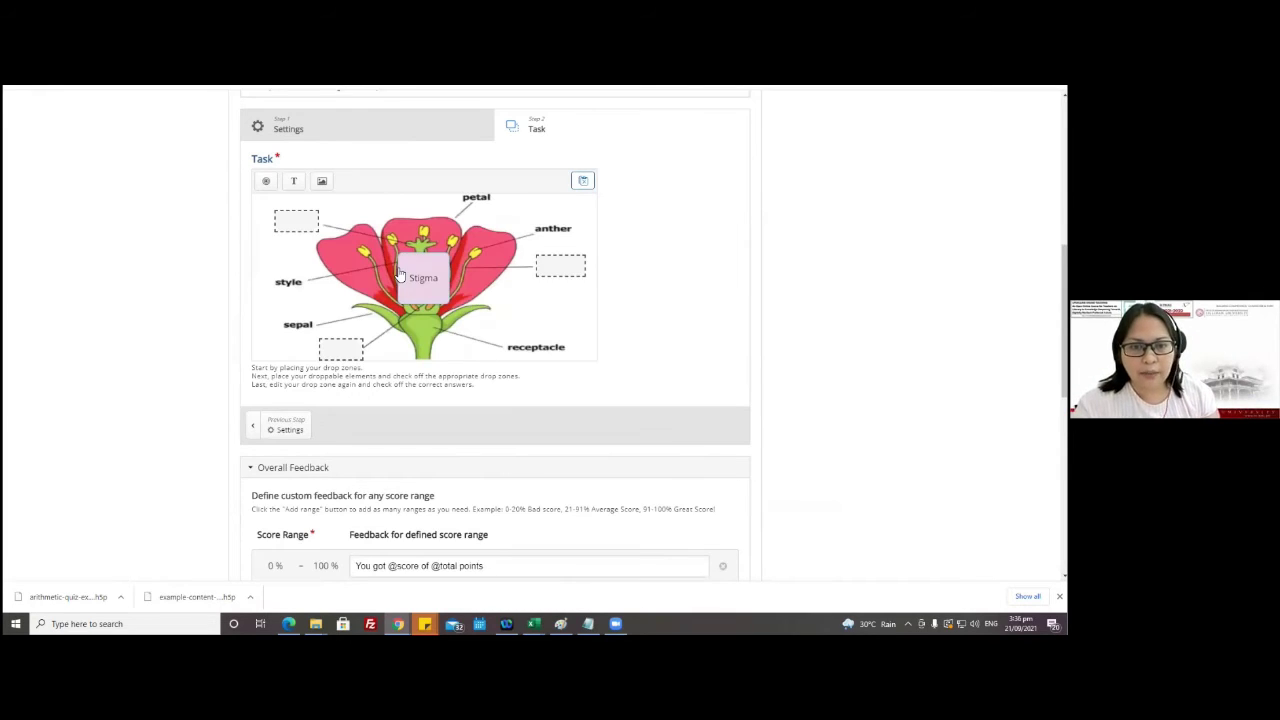
- Shrink the Stigma element, place it in the blank area below drop zone 2, and shift drop zone 3 slightly left
{"action": "left_click", "coordinate": [421, 300]}
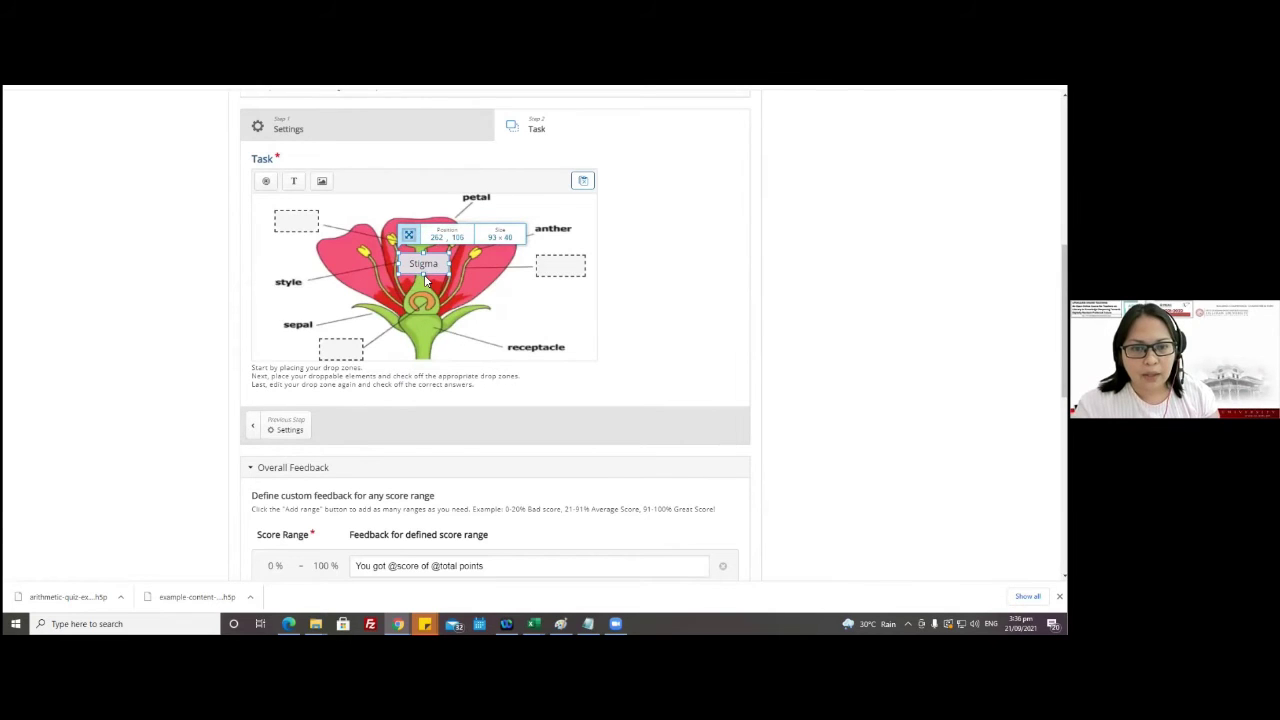
{"action": "left_click_drag", "start_coordinate": [423, 305], "coordinate": [537, 317]}
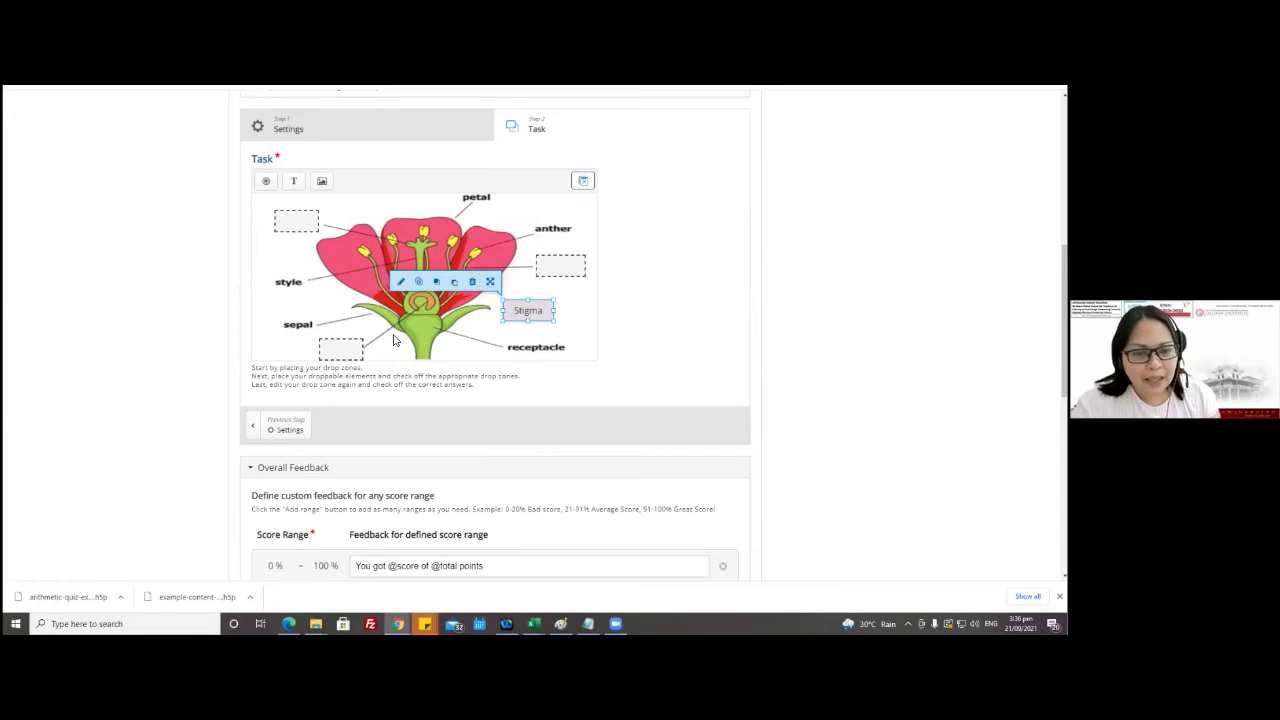
{"action": "mouse_move", "coordinate": [343, 351]}
{"action": "left_mouse_down"}
{"action": "mouse_move", "coordinate": [326, 339]}
{"action": "mouse_move", "coordinate": [337, 349]}
{"action": "left_mouse_up"}
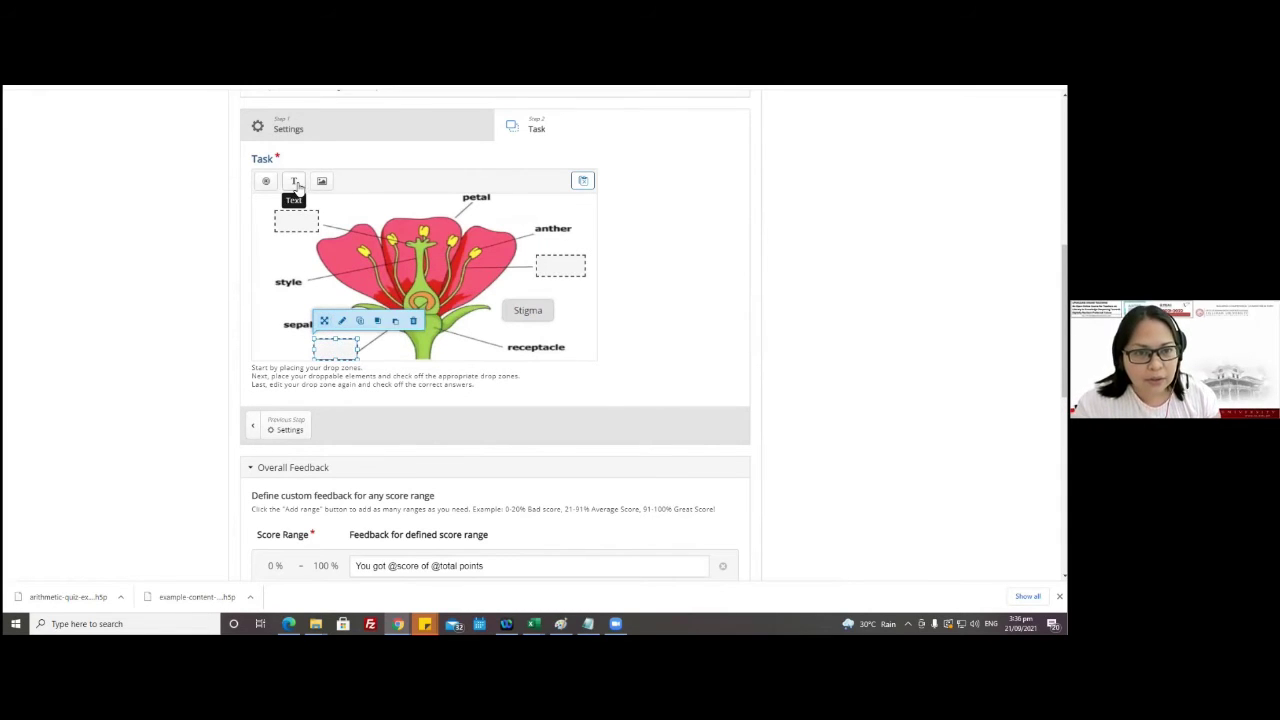
- Add an Ovary text element that can be dropped in all three drop zones
{"action": "left_click", "coordinate": [293, 181]}
{"action": "left_click", "coordinate": [296, 210]}
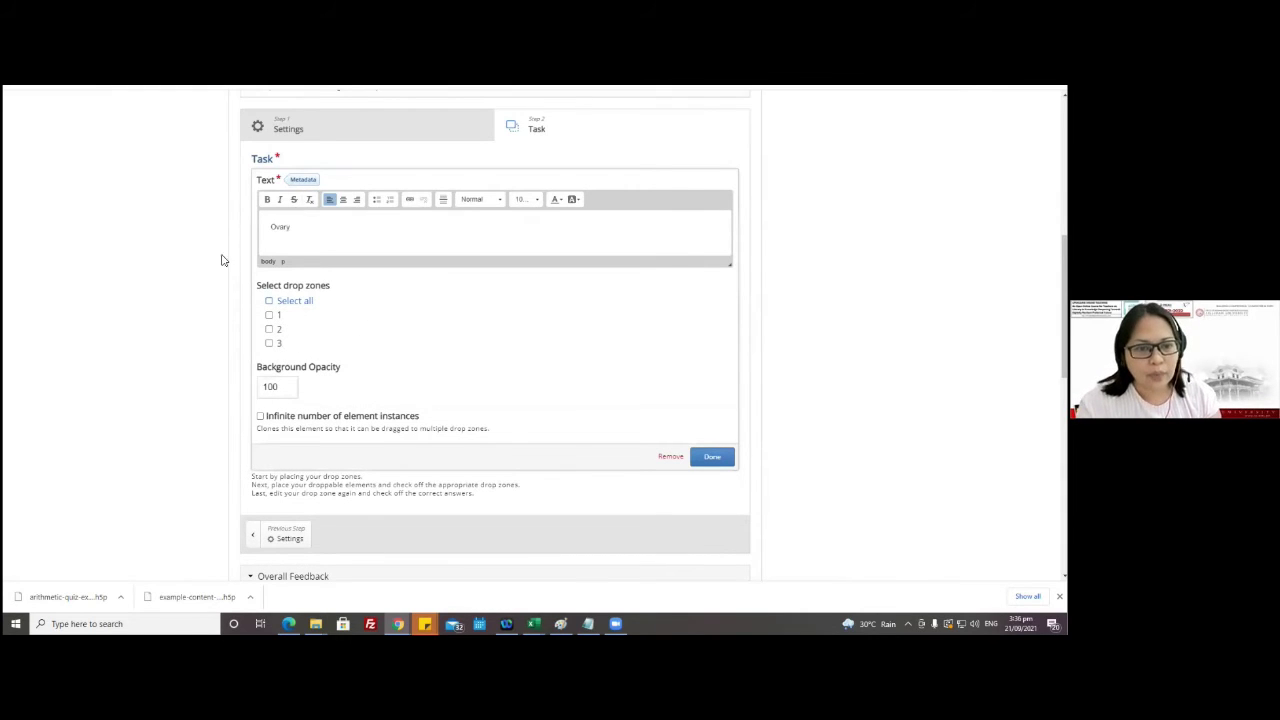
{"action": "left_click", "coordinate": [272, 303]}
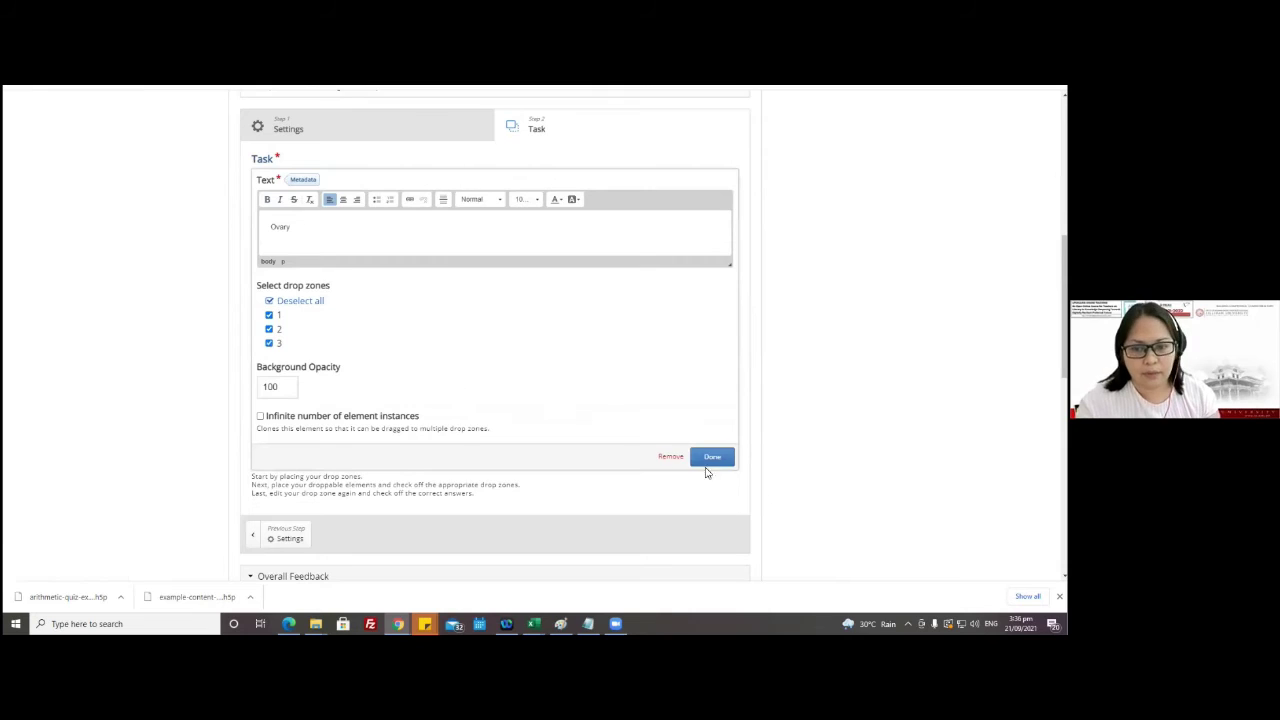
{"action": "left_click", "coordinate": [710, 460]}
- Shrink the Ovary element and line it up directly to the right of the Stigma element, shifting Stigma left to make room
{"action": "left_click", "coordinate": [426, 306]}
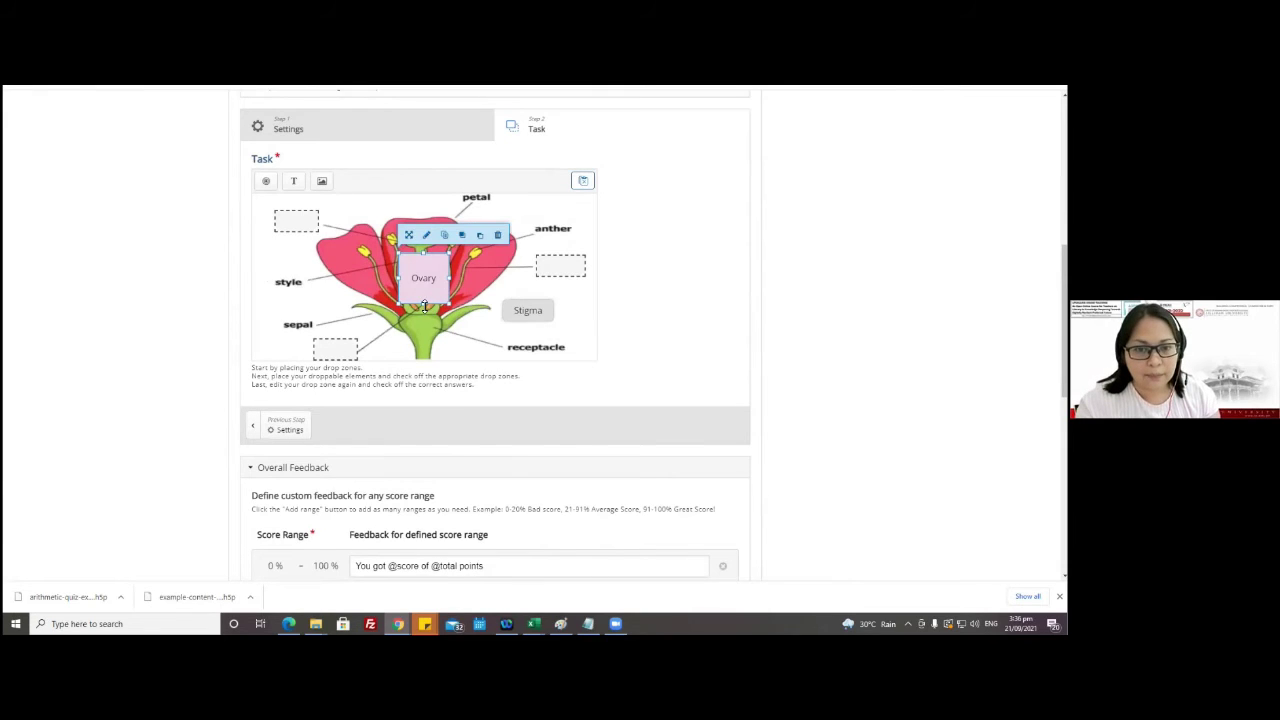
{"action": "left_click_drag", "start_coordinate": [426, 306], "coordinate": [570, 311]}
{"action": "left_click_drag", "start_coordinate": [526, 313], "coordinate": [556, 312]}
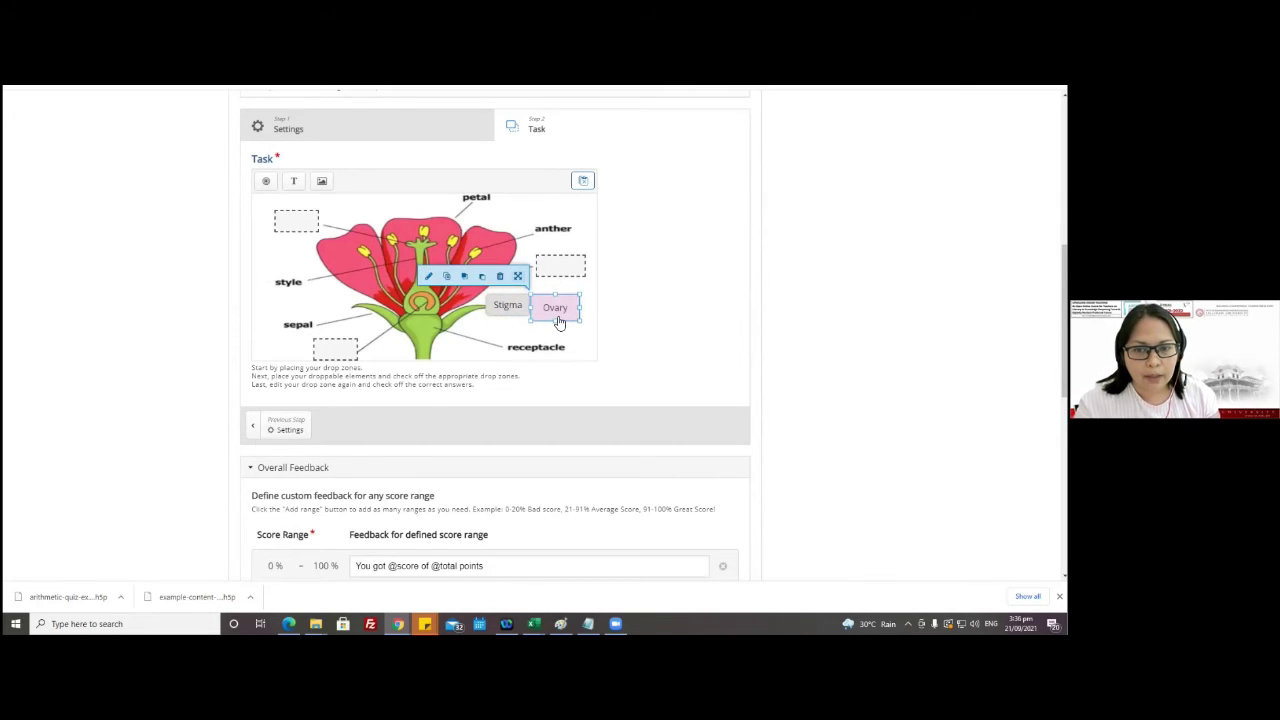
{"action": "left_click_drag", "start_coordinate": [563, 320], "coordinate": [559, 316]}
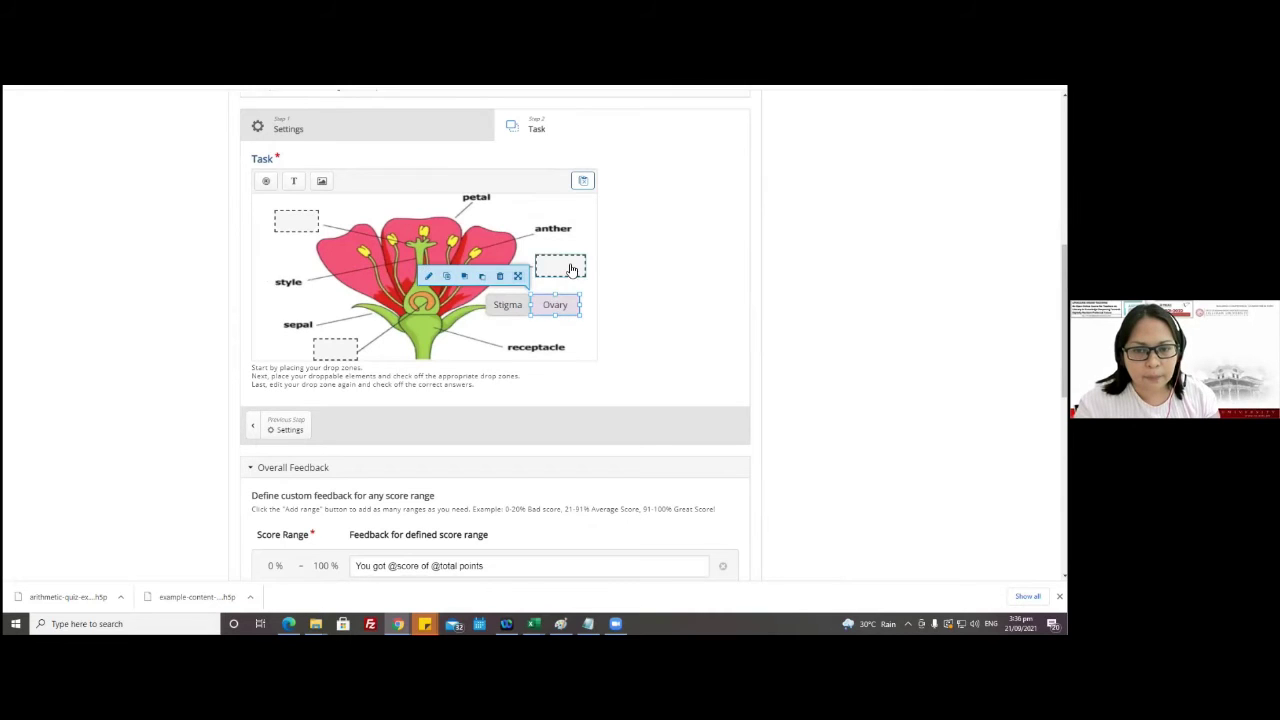
{"action": "left_click", "coordinate": [571, 266]}
{"action": "left_click_drag", "start_coordinate": [571, 267], "coordinate": [568, 268]}
{"action": "double_click", "coordinate": [568, 268]}
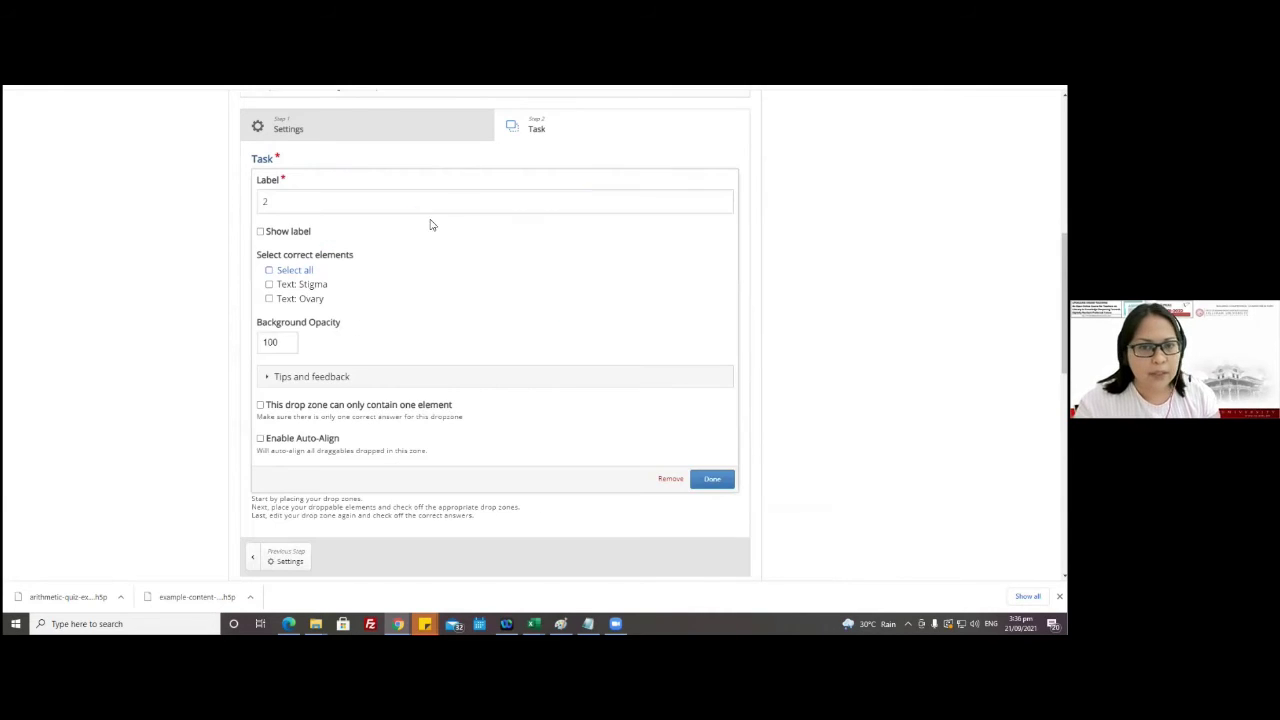
{"action": "left_click", "coordinate": [714, 484]}
- Add a Filament text element that can be dropped in all three drop zones
{"action": "left_click", "coordinate": [293, 182]}
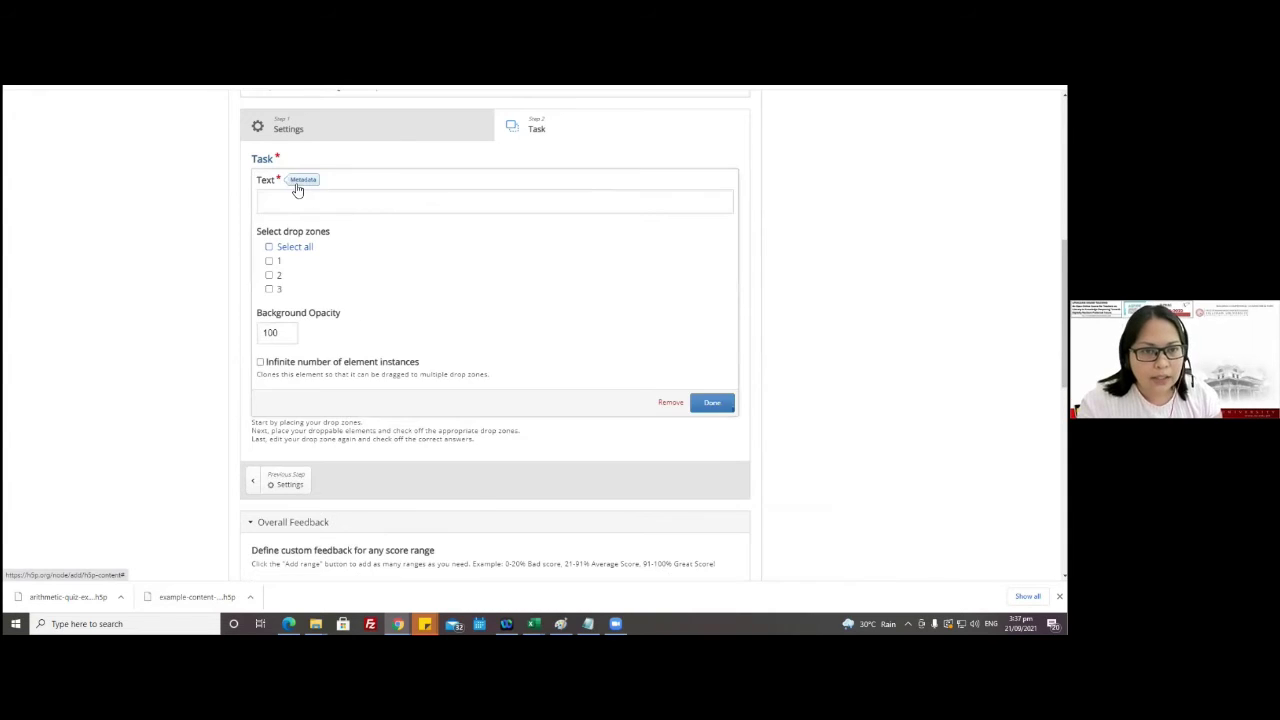
{"action": "left_click", "coordinate": [309, 203]}
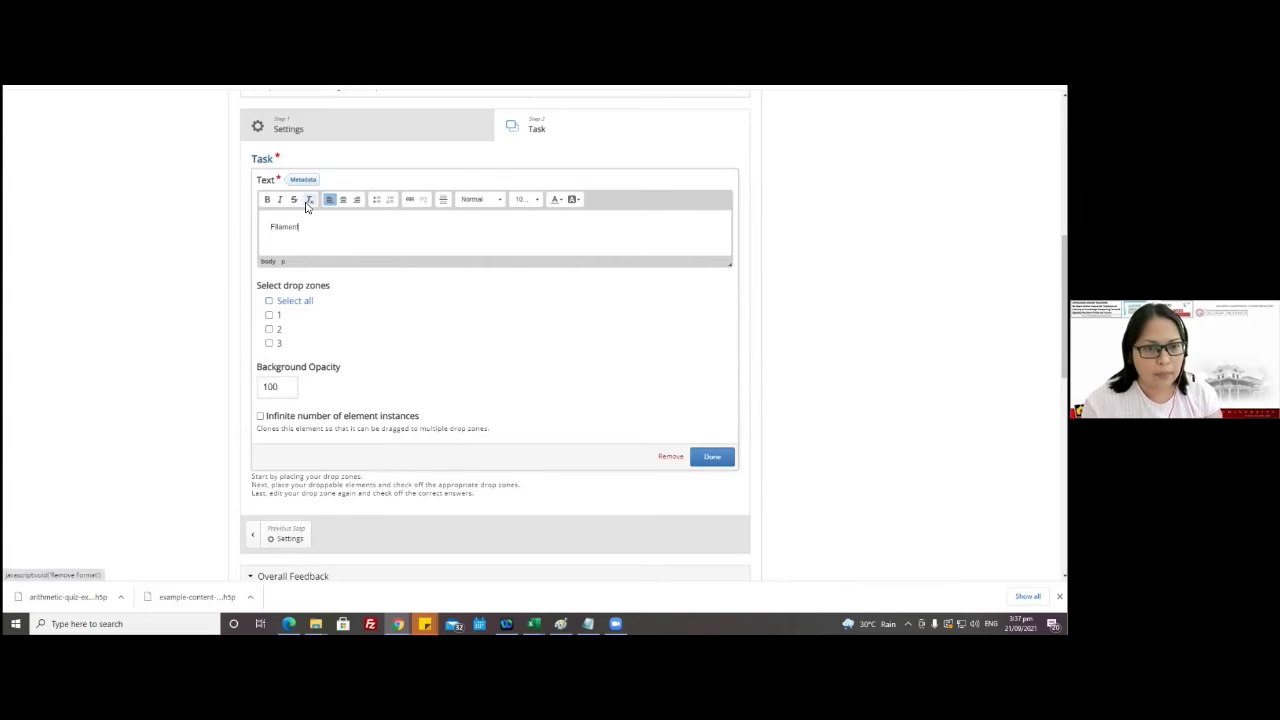
{"action": "left_click", "coordinate": [268, 301]}
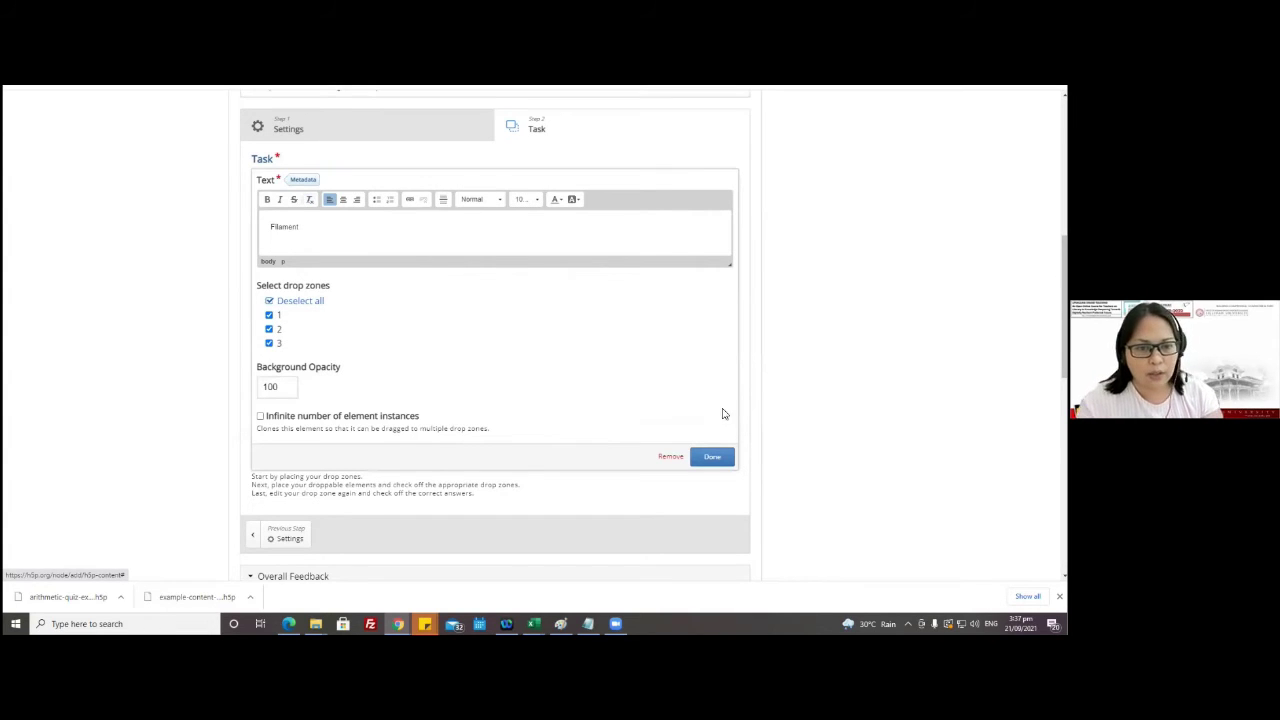
{"action": "left_click", "coordinate": [712, 456]}
- Shrink the Filament element and place it below the Stigma and Ovary elements, over the printed word "receptacle"
{"action": "left_click", "coordinate": [408, 298]}
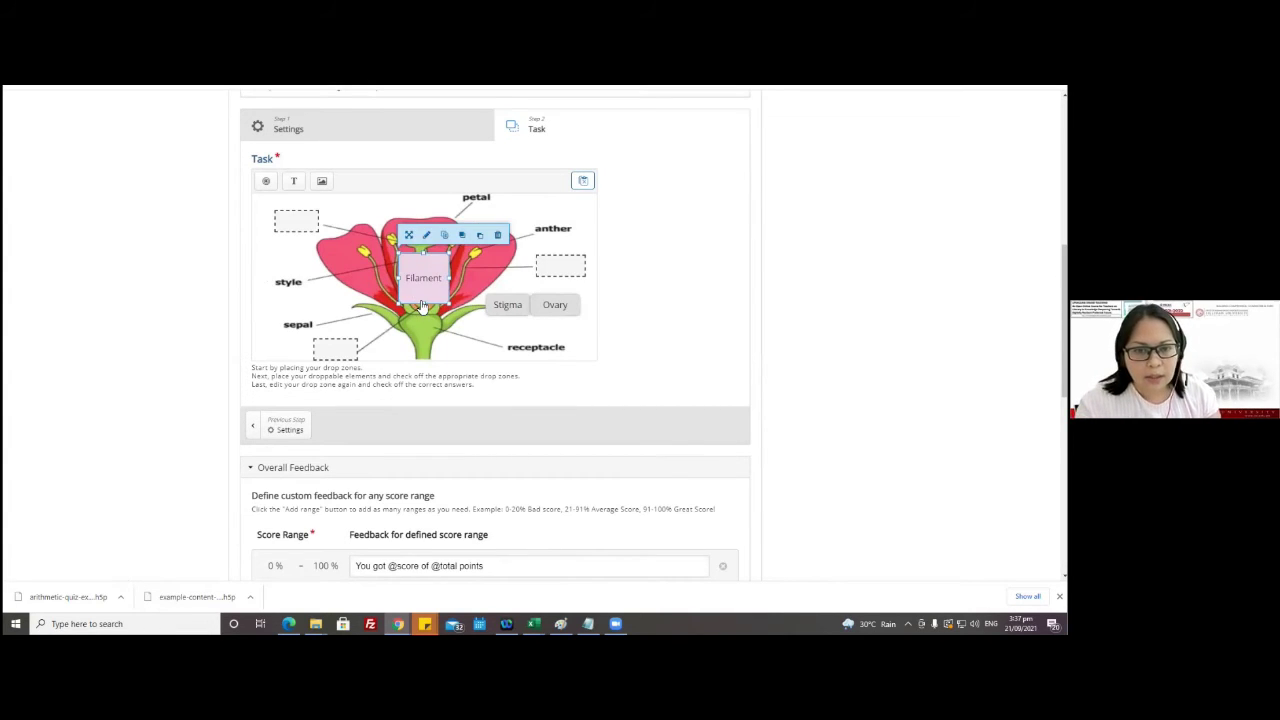
{"action": "left_click_drag", "start_coordinate": [425, 305], "coordinate": [541, 344]}
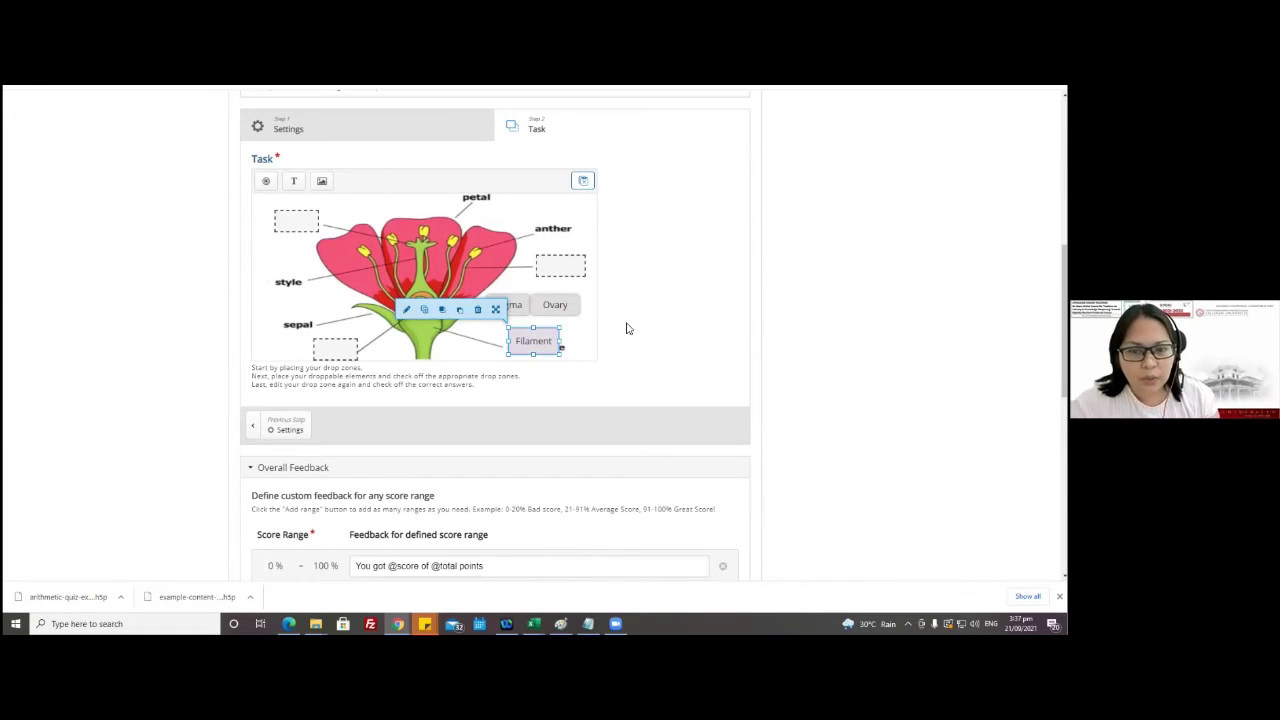
{"action": "left_click", "coordinate": [575, 339]}
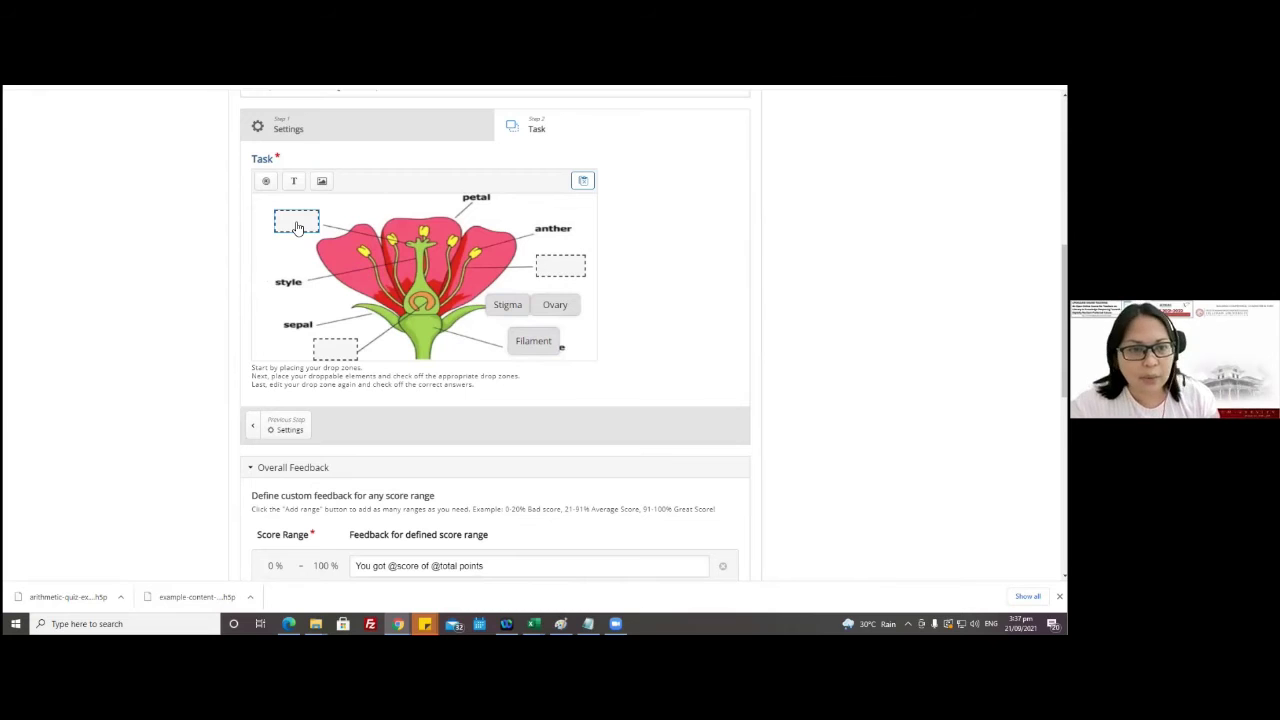
- Mark Stigma as the correct element for drop zone 1, at the upper left of the flower
{"action": "double_click", "coordinate": [296, 227]}
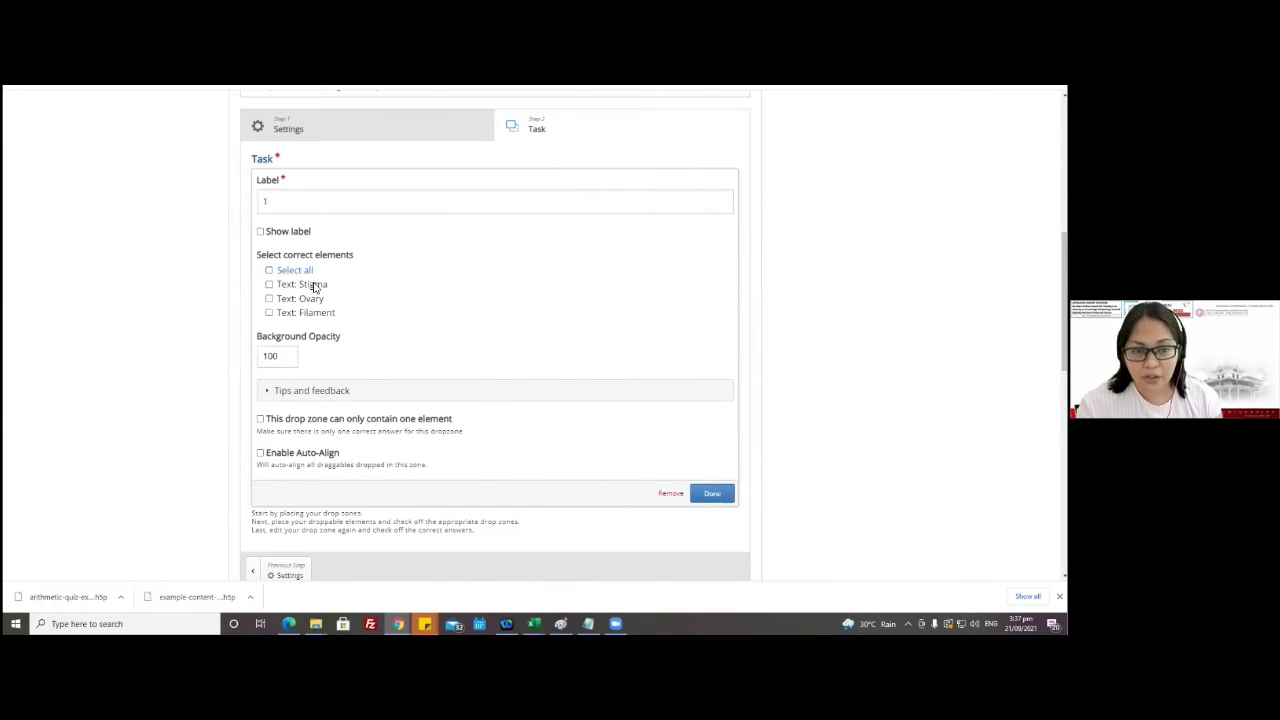
{"action": "left_click", "coordinate": [269, 285]}
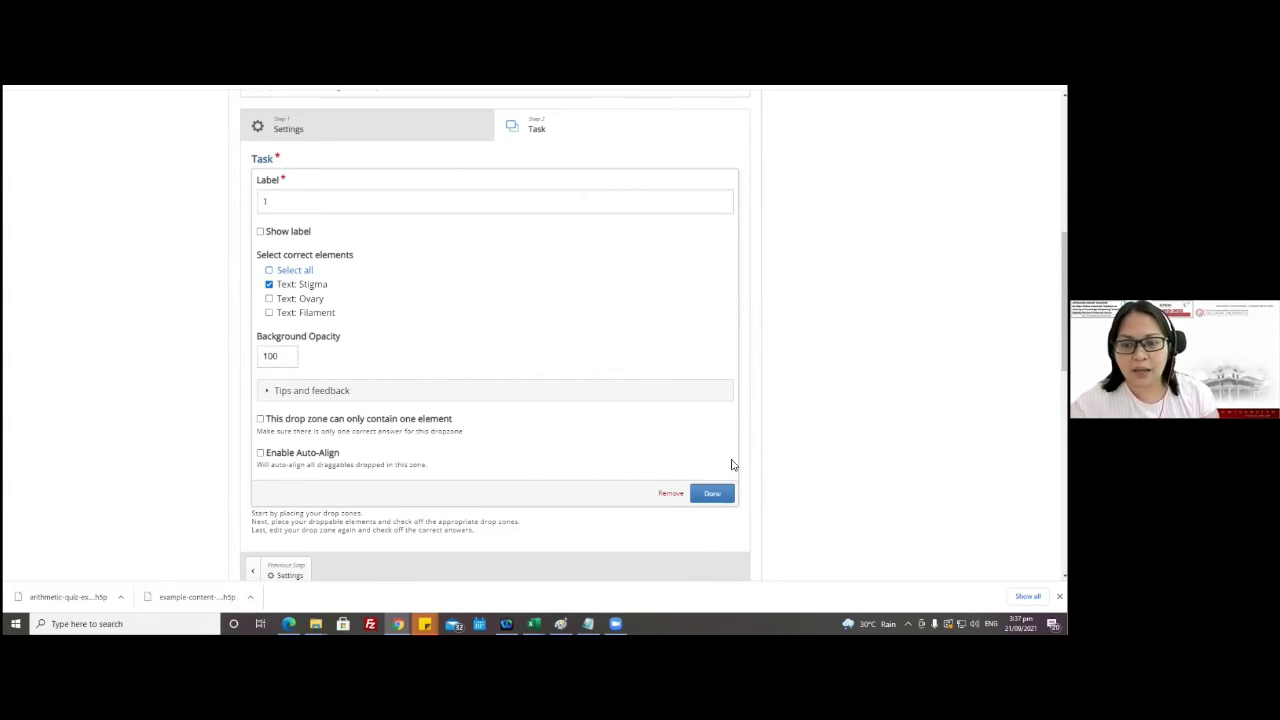
{"action": "left_click", "coordinate": [709, 494]}
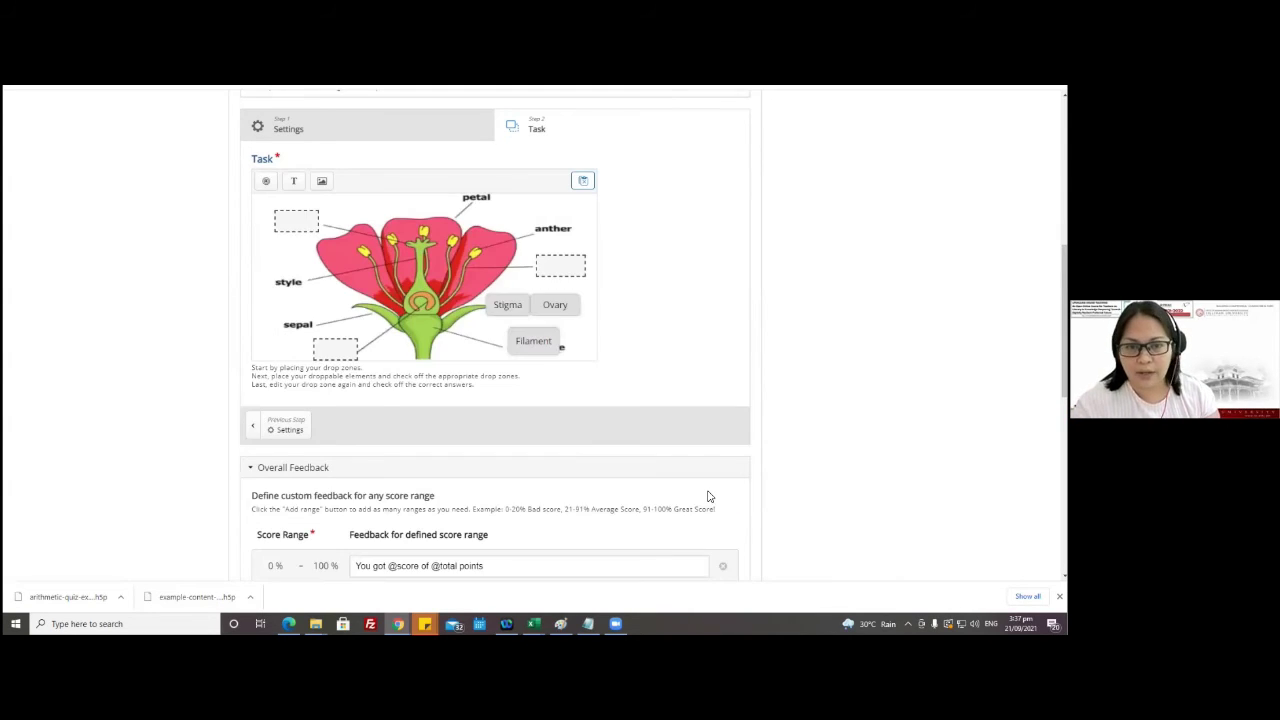
- Mark Ovary as the correct element for drop zone 3, below the sepal label
{"action": "double_click", "coordinate": [336, 350]}
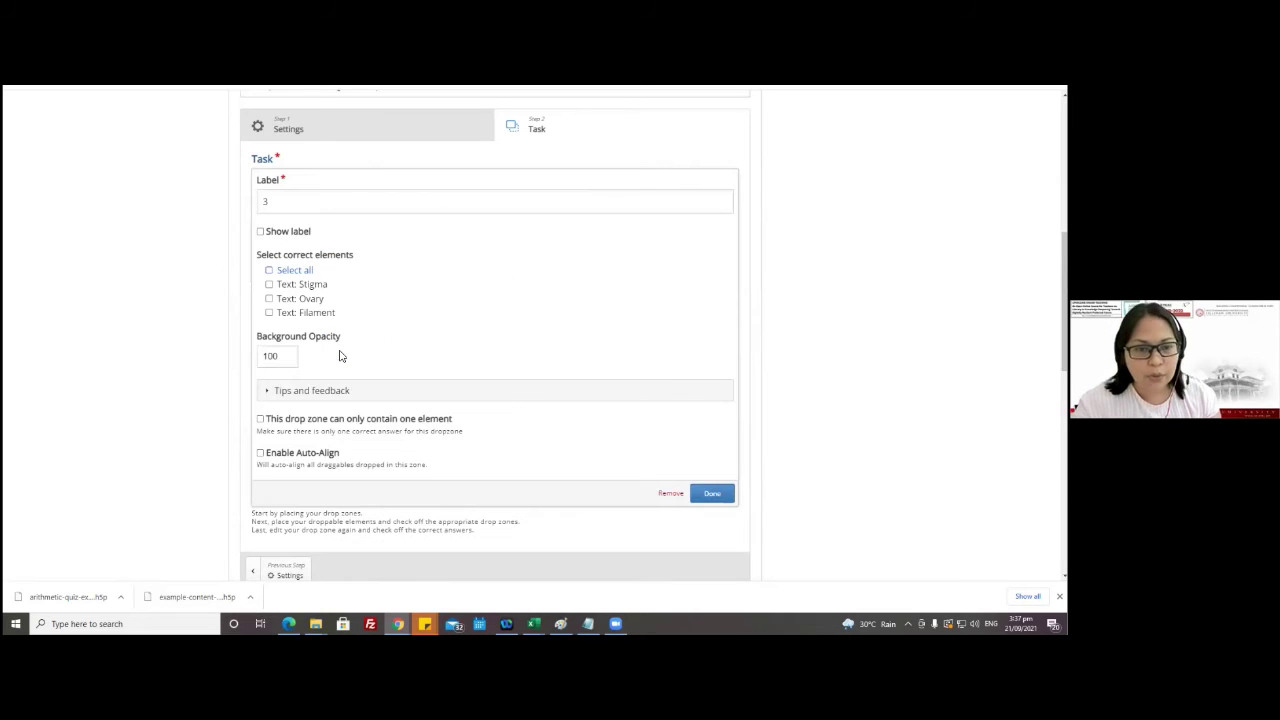
{"action": "left_click", "coordinate": [269, 299]}
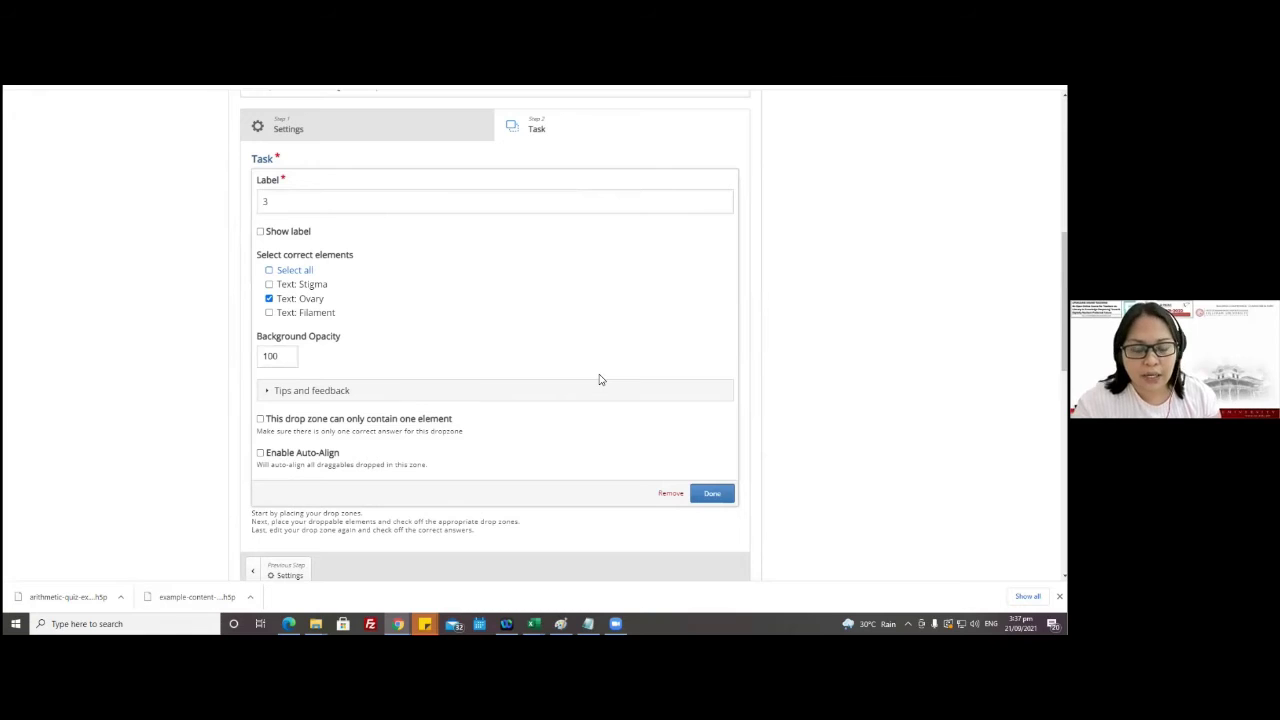
{"action": "left_click", "coordinate": [718, 499]}
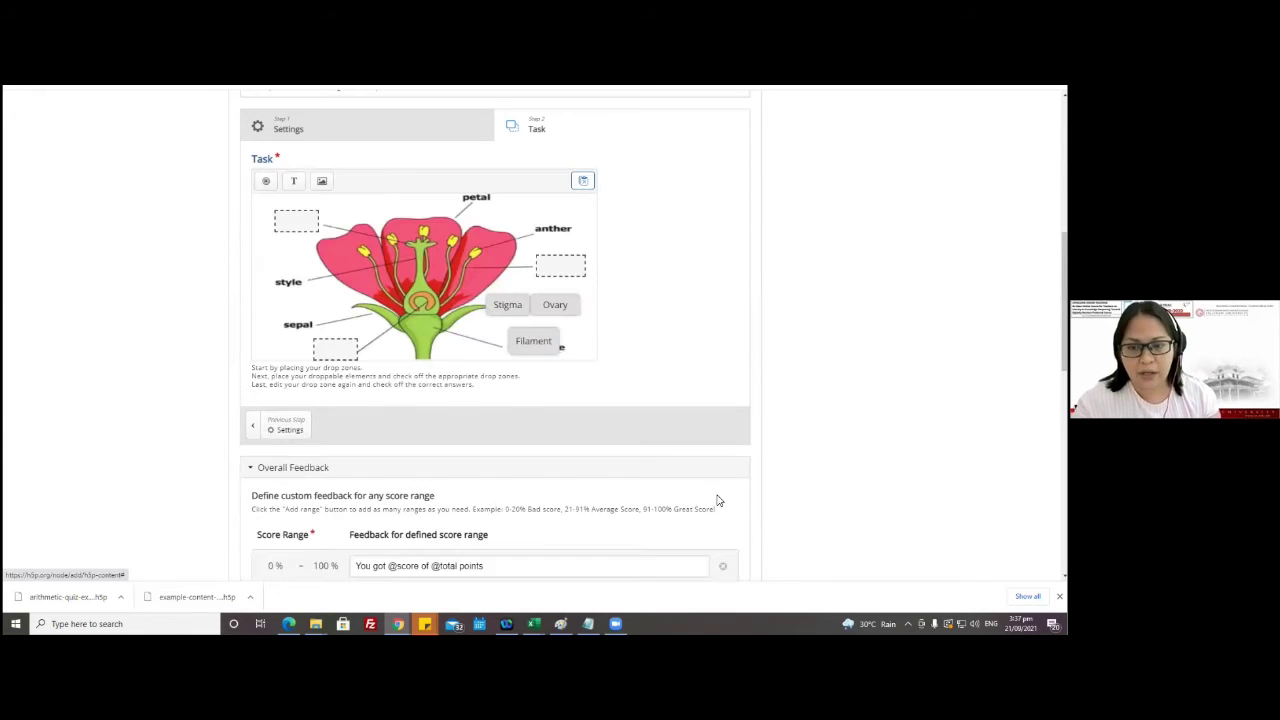
- Mark Filament as the correct element for drop zone 2, below the anther label
{"action": "left_click", "coordinate": [578, 268]}
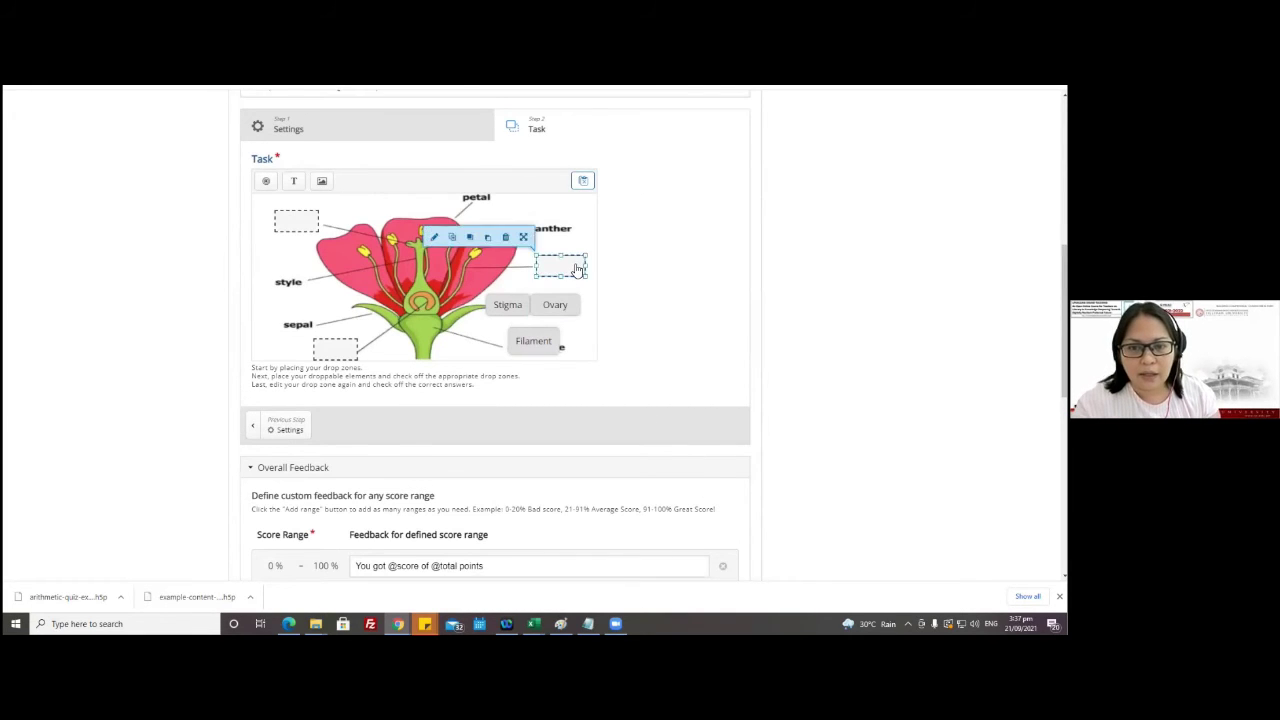
{"action": "double_click", "coordinate": [578, 268]}
{"action": "left_click", "coordinate": [268, 312]}
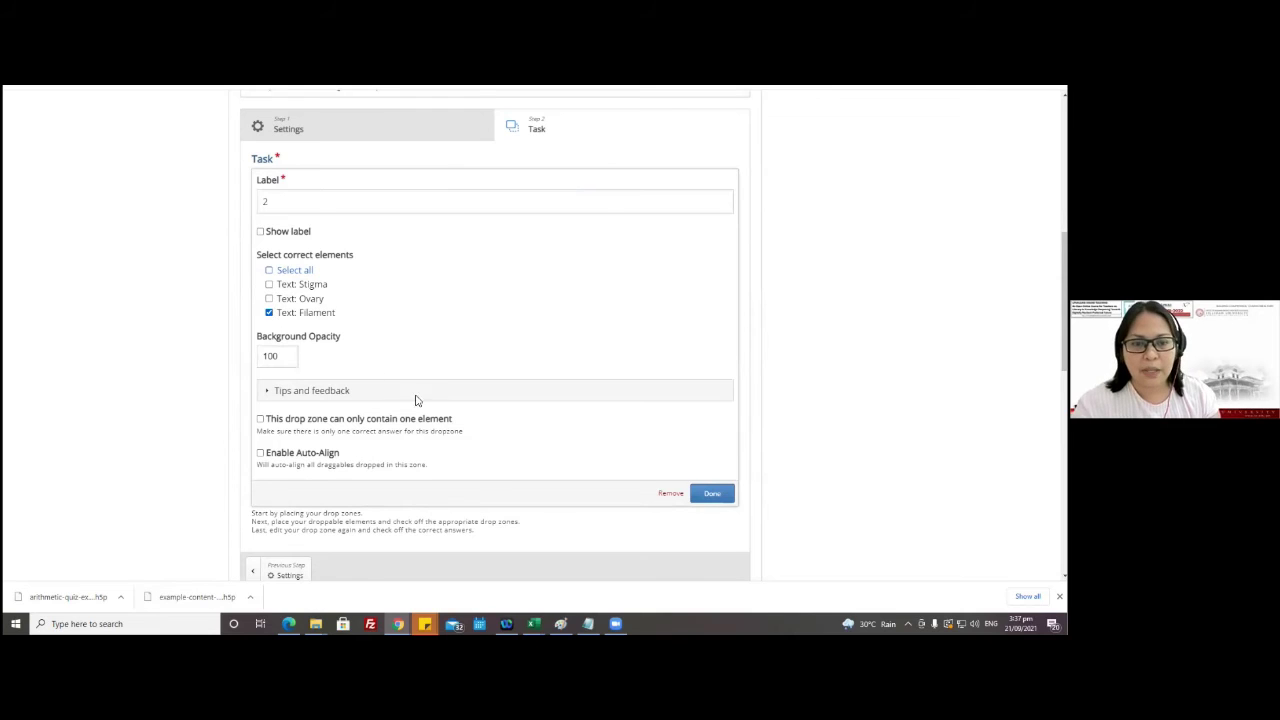
{"action": "left_click", "coordinate": [714, 494]}
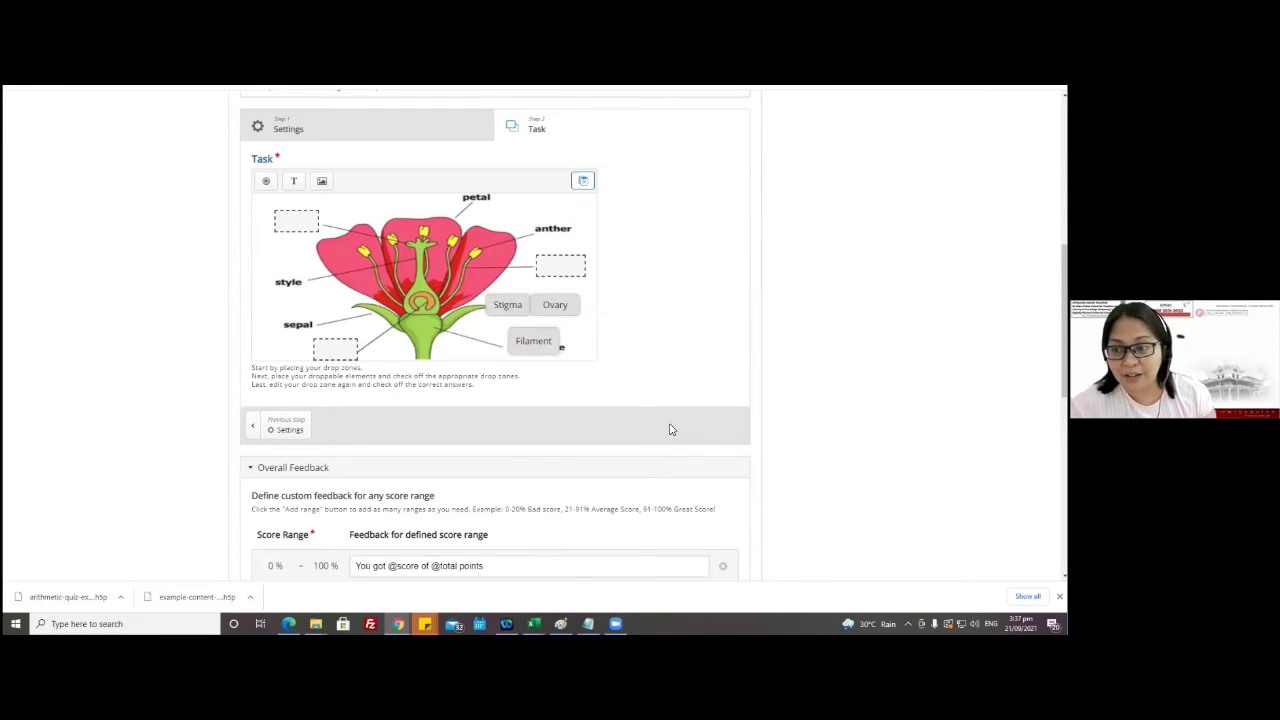
- Review the Overall Feedback score range and message, and expand the Behavioural settings to examine the retry, scoring, penalty and highlighting options
{"action": "scroll", "coordinate": [671, 429], "scroll_direction": "down", "scroll_amount": 3}
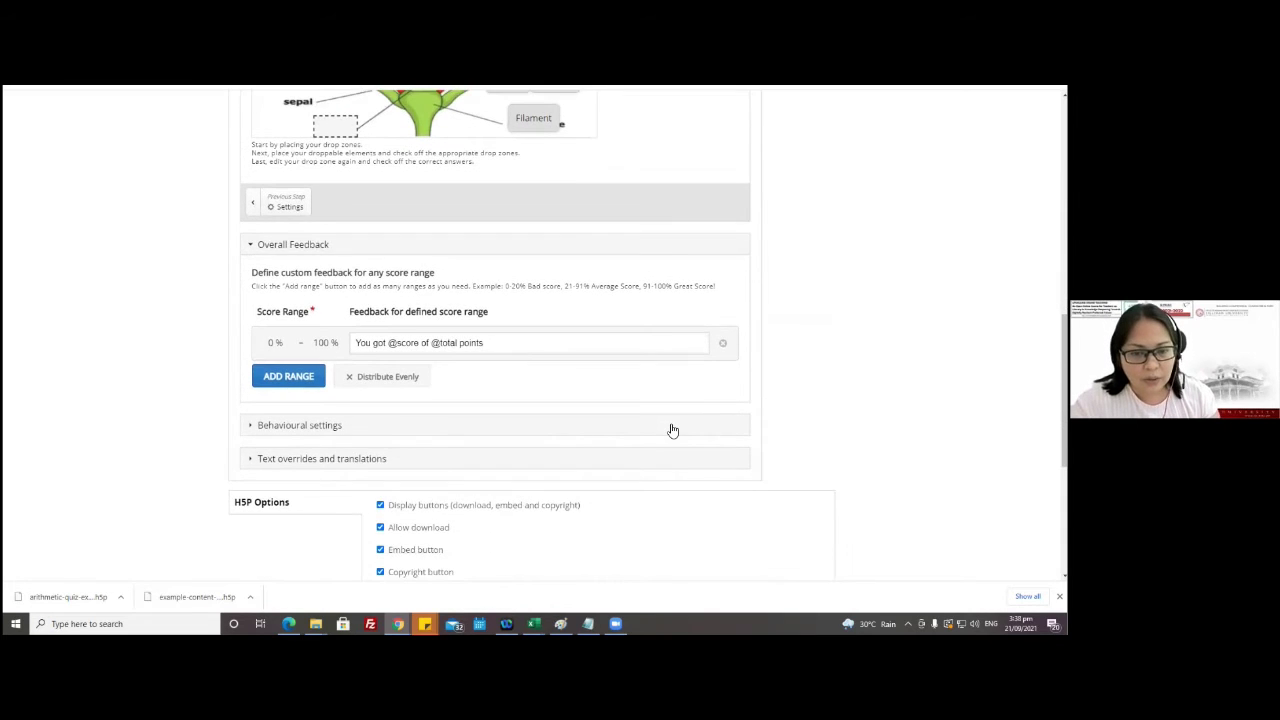
{"action": "scroll", "coordinate": [671, 429], "scroll_direction": "down", "scroll_amount": 1}
{"action": "scroll", "coordinate": [671, 429], "scroll_direction": "up", "scroll_amount": 1}
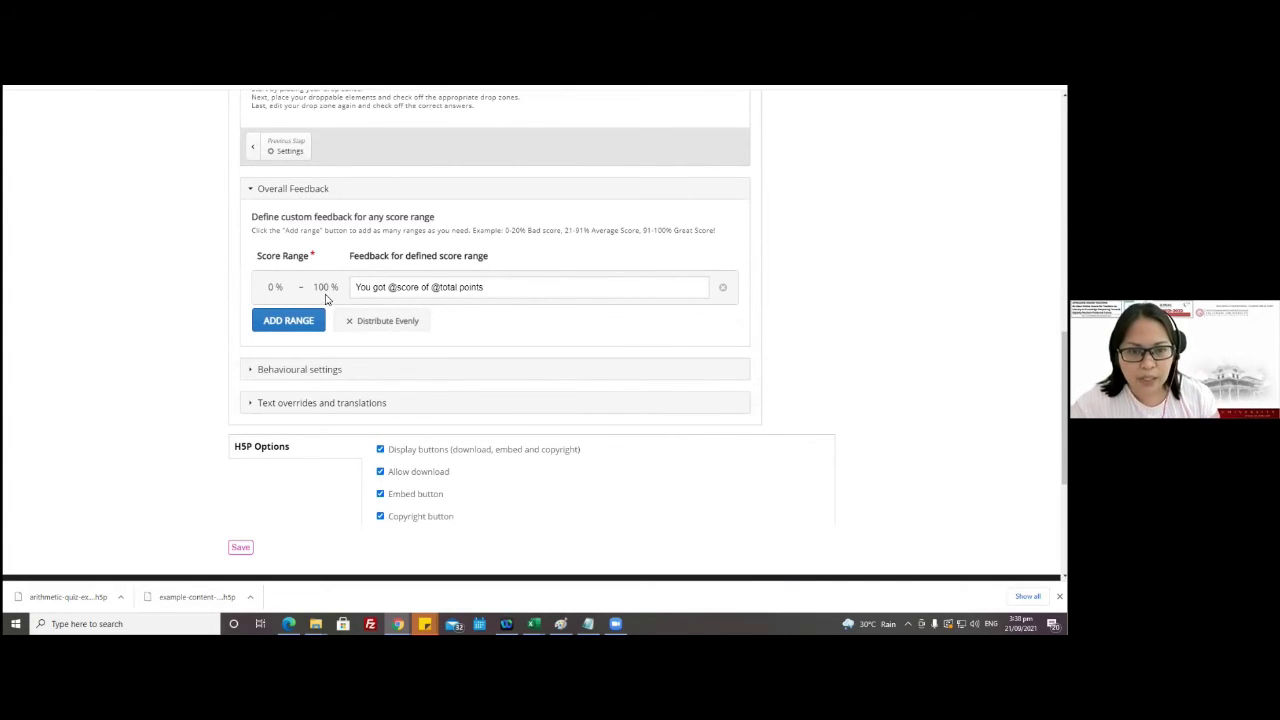
{"action": "left_click", "coordinate": [520, 287]}
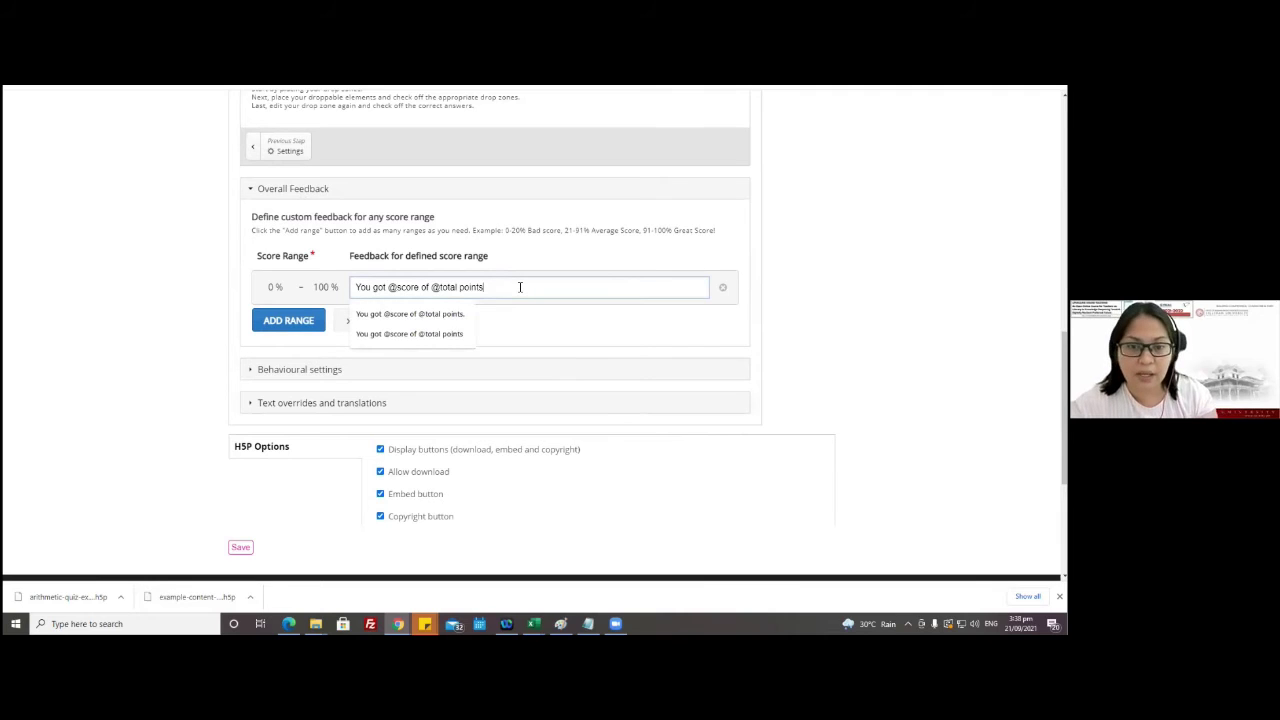
{"action": "left_click", "coordinate": [285, 360]}
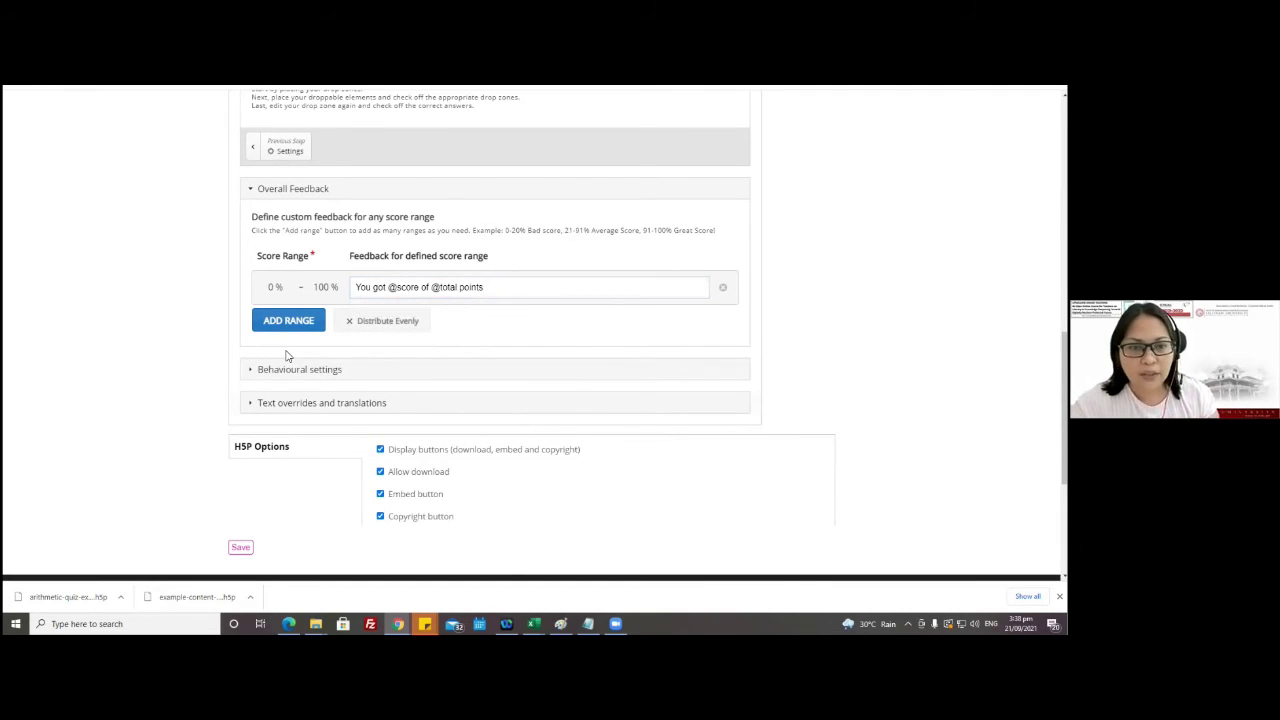
{"action": "left_click", "coordinate": [309, 371]}
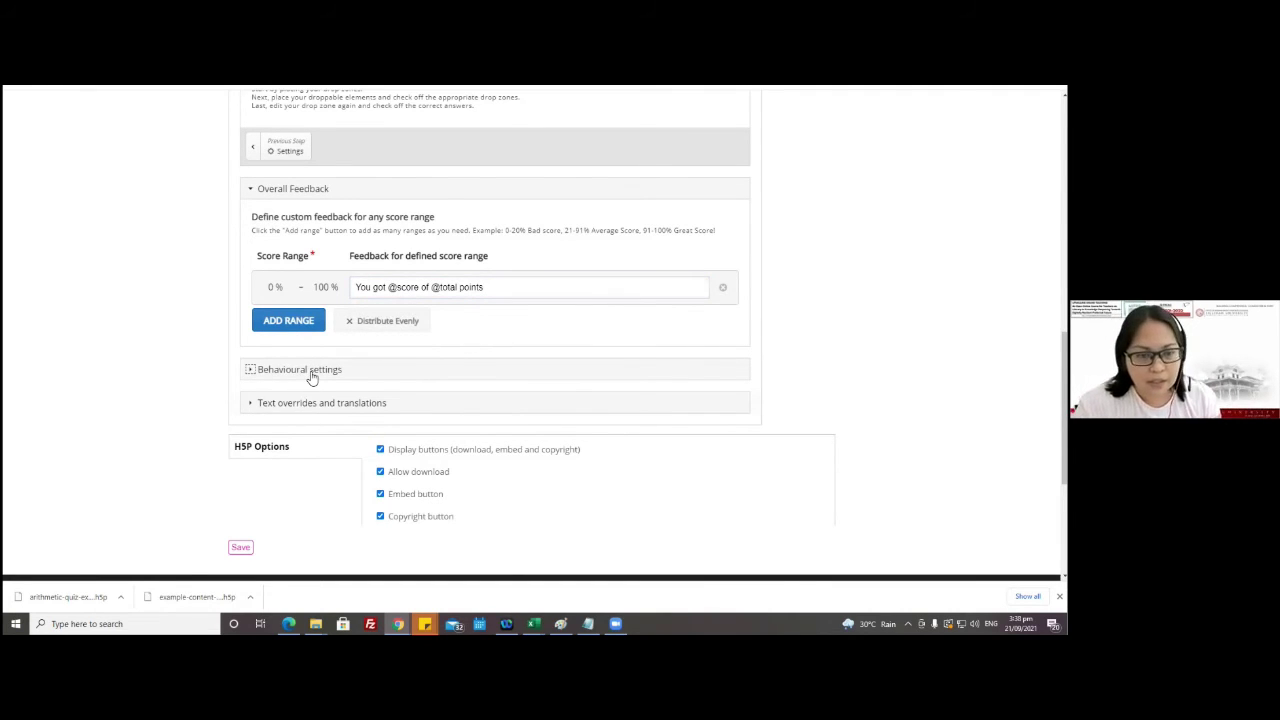
{"action": "scroll", "coordinate": [589, 457], "scroll_direction": "down", "scroll_amount": 3}
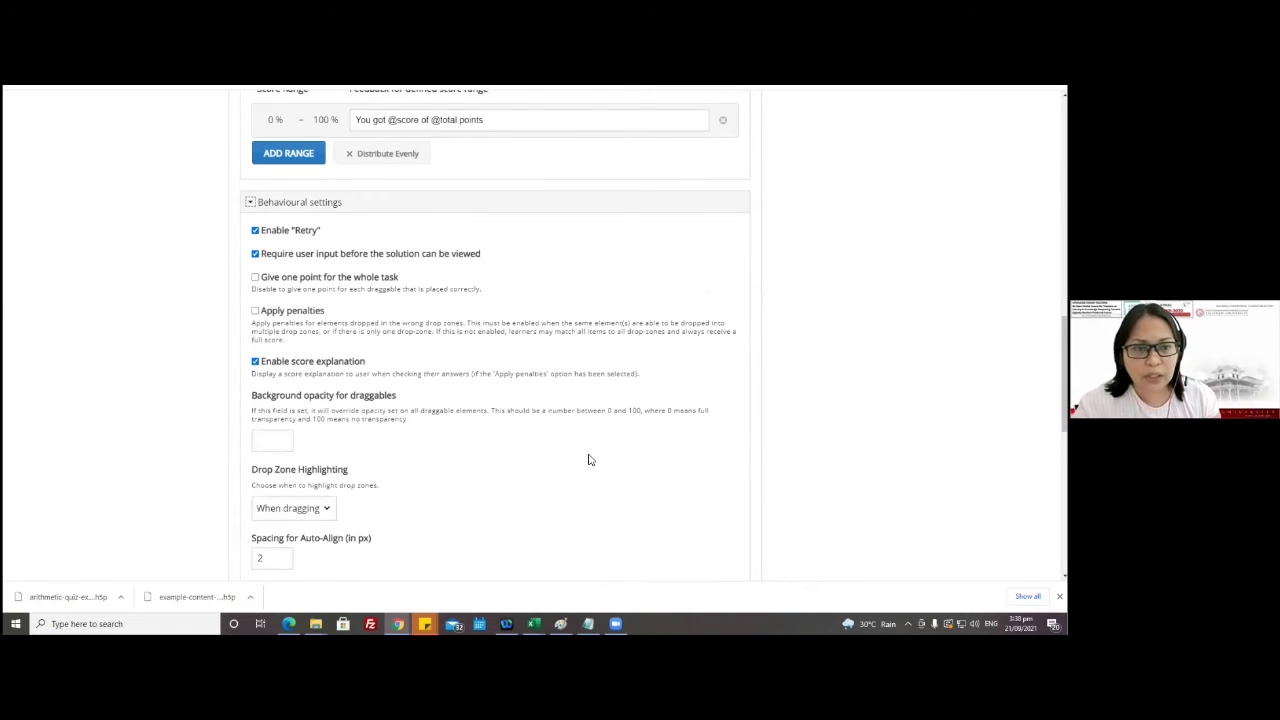
{"action": "scroll", "coordinate": [589, 460], "scroll_direction": "up", "scroll_amount": 1}
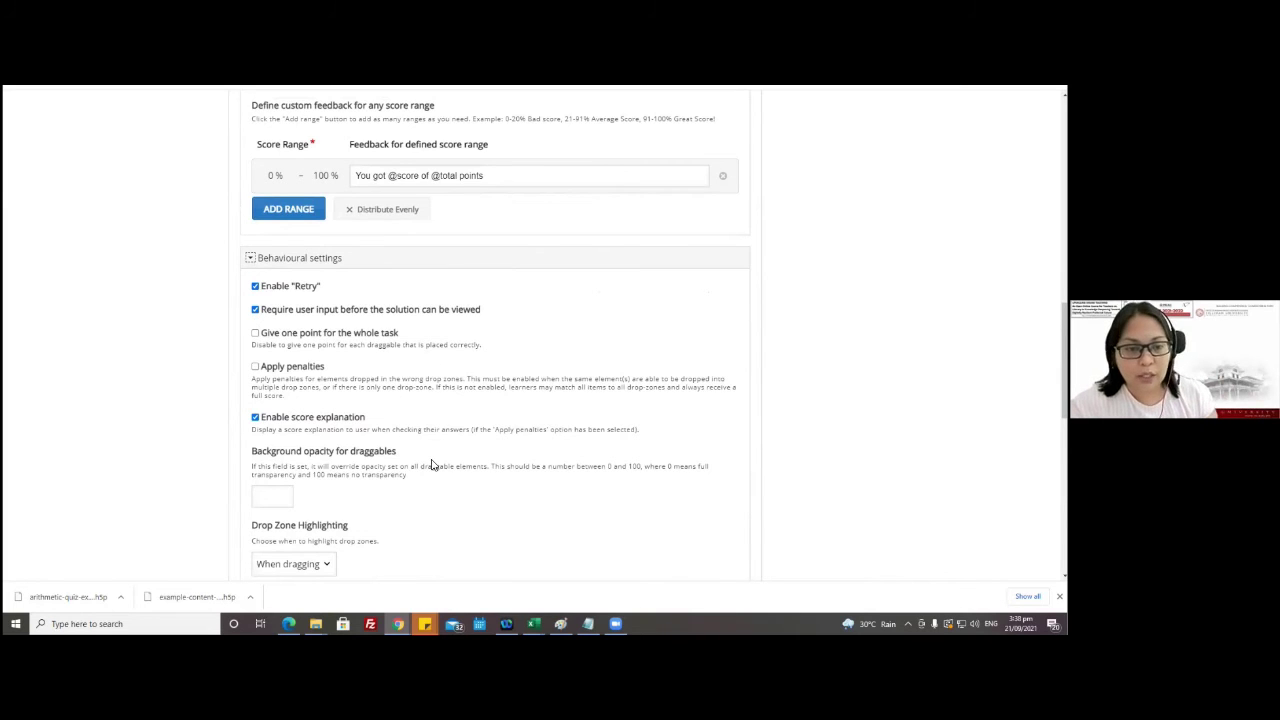
{"action": "scroll", "coordinate": [433, 465], "scroll_direction": "down", "scroll_amount": 1}
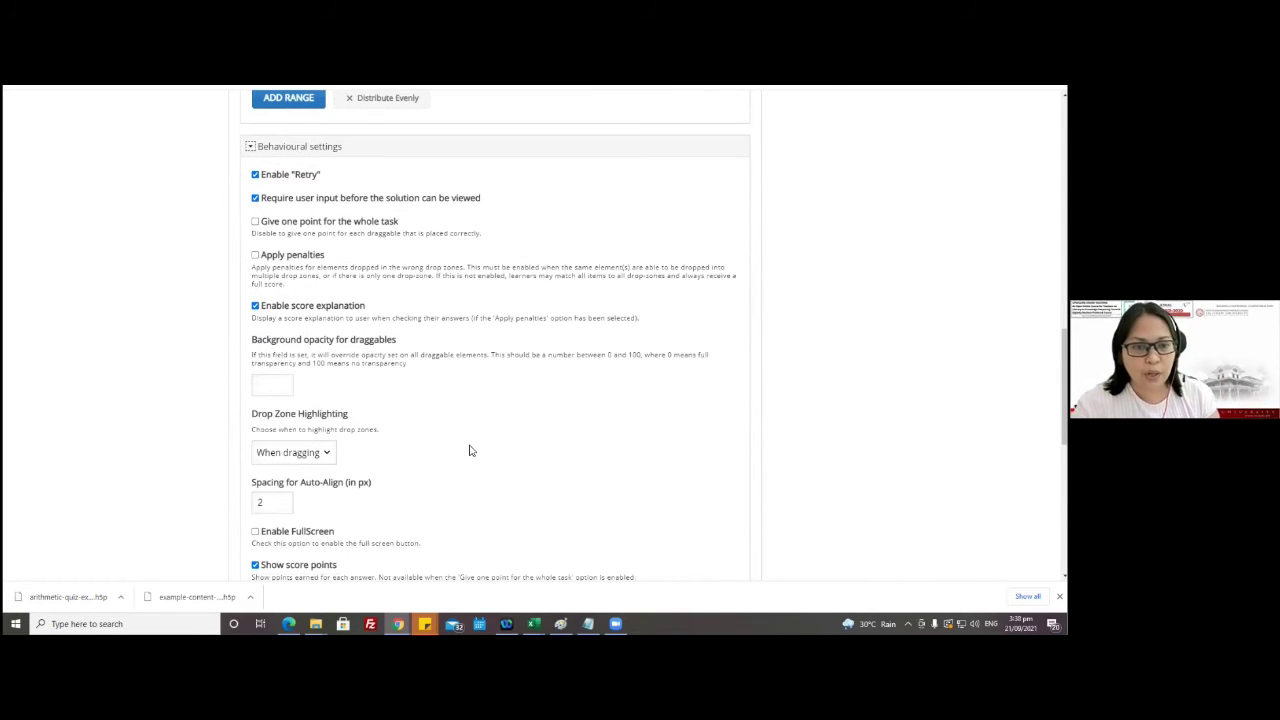
{"action": "scroll", "coordinate": [474, 447], "scroll_direction": "down", "scroll_amount": 1}
{"action": "scroll", "coordinate": [475, 448], "scroll_direction": "down", "scroll_amount": 3}
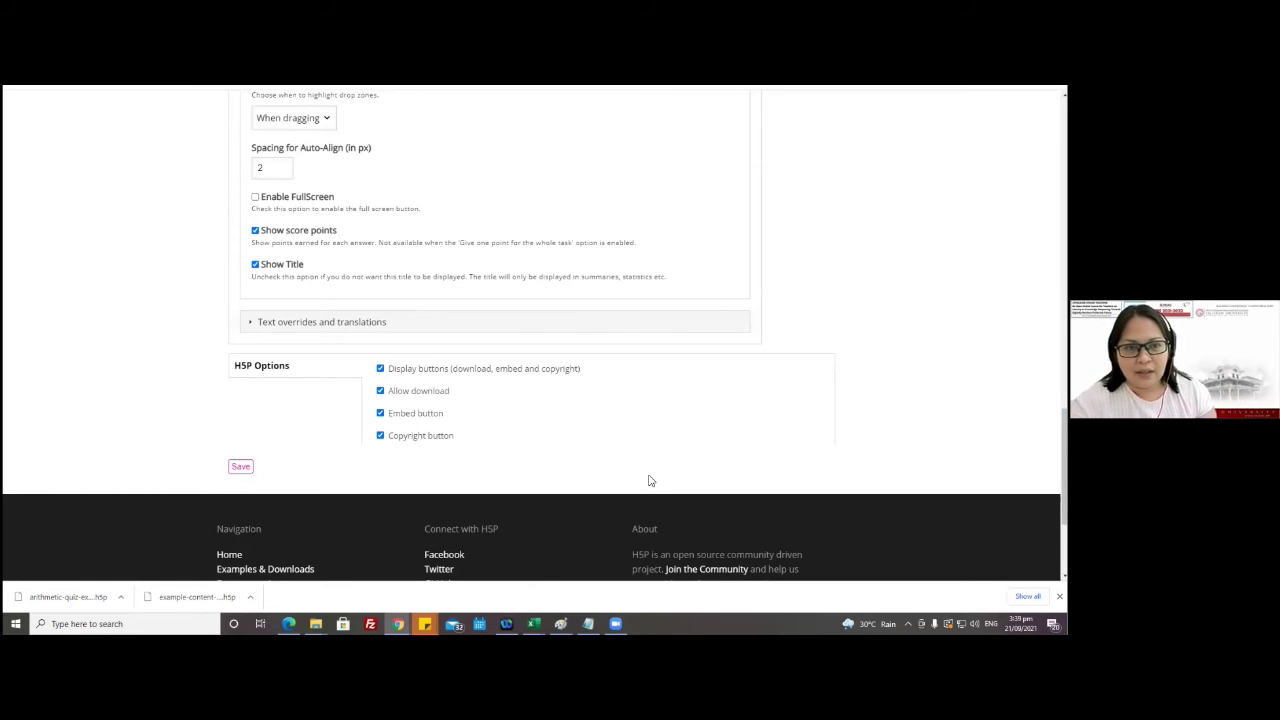
- Save the Drag and Drop activity and view the finished flower diagram with its drop zones and draggable labels
{"action": "scroll", "coordinate": [648, 481], "scroll_direction": "down", "scroll_amount": 3}
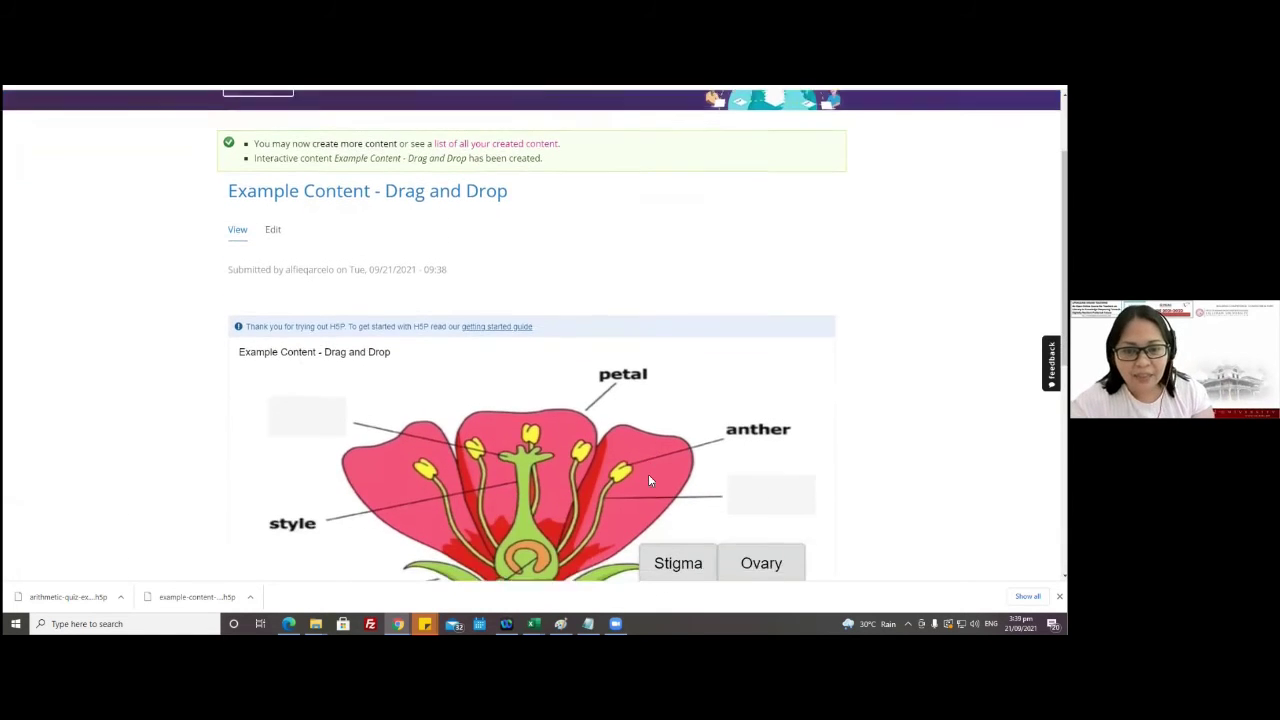
{"action": "scroll", "coordinate": [648, 481], "scroll_direction": "down", "scroll_amount": 3}
{"action": "scroll", "coordinate": [648, 481], "scroll_direction": "up", "scroll_amount": 1}
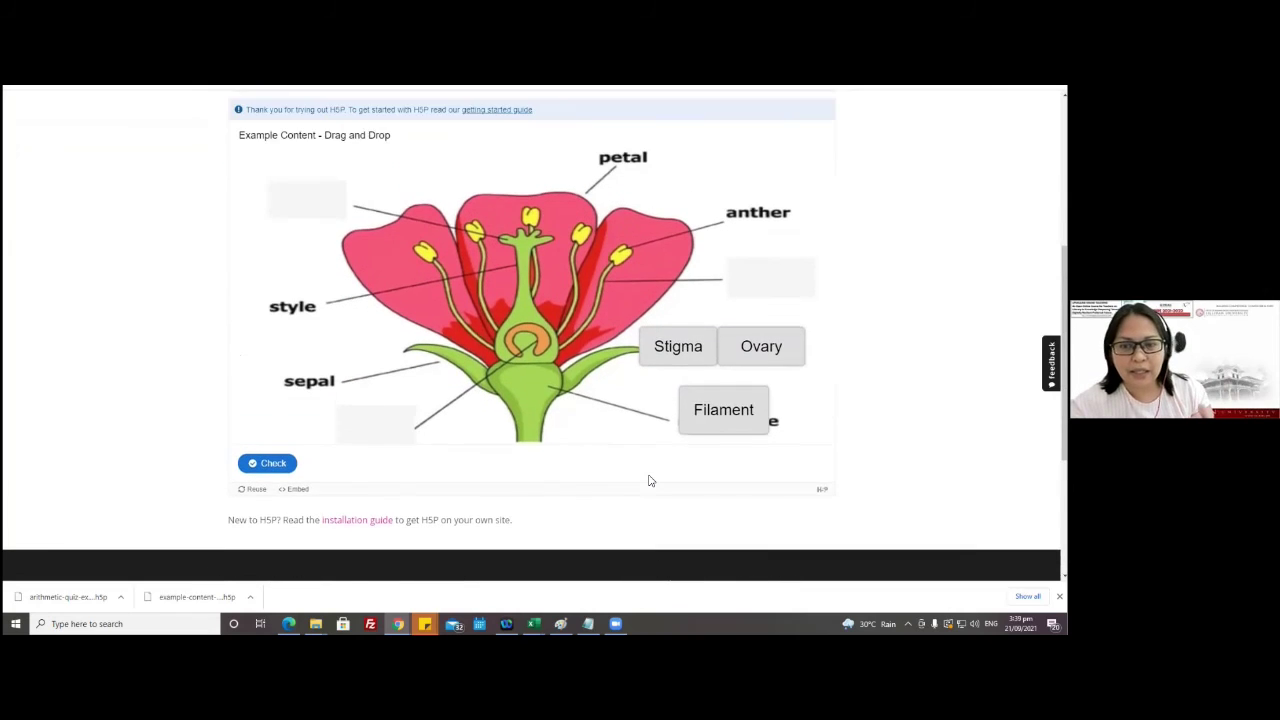
{"action": "scroll", "coordinate": [648, 481], "scroll_direction": "up", "scroll_amount": 1}
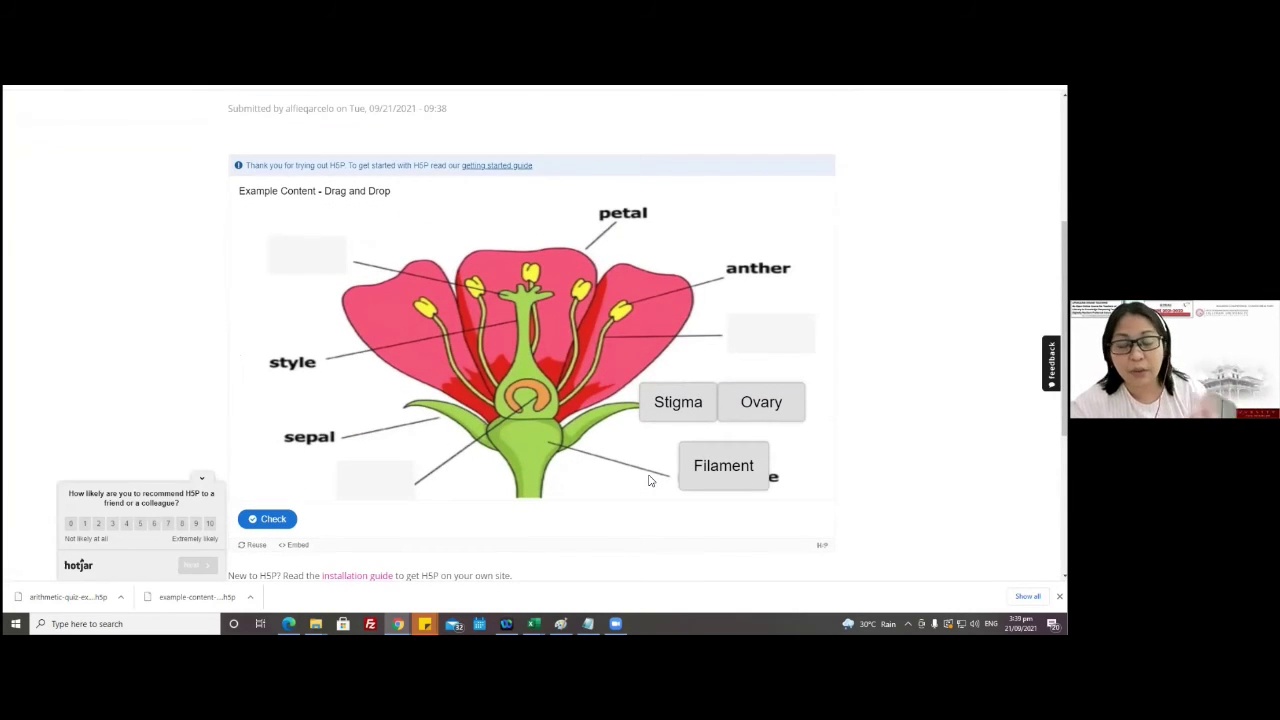
{"action": "scroll", "coordinate": [648, 481], "scroll_direction": "down", "scroll_amount": 1}
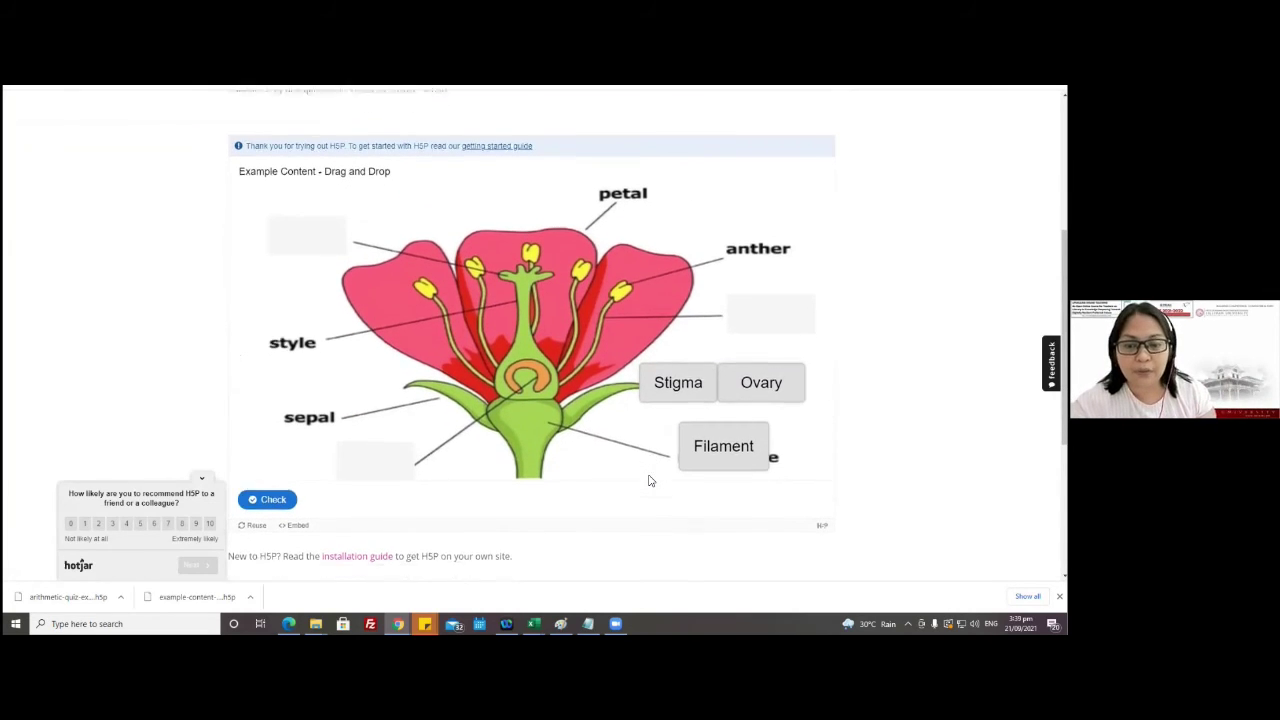